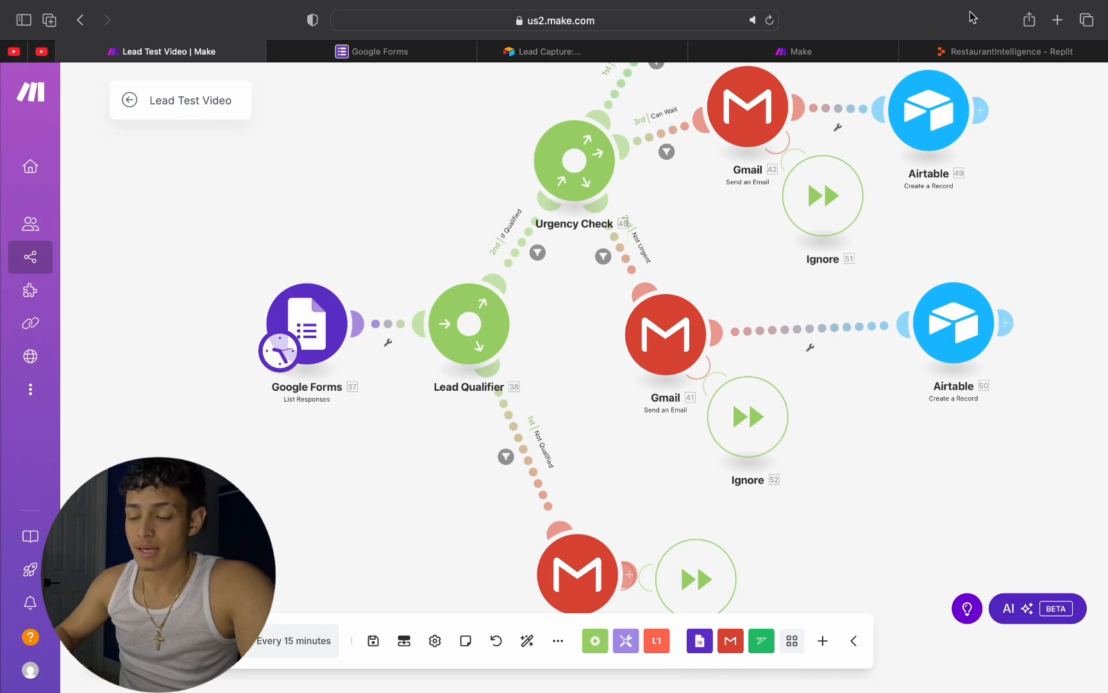
Step: Open the McNatt Plumbing website in a new browser tab and look over its home page
{"action": "left_click", "coordinate": [1057, 21]}
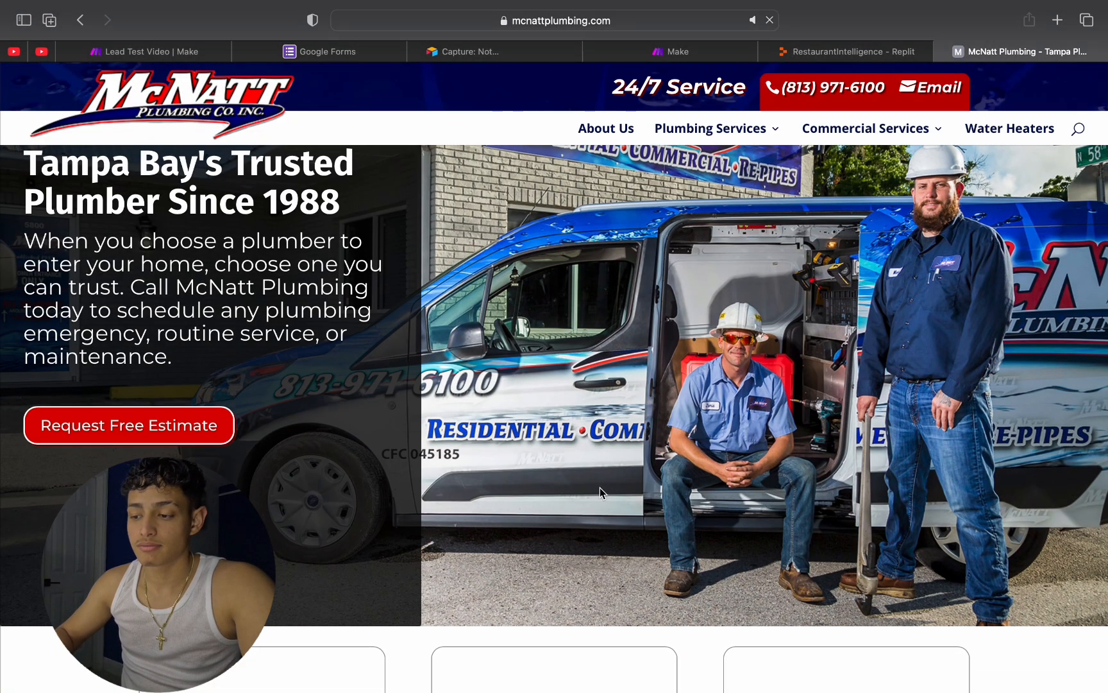
{"action": "scroll", "coordinate": [600, 487], "scroll_direction": "down", "scroll_amount": 3}
{"action": "scroll", "coordinate": [602, 493], "scroll_direction": "down", "scroll_amount": 15}
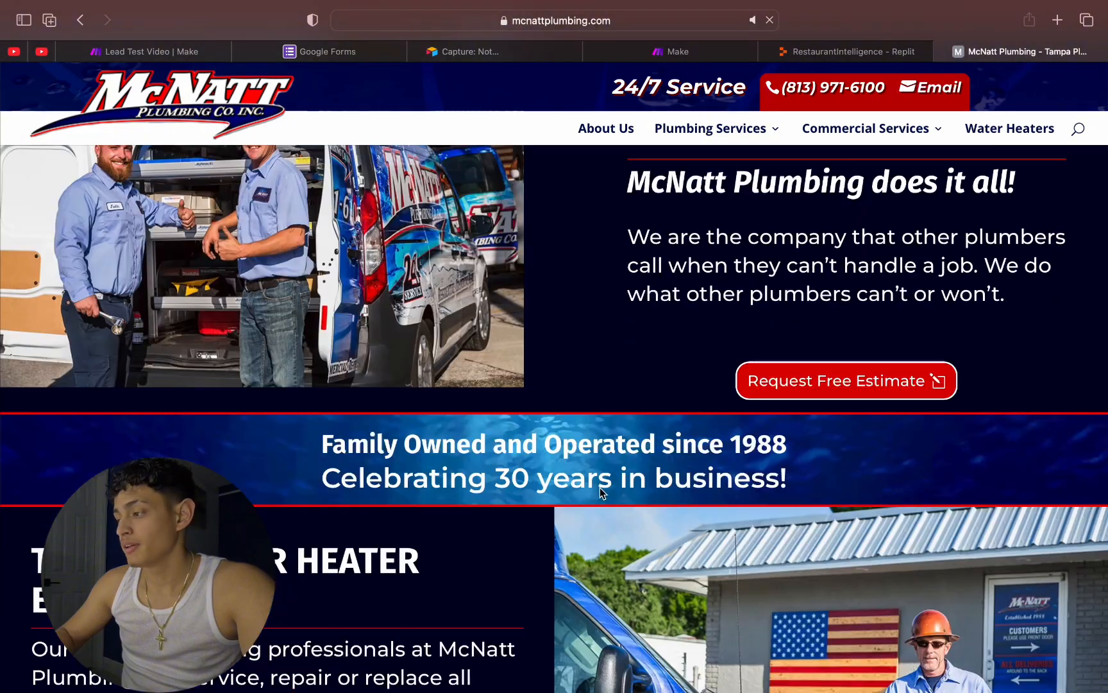
{"action": "scroll", "coordinate": [597, 321], "scroll_direction": "up", "scroll_amount": 15}
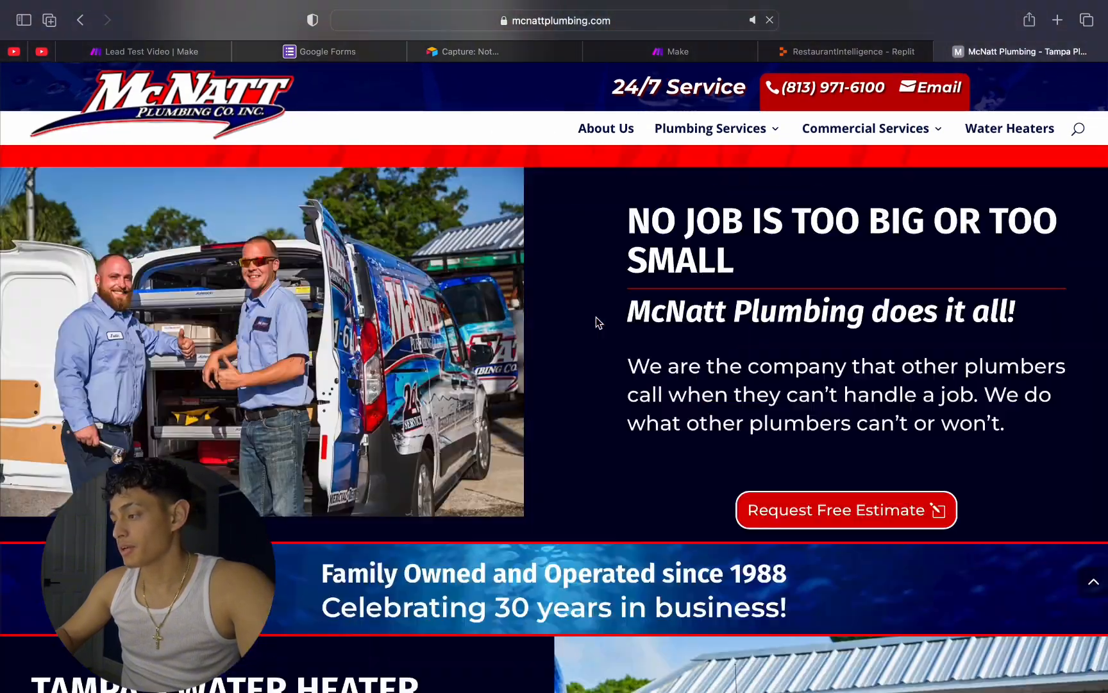
{"action": "scroll", "coordinate": [462, 375], "scroll_direction": "up", "scroll_amount": 10}
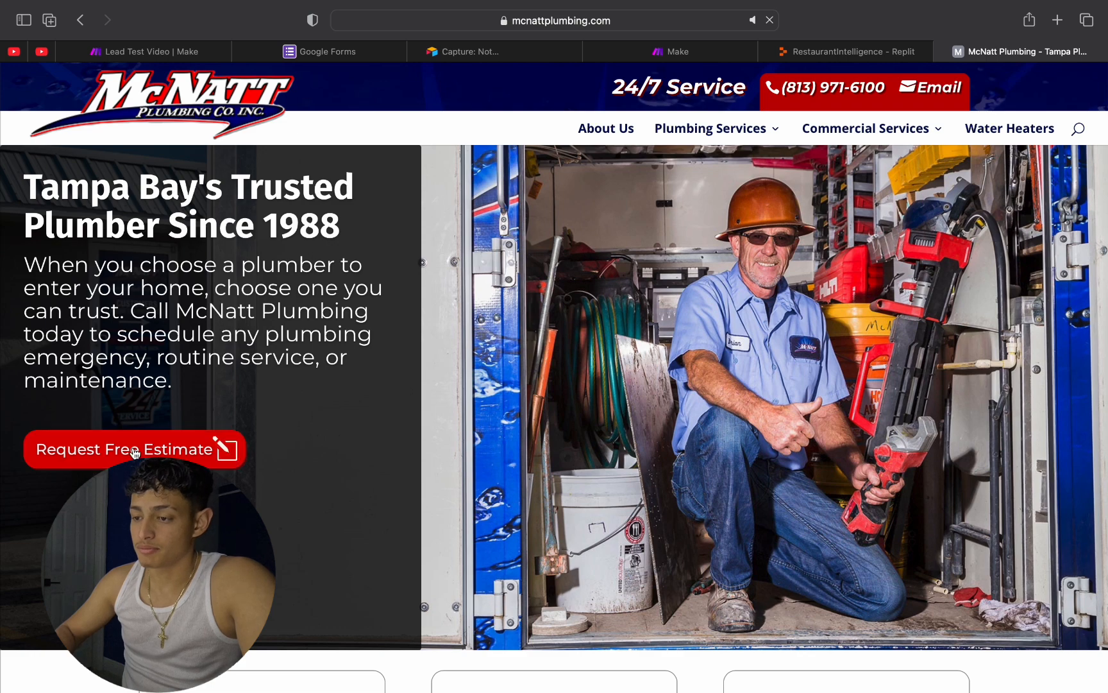
Step: Open the plumbing site's free estimate request form and review its fields
{"action": "left_click", "coordinate": [221, 451]}
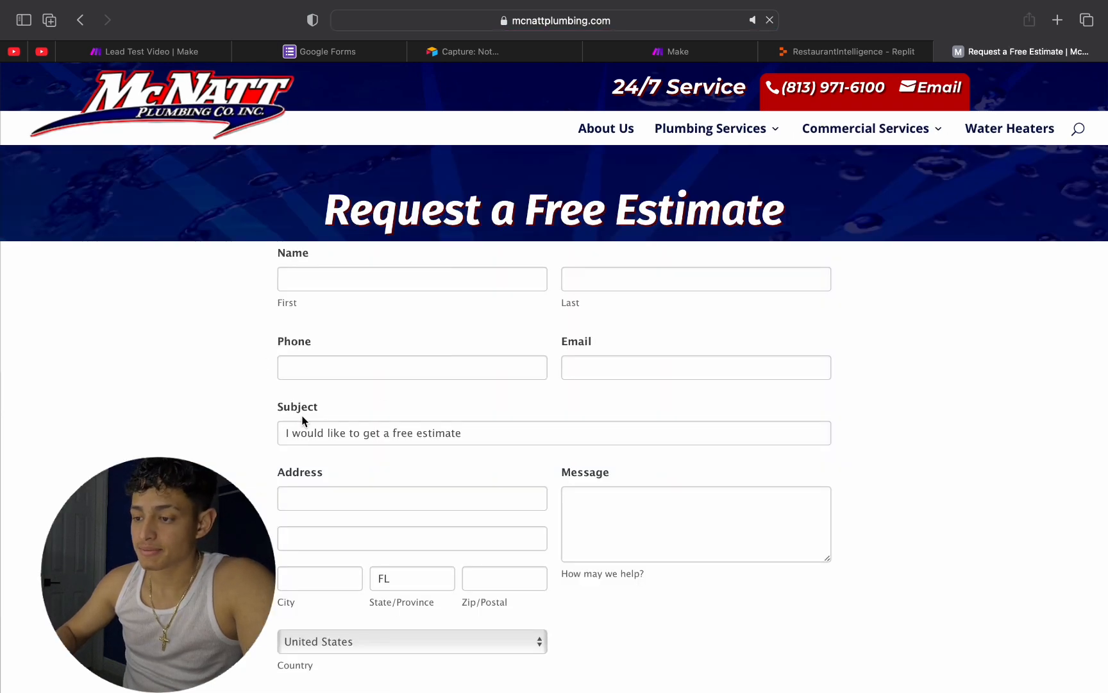
{"action": "scroll", "coordinate": [302, 420], "scroll_direction": "down", "scroll_amount": 2}
{"action": "scroll", "coordinate": [303, 420], "scroll_direction": "up", "scroll_amount": 2}
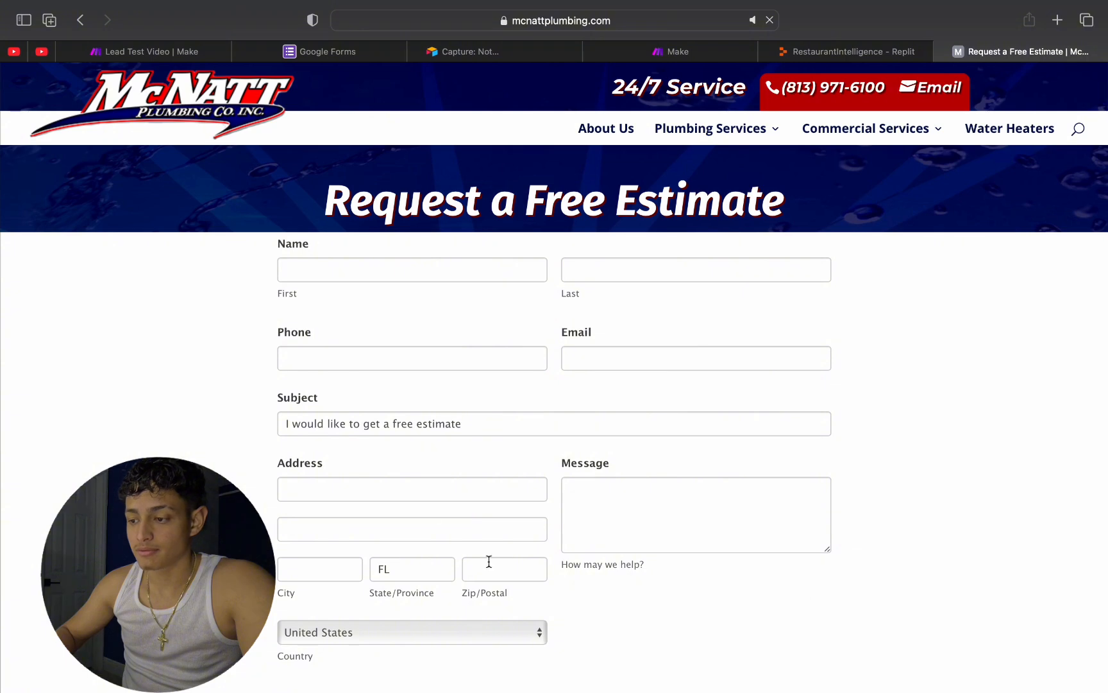
{"action": "scroll", "coordinate": [403, 436], "scroll_direction": "down", "scroll_amount": 3}
{"action": "scroll", "coordinate": [390, 378], "scroll_direction": "up", "scroll_amount": 3}
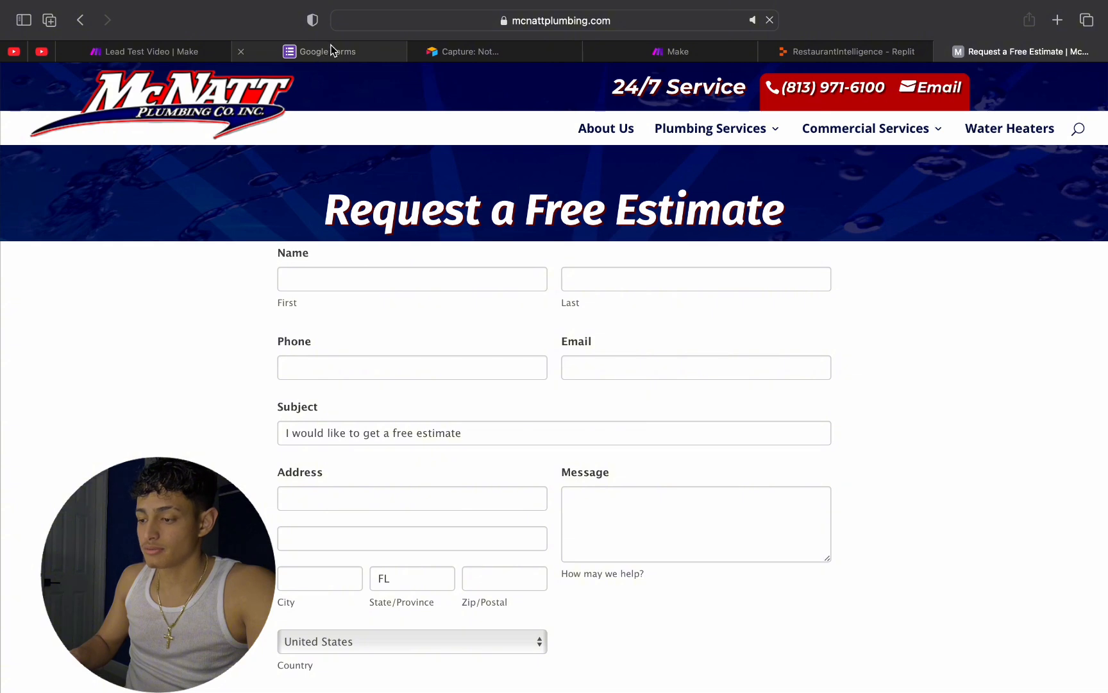
Step: Switch to the Lead Test Video scenario in Make and examine the branches of the Lead Qualifier and Urgency Check routers
{"action": "left_click", "coordinate": [163, 52]}
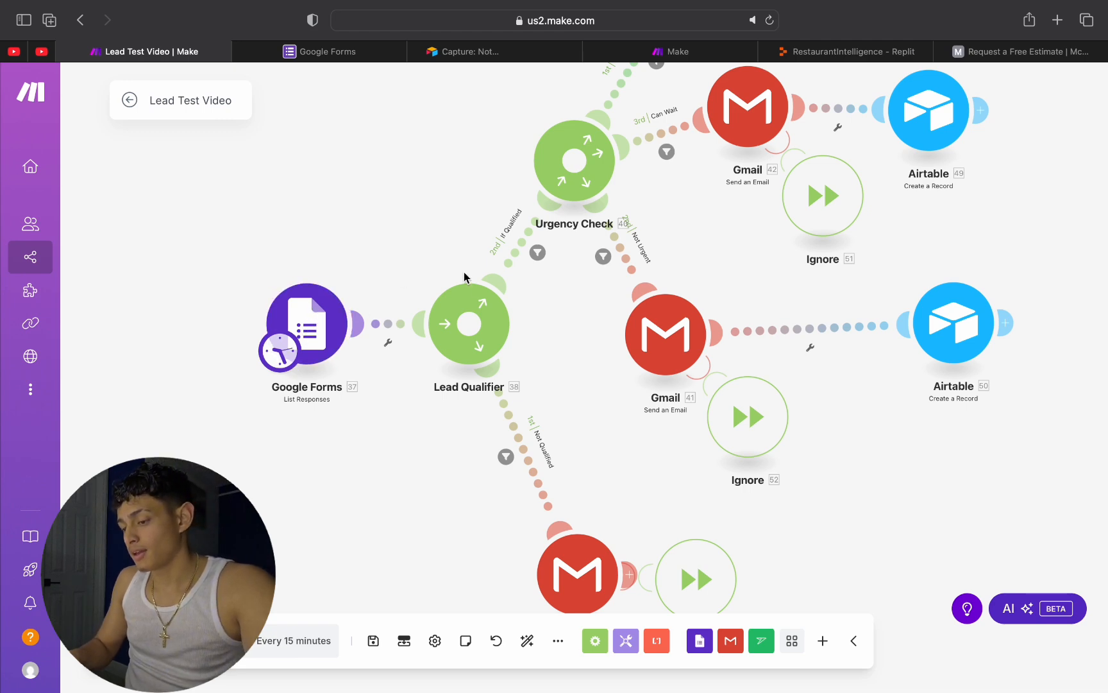
{"action": "scroll", "coordinate": [494, 345], "scroll_direction": "down", "scroll_amount": 1}
{"action": "scroll", "coordinate": [494, 346], "scroll_direction": "up", "scroll_amount": 2}
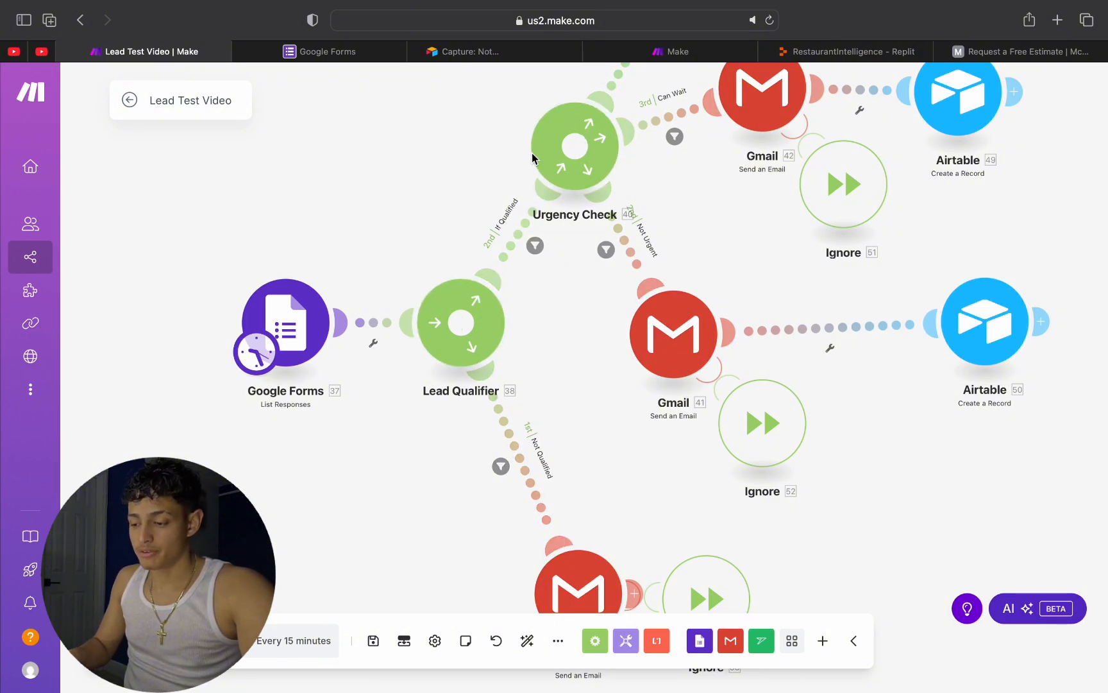
{"action": "scroll", "coordinate": [702, 313], "scroll_direction": "up", "scroll_amount": 2}
{"action": "scroll", "coordinate": [702, 312], "scroll_direction": "down", "scroll_amount": 3}
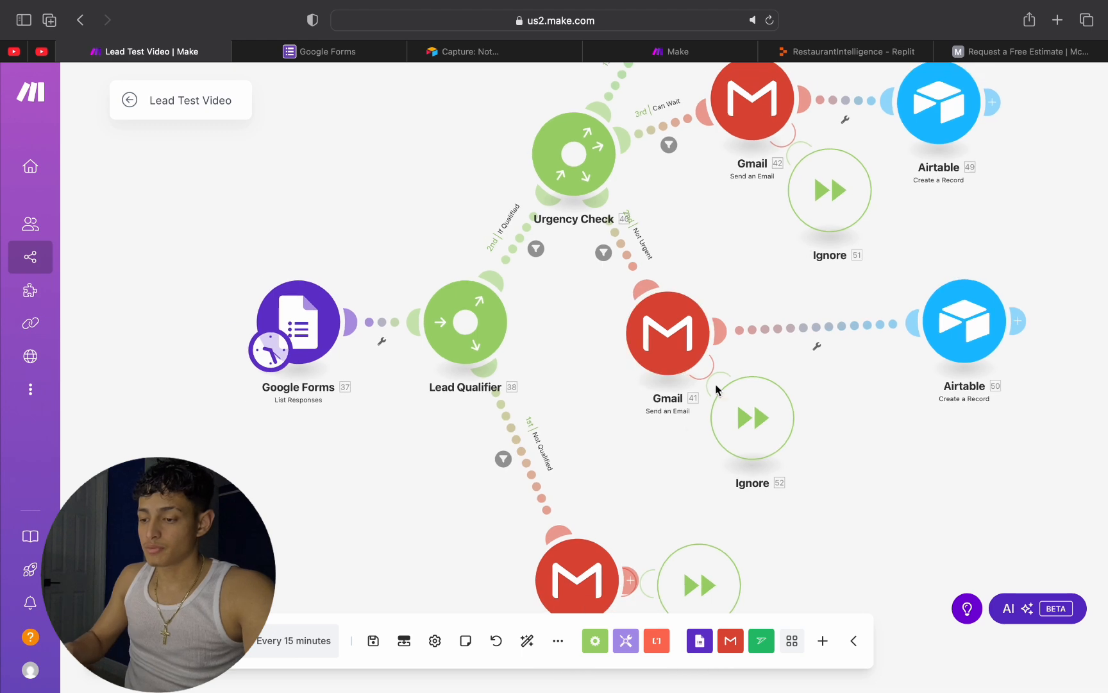
{"action": "left_click_drag", "start_coordinate": [724, 345], "coordinate": [755, 214]}
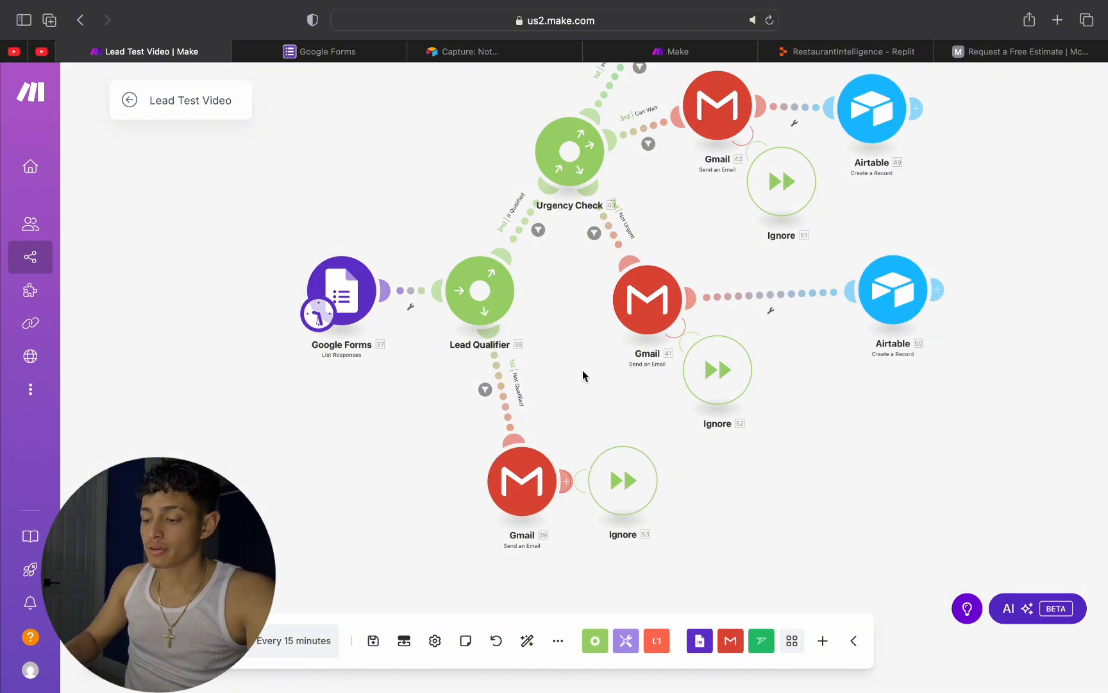
{"action": "left_click_drag", "start_coordinate": [583, 370], "coordinate": [421, 574]}
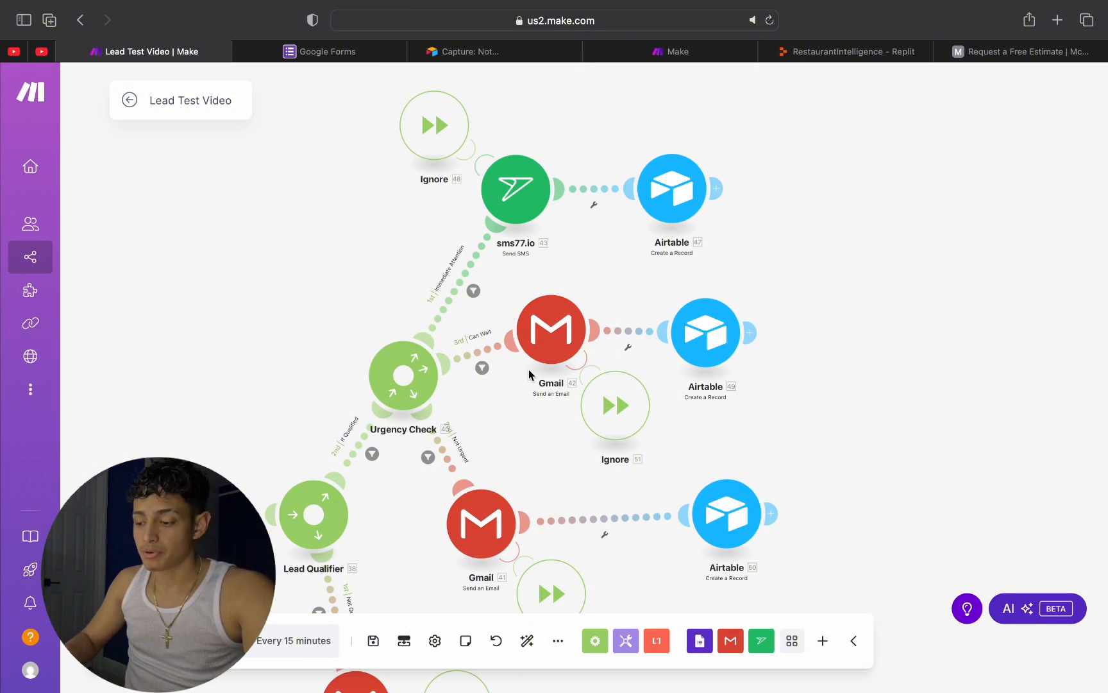
Step: Review the sms77.io message settings on the Immediate Attention route, and check the Lead Capture base in Airtable
{"action": "left_click", "coordinate": [511, 189]}
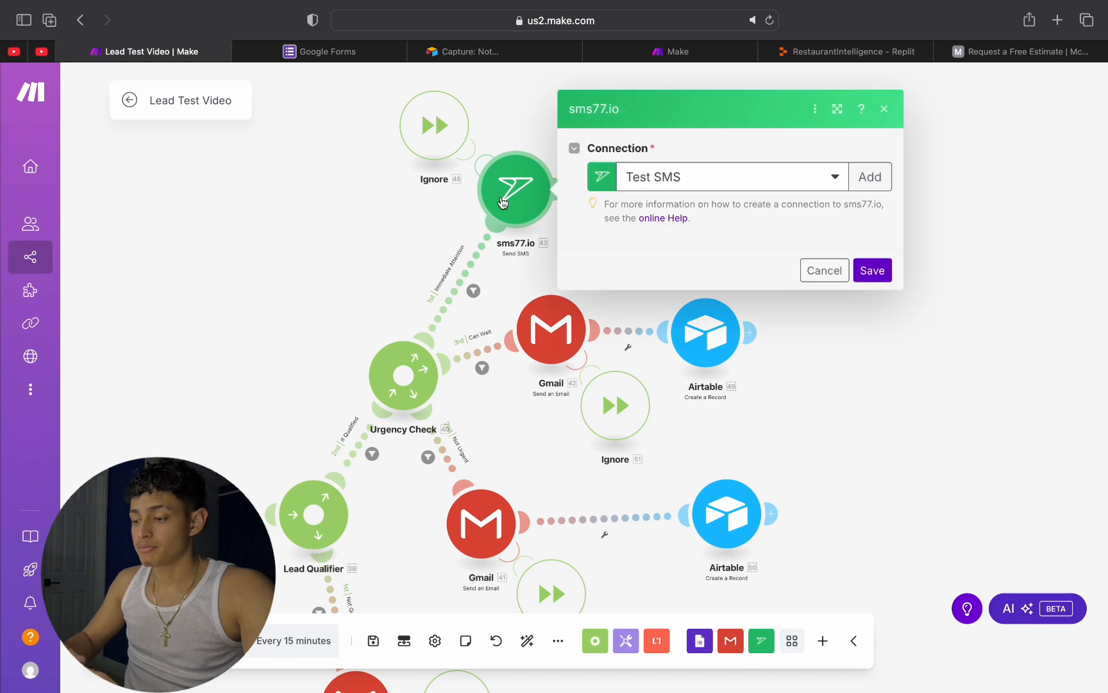
{"action": "scroll", "coordinate": [674, 347], "scroll_direction": "down", "scroll_amount": 1}
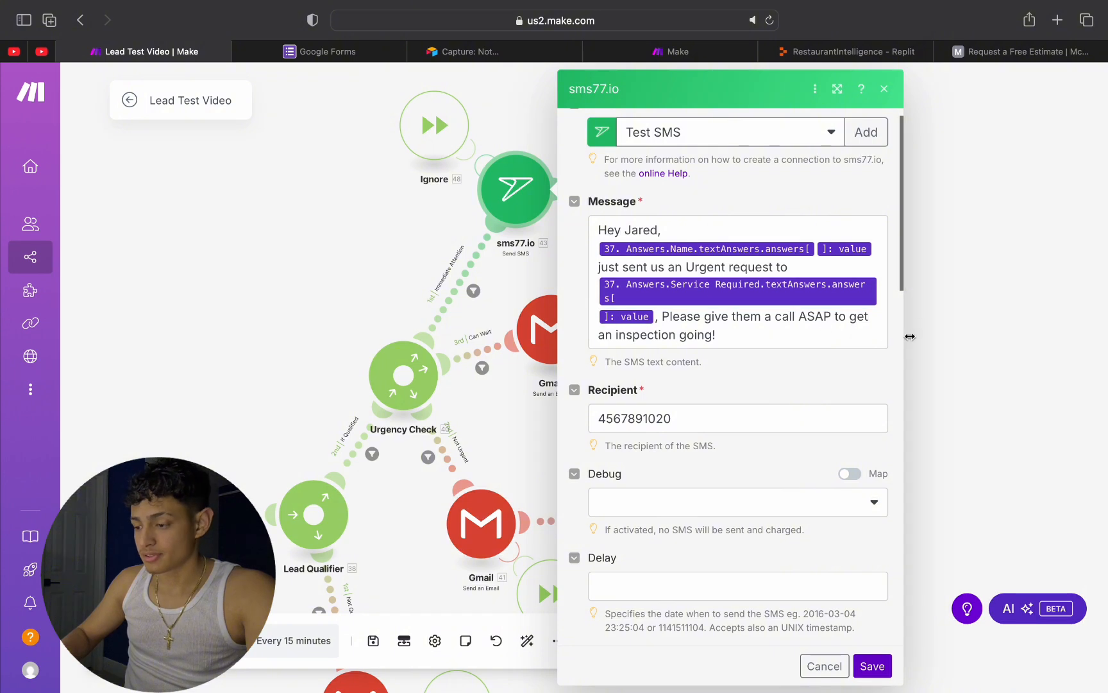
{"action": "left_click", "coordinate": [1001, 224]}
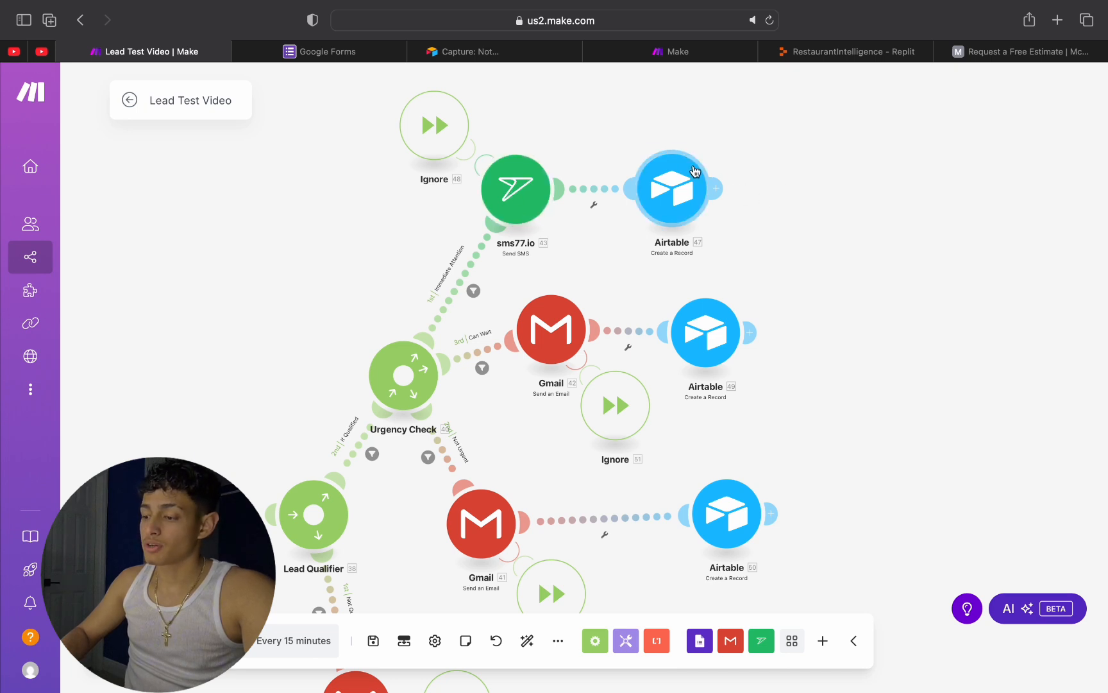
{"action": "left_click", "coordinate": [513, 50]}
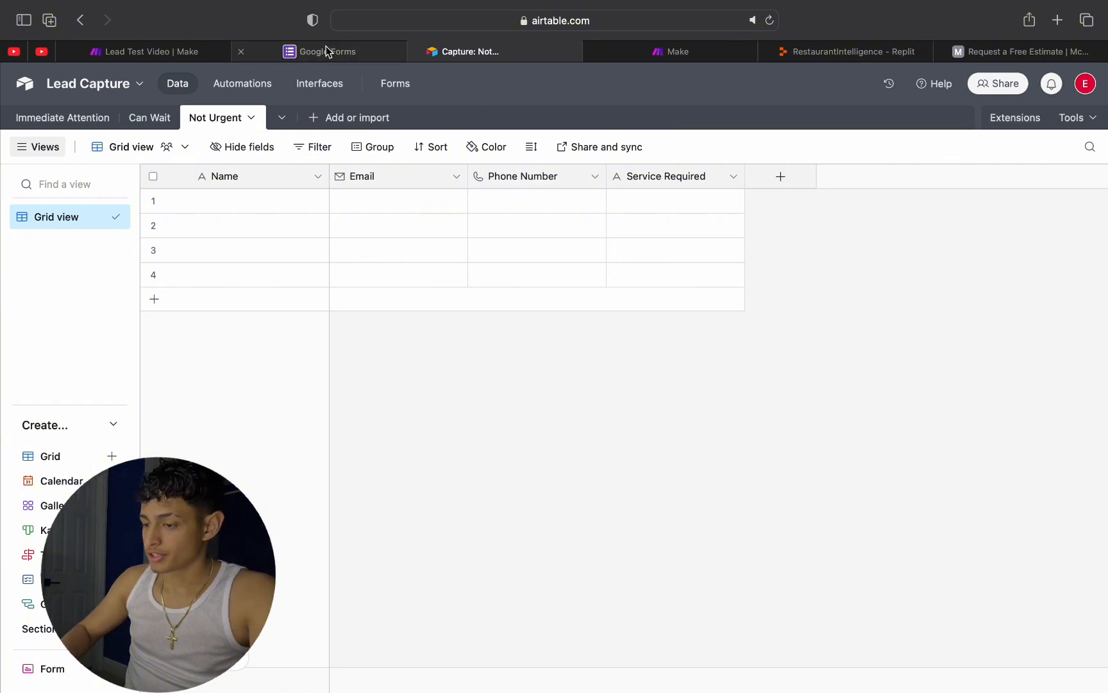
{"action": "left_click", "coordinate": [182, 50]}
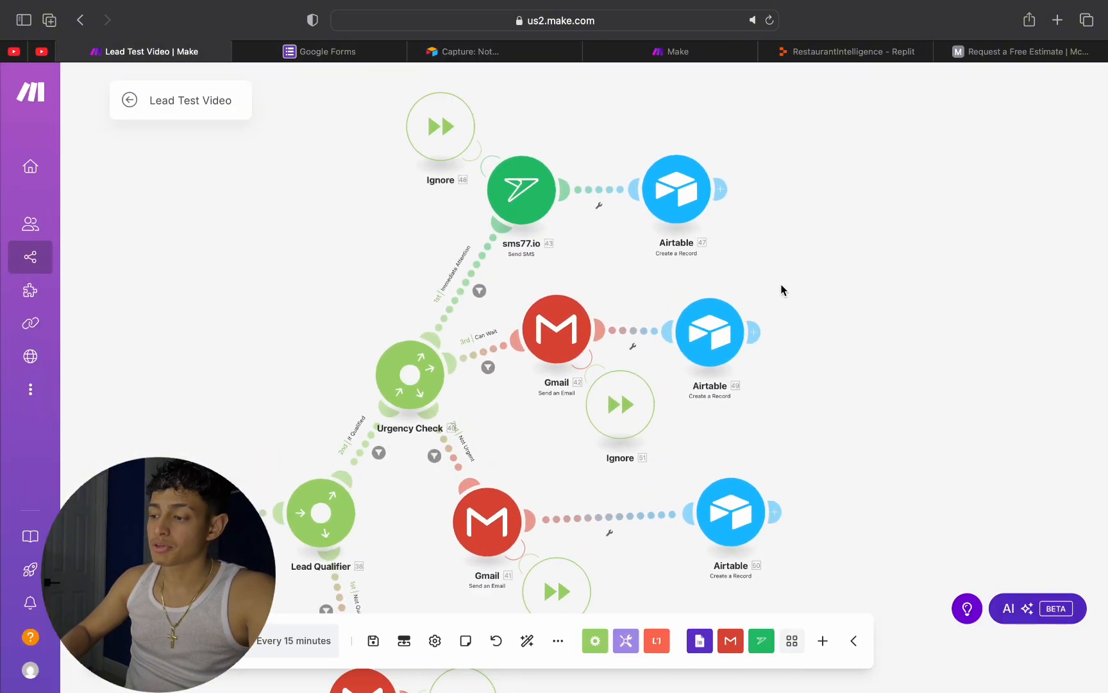
Step: Review the recipient, subject and content of the Gmail module on the Can Wait route
{"action": "left_click_drag", "start_coordinate": [781, 290], "coordinate": [781, 144]}
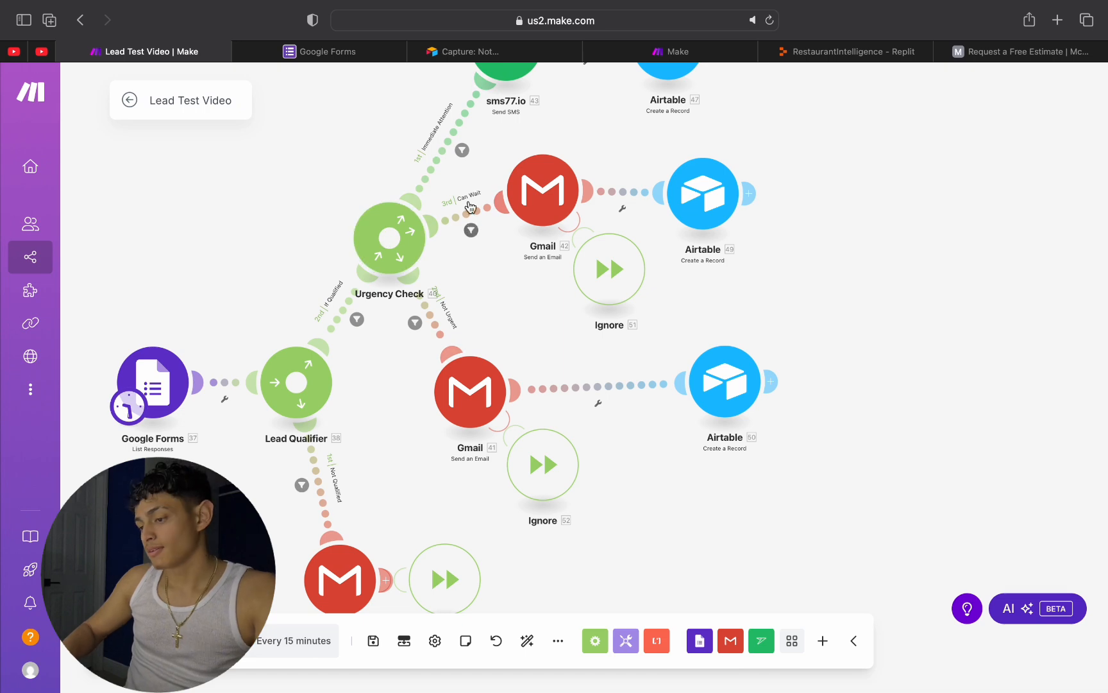
{"action": "left_click", "coordinate": [549, 195]}
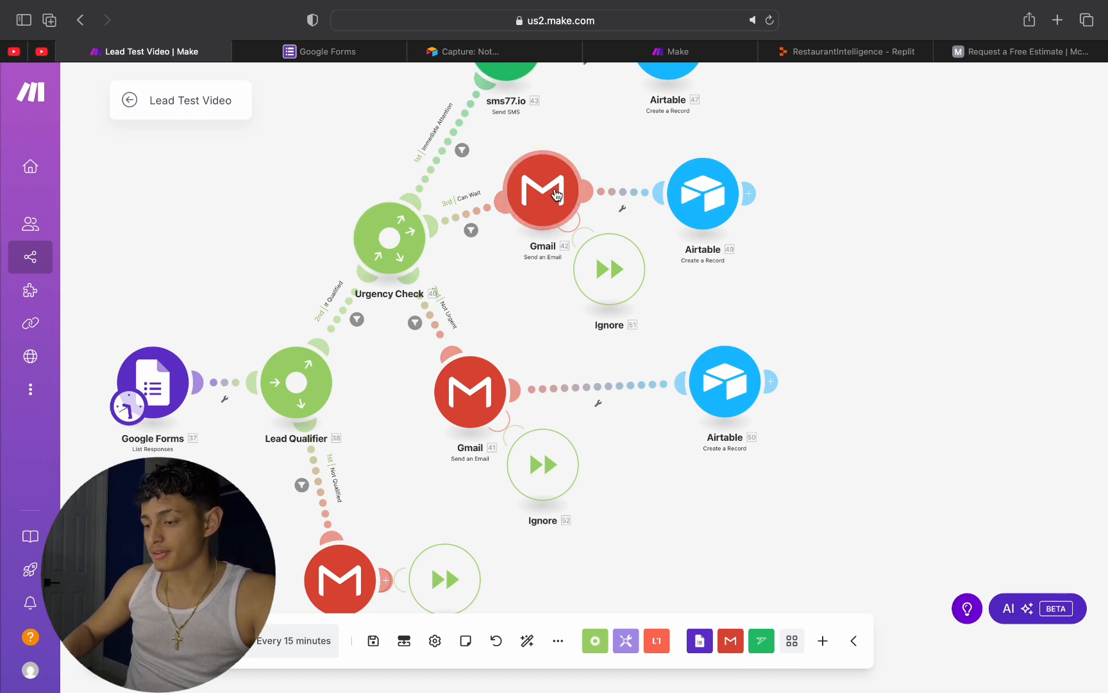
{"action": "scroll", "coordinate": [754, 513], "scroll_direction": "down", "scroll_amount": 3}
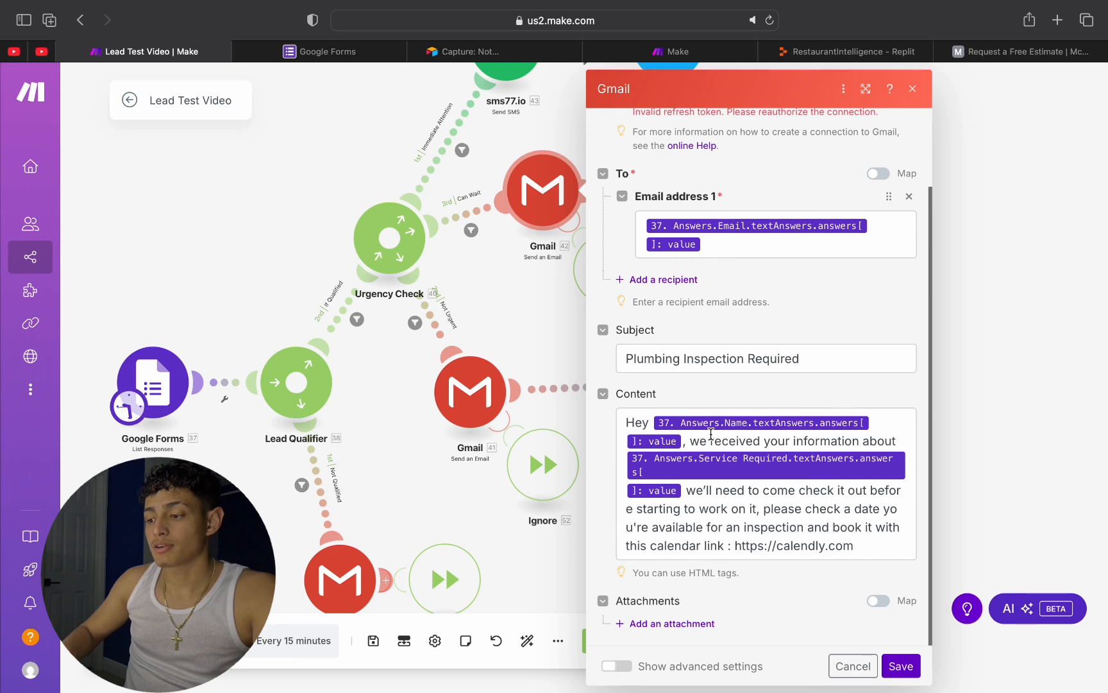
{"action": "left_click", "coordinate": [1012, 342]}
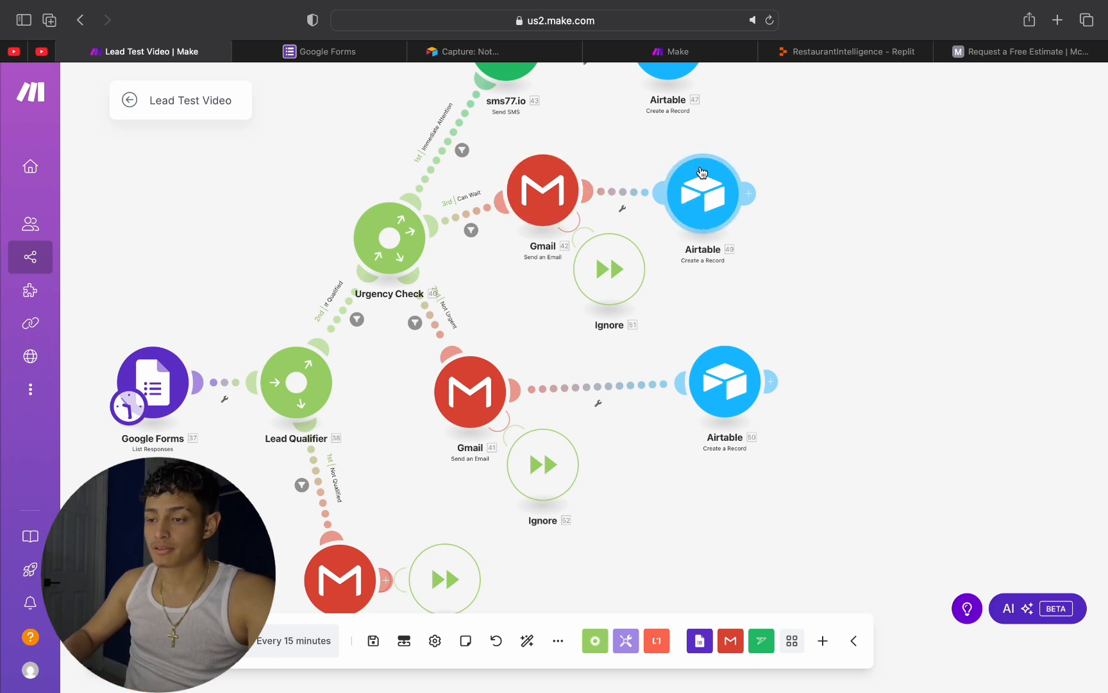
Step: View the Can Wait table of the Lead Capture base in Airtable, and return to the Make scenario
{"action": "left_click", "coordinate": [524, 52]}
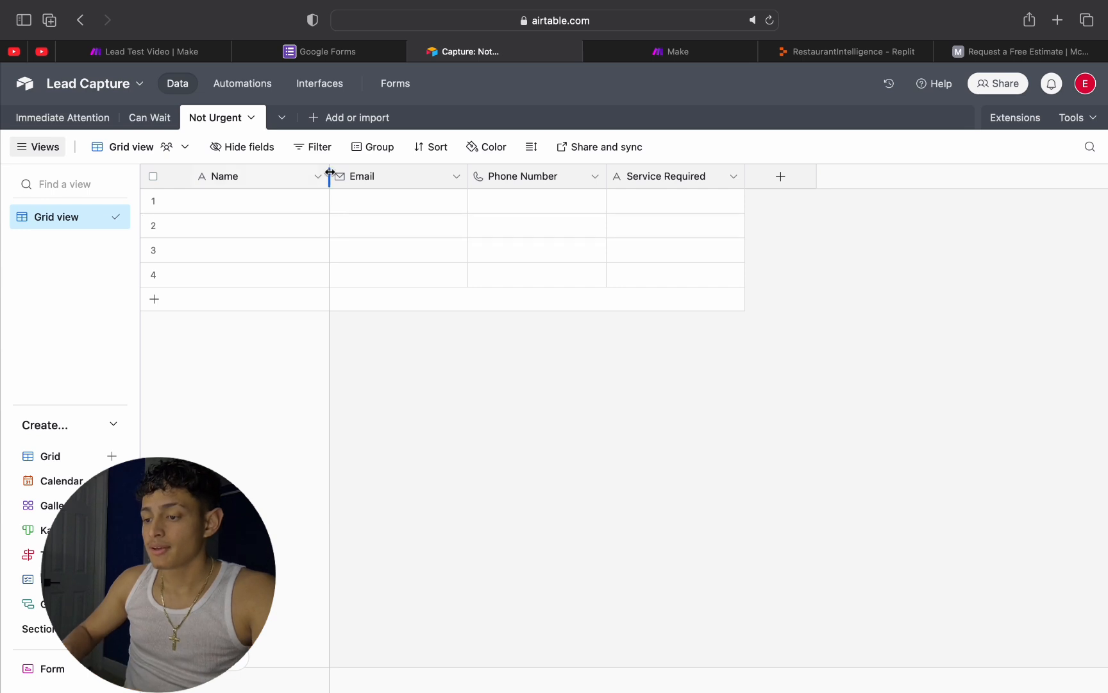
{"action": "left_click", "coordinate": [159, 117]}
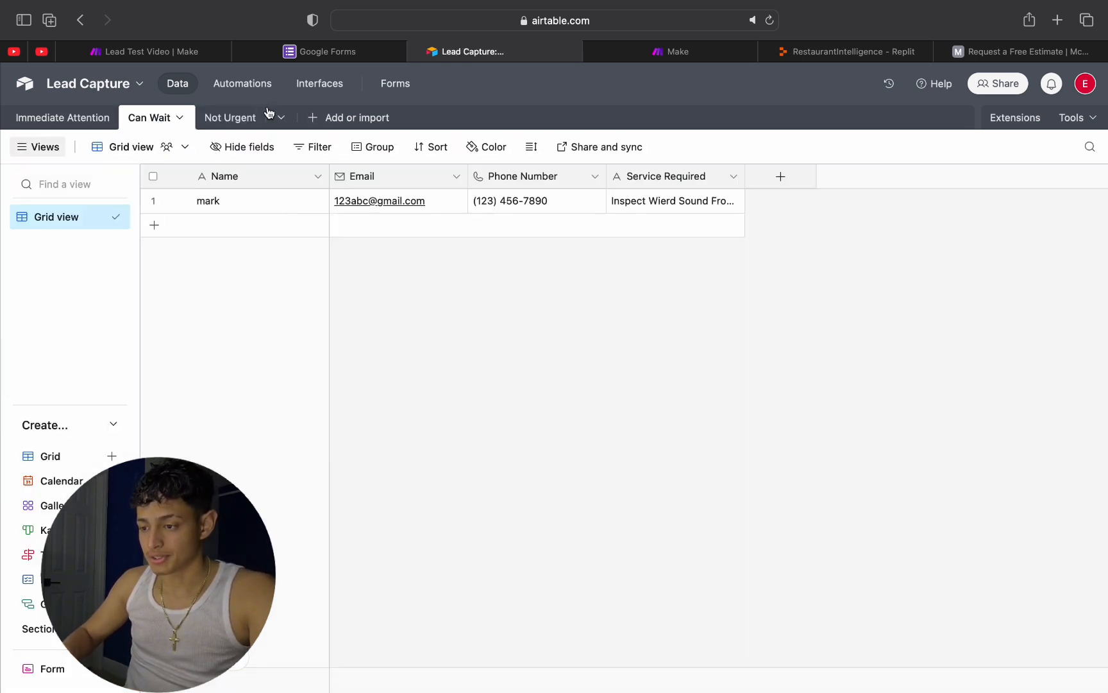
{"action": "key", "text": "ctrl+shift+Tab"}
{"action": "key", "text": "ctrl+shift+Tab"}
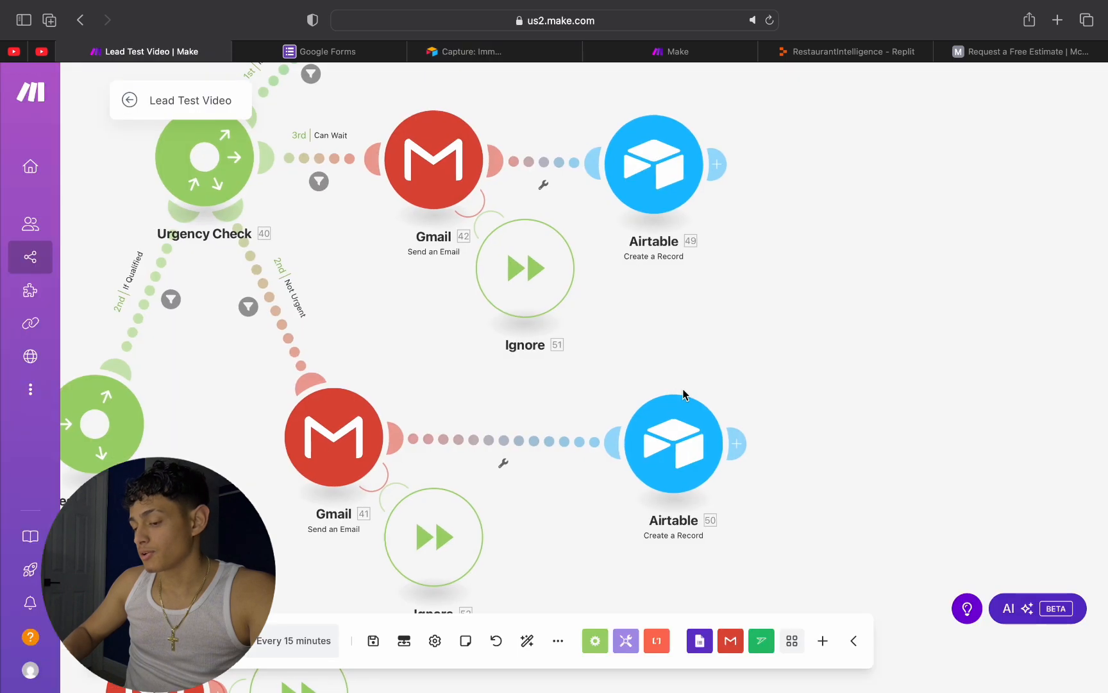
Step: Review the recipient, subject and content of the Gmail module on the Not Urgent route
{"action": "left_click_drag", "start_coordinate": [551, 391], "coordinate": [585, 260]}
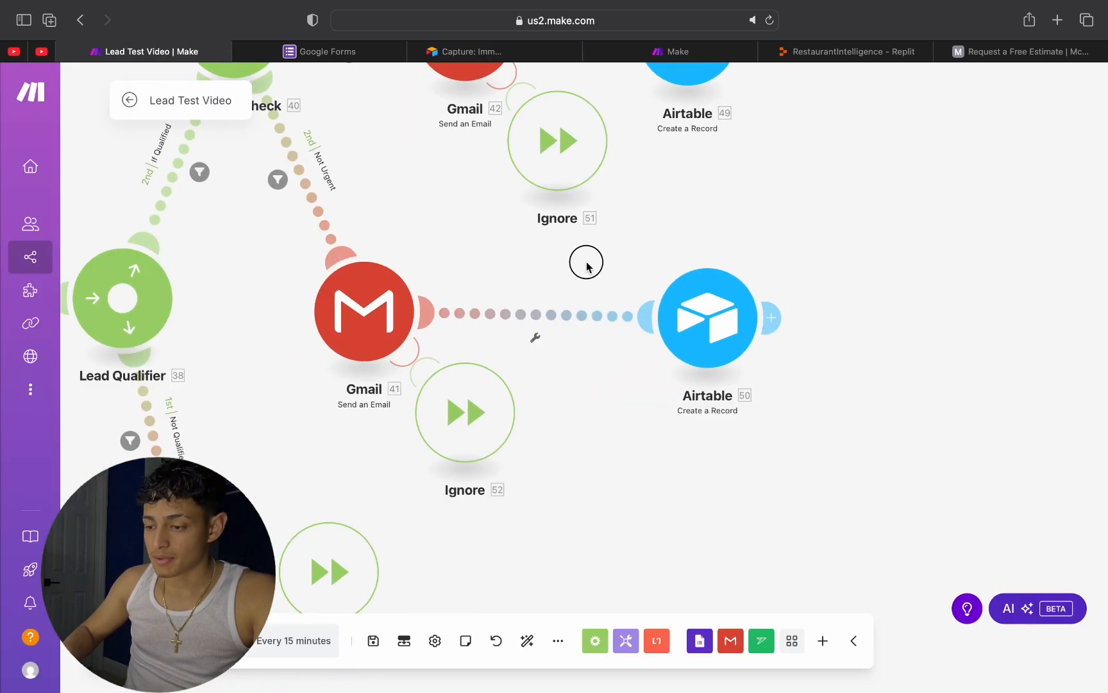
{"action": "left_click", "coordinate": [363, 309]}
{"action": "scroll", "coordinate": [601, 599], "scroll_direction": "down", "scroll_amount": 2}
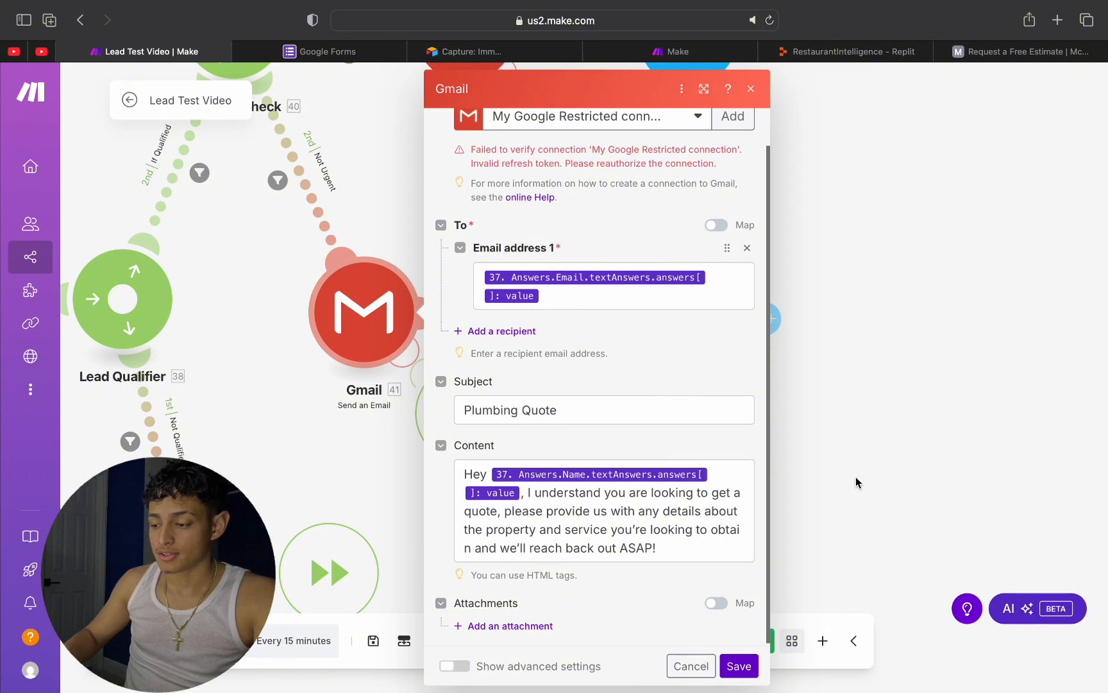
{"action": "left_click", "coordinate": [951, 245]}
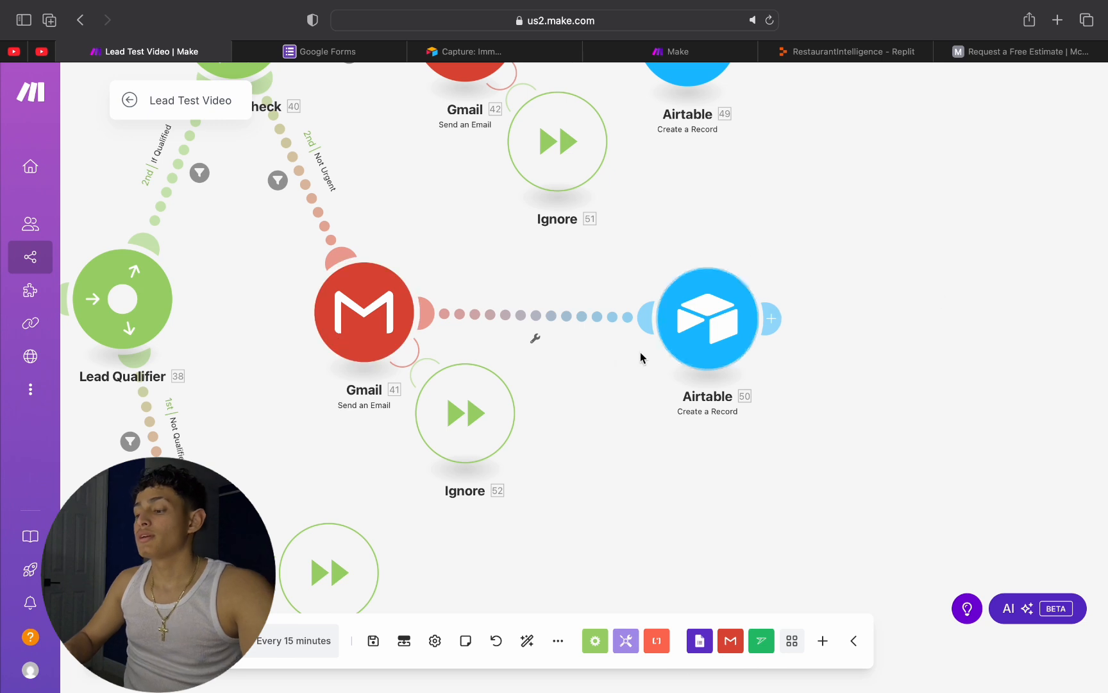
Step: Examine the complete scenario layout, from the Google Forms trigger through the Not Qualified, Not Urgent, Can Wait and Immediate Attention routes
{"action": "scroll", "coordinate": [799, 252], "scroll_direction": "down", "scroll_amount": 5}
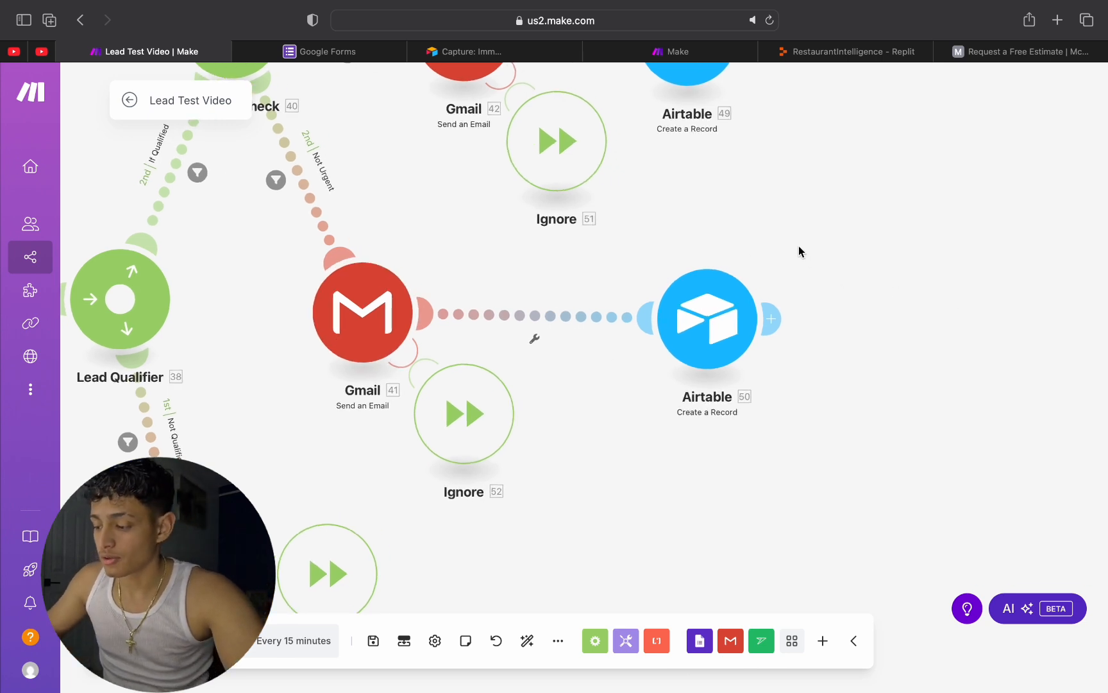
{"action": "scroll", "coordinate": [798, 251], "scroll_direction": "down", "scroll_amount": 2}
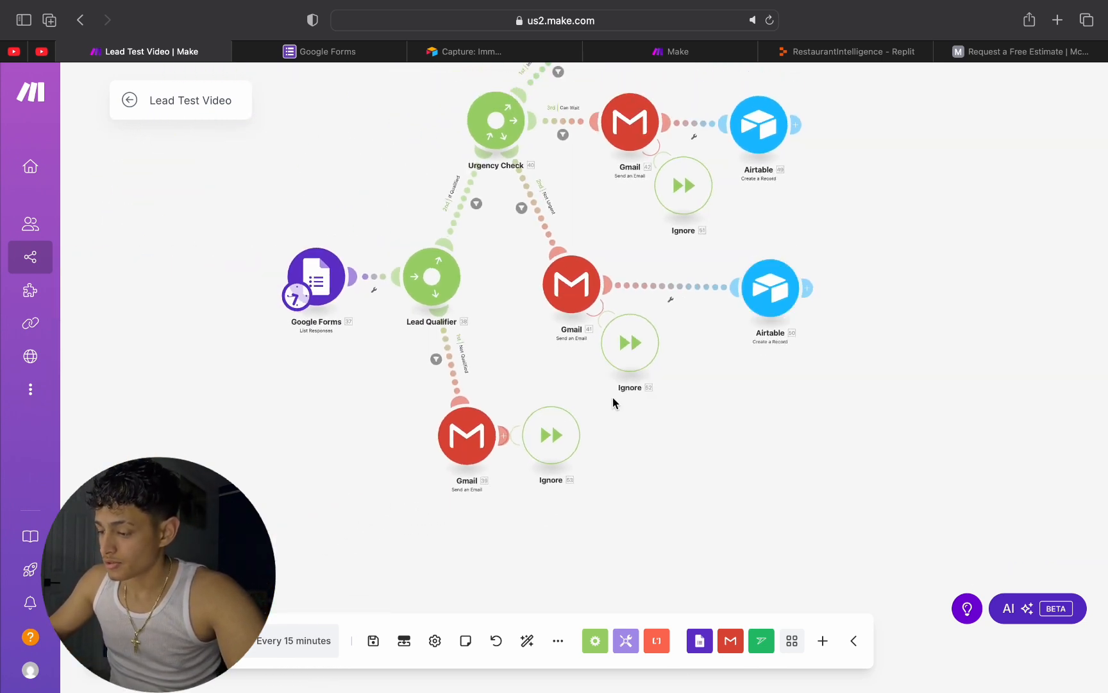
{"action": "scroll", "coordinate": [769, 182], "scroll_direction": "up", "scroll_amount": 3}
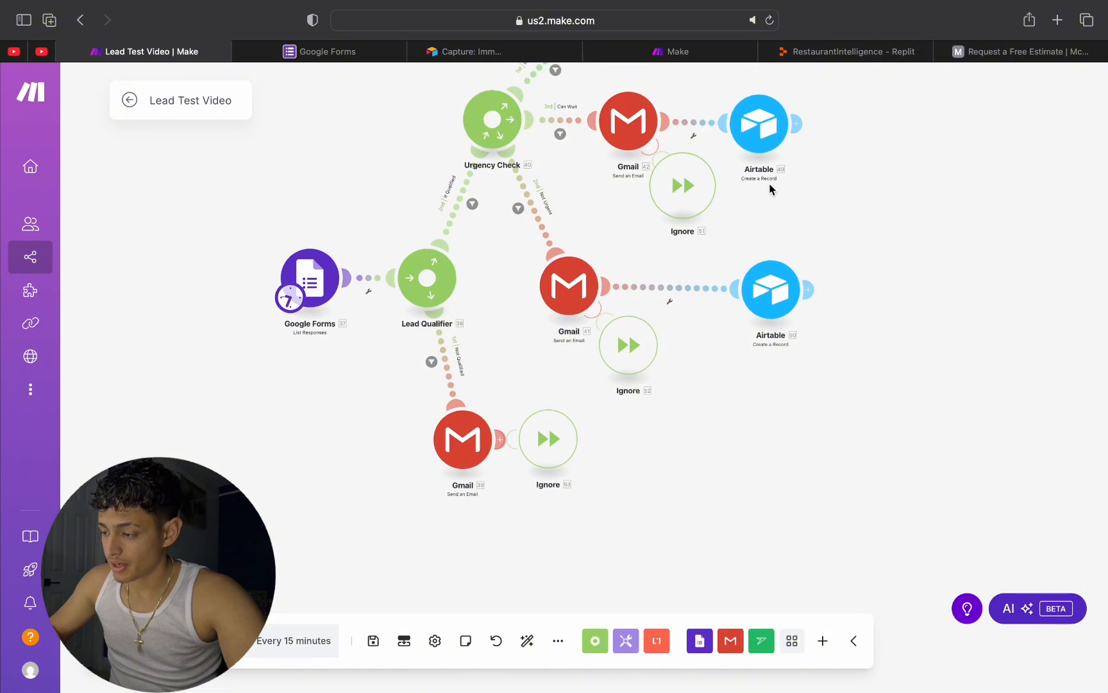
{"action": "scroll", "coordinate": [596, 243], "scroll_direction": "up", "scroll_amount": 3}
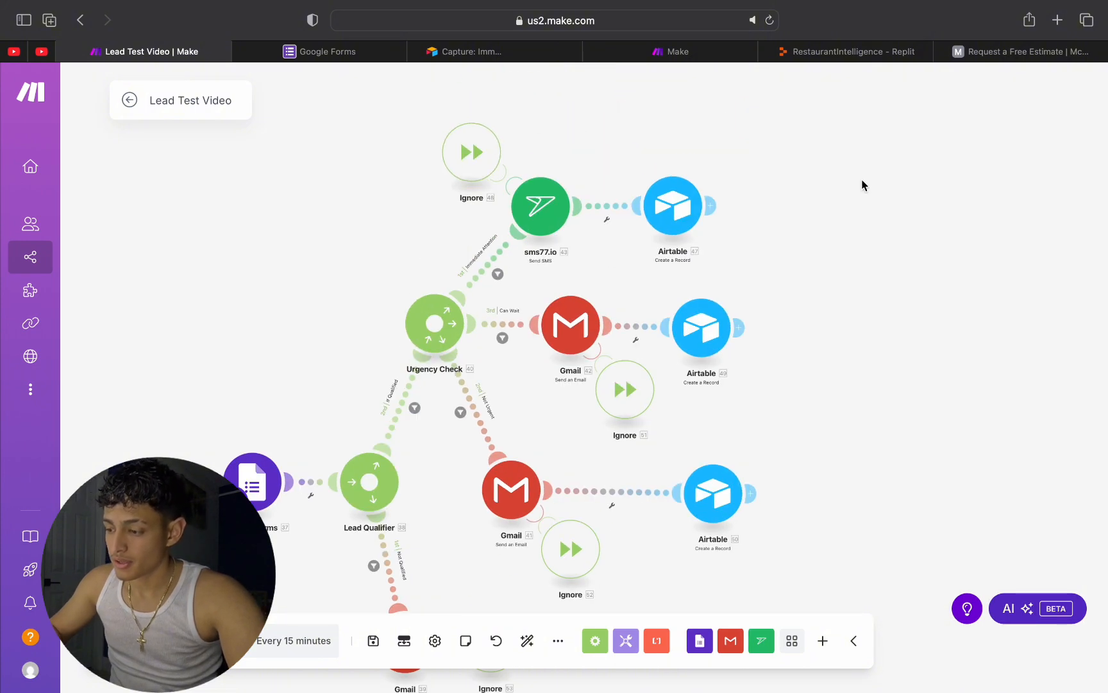
{"action": "scroll", "coordinate": [862, 180], "scroll_direction": "down", "scroll_amount": 2}
{"action": "scroll", "coordinate": [862, 180], "scroll_direction": "up", "scroll_amount": 3}
{"action": "left_click_drag", "start_coordinate": [821, 235], "coordinate": [846, 147]}
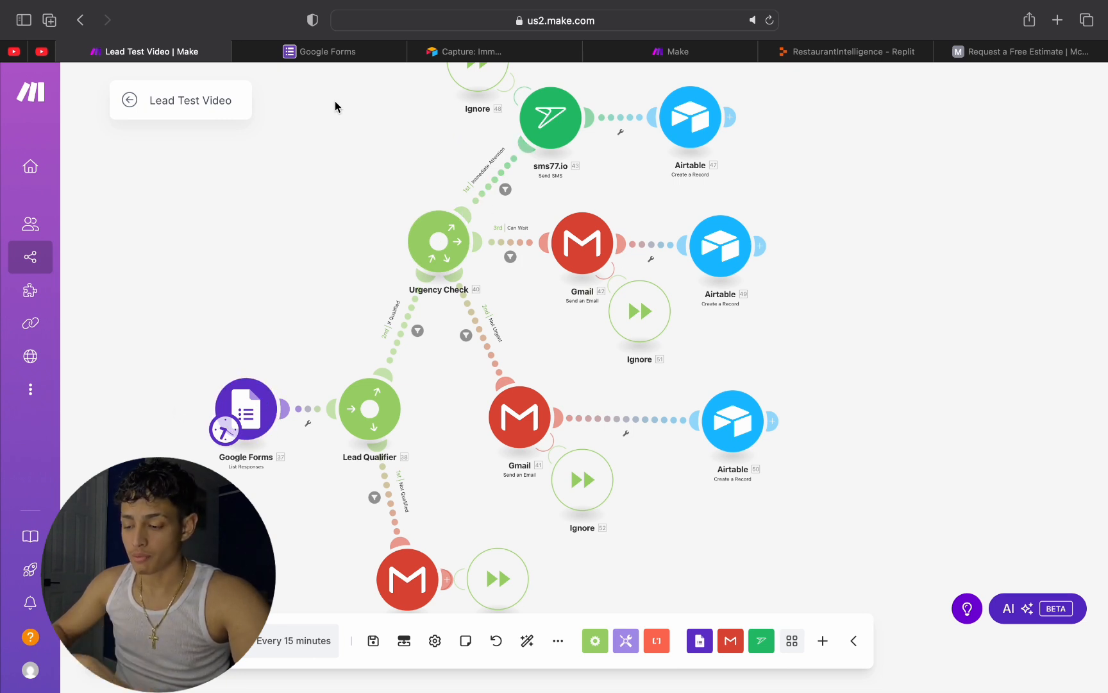
Step: Open the contact information form in Google Forms, and switch through the Make scenario to the plumbing site's estimate request page
{"action": "left_click", "coordinate": [344, 51]}
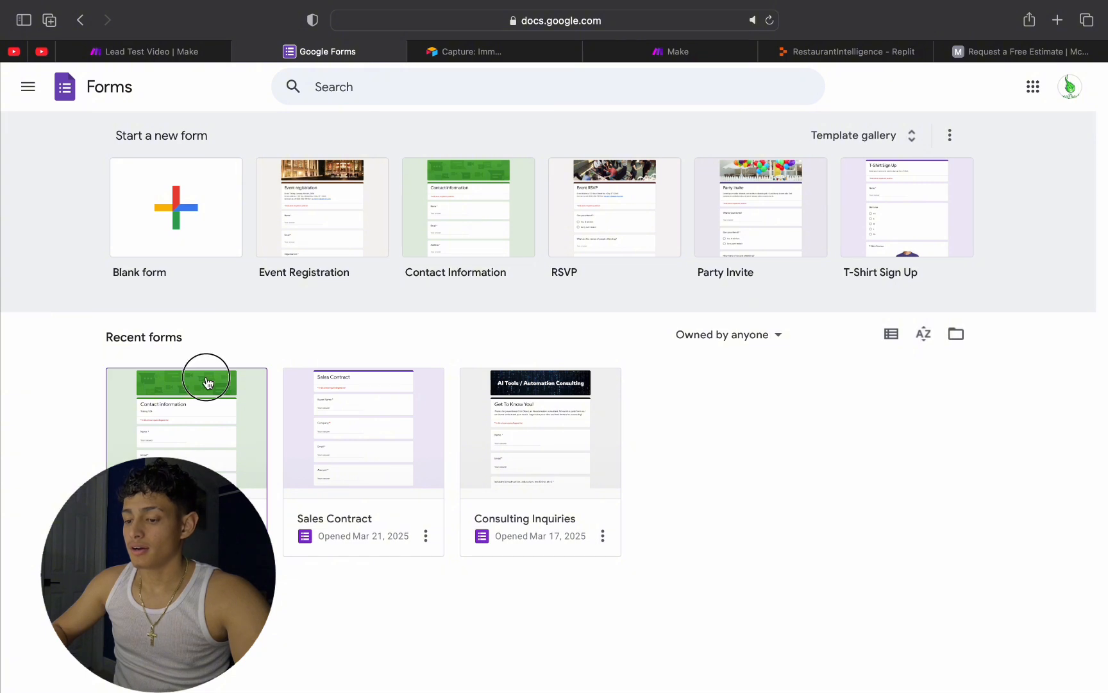
{"action": "left_click", "coordinate": [202, 397]}
{"action": "left_click", "coordinate": [183, 52]}
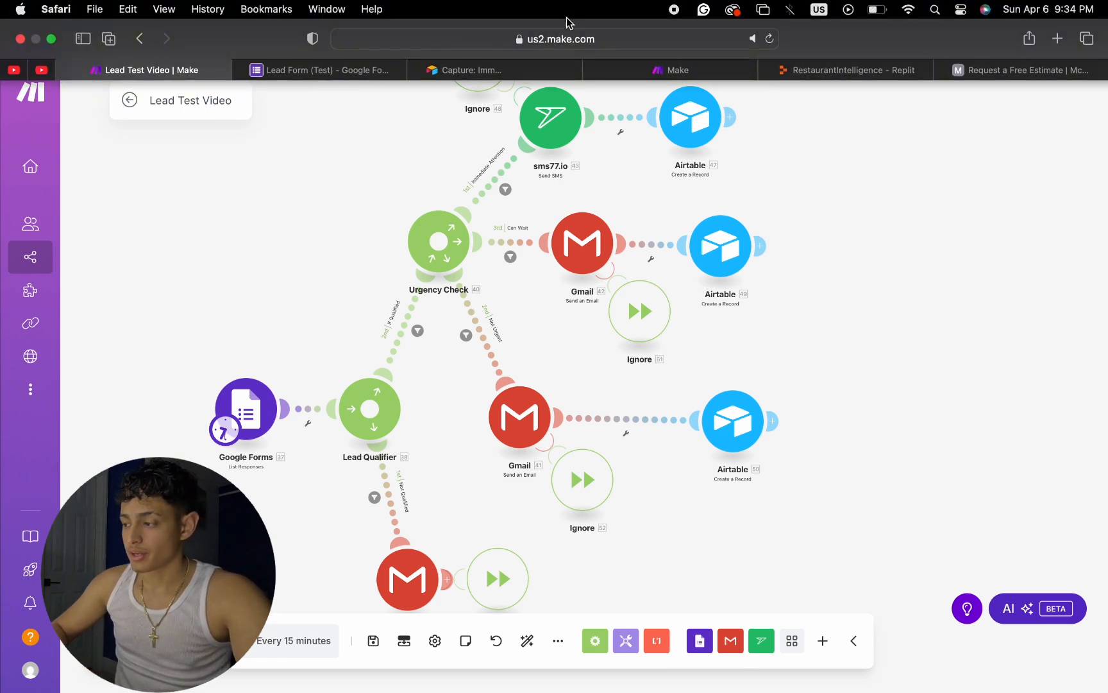
{"action": "left_click", "coordinate": [1084, 51]}
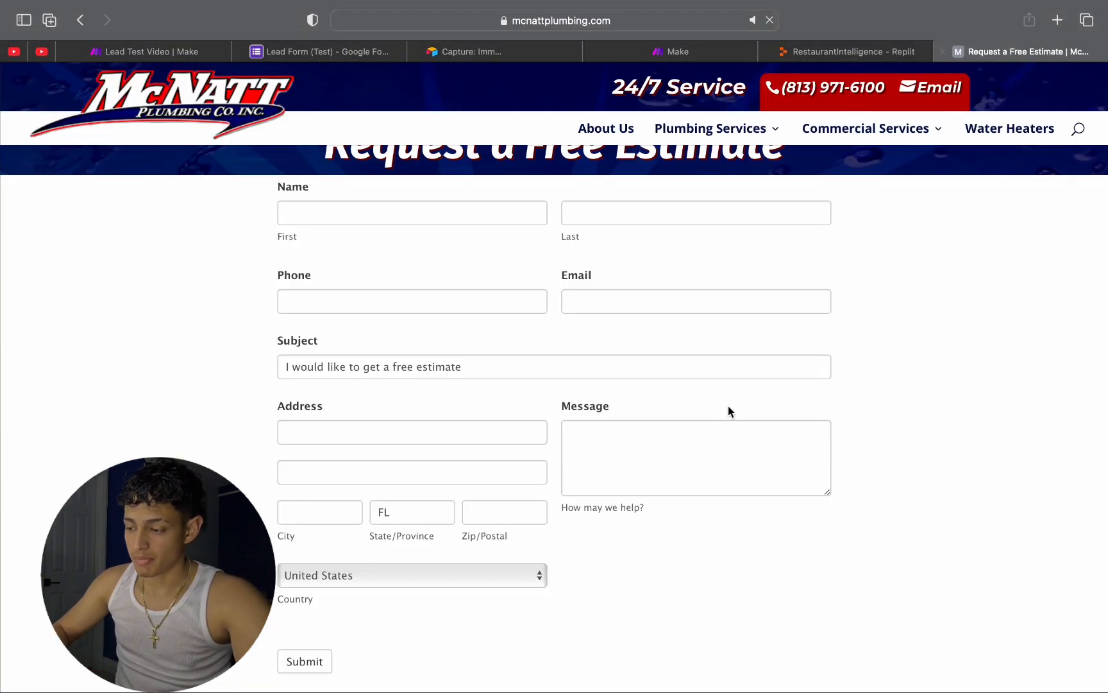
{"action": "scroll", "coordinate": [692, 428], "scroll_direction": "down", "scroll_amount": 3}
{"action": "left_click", "coordinate": [620, 335]}
{"action": "type", "text": "eiemd"}
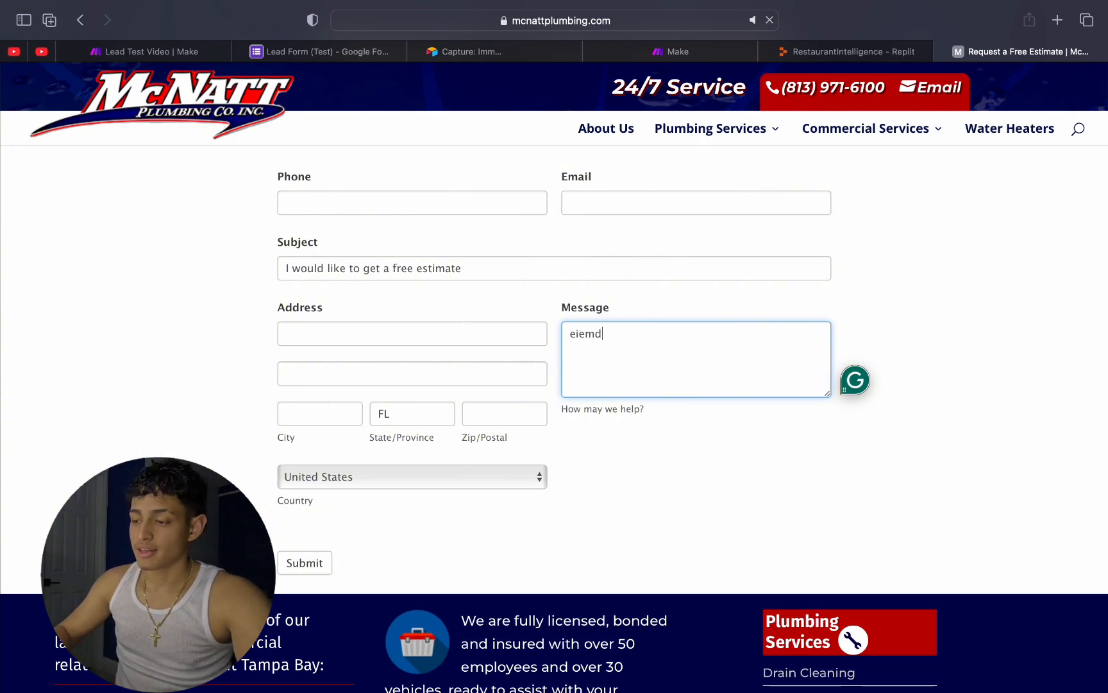
{"action": "key", "text": "BackSpace"}
{"action": "key", "text": "BackSpace"}
{"action": "key", "text": "BackSpace"}
{"action": "key", "text": "BackSpace"}
{"action": "key", "text": "BackSpace"}
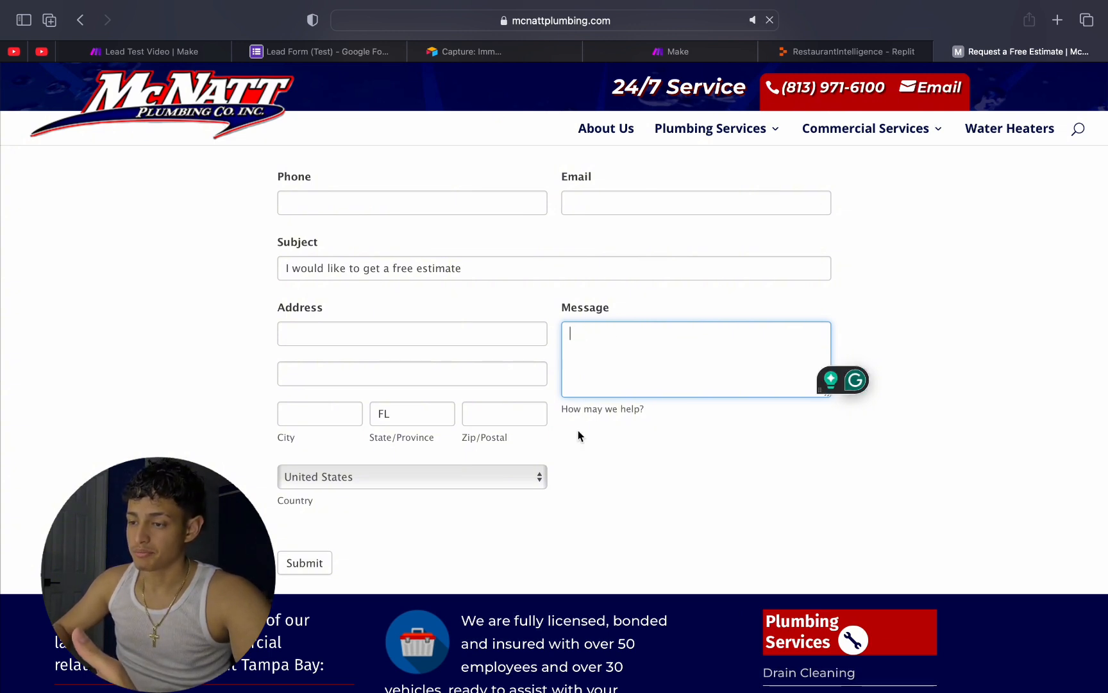
Step: Return to the Make scenario and review the filter conditions of the Can Wait and Not Urgent routes
{"action": "left_click", "coordinate": [186, 43]}
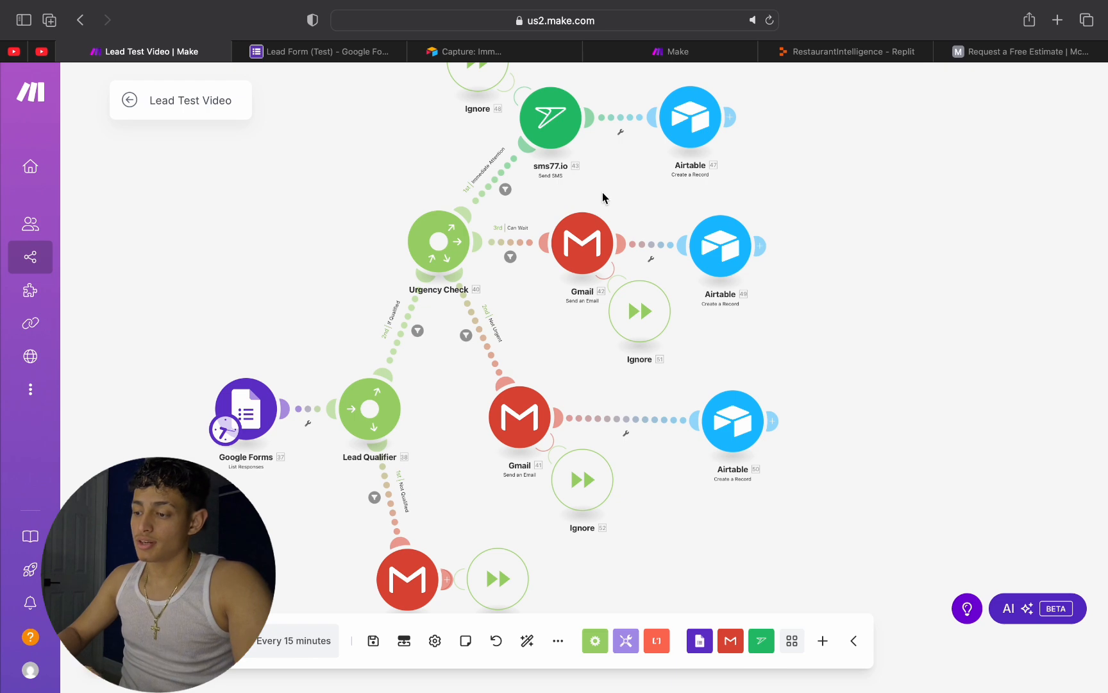
{"action": "left_click", "coordinate": [511, 252]}
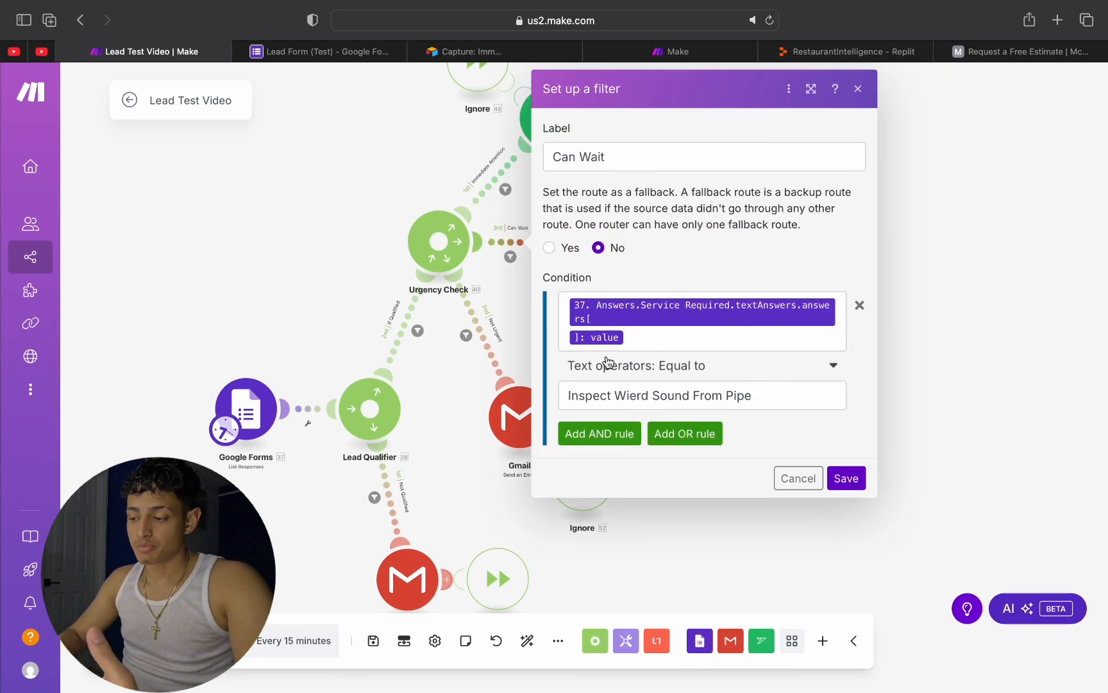
{"action": "left_click", "coordinate": [952, 352]}
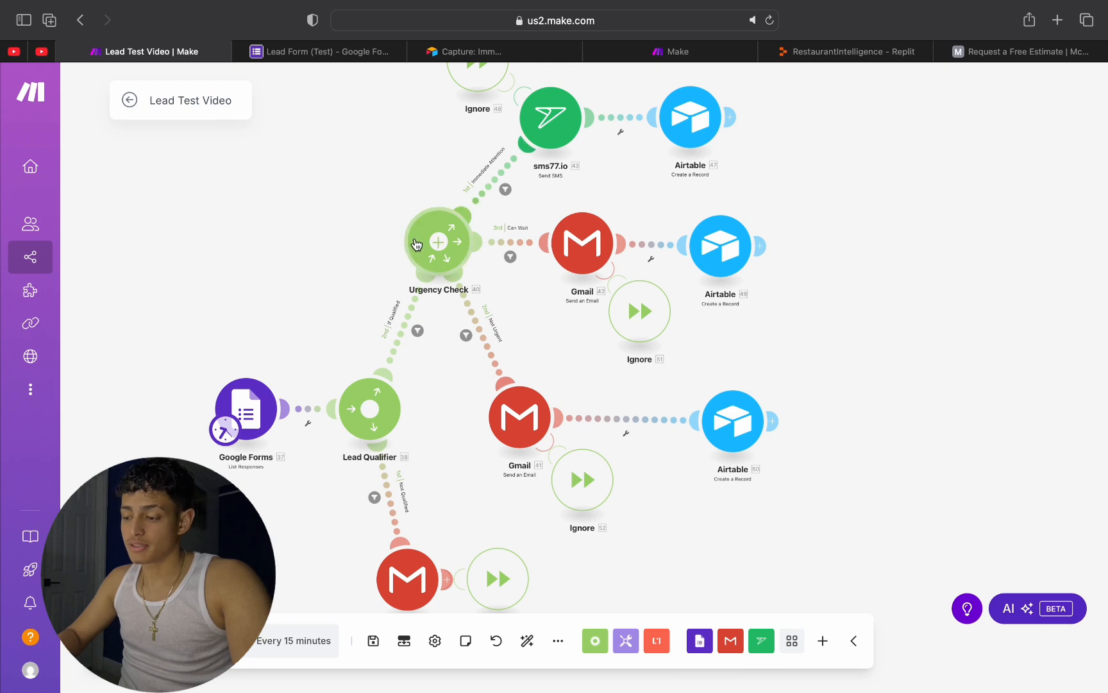
{"action": "left_click", "coordinate": [475, 328]}
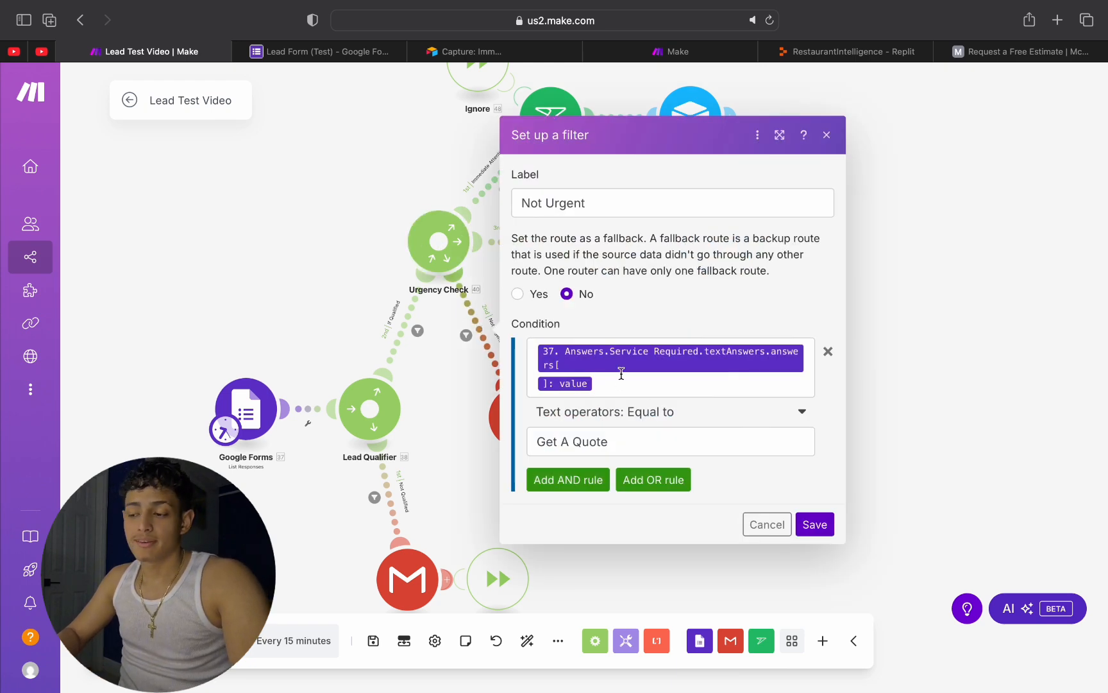
{"action": "left_click", "coordinate": [889, 319]}
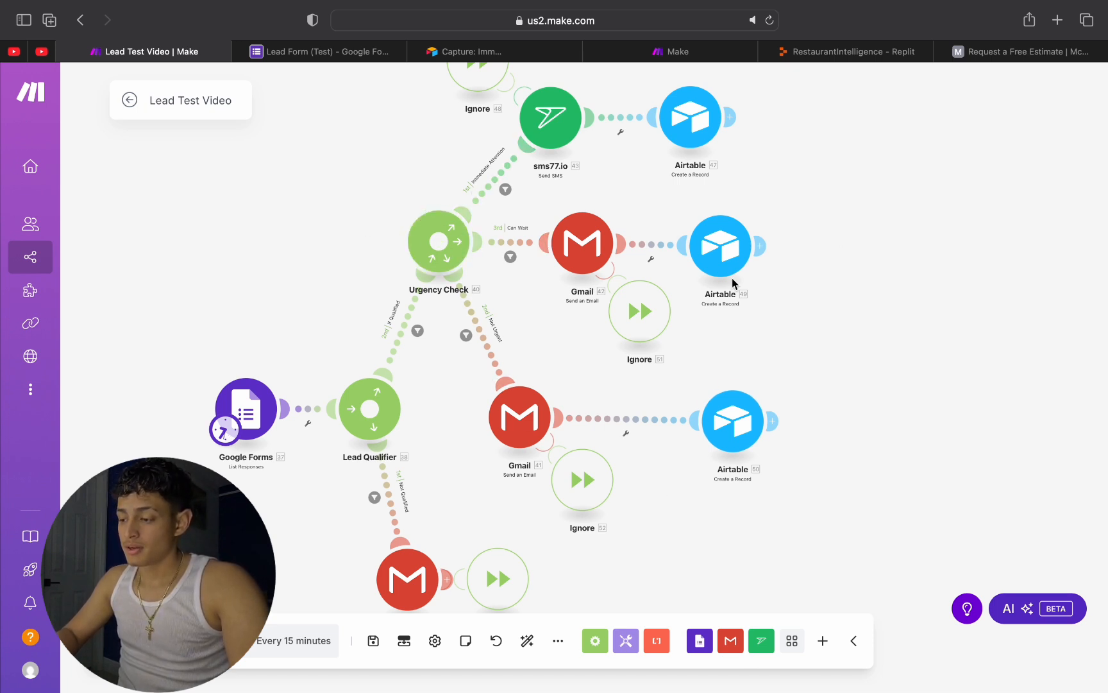
Step: Examine the scenario layout around the Google Forms trigger, the Lead Qualifier and Urgency Check routers, and their outgoing routes
{"action": "scroll", "coordinate": [884, 292], "scroll_direction": "down", "scroll_amount": 2}
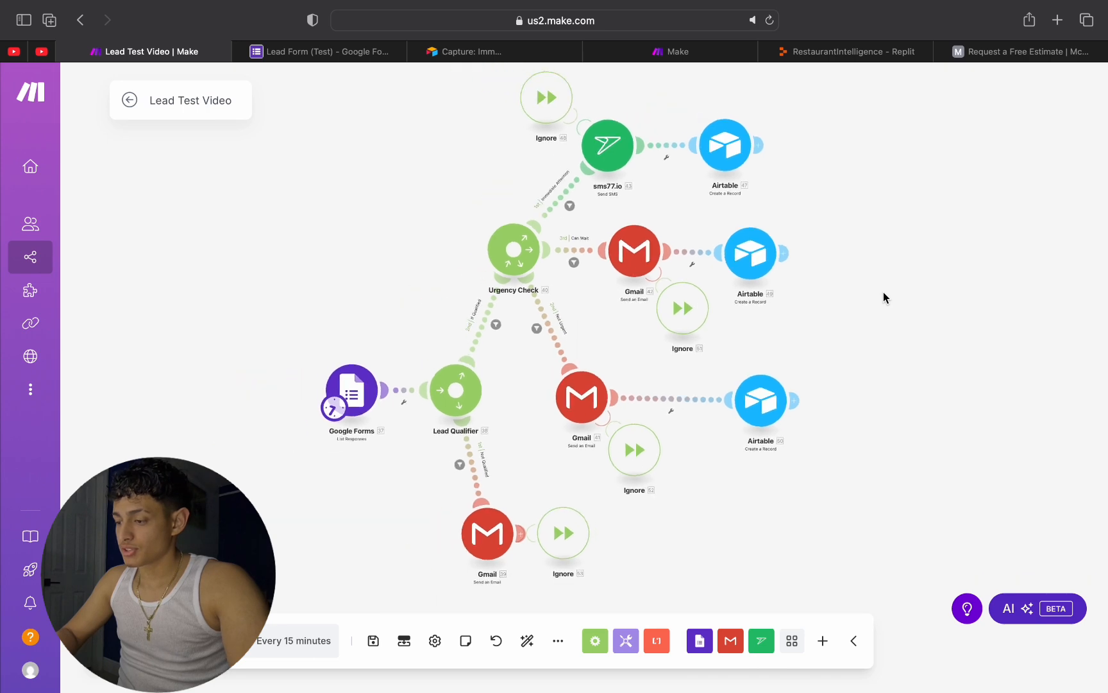
{"action": "scroll", "coordinate": [883, 292], "scroll_direction": "up", "scroll_amount": 2}
{"action": "scroll", "coordinate": [883, 292], "scroll_direction": "down", "scroll_amount": 4}
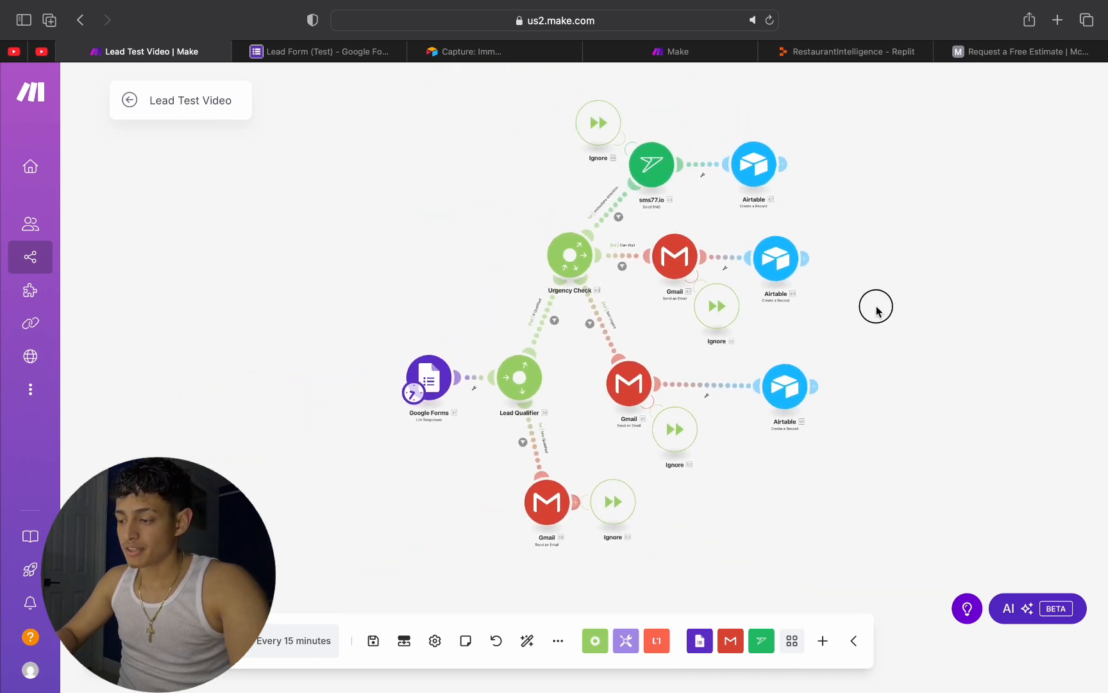
{"action": "scroll", "coordinate": [876, 295], "scroll_direction": "up", "scroll_amount": 3}
{"action": "scroll", "coordinate": [851, 323], "scroll_direction": "up", "scroll_amount": 3}
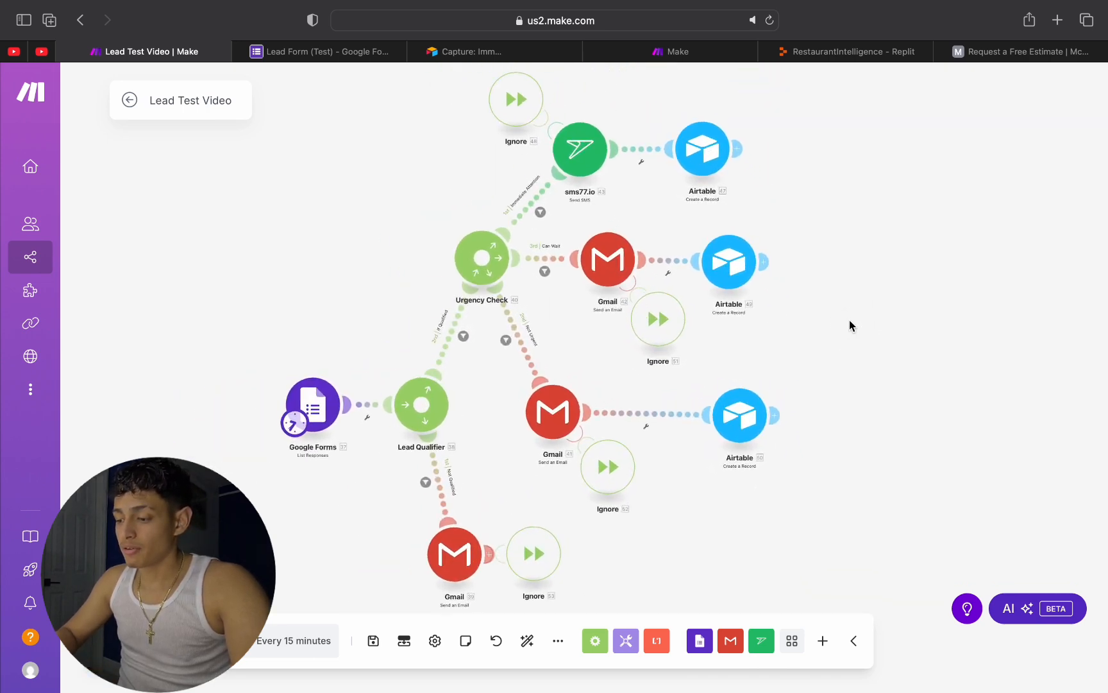
{"action": "left_click_drag", "start_coordinate": [860, 322], "coordinate": [1029, 282]}
{"action": "scroll", "coordinate": [904, 300], "scroll_direction": "up", "scroll_amount": 3}
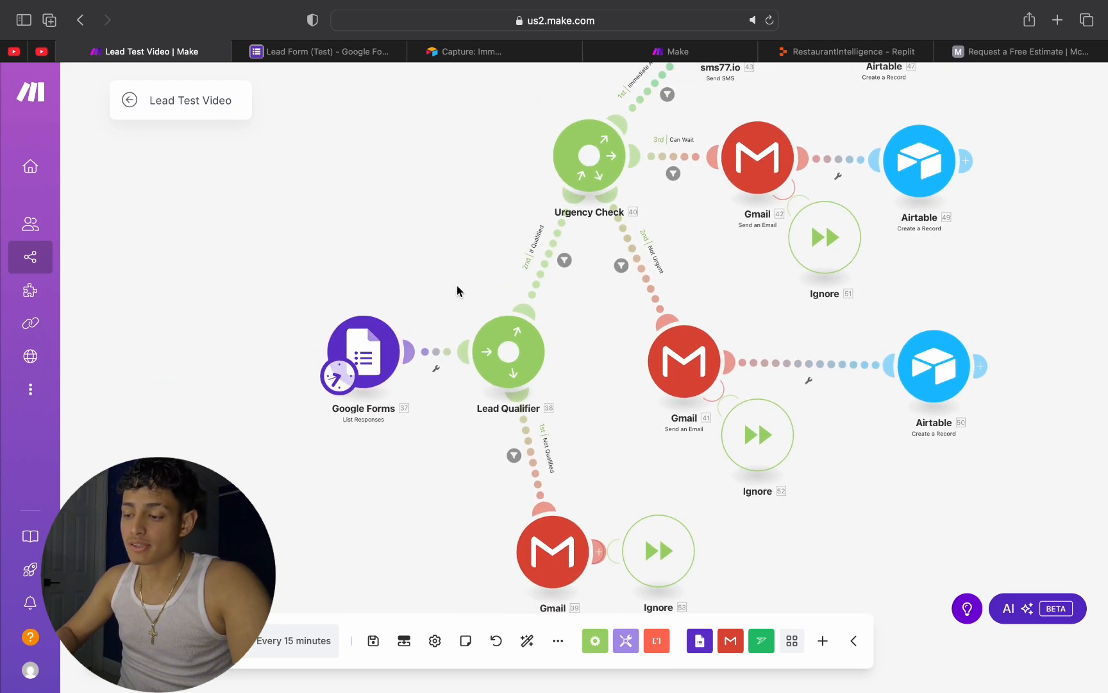
{"action": "scroll", "coordinate": [459, 287], "scroll_direction": "up", "scroll_amount": 2}
{"action": "left_click_drag", "start_coordinate": [458, 285], "coordinate": [233, 321]}
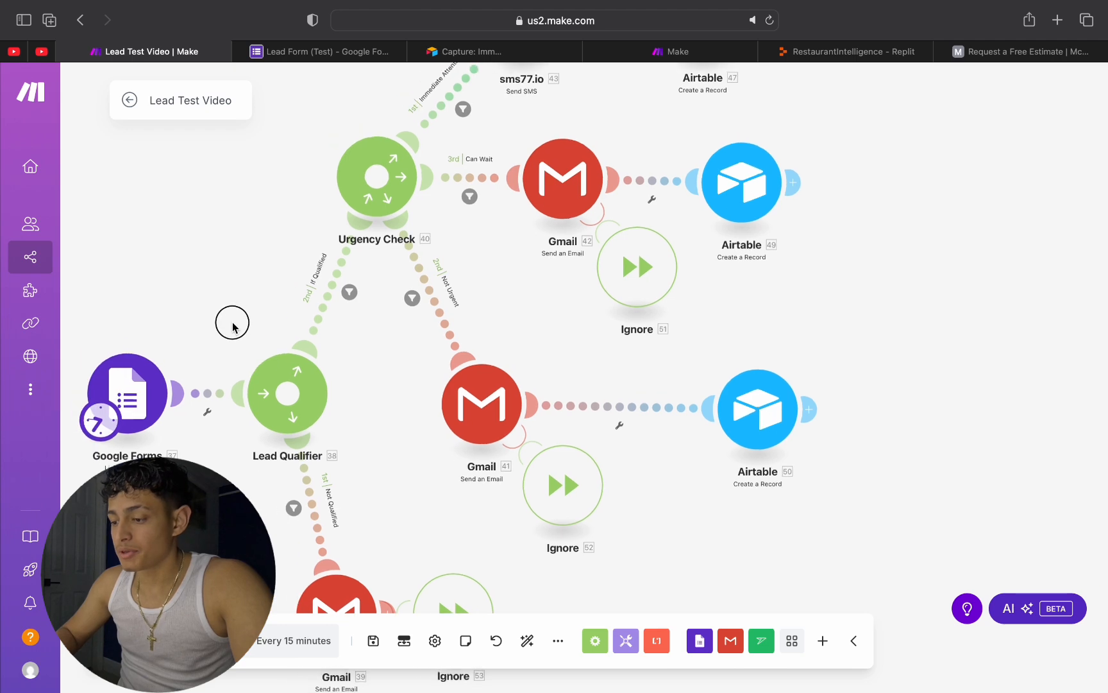
{"action": "left_click_drag", "start_coordinate": [354, 273], "coordinate": [408, 236]}
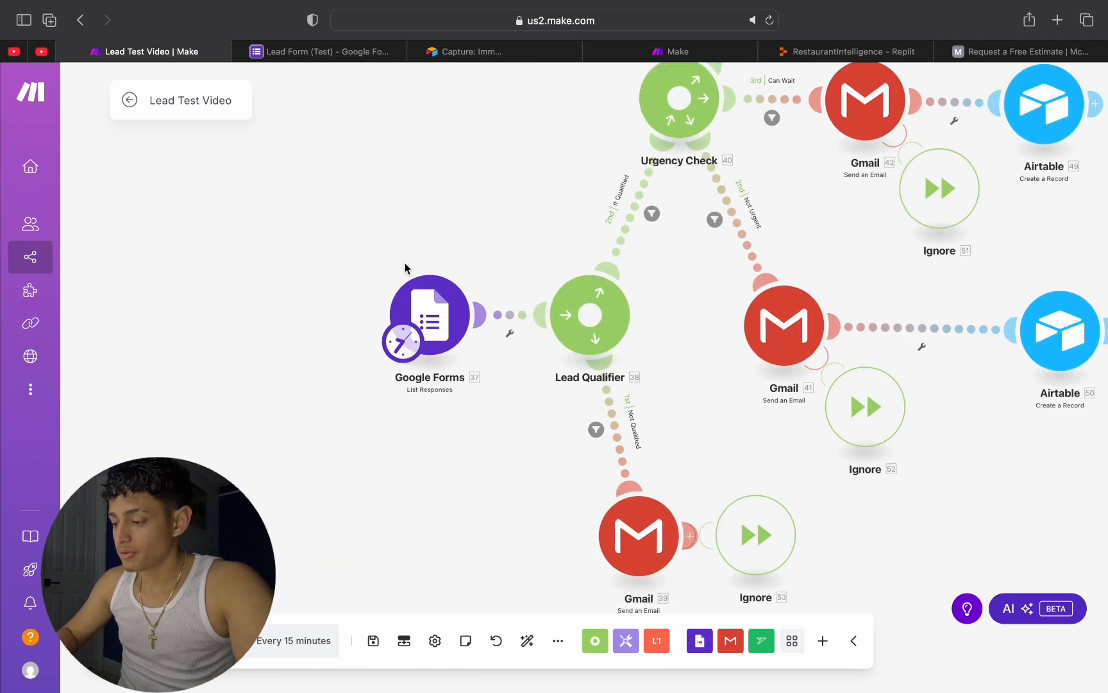
Step: Look over the questions of Lead Form (Test) in Google Forms, comparing it with the Make scenario
{"action": "left_click", "coordinate": [334, 50]}
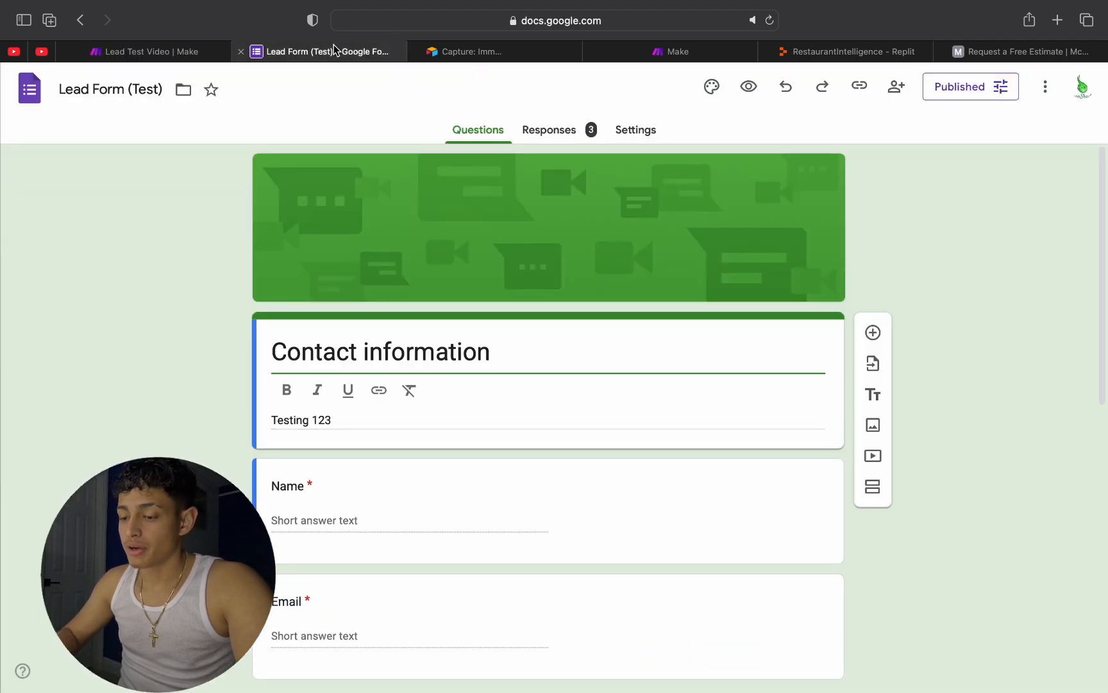
{"action": "scroll", "coordinate": [574, 324], "scroll_direction": "down", "scroll_amount": 10}
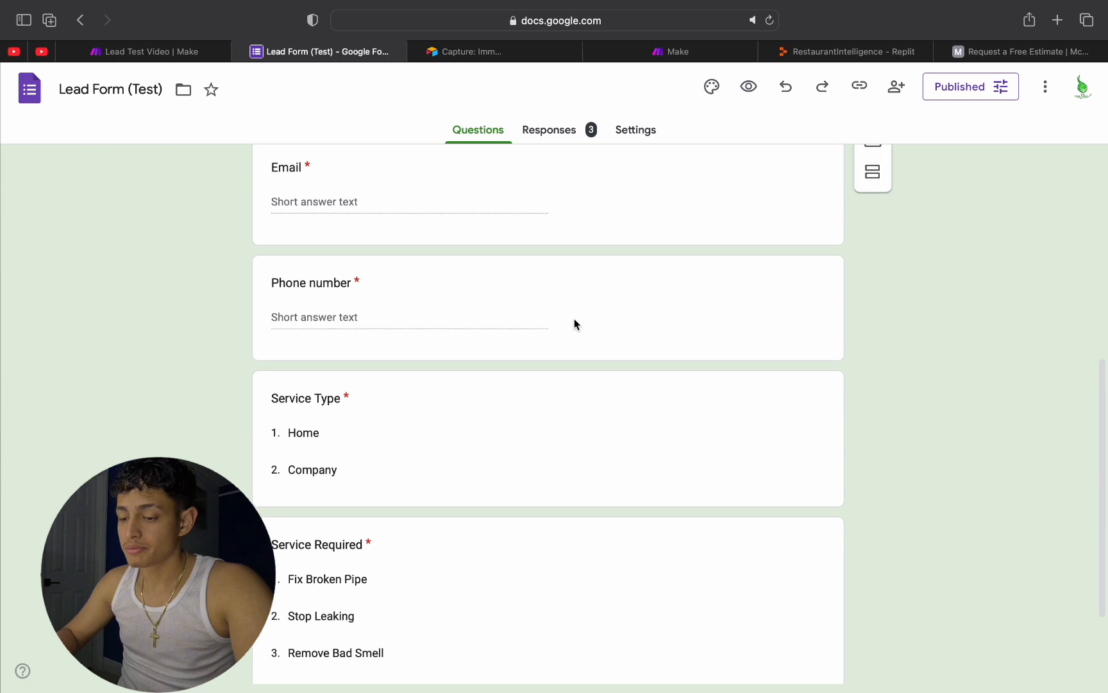
{"action": "scroll", "coordinate": [574, 324], "scroll_direction": "up", "scroll_amount": 10}
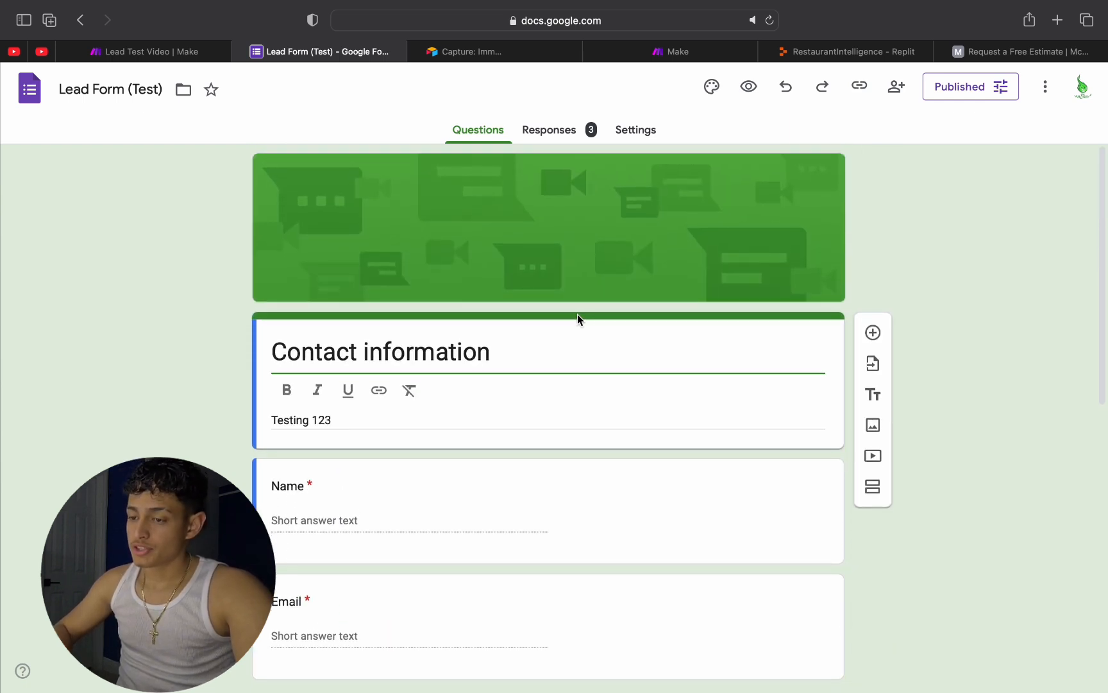
{"action": "scroll", "coordinate": [453, 395], "scroll_direction": "down", "scroll_amount": 1}
{"action": "scroll", "coordinate": [454, 395], "scroll_direction": "up", "scroll_amount": 1}
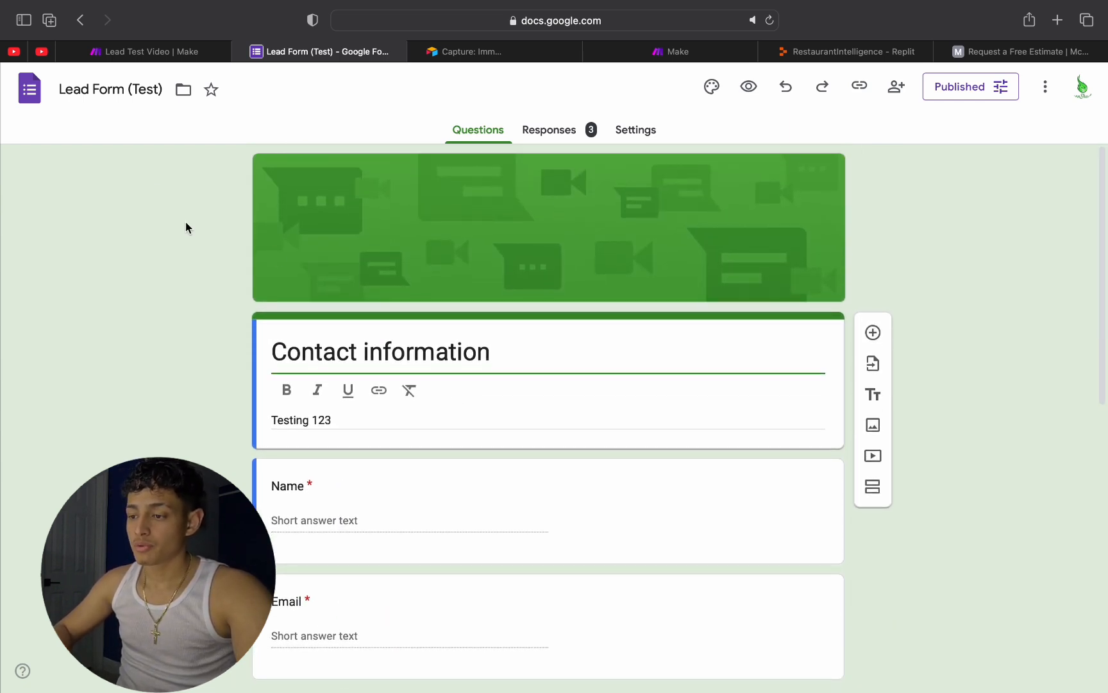
{"action": "left_click", "coordinate": [160, 52]}
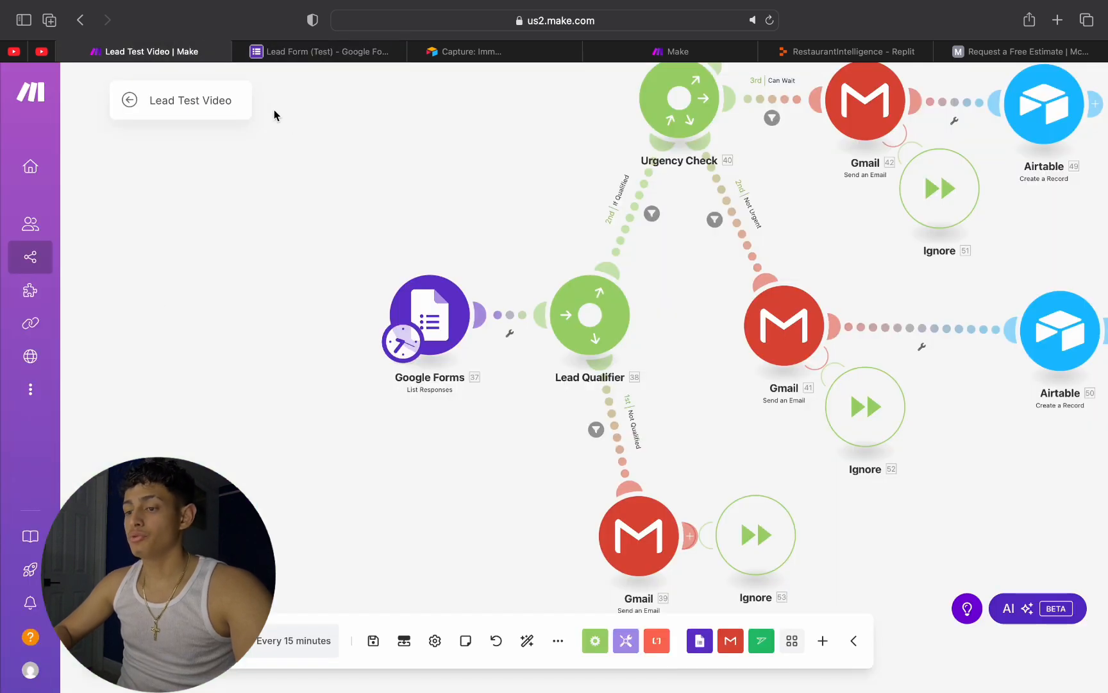
{"action": "left_click", "coordinate": [320, 51]}
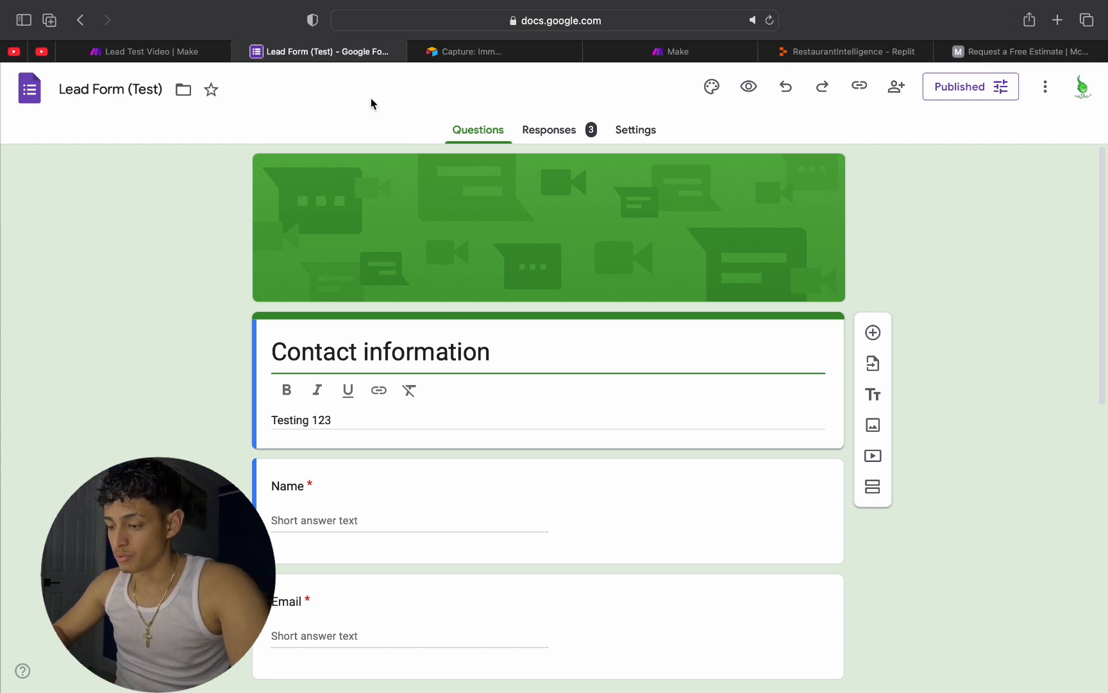
{"action": "left_click", "coordinate": [186, 52]}
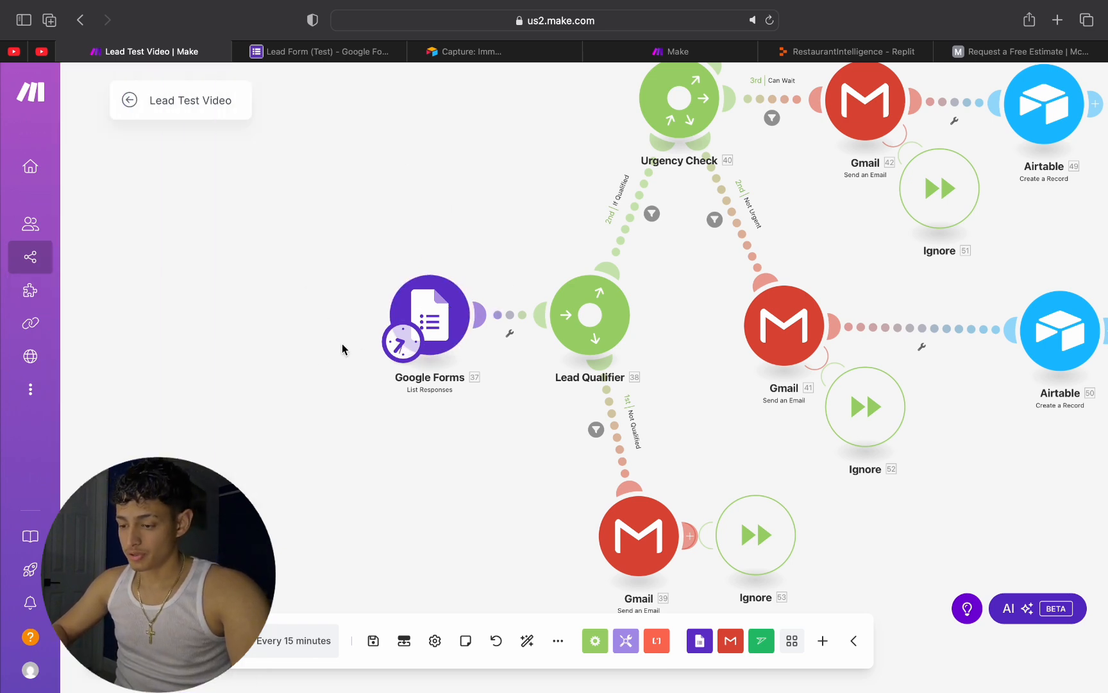
{"action": "right_click", "coordinate": [278, 376]}
{"action": "left_click", "coordinate": [340, 390]}
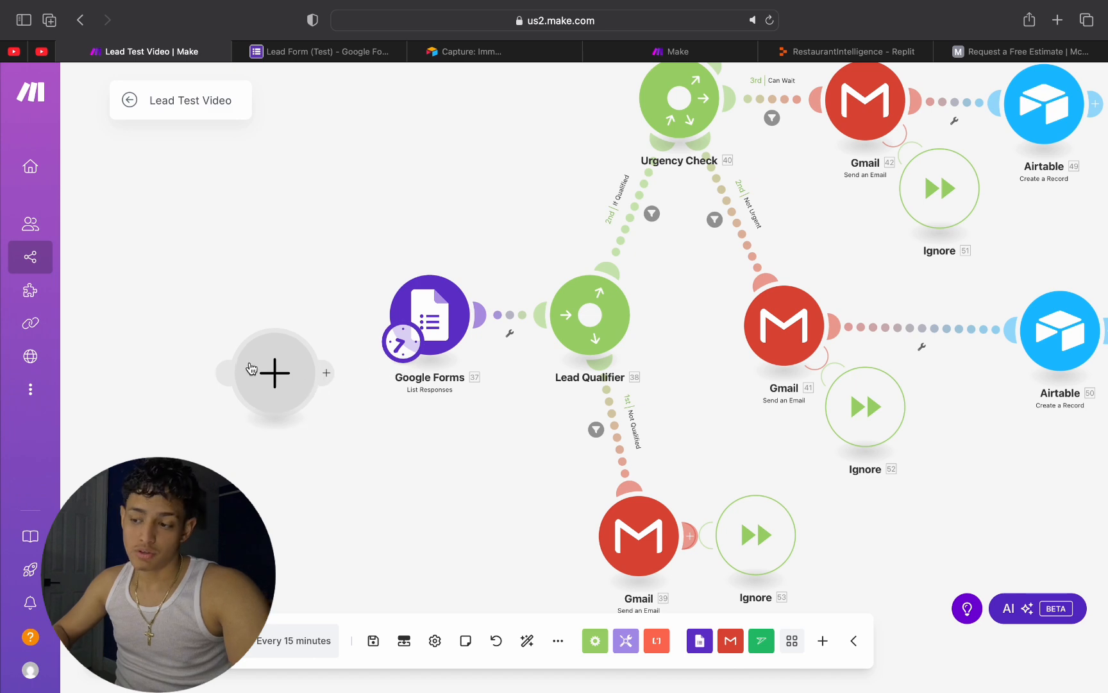
{"action": "left_click", "coordinate": [292, 459]}
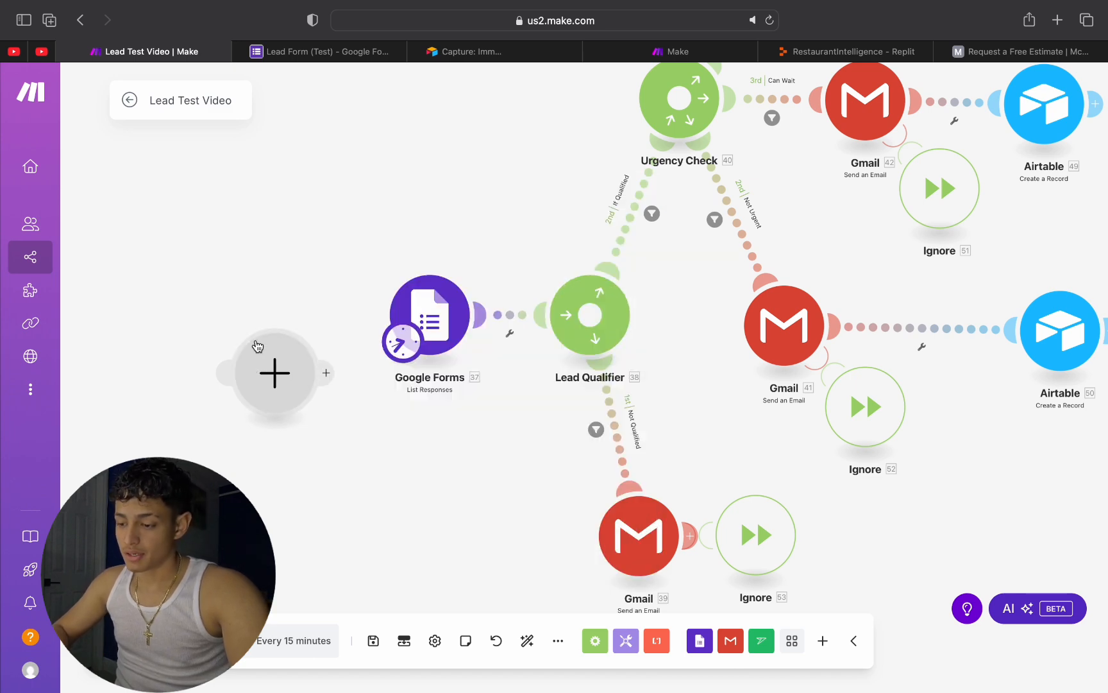
{"action": "right_click", "coordinate": [257, 346]}
{"action": "left_click", "coordinate": [291, 377]}
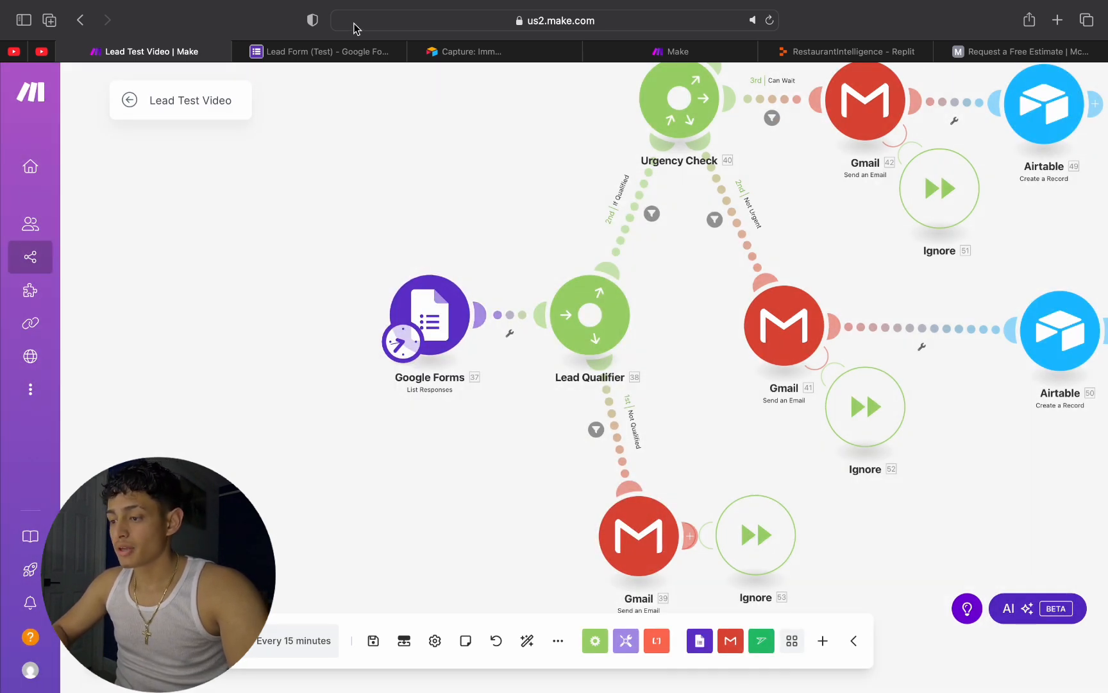
Step: Switch to Lead Form (Test) in Google Forms and review its contact information questions
{"action": "left_click", "coordinate": [311, 52]}
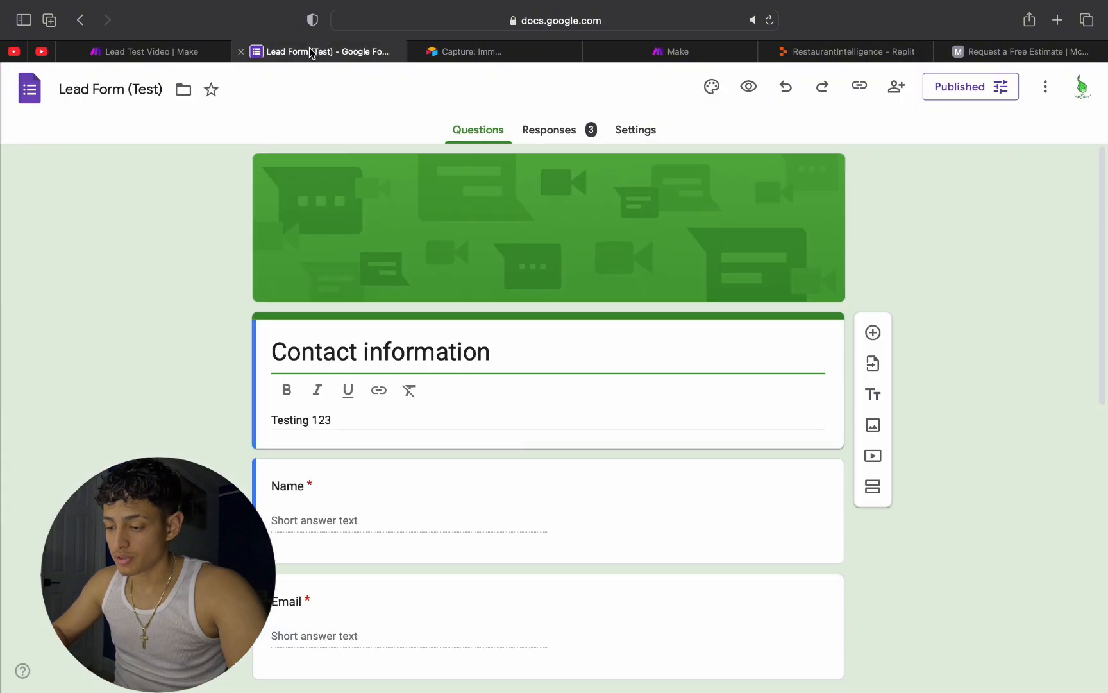
{"action": "scroll", "coordinate": [534, 331], "scroll_direction": "down", "scroll_amount": 3}
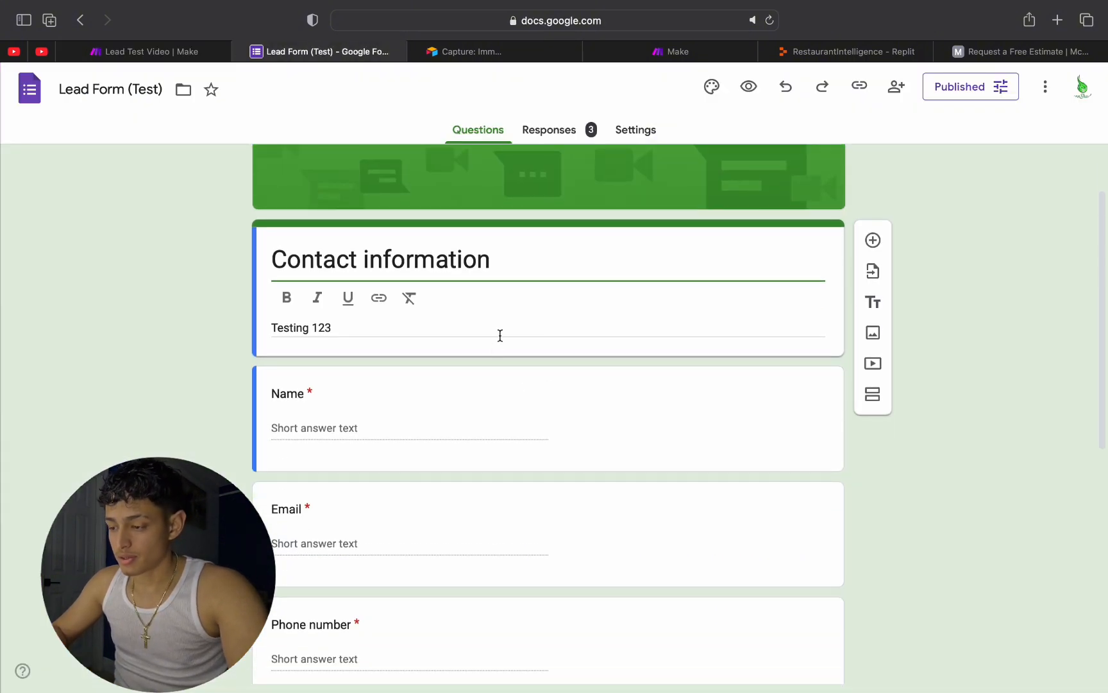
{"action": "scroll", "coordinate": [490, 485], "scroll_direction": "up", "scroll_amount": 3}
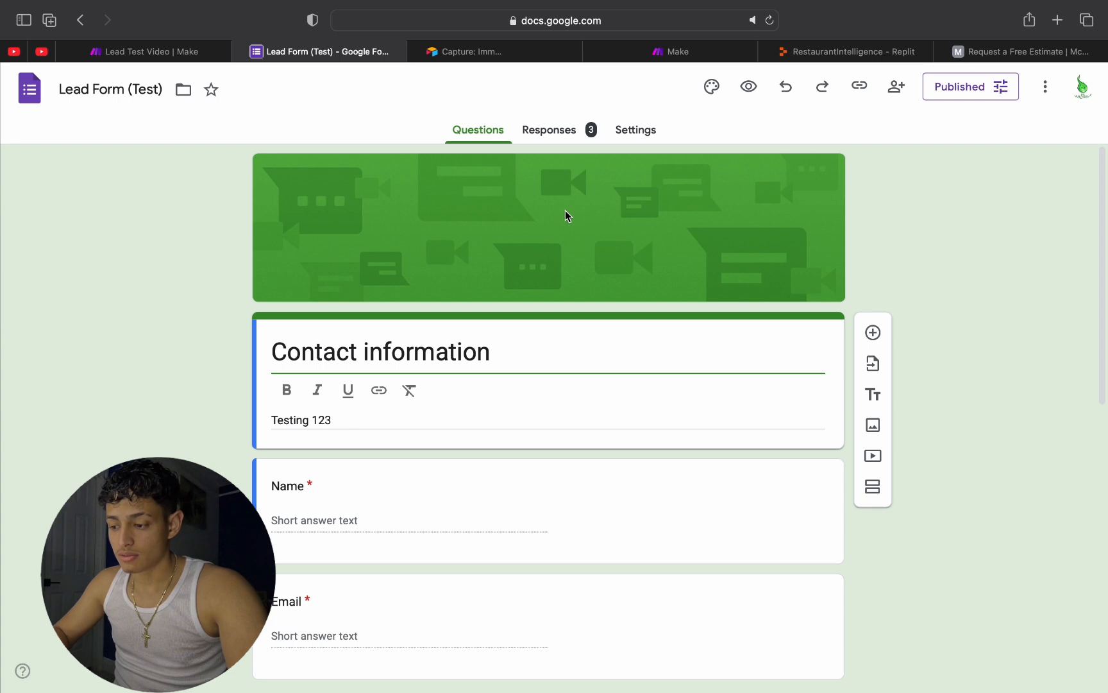
{"action": "scroll", "coordinate": [475, 343], "scroll_direction": "down", "scroll_amount": 3}
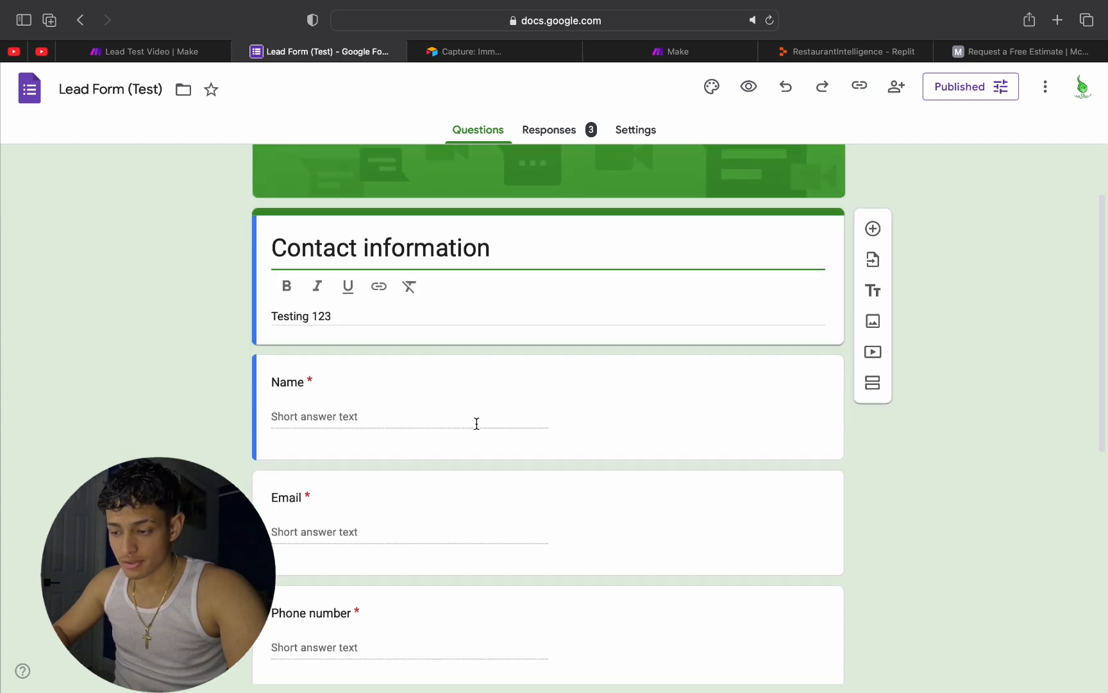
{"action": "scroll", "coordinate": [449, 517], "scroll_direction": "down", "scroll_amount": 5}
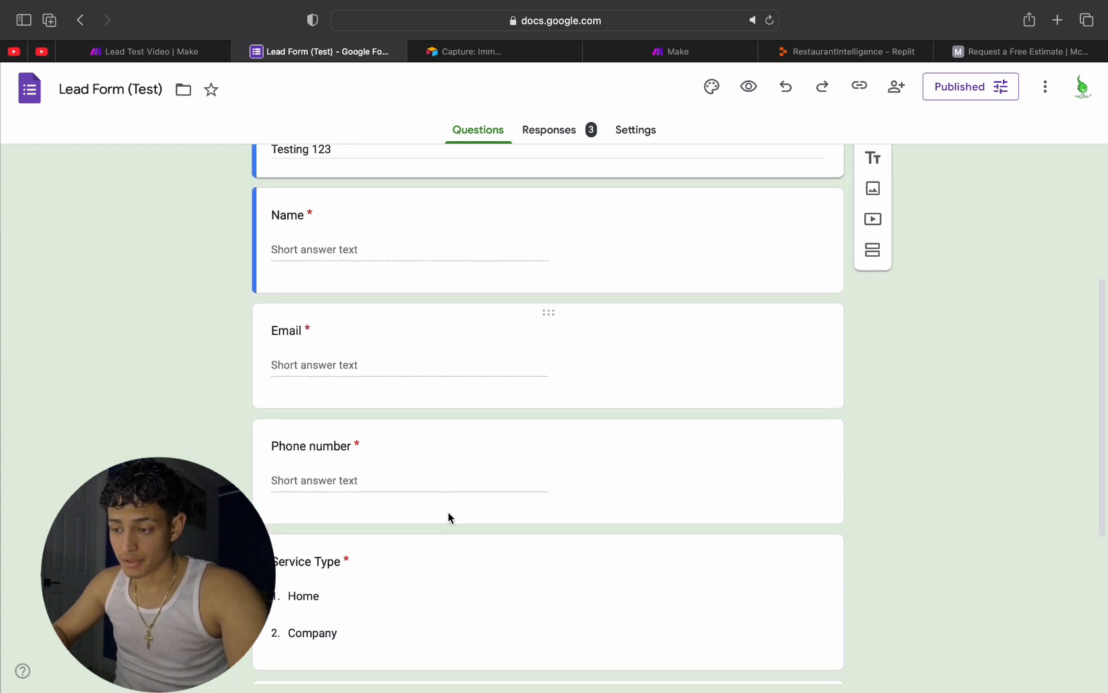
Step: Change the Name question's answer type to Paragraph and restore it to Short answer
{"action": "left_click", "coordinate": [286, 192]}
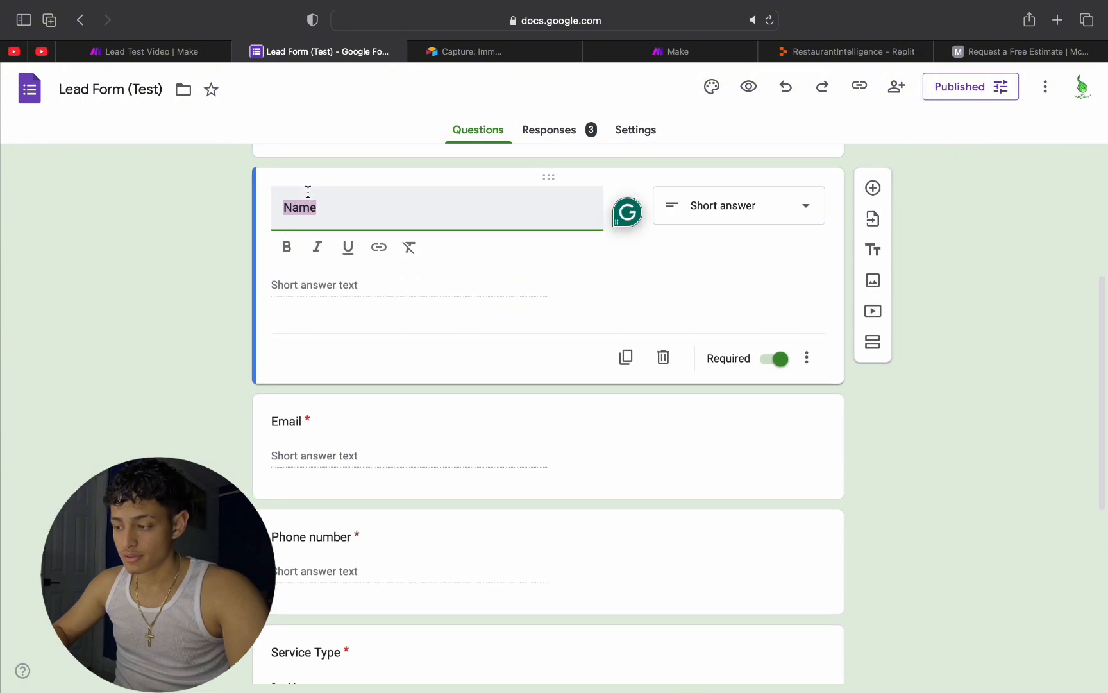
{"action": "left_click", "coordinate": [723, 214]}
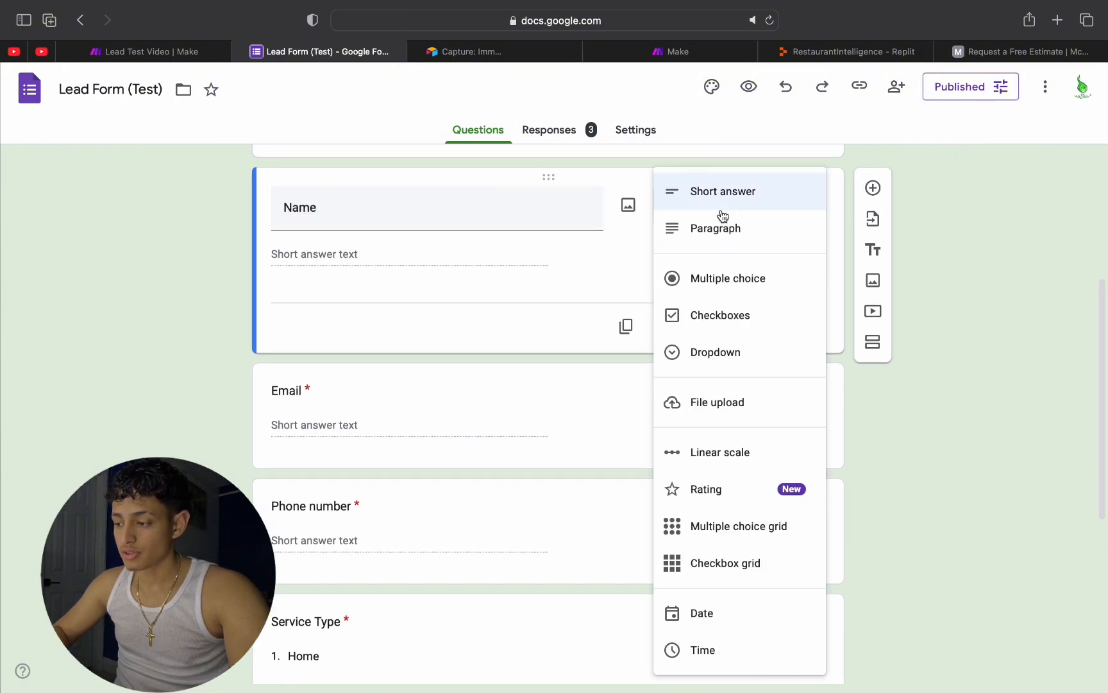
{"action": "left_click", "coordinate": [722, 215]}
{"action": "left_click", "coordinate": [723, 215]}
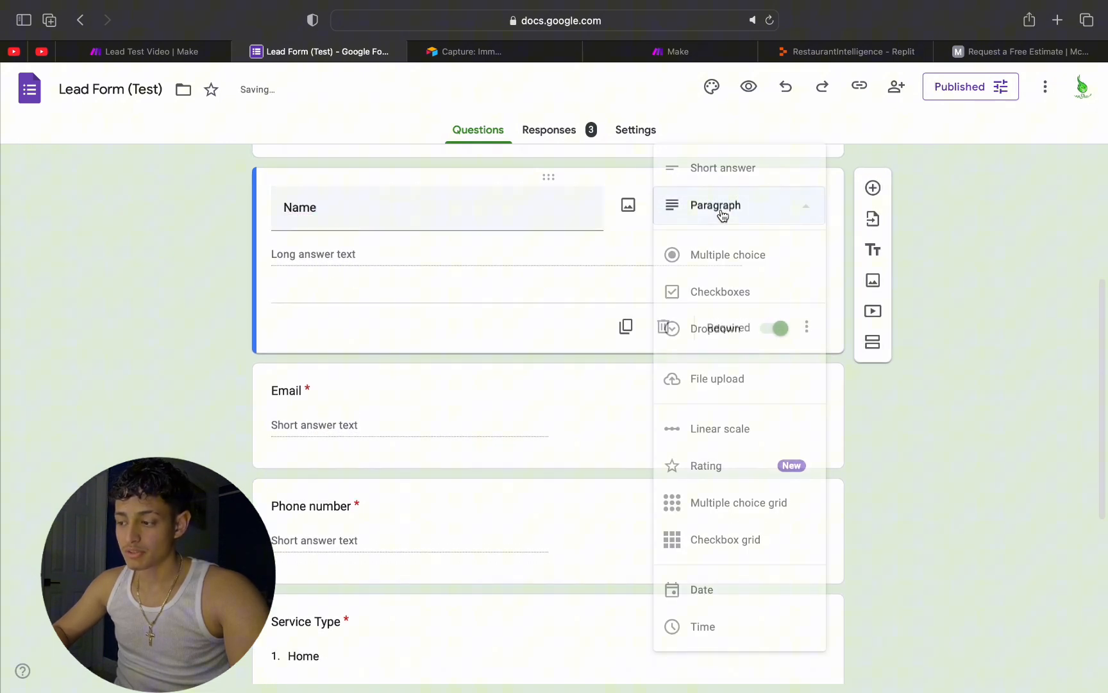
{"action": "left_click", "coordinate": [730, 170]}
Step: Inspect the answer types and settings of the Email, Phone number and Service Type questions
{"action": "left_click", "coordinate": [718, 378]}
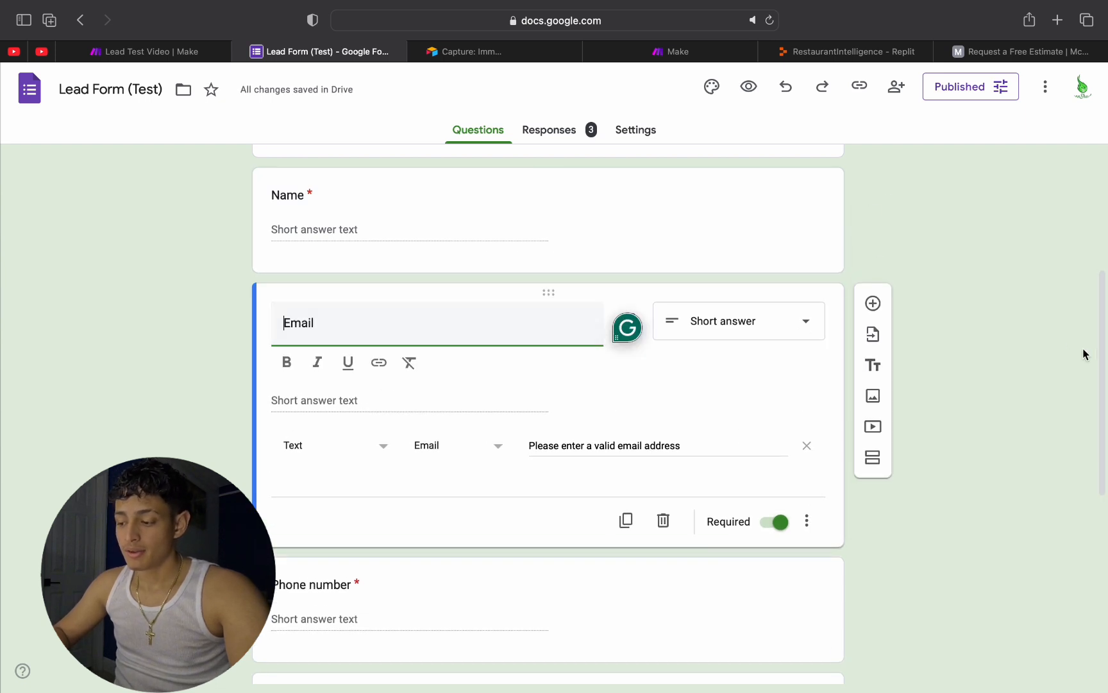
{"action": "left_click", "coordinate": [1022, 333]}
{"action": "scroll", "coordinate": [906, 417], "scroll_direction": "down", "scroll_amount": 6}
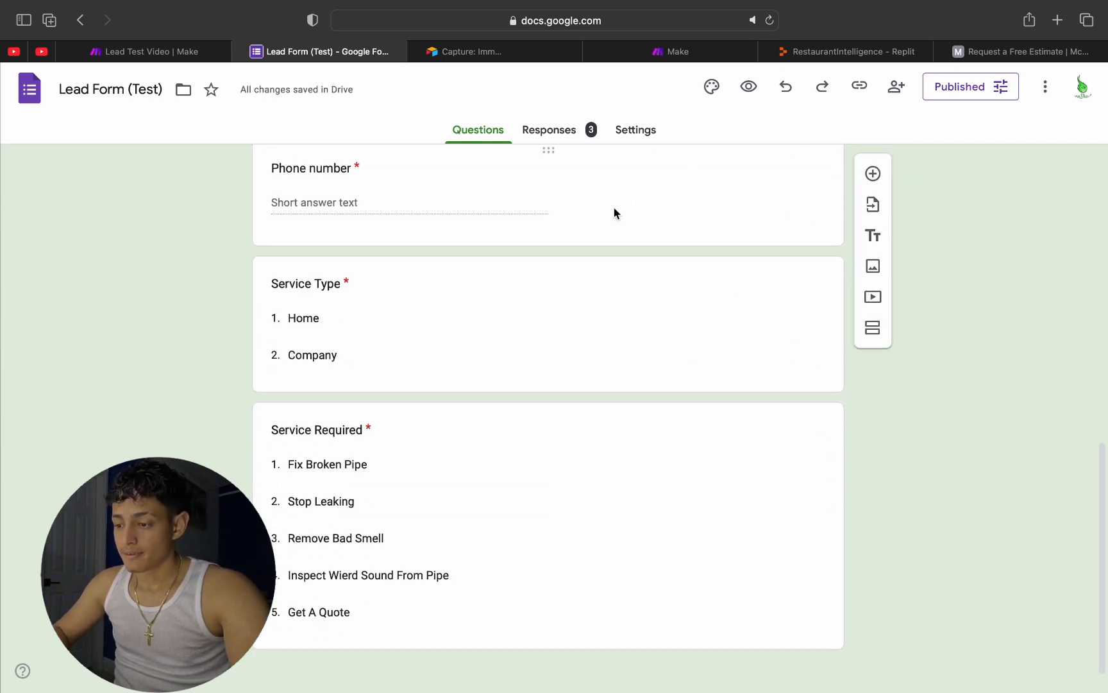
{"action": "left_click", "coordinate": [624, 193]}
{"action": "scroll", "coordinate": [732, 367], "scroll_direction": "down", "scroll_amount": 5}
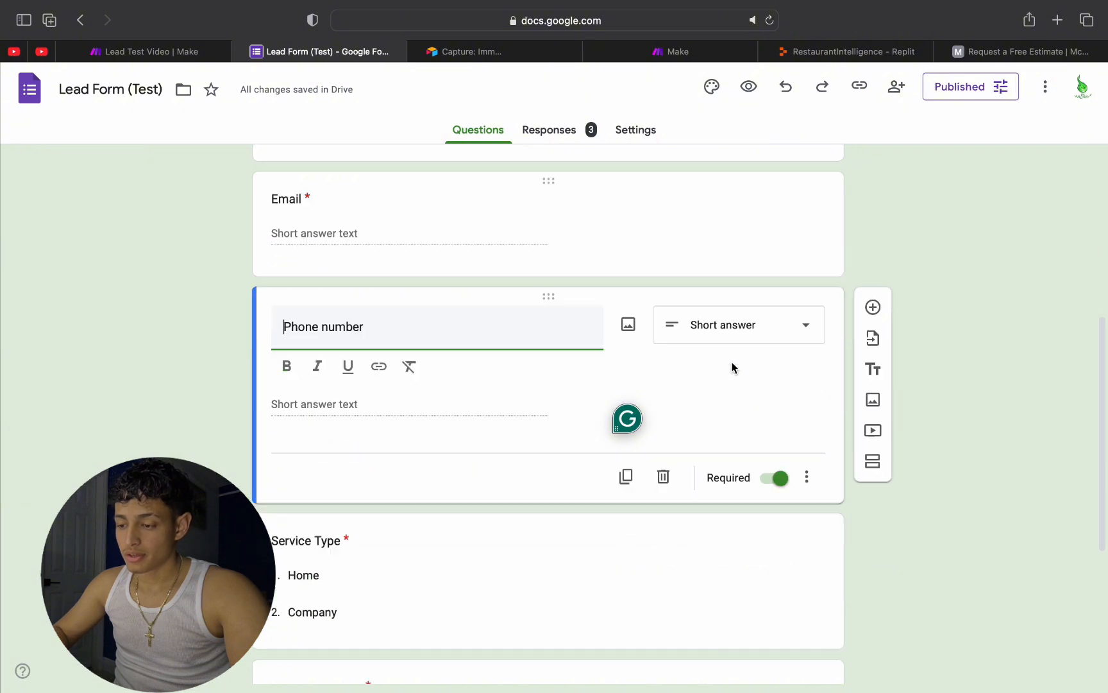
{"action": "left_click", "coordinate": [454, 268]}
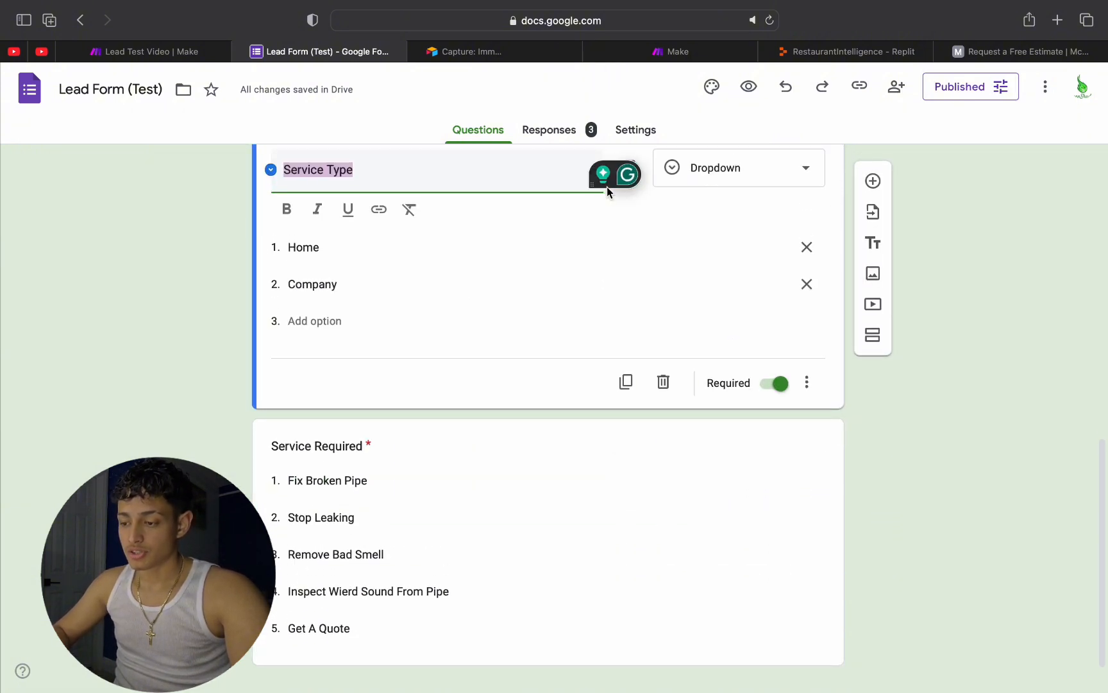
Step: Examine the answer options and Dropdown type of the Service Type and Service Required questions
{"action": "scroll", "coordinate": [391, 220], "scroll_direction": "up", "scroll_amount": 2}
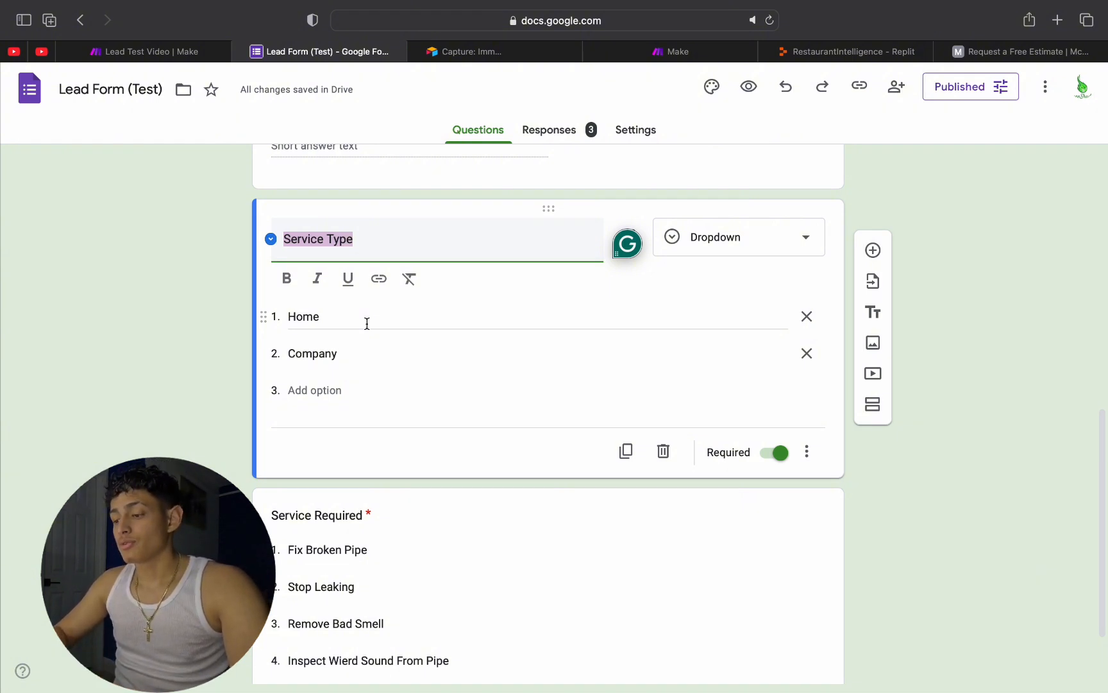
{"action": "left_click", "coordinate": [456, 319]}
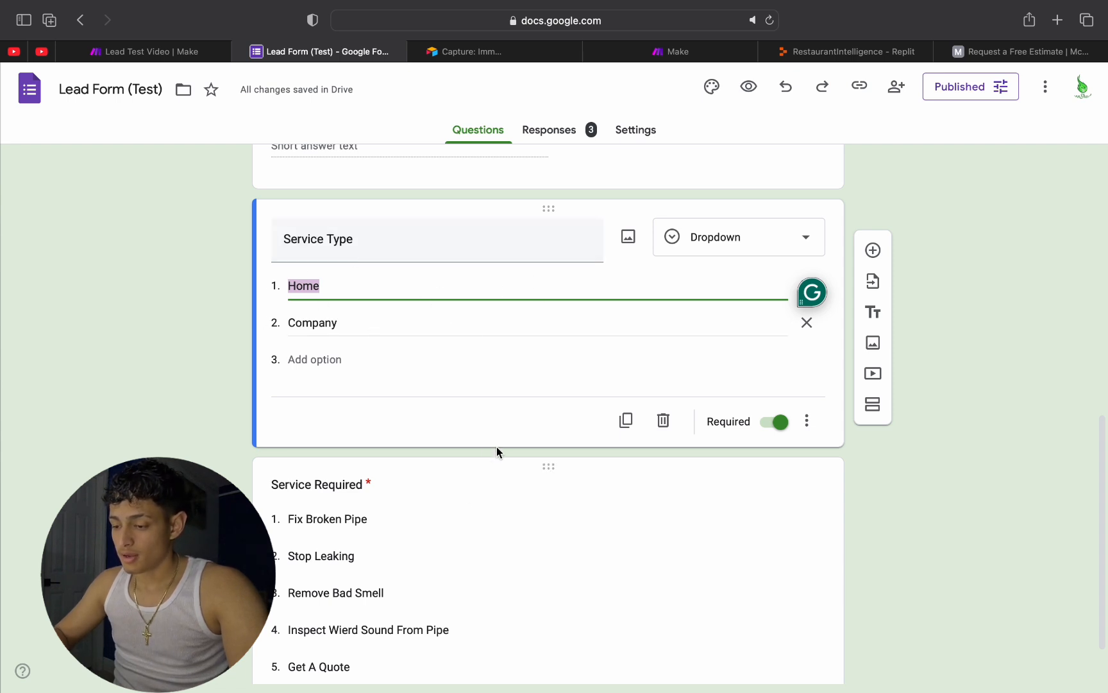
{"action": "left_click", "coordinate": [987, 278]}
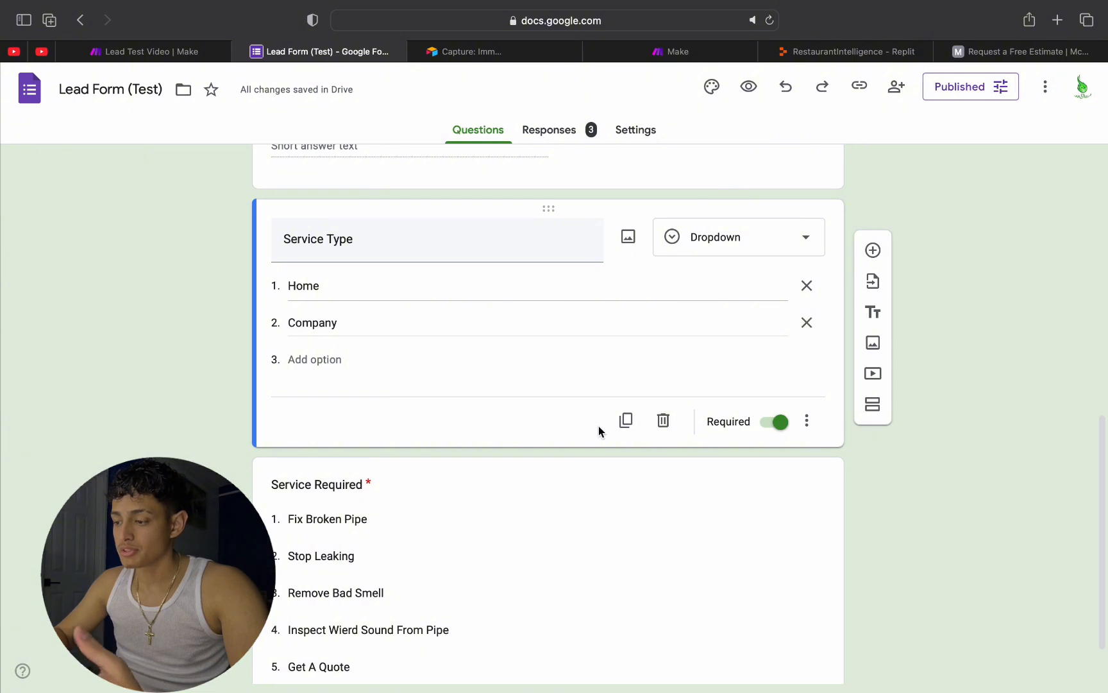
{"action": "left_click", "coordinate": [606, 168]}
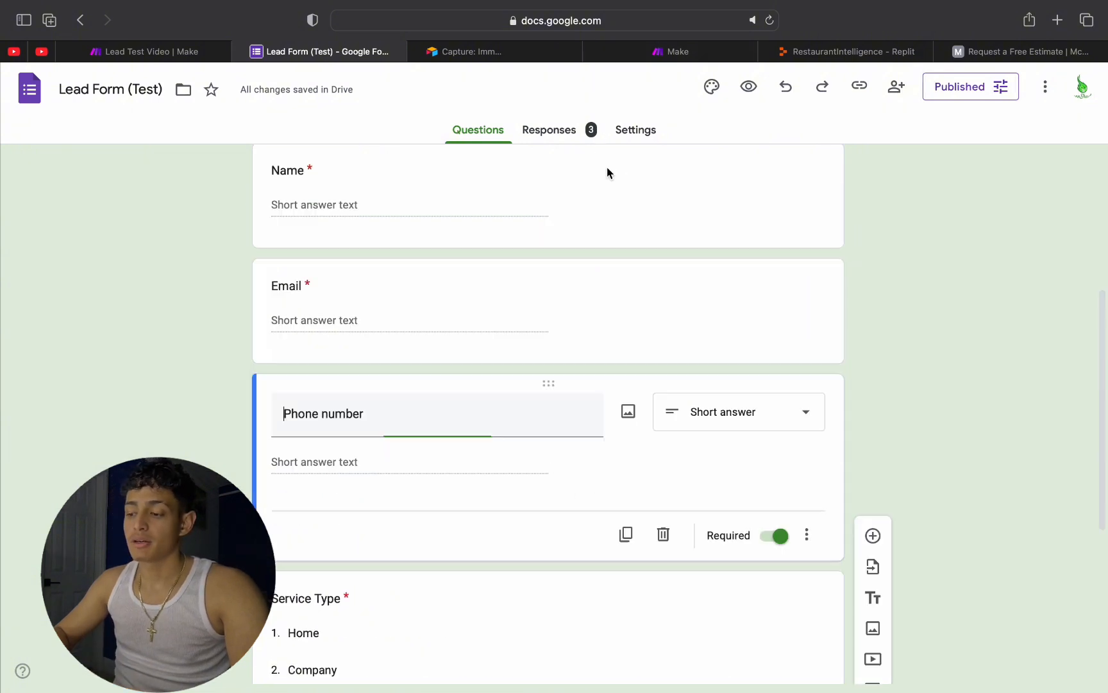
{"action": "scroll", "coordinate": [589, 268], "scroll_direction": "down", "scroll_amount": 6}
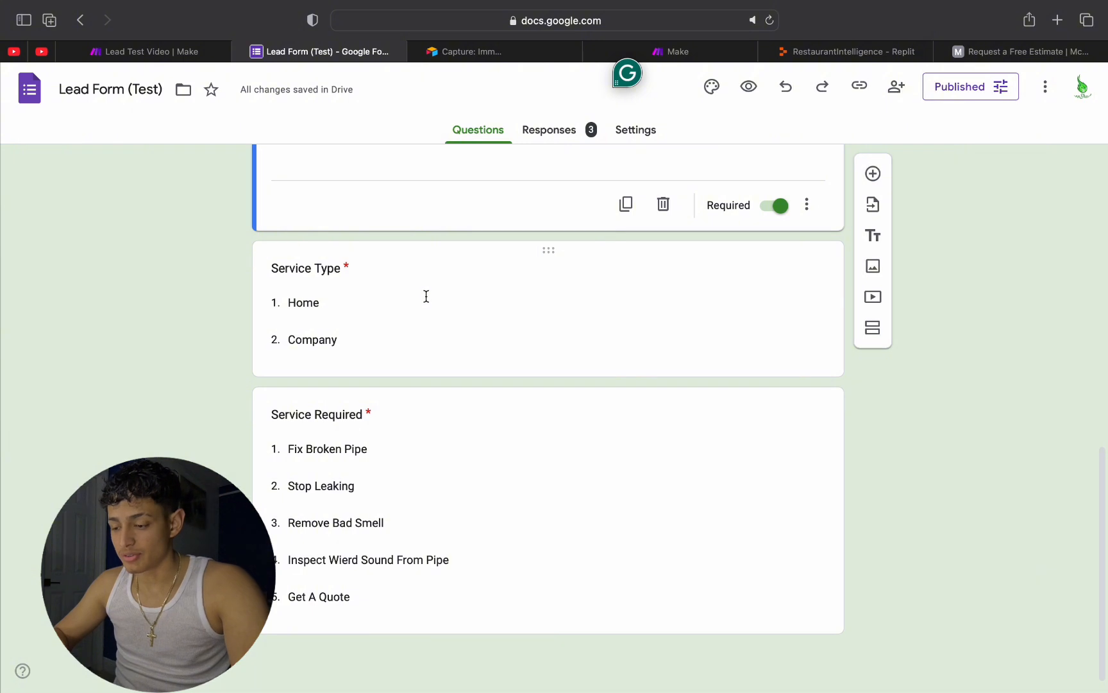
{"action": "left_click", "coordinate": [426, 296]}
{"action": "left_click", "coordinate": [393, 253]}
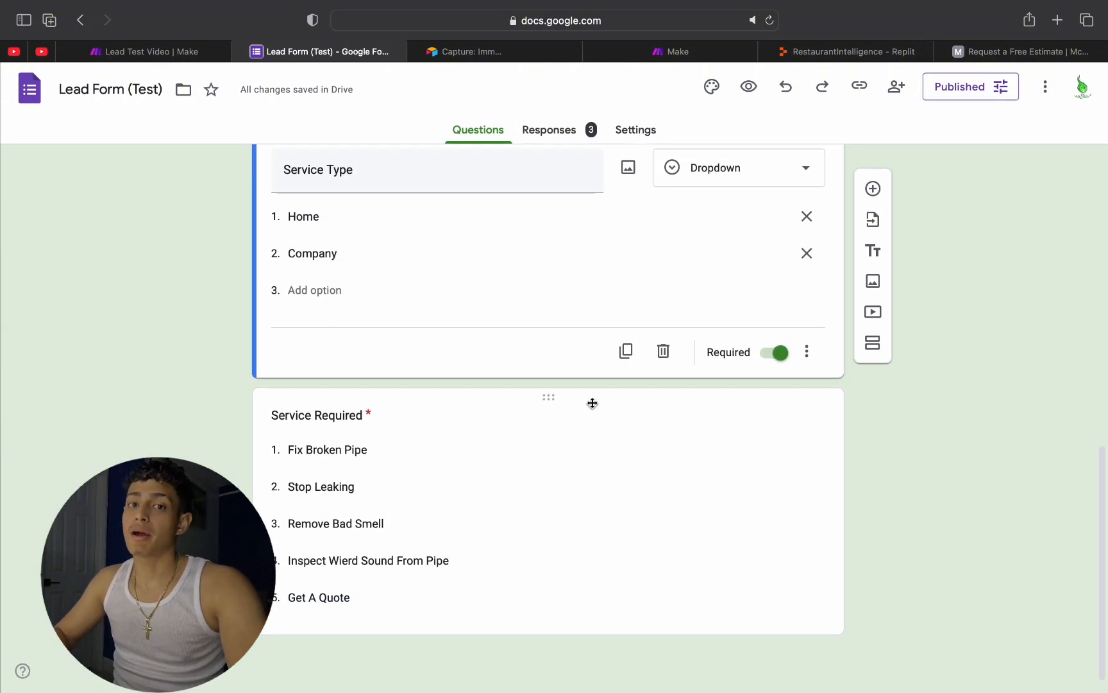
{"action": "left_click", "coordinate": [592, 403]}
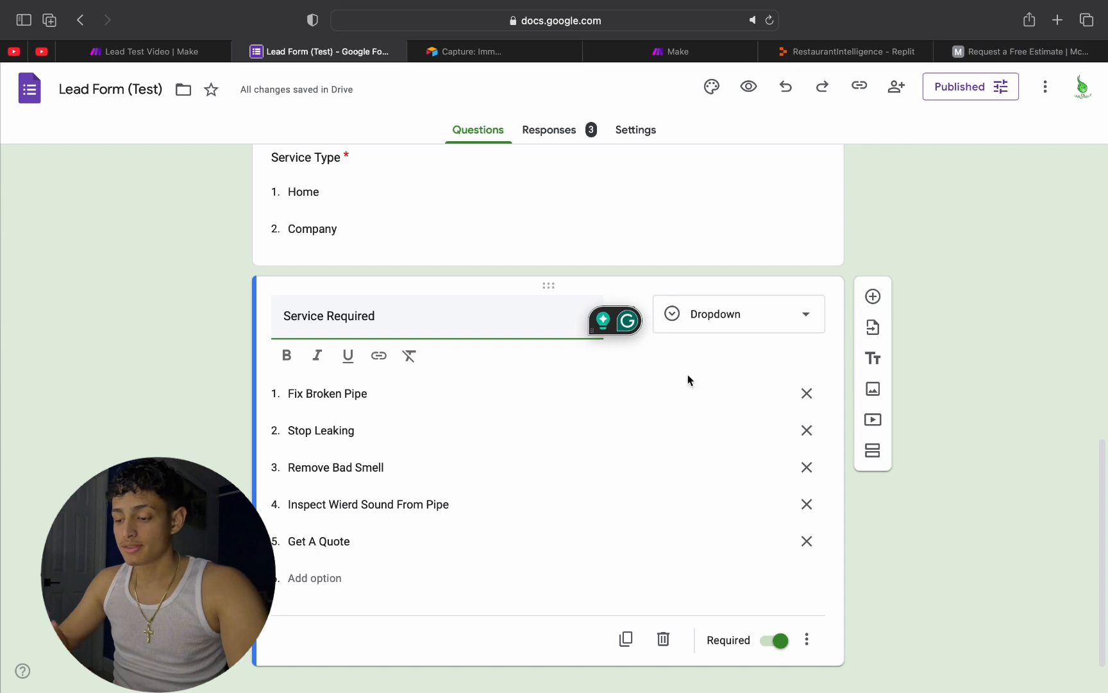
{"action": "scroll", "coordinate": [577, 365], "scroll_direction": "down", "scroll_amount": 1}
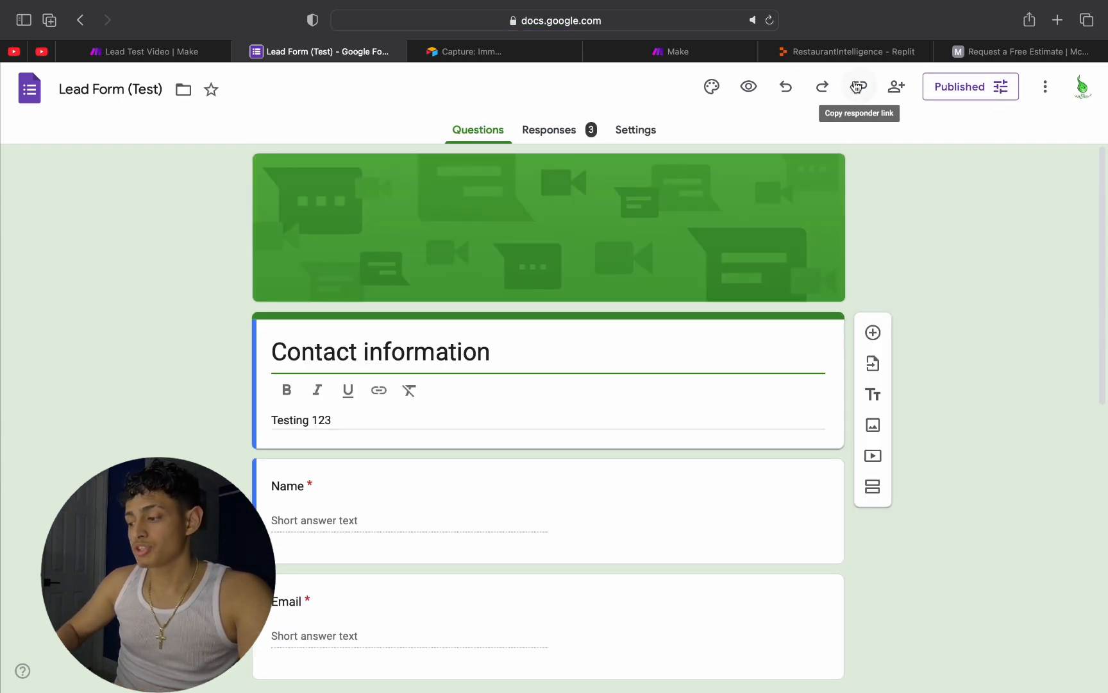
Step: Copy the form's responder link, open the live form in a new browser tab, look over its fields and close it
{"action": "left_click", "coordinate": [859, 88]}
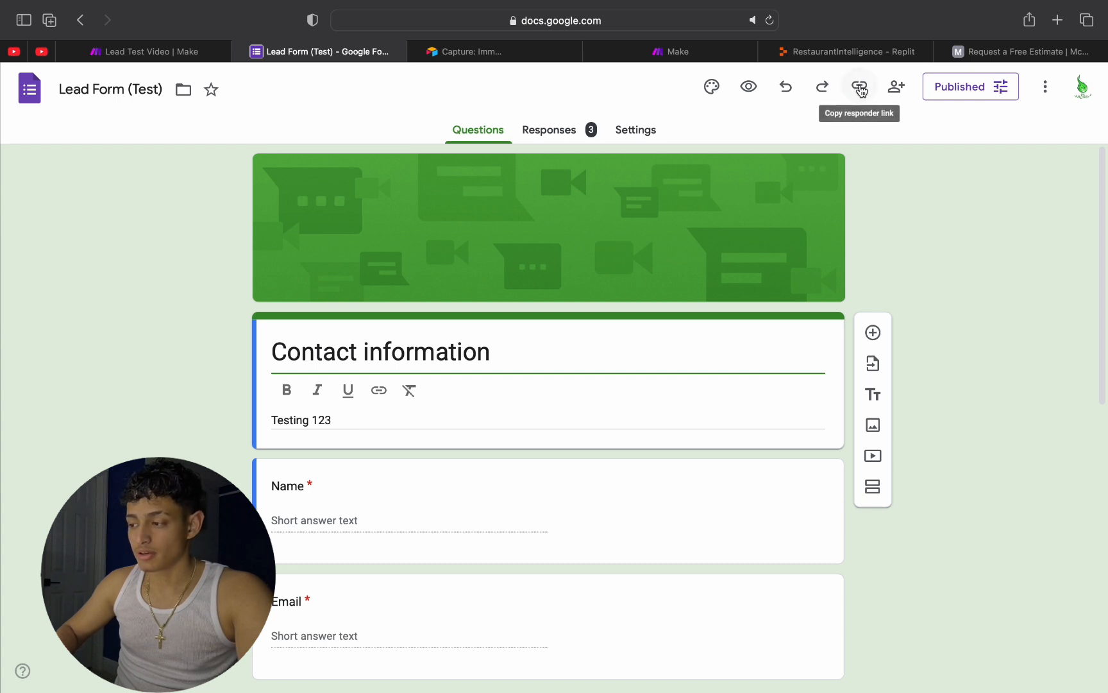
{"action": "left_click", "coordinate": [1052, 186]}
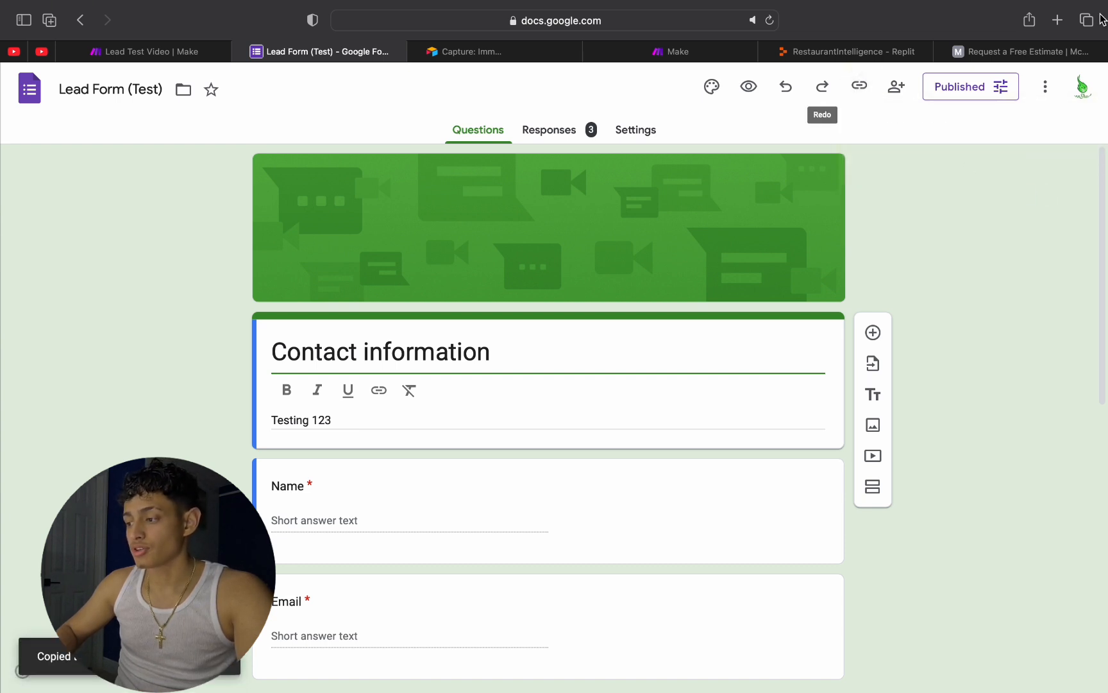
{"action": "left_click", "coordinate": [1057, 20]}
{"action": "key", "text": "super+v"}
{"action": "key", "text": "Return"}
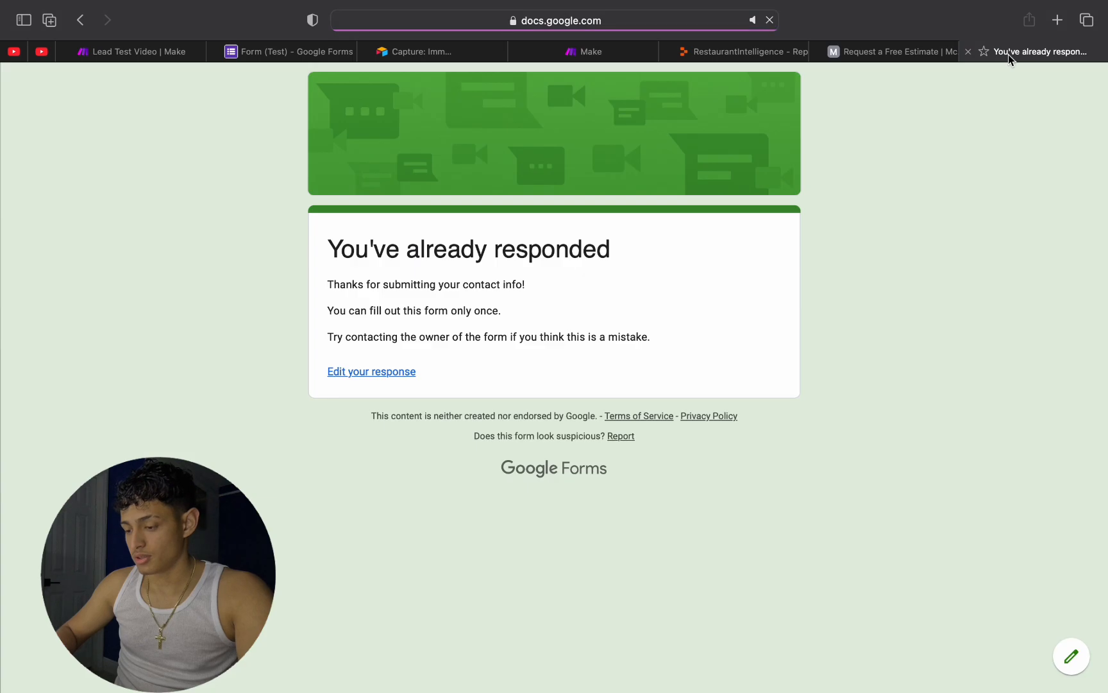
{"action": "left_click_drag", "start_coordinate": [1007, 54], "coordinate": [375, 60]}
{"action": "left_click", "coordinate": [375, 378]}
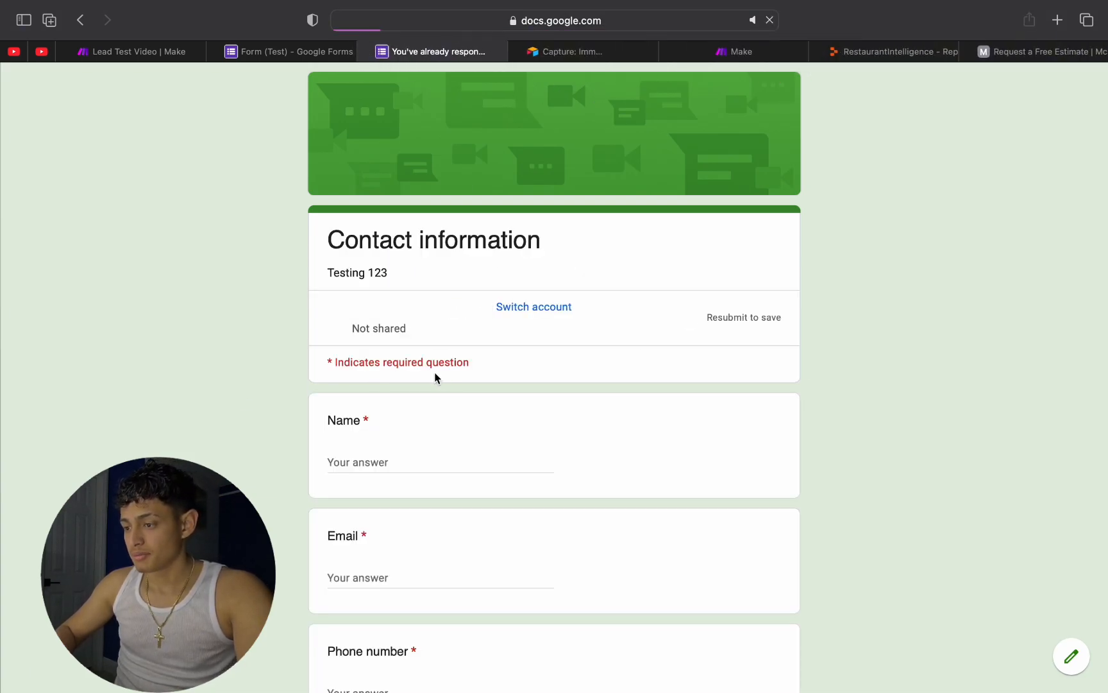
{"action": "scroll", "coordinate": [445, 425], "scroll_direction": "down", "scroll_amount": 10}
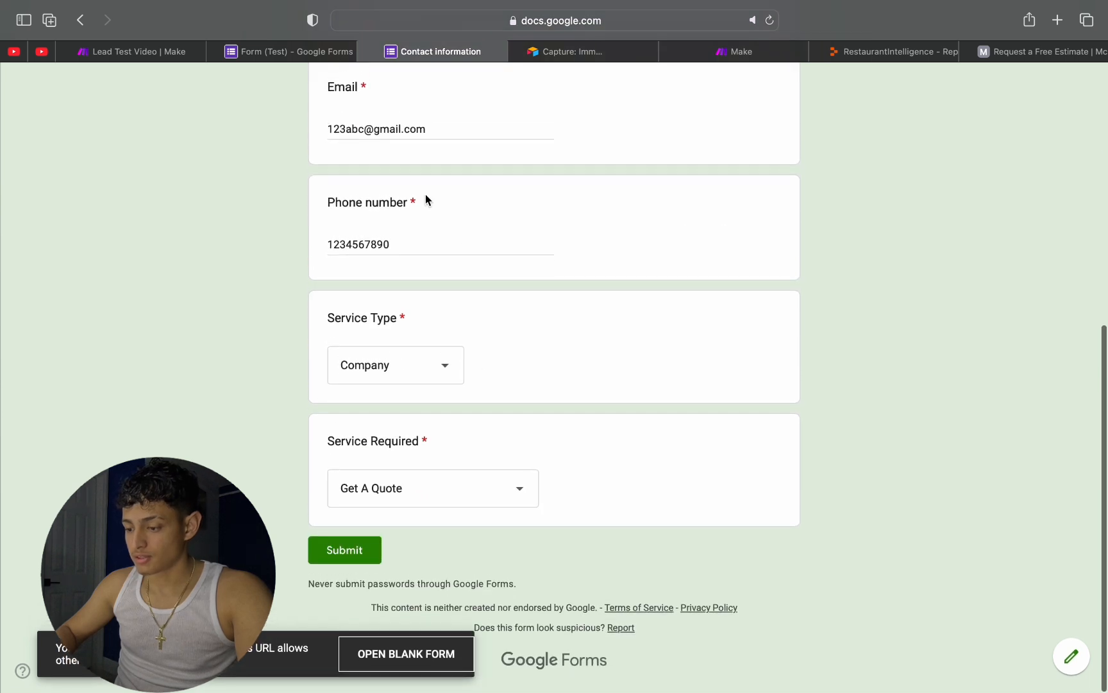
{"action": "left_click", "coordinate": [377, 51]}
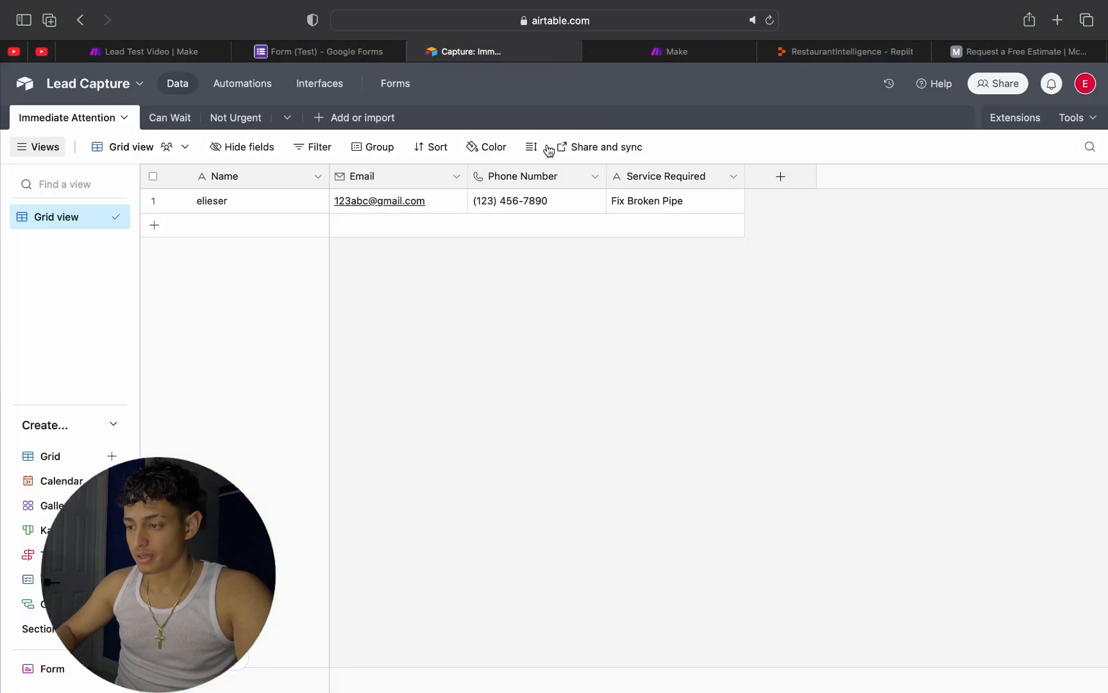
Step: Switch to Airtable and leave the Lead Capture base for the home page
{"action": "left_click", "coordinate": [357, 51]}
{"action": "left_click", "coordinate": [471, 50]}
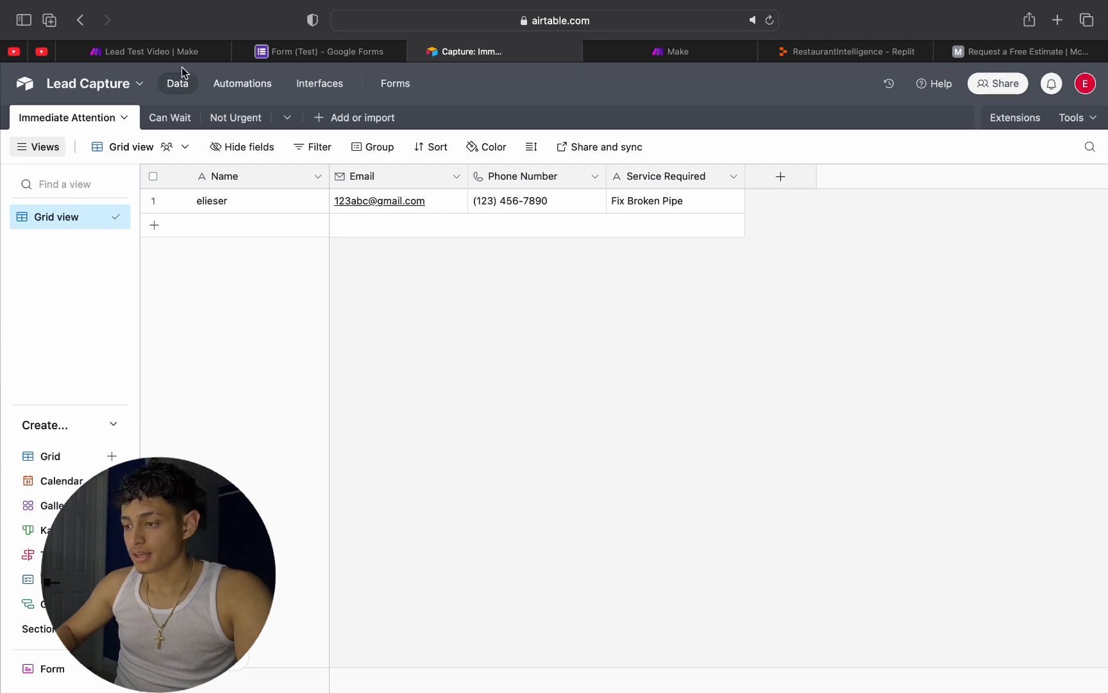
{"action": "right_click", "coordinate": [20, 83]}
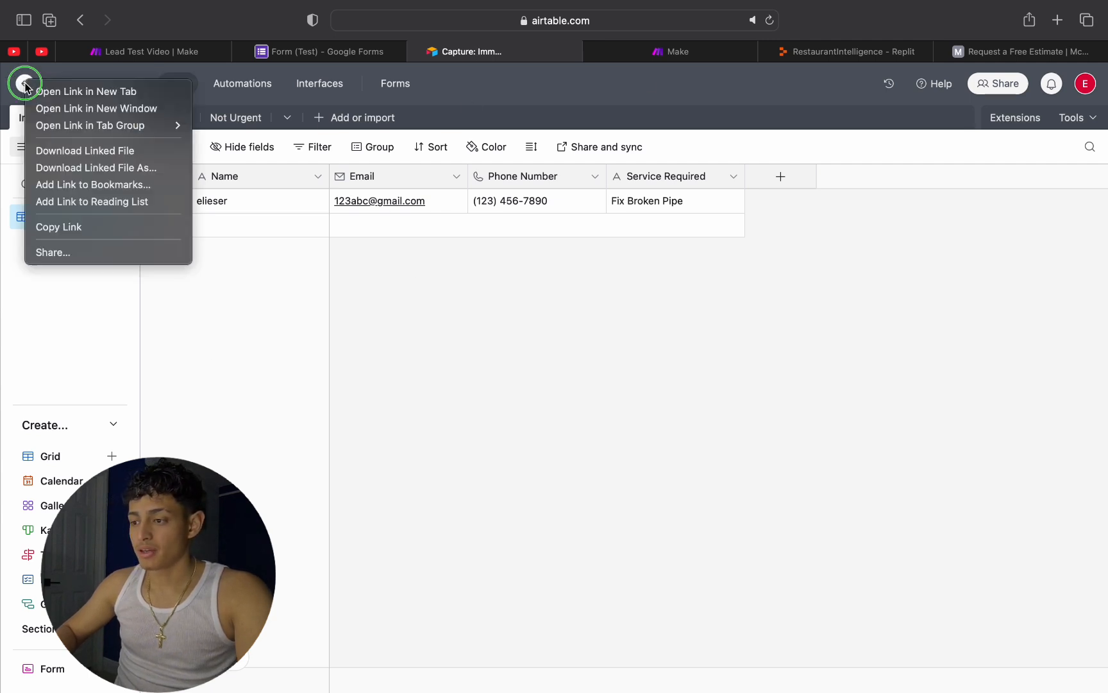
{"action": "key", "text": "Escape"}
{"action": "left_click", "coordinate": [19, 85]}
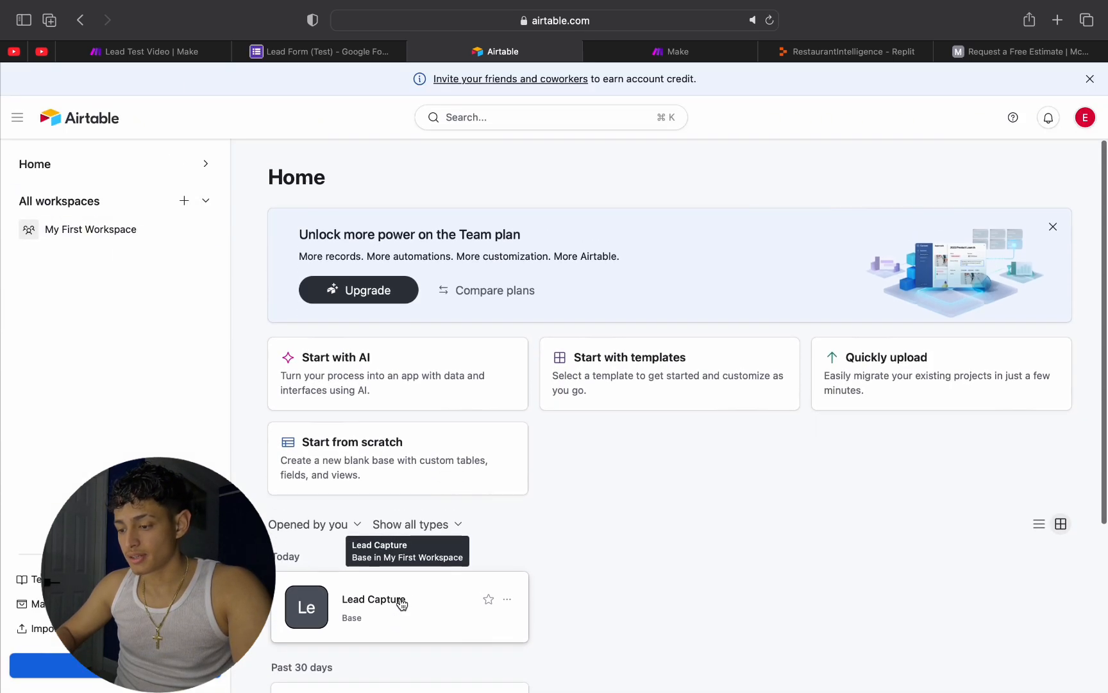
Step: Look over the bases on the home page and open the Lead Capture base
{"action": "scroll", "coordinate": [527, 504], "scroll_direction": "down", "scroll_amount": 5}
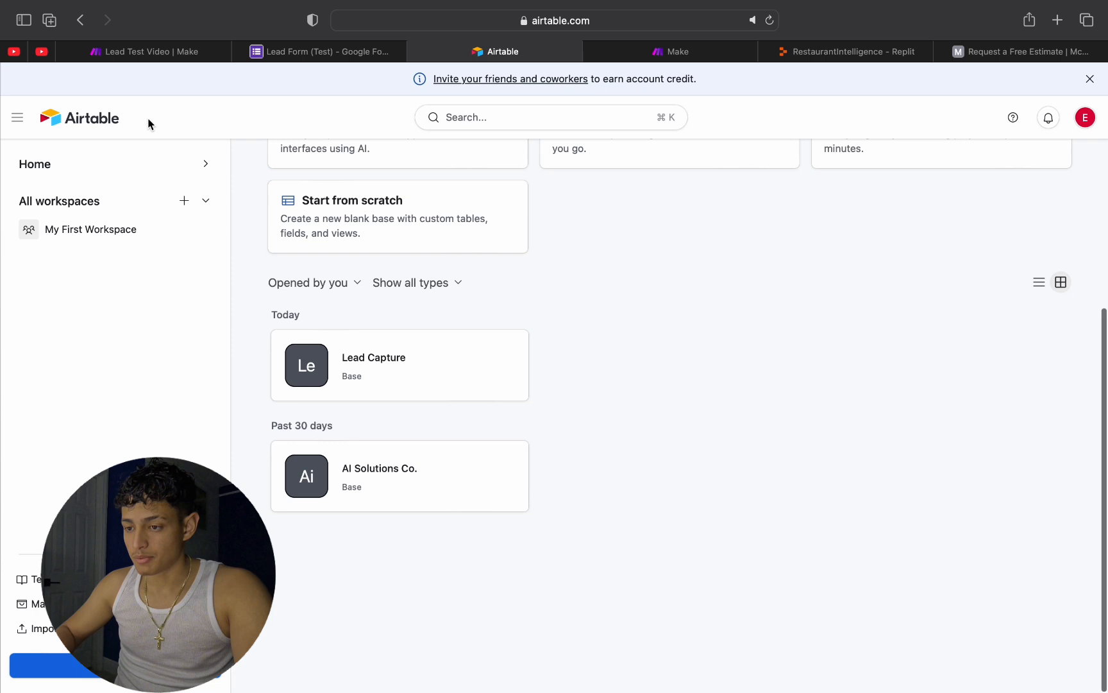
{"action": "scroll", "coordinate": [527, 258], "scroll_direction": "up", "scroll_amount": 2}
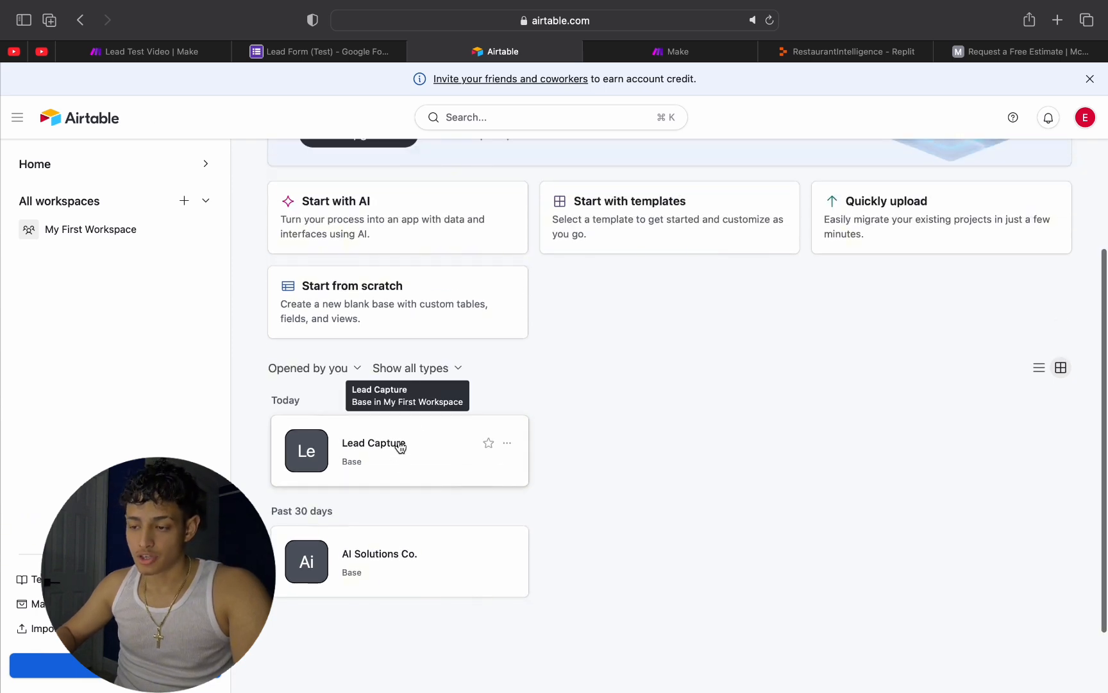
{"action": "left_click", "coordinate": [470, 445]}
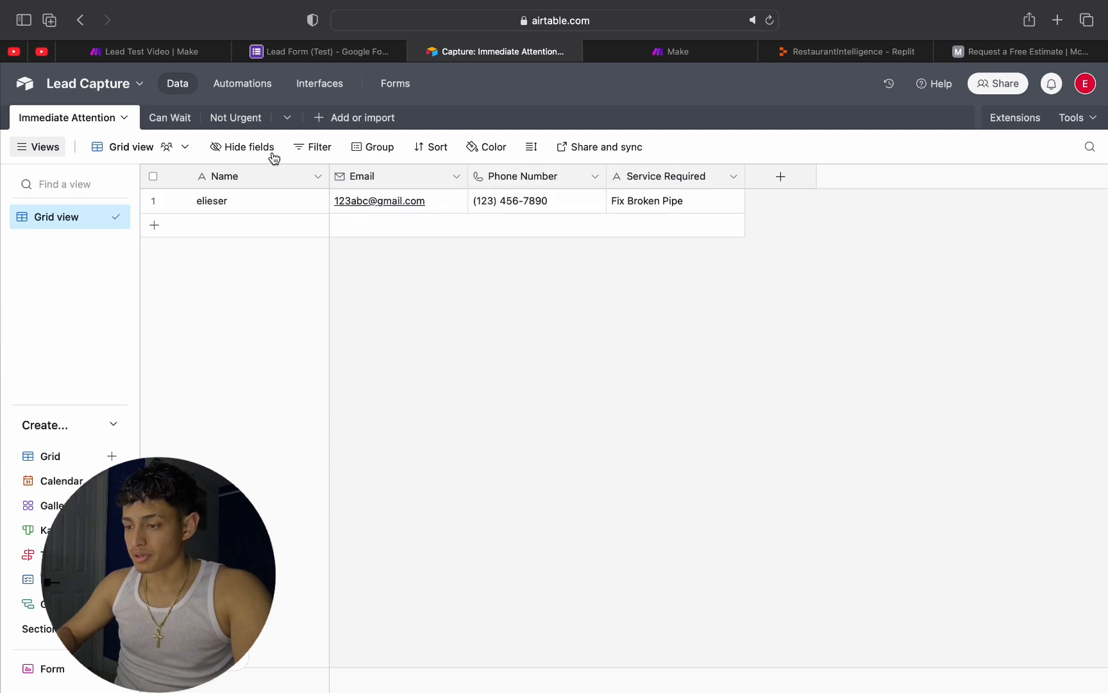
Step: Add a blank table to the Lead Capture base, started from scratch with its default name
{"action": "left_click", "coordinate": [346, 121]}
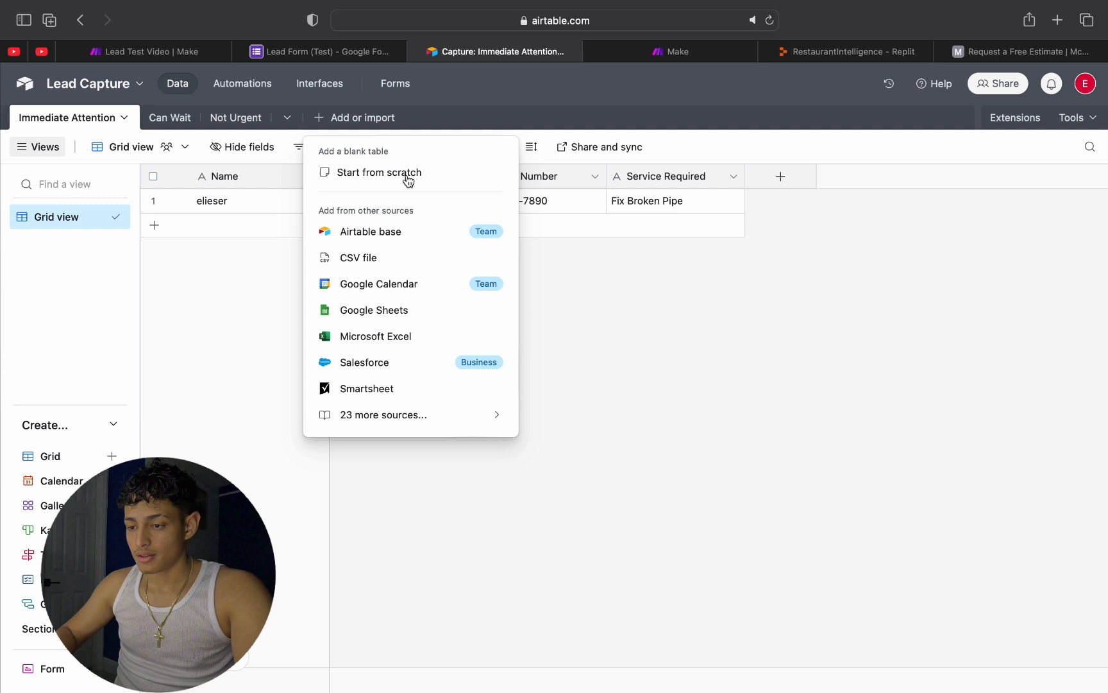
{"action": "left_click", "coordinate": [408, 179]}
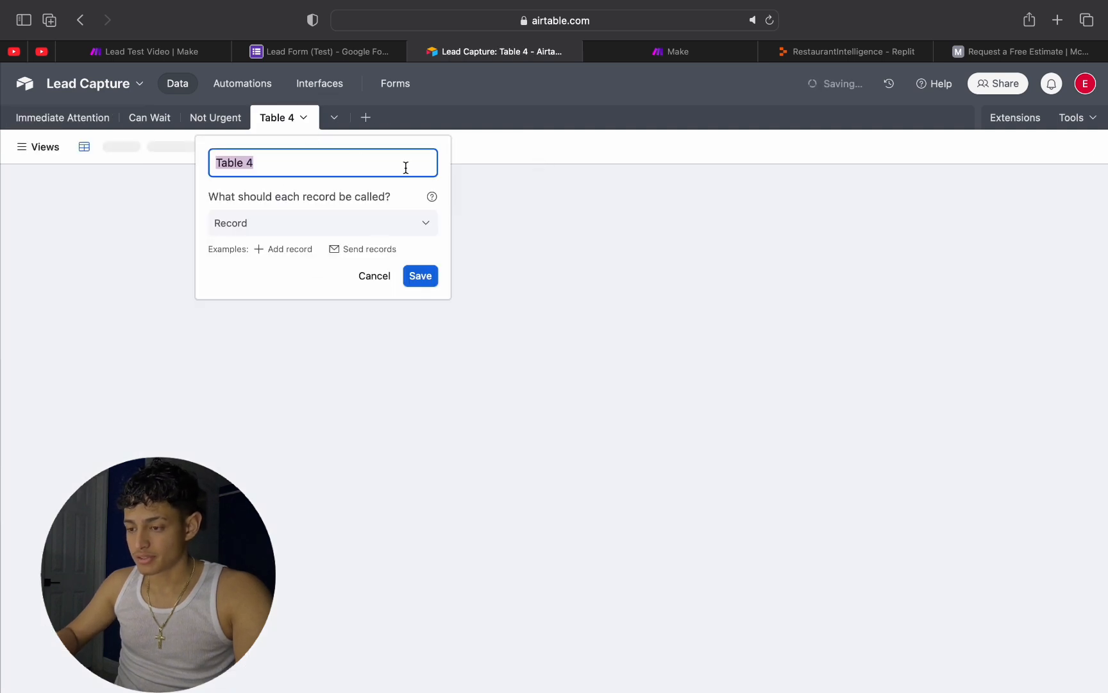
{"action": "key", "text": "Return"}
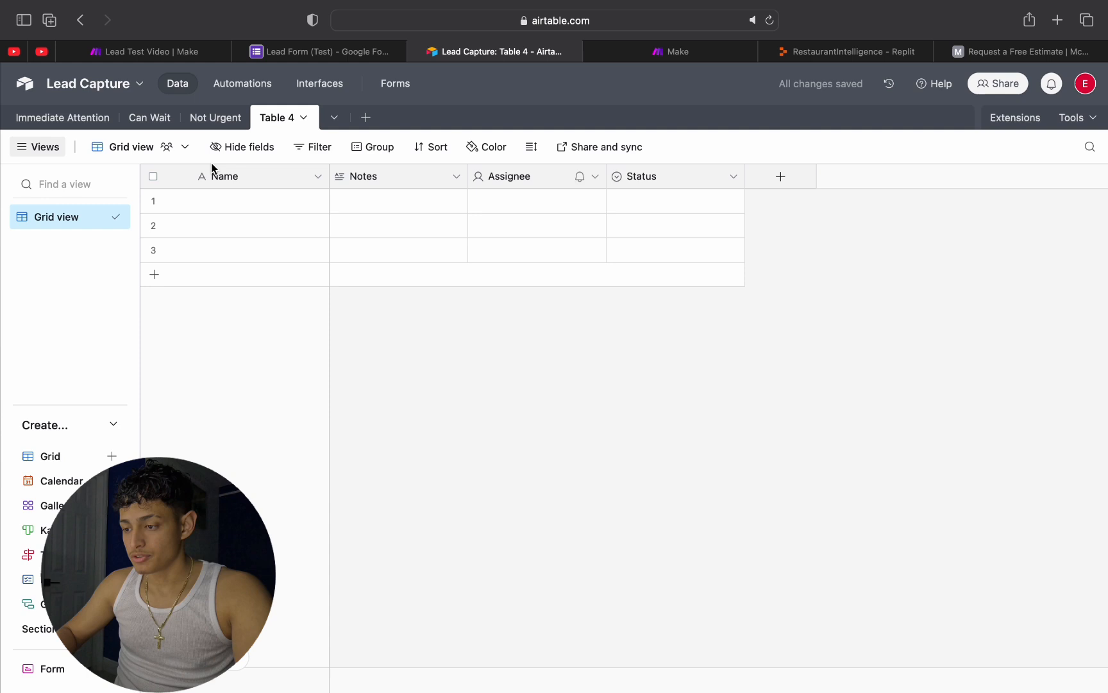
Step: Rename the new table's Notes field to Email and change its field type to Email
{"action": "double_click", "coordinate": [383, 175]}
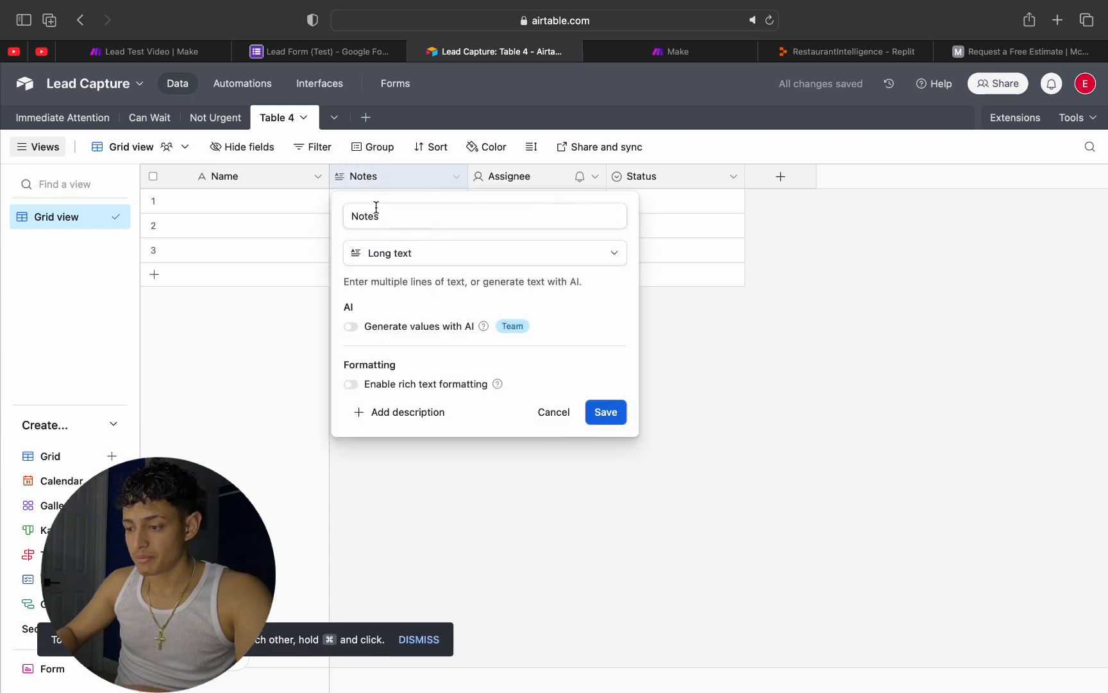
{"action": "double_click", "coordinate": [376, 212]}
{"action": "type", "text": "A"}
{"action": "key", "text": "BackSpace"}
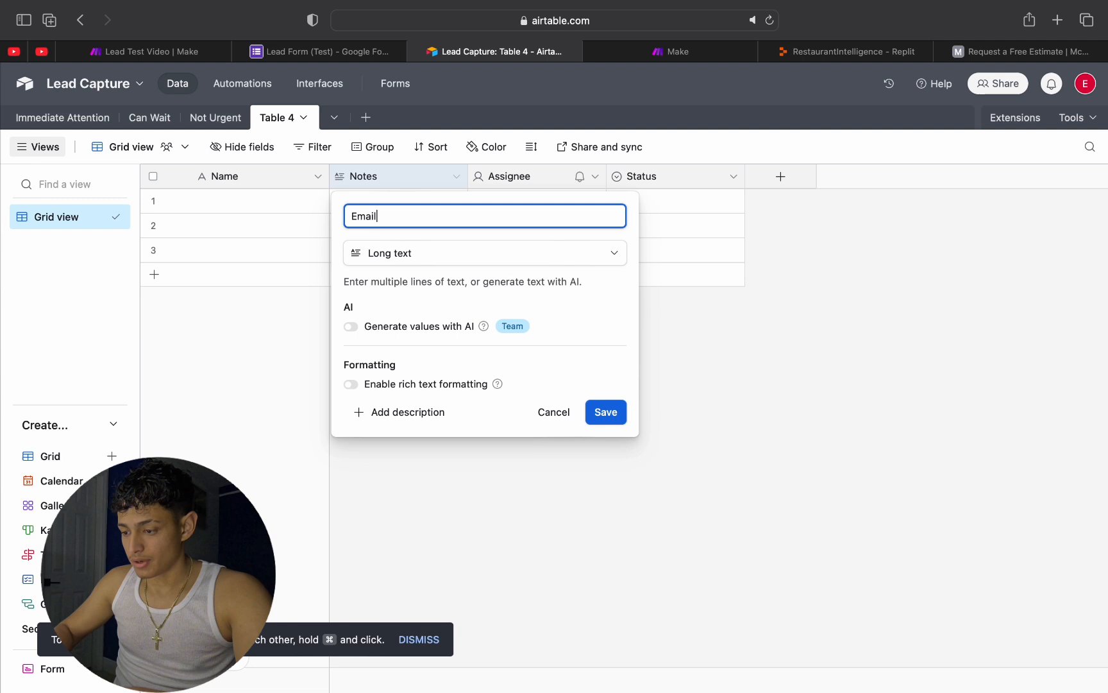
{"action": "left_click", "coordinate": [435, 253]}
{"action": "scroll", "coordinate": [436, 358], "scroll_direction": "down", "scroll_amount": 2}
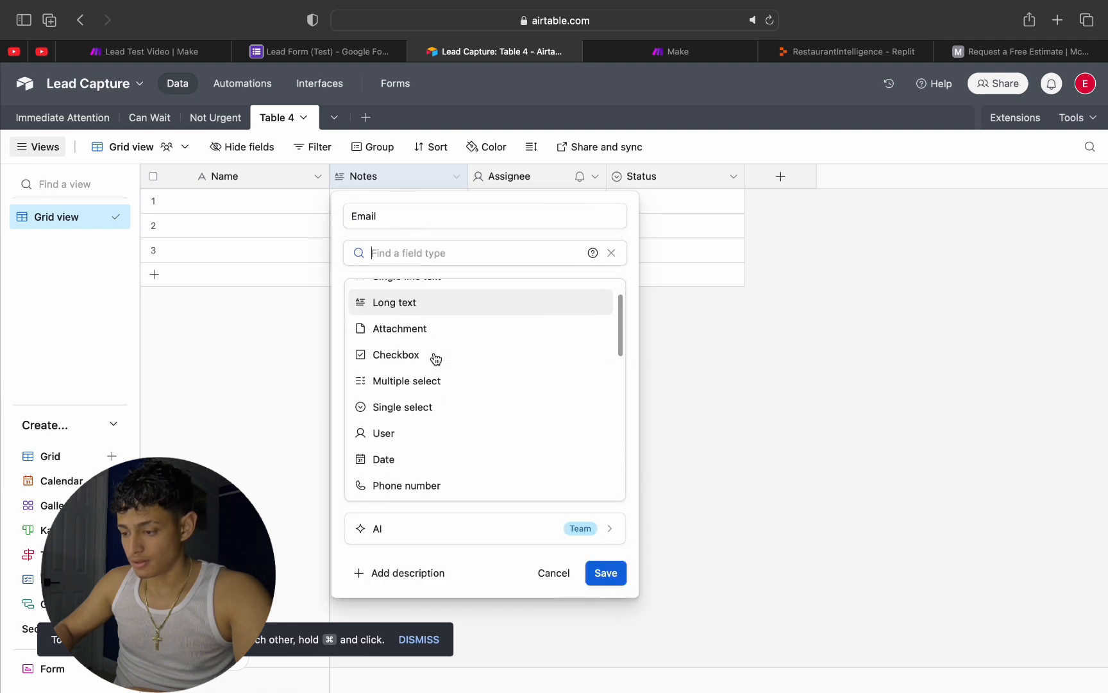
{"action": "scroll", "coordinate": [436, 357], "scroll_direction": "up", "scroll_amount": 2}
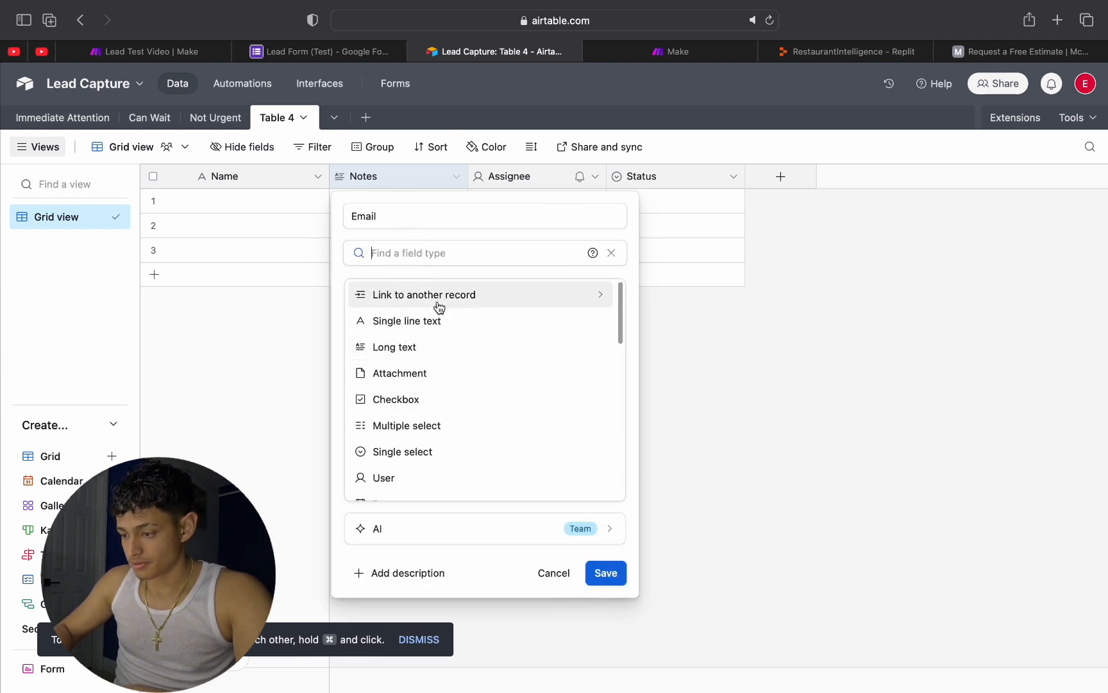
{"action": "type", "text": "ema"}
{"action": "left_click", "coordinate": [405, 313]}
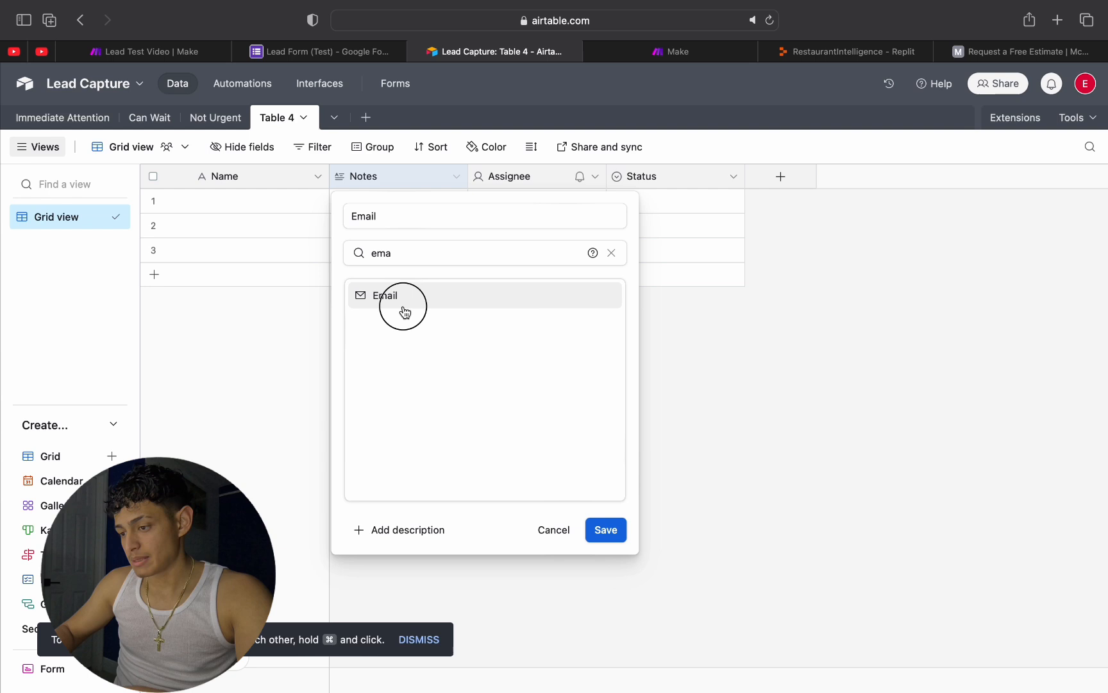
{"action": "left_click", "coordinate": [603, 318]}
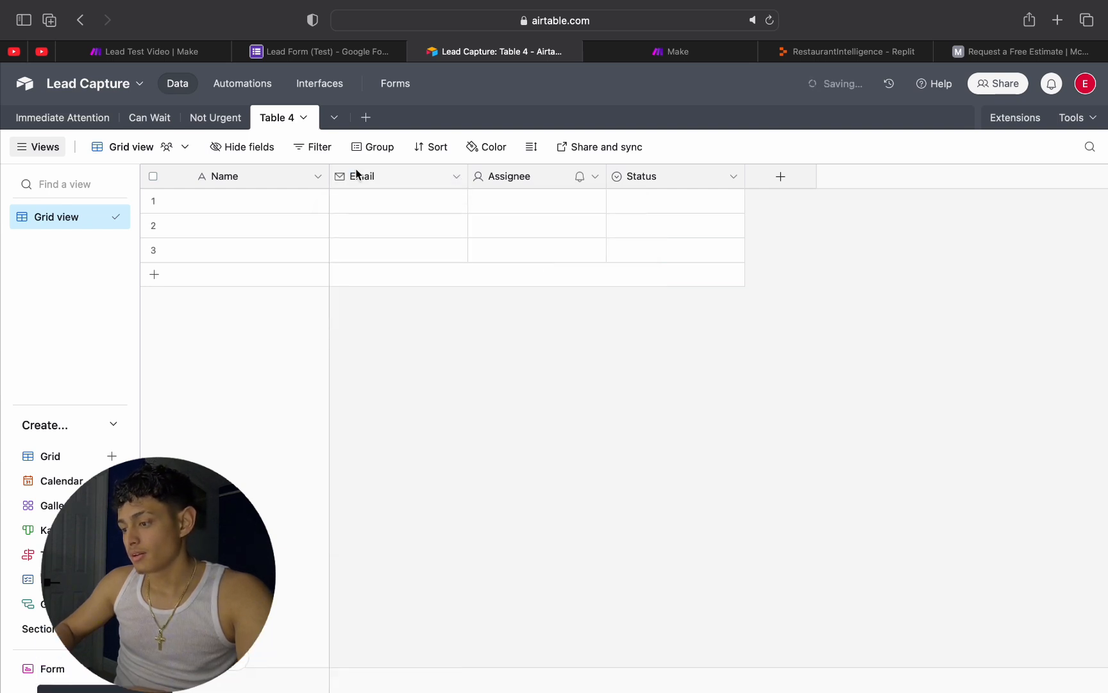
Step: Try to open the new table's Assignee field for editing
{"action": "double_click", "coordinate": [499, 175]}
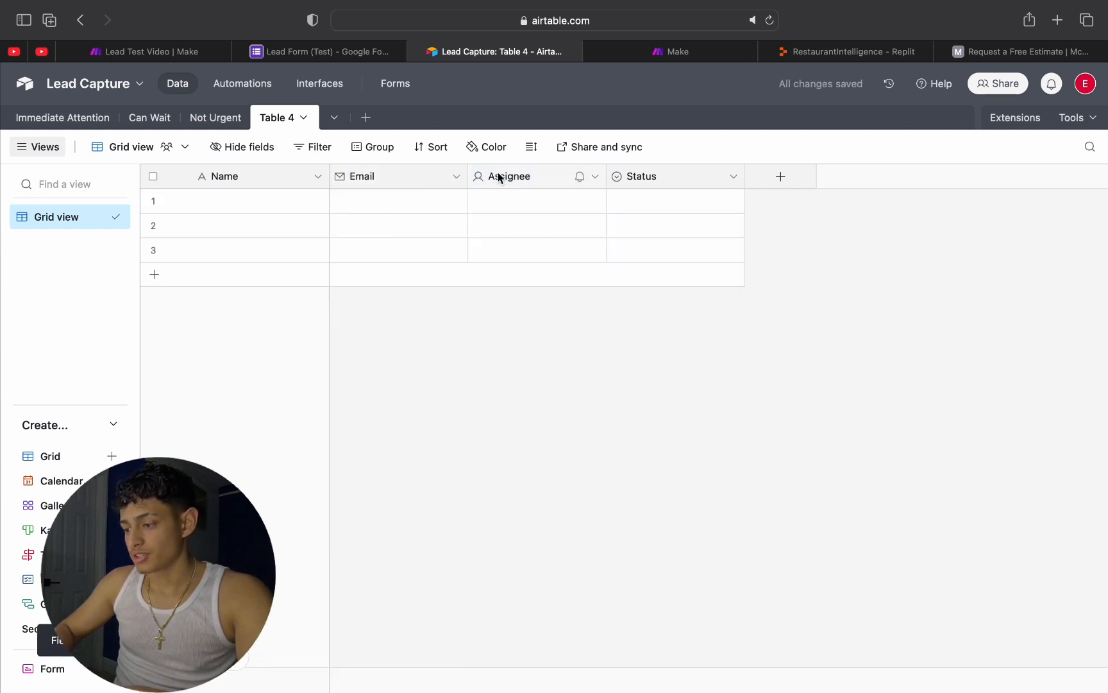
{"action": "left_click", "coordinate": [498, 176]}
{"action": "double_click", "coordinate": [501, 178]}
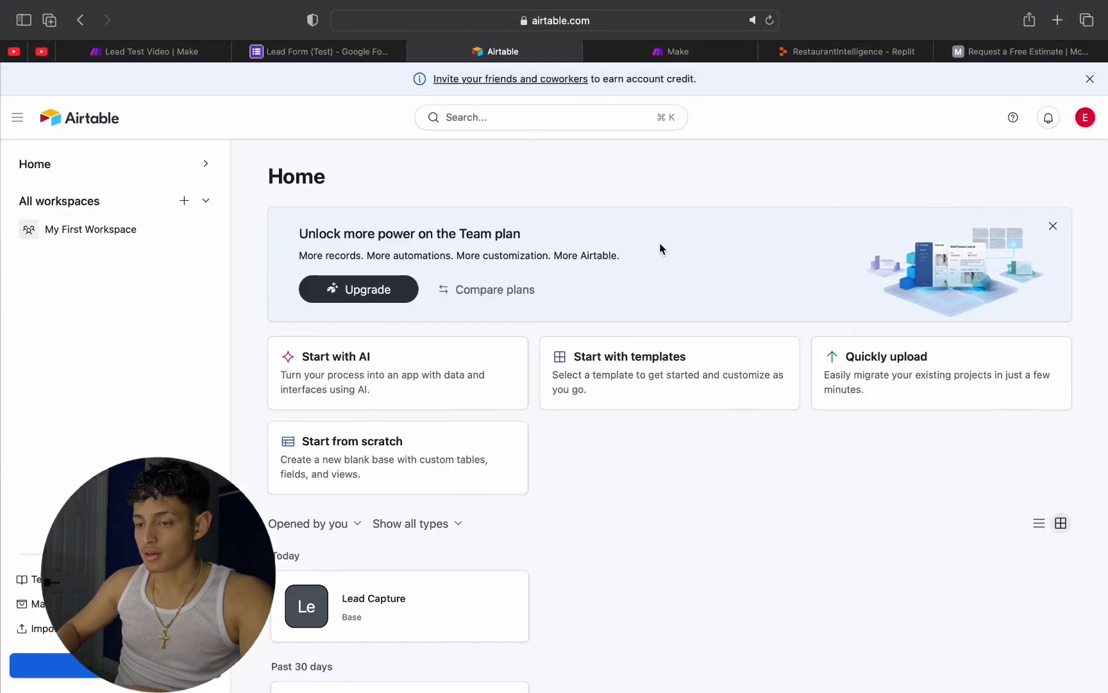
Step: Switch to the Lead Test Video scenario in Make and open the settings of the Google Forms List Responses module
{"action": "scroll", "coordinate": [615, 371], "scroll_direction": "down", "scroll_amount": 5}
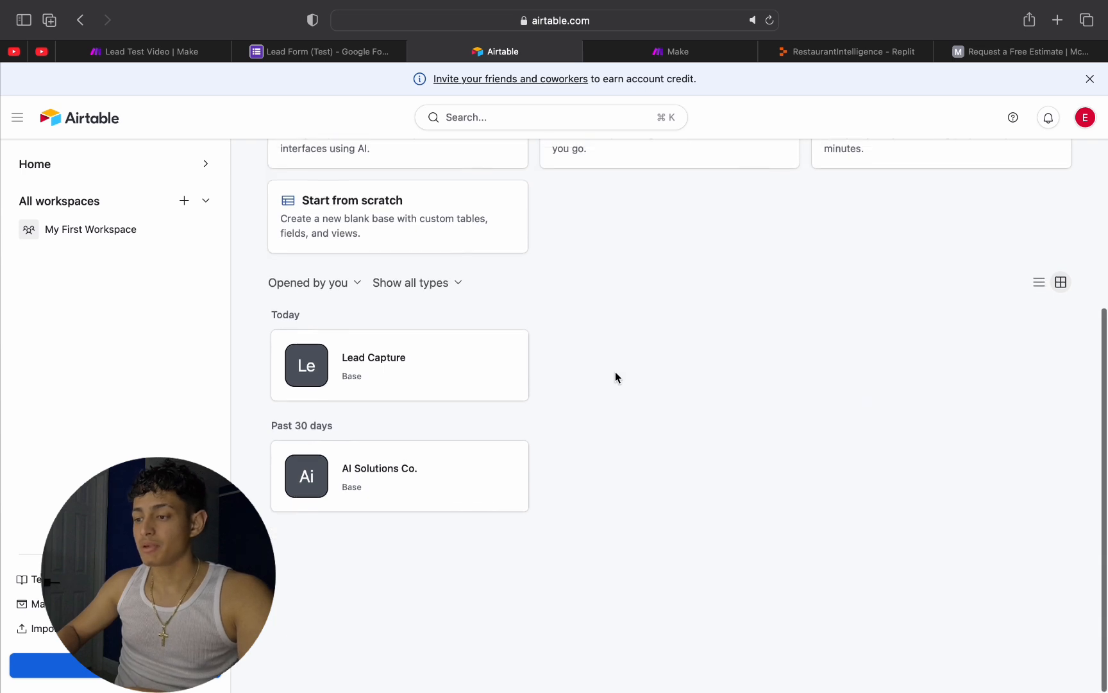
{"action": "scroll", "coordinate": [556, 265], "scroll_direction": "up", "scroll_amount": 5}
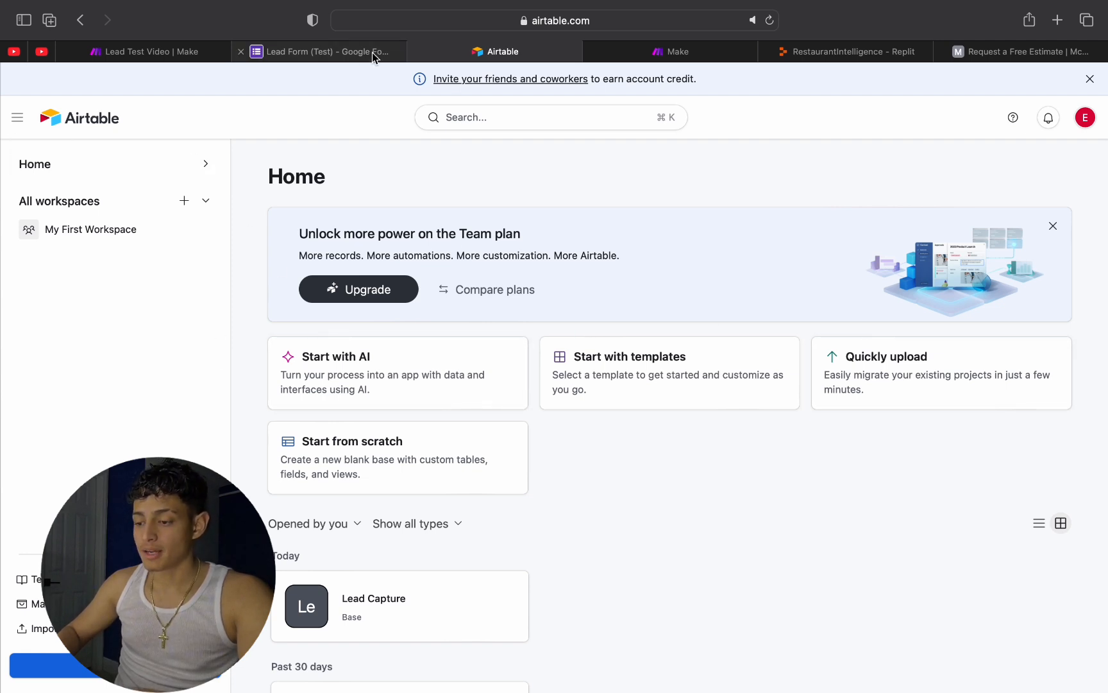
{"action": "left_click", "coordinate": [128, 53]}
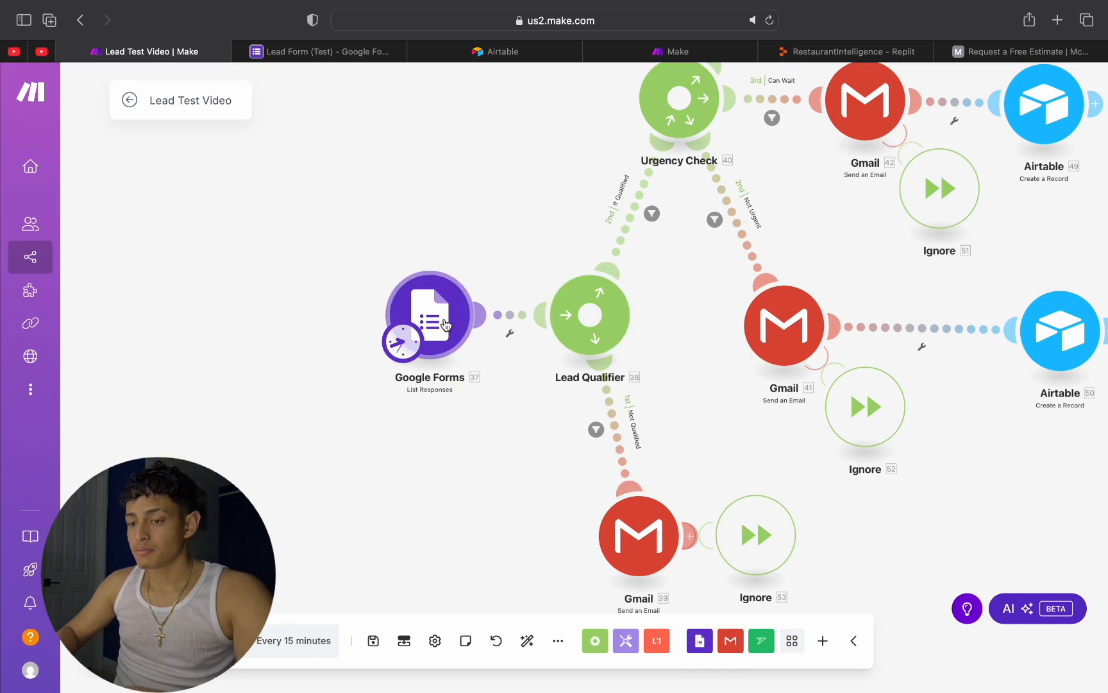
{"action": "left_click", "coordinate": [453, 302]}
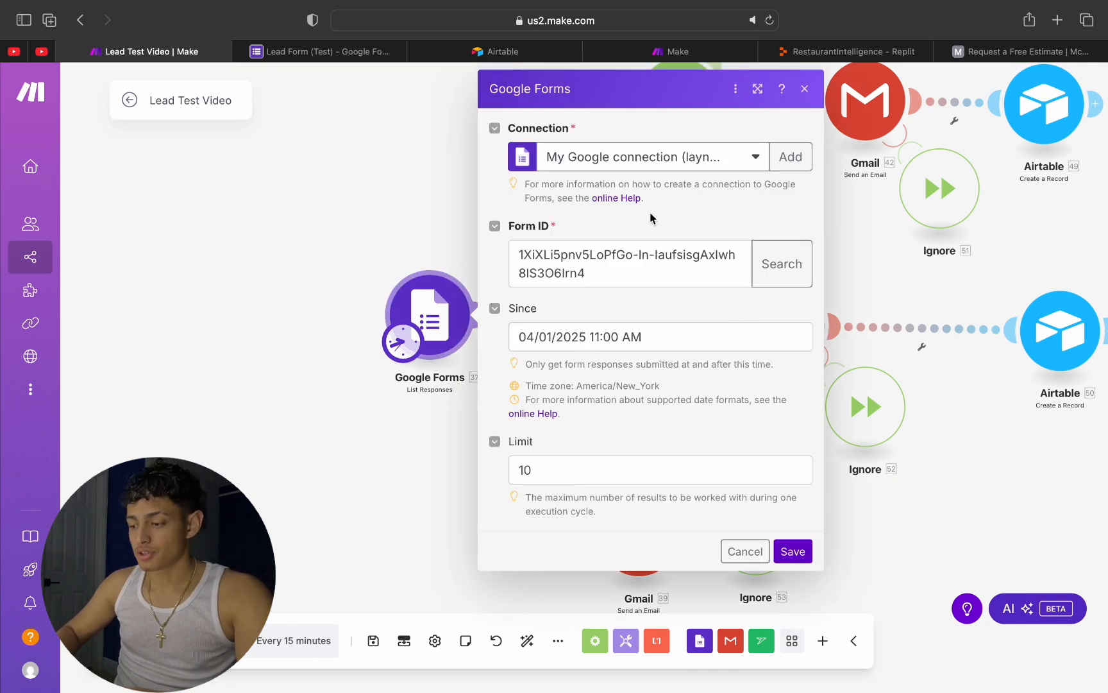
Step: Check the connection choices in the Google Forms List Responses module and close its settings without changes
{"action": "left_click", "coordinate": [622, 164]}
{"action": "left_click", "coordinate": [646, 159]}
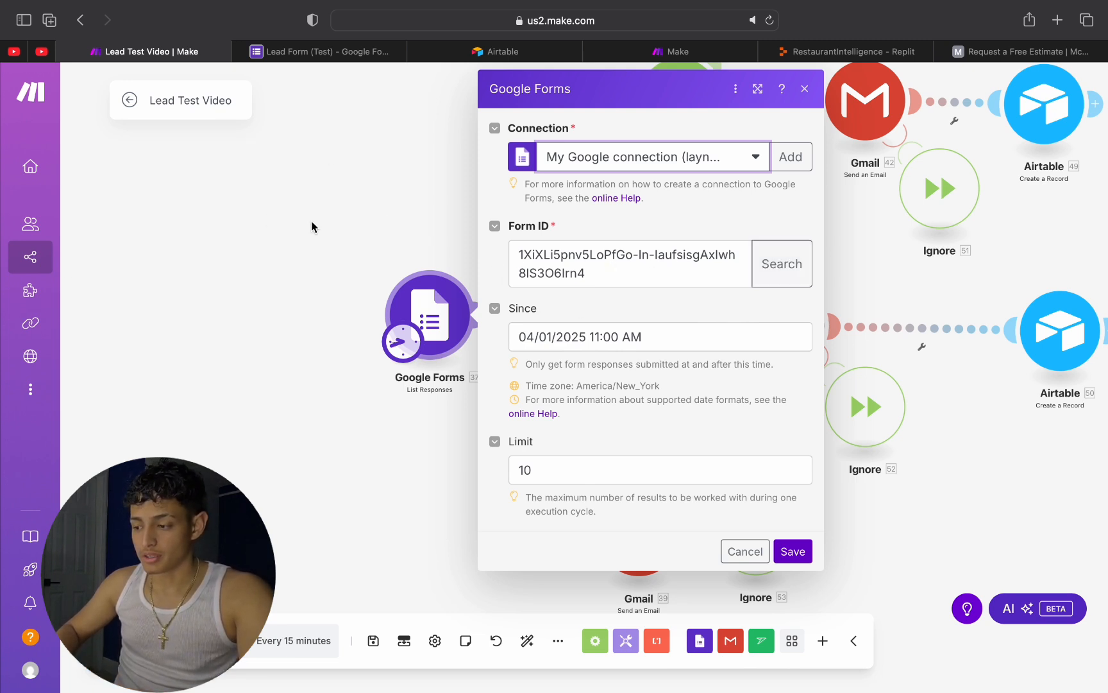
{"action": "left_click", "coordinate": [348, 207]}
Step: Open the settings of the Airtable module on the Can Wait branch and check its connection and base choices
{"action": "scroll", "coordinate": [643, 289], "scroll_direction": "down", "scroll_amount": 5}
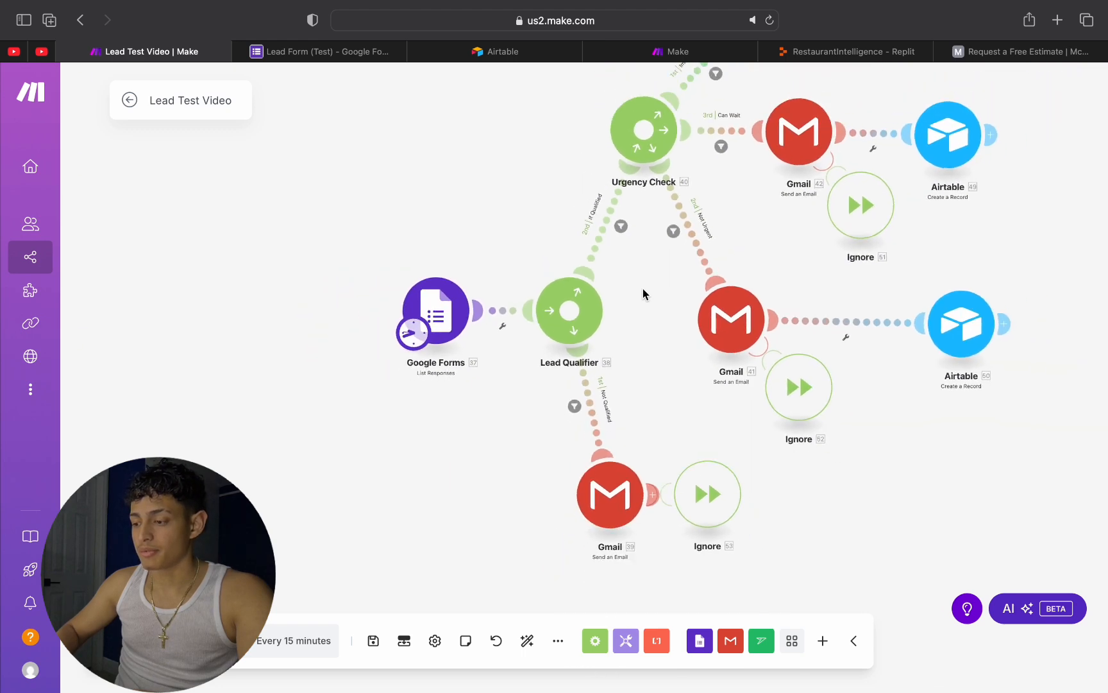
{"action": "left_click_drag", "start_coordinate": [848, 261], "coordinate": [659, 260]}
{"action": "left_click", "coordinate": [678, 167]}
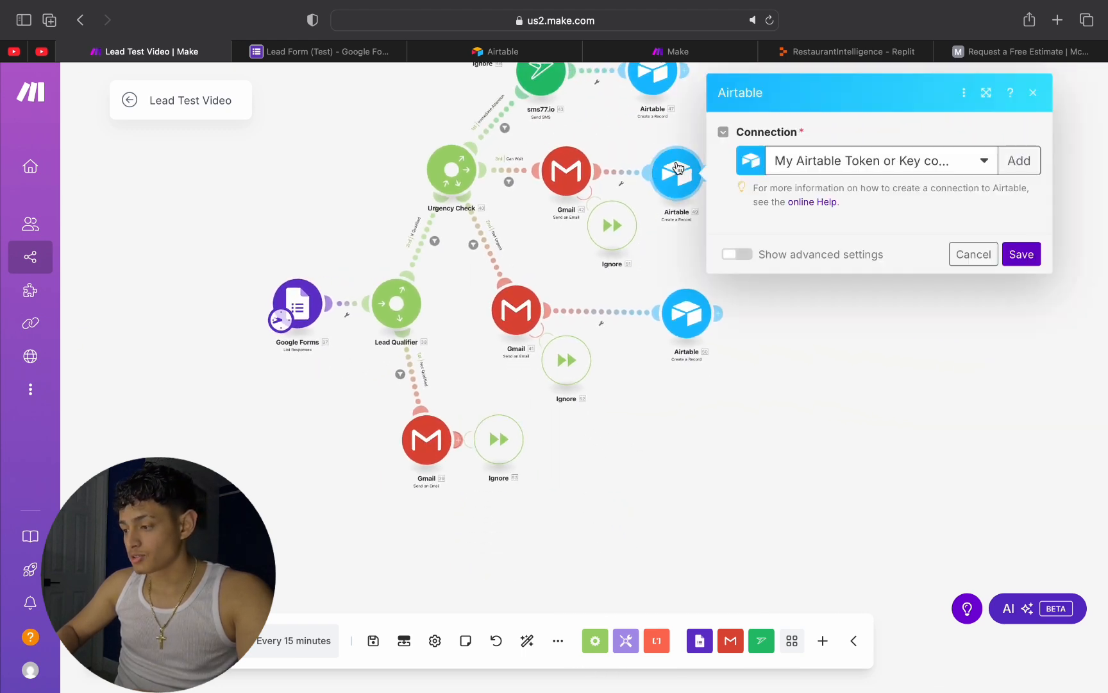
{"action": "left_click", "coordinate": [923, 161]}
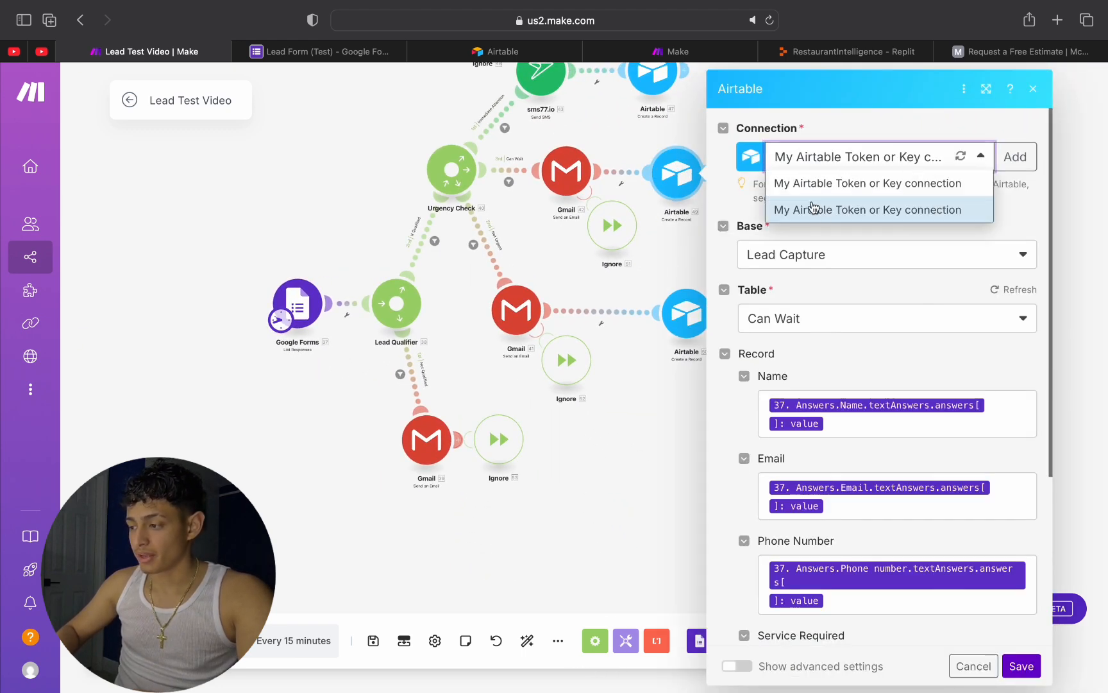
{"action": "left_click", "coordinate": [1009, 218]}
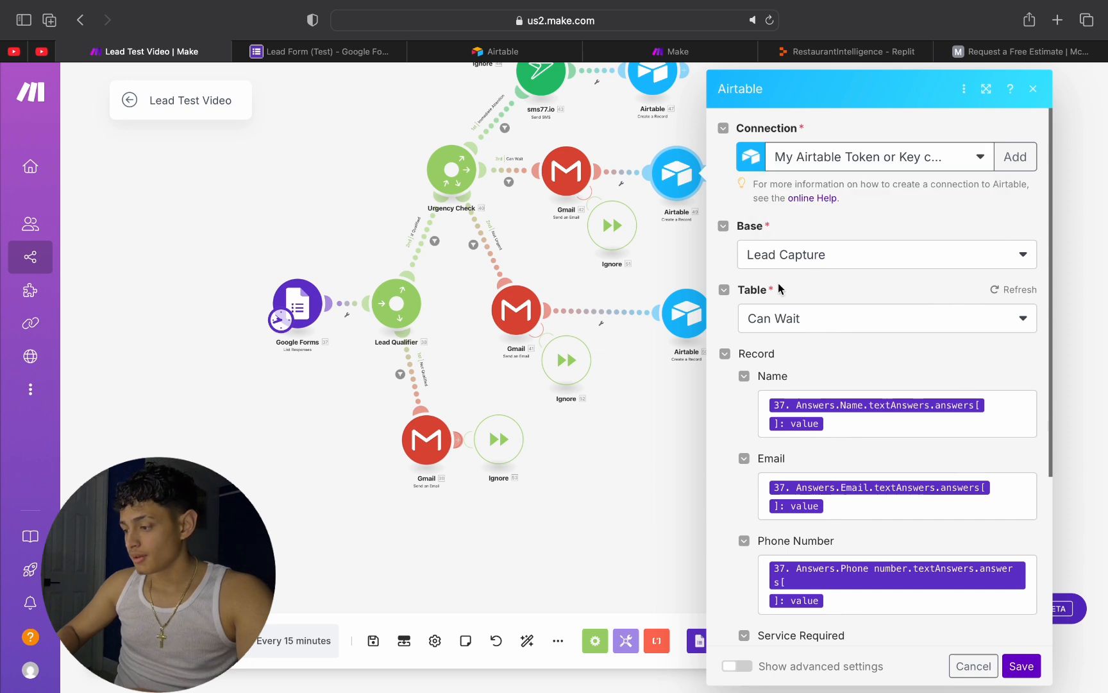
{"action": "left_click", "coordinate": [870, 253]}
{"action": "left_click", "coordinate": [866, 254]}
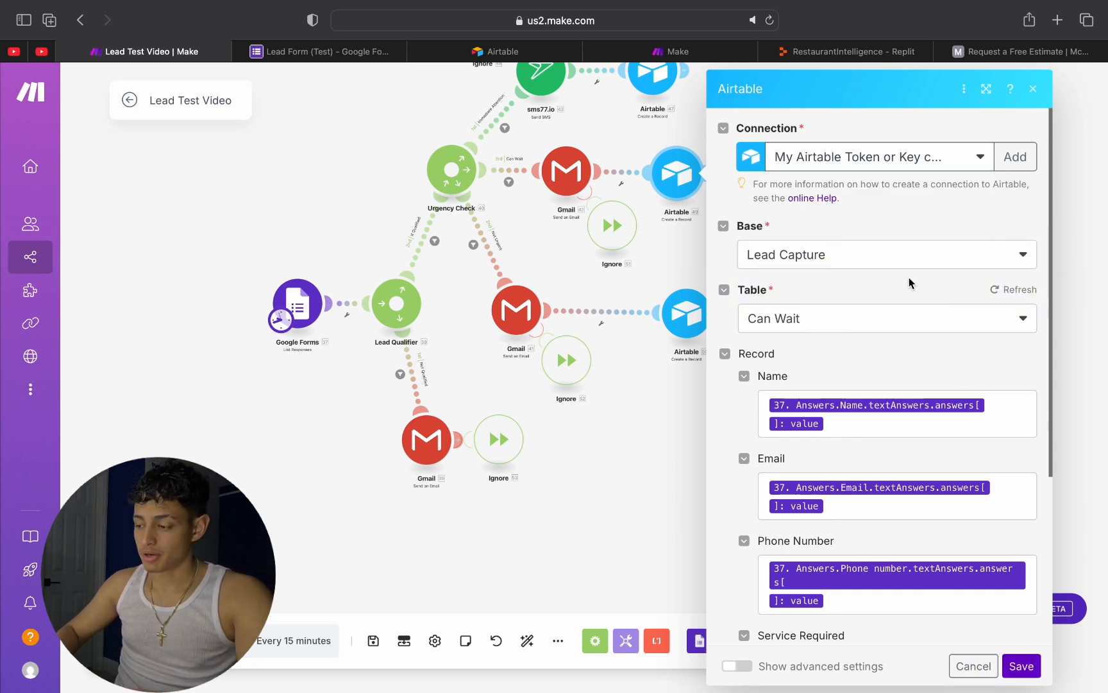
Step: Review the Airtable module's table choices and its mapped record fields, including Service Required, and close the settings
{"action": "left_click", "coordinate": [819, 327]}
{"action": "left_click", "coordinate": [787, 321]}
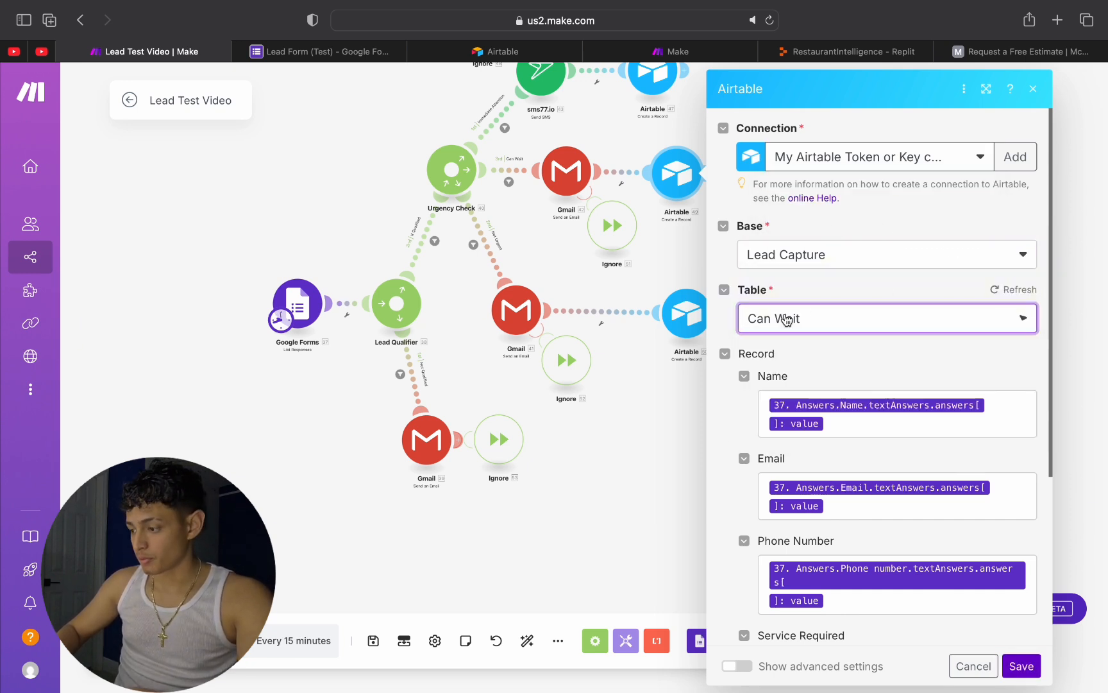
{"action": "left_click", "coordinate": [789, 319]}
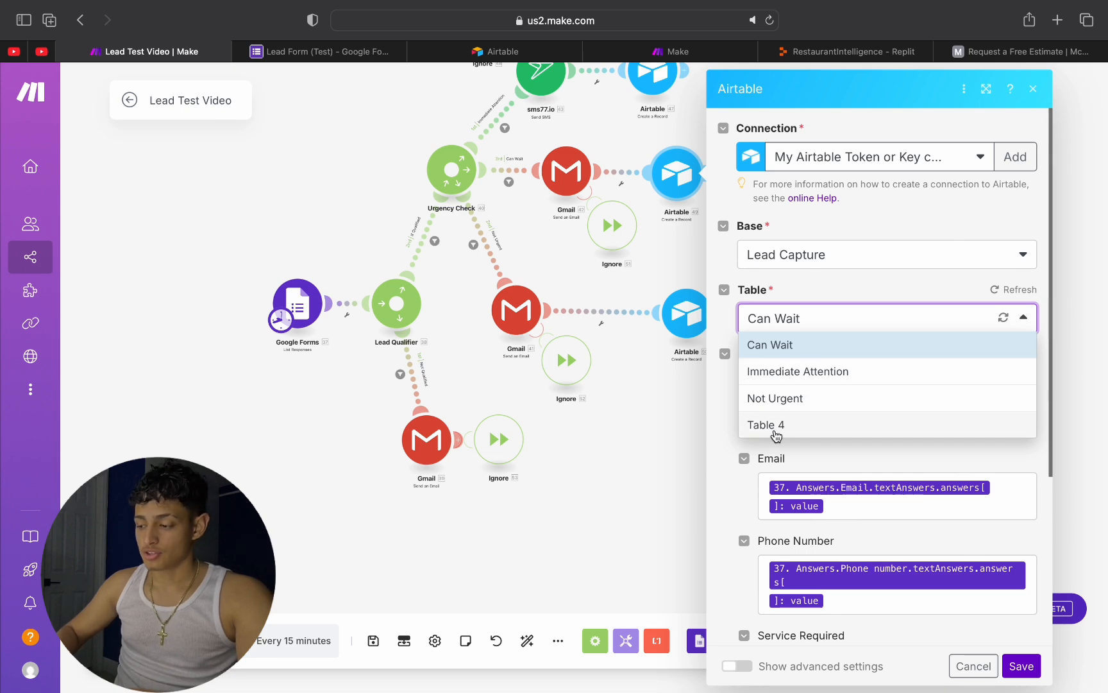
{"action": "left_click", "coordinate": [965, 284]}
{"action": "scroll", "coordinate": [962, 413], "scroll_direction": "down", "scroll_amount": 5}
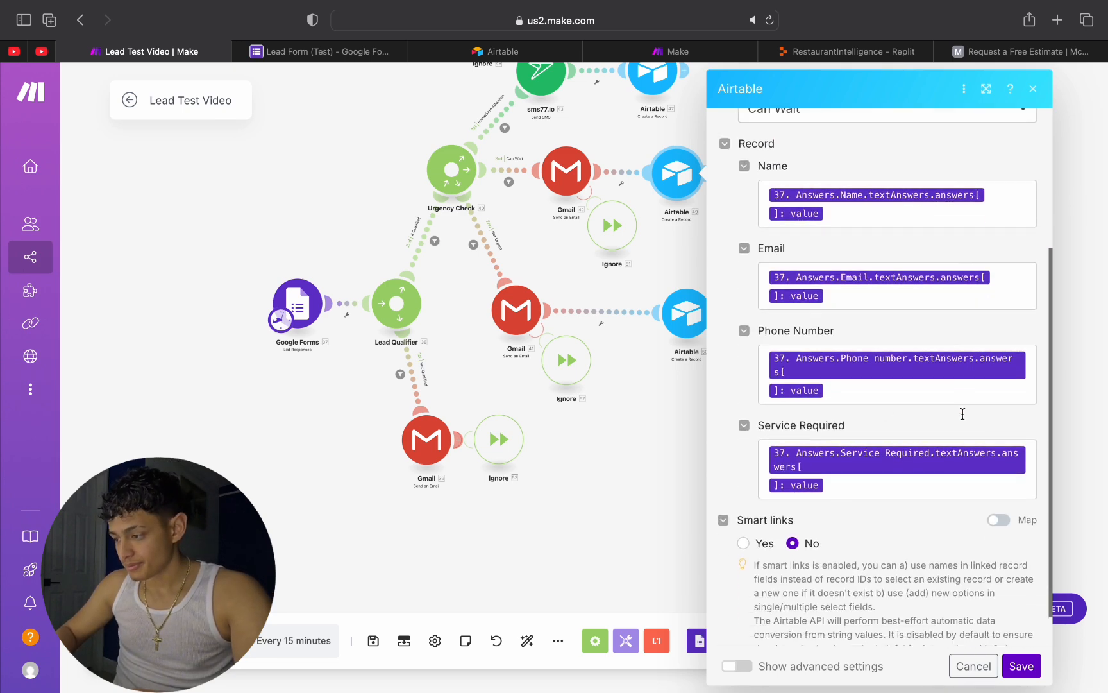
{"action": "left_click", "coordinate": [648, 429]}
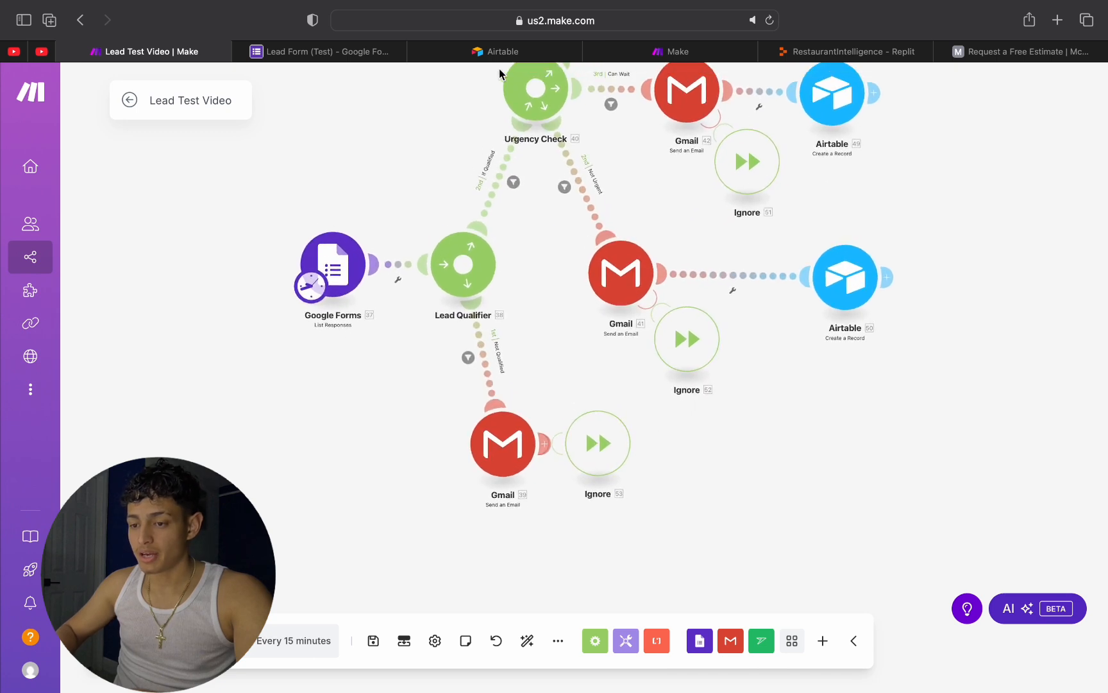
Step: Switch to the Airtable home page and look through the account options for Integrations and Builder hub
{"action": "left_click", "coordinate": [493, 50]}
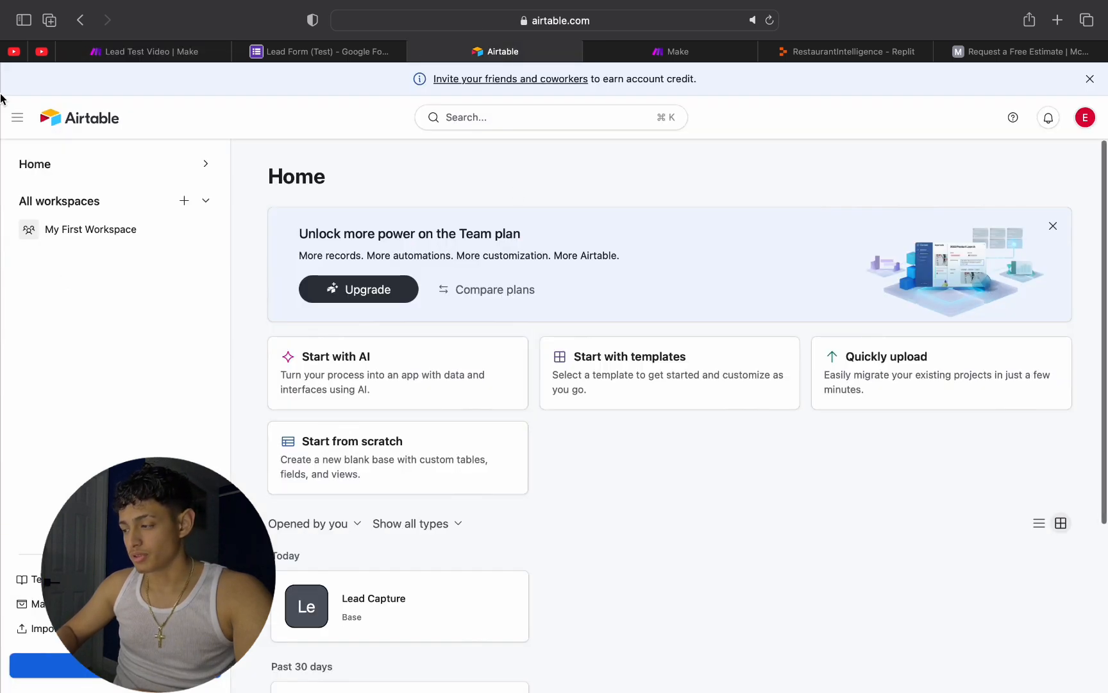
{"action": "left_click", "coordinate": [16, 118]}
{"action": "left_click", "coordinate": [16, 118]}
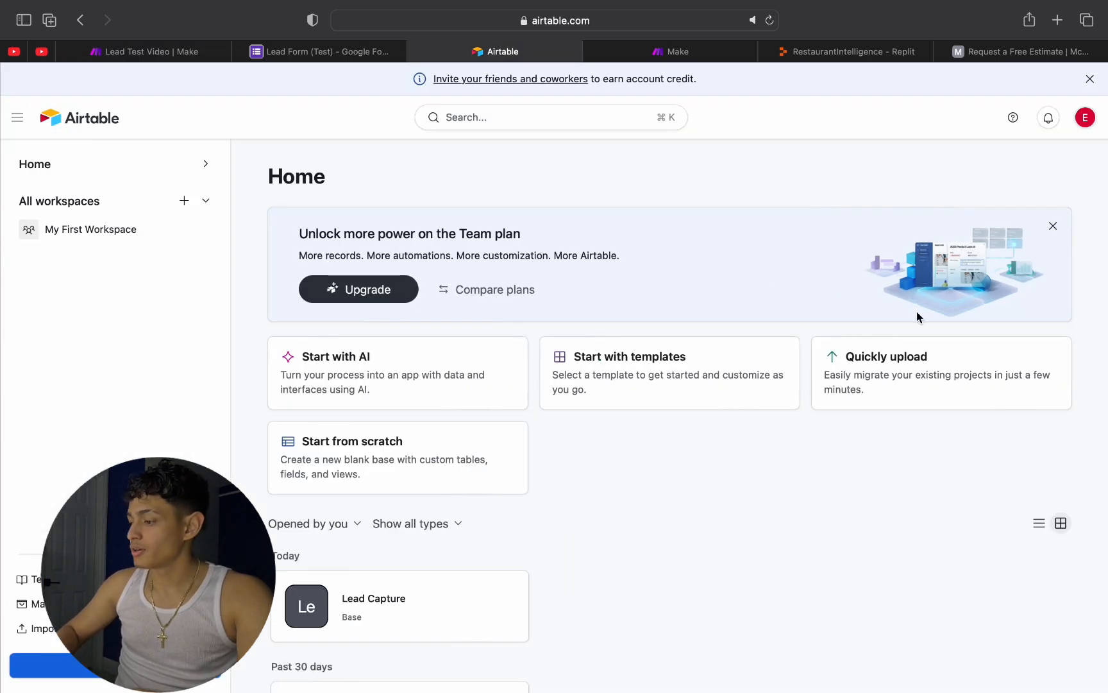
{"action": "left_click", "coordinate": [1085, 117]}
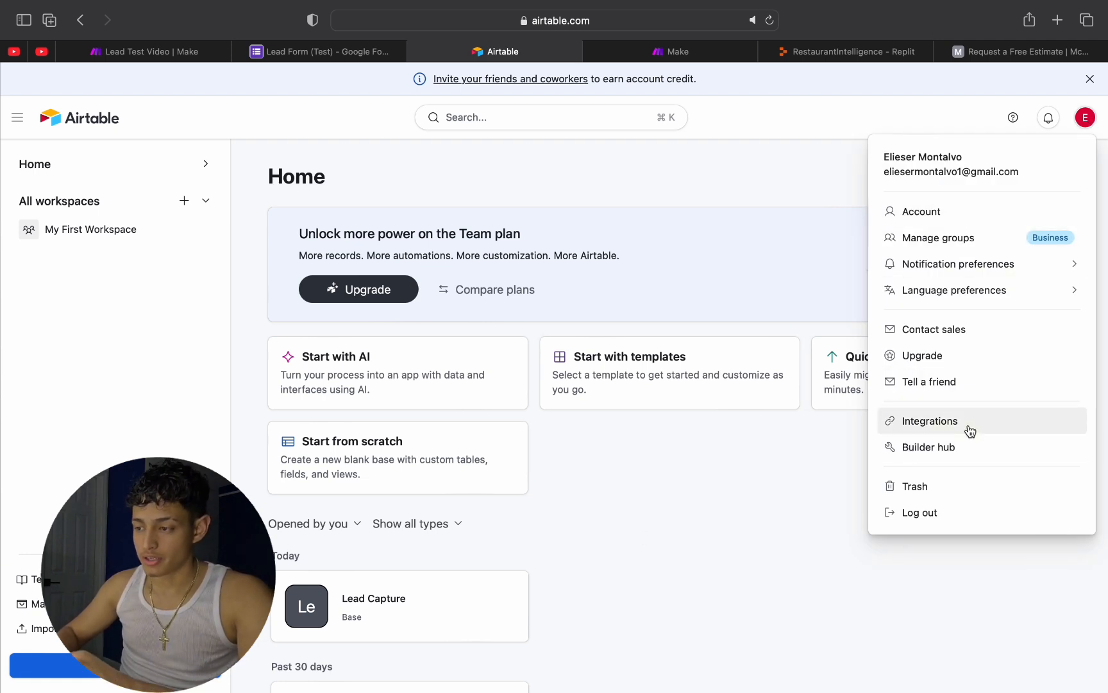
{"action": "left_click", "coordinate": [609, 475]}
{"action": "mouse_move", "coordinate": [354, 6]}
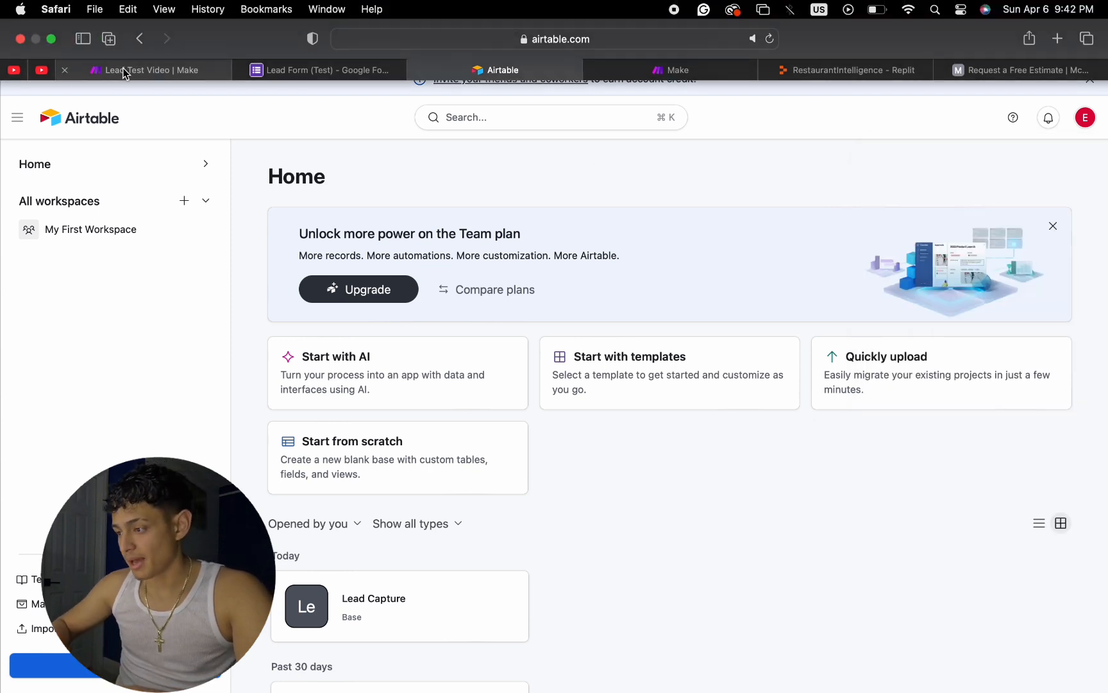
{"action": "left_click", "coordinate": [159, 72]}
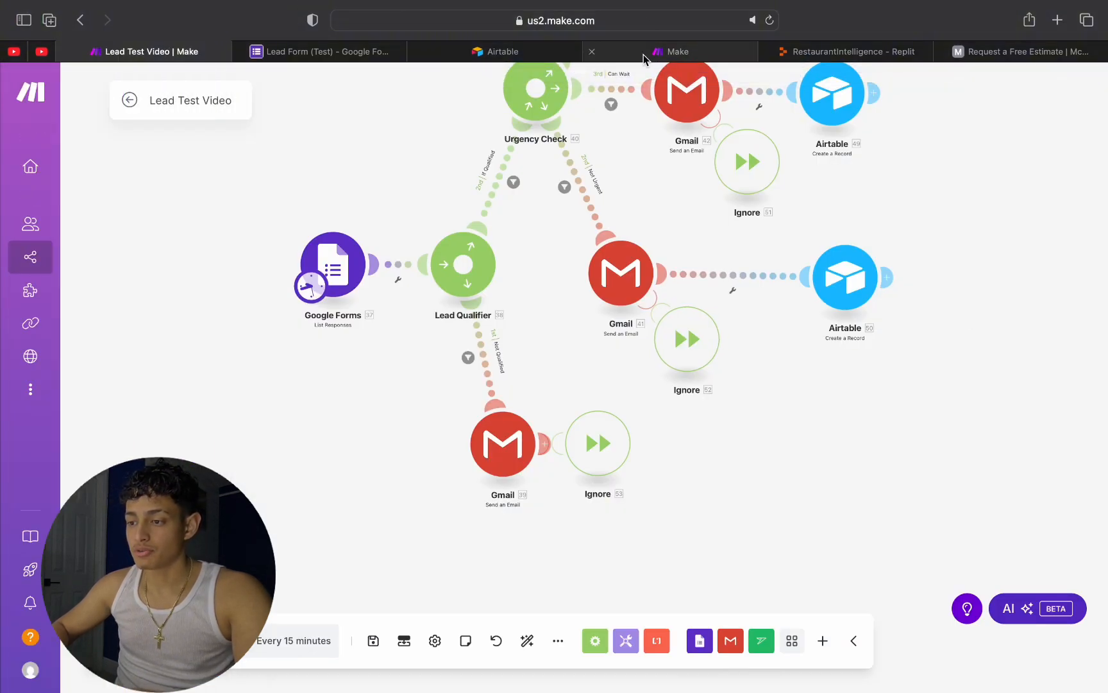
{"action": "left_click", "coordinate": [536, 53]}
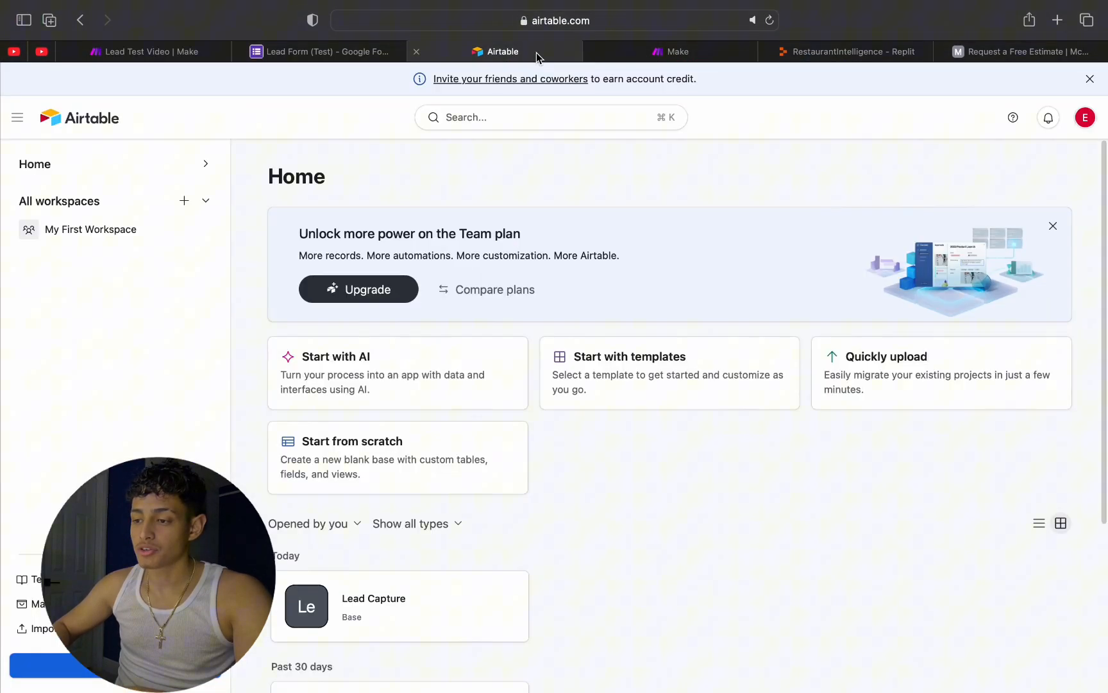
{"action": "left_click", "coordinate": [324, 54]}
Step: Switch to a new blank scenario in Make and rename it Lead Capture / Qualify
{"action": "left_click", "coordinate": [145, 48]}
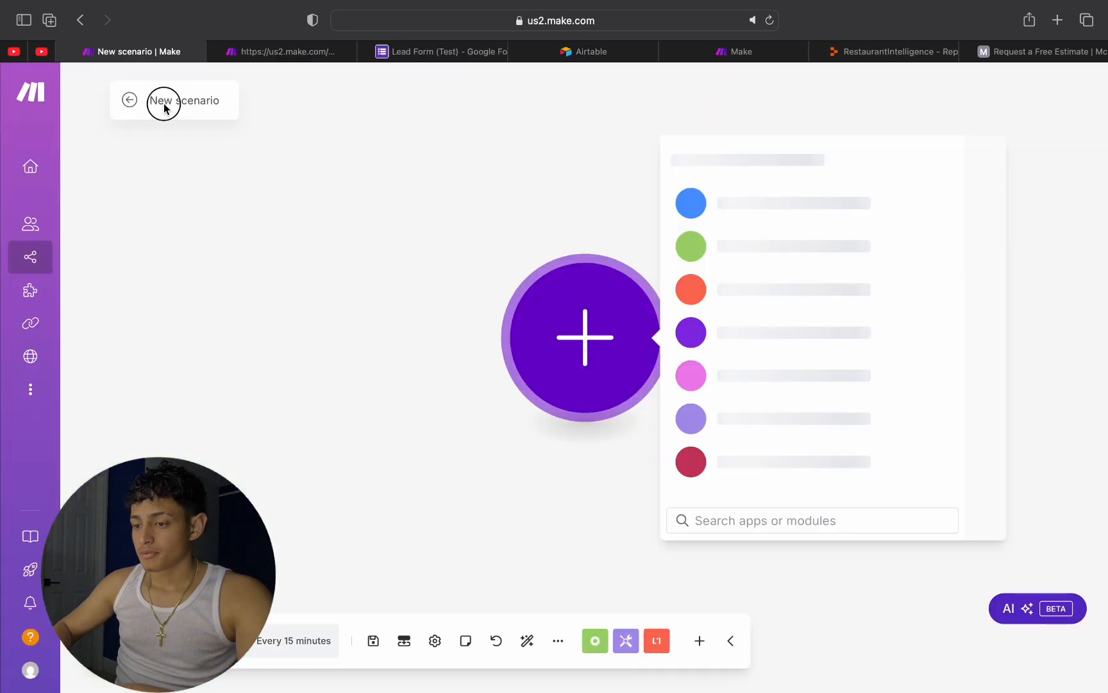
{"action": "left_click", "coordinate": [170, 104]}
{"action": "triple_click", "coordinate": [169, 104]}
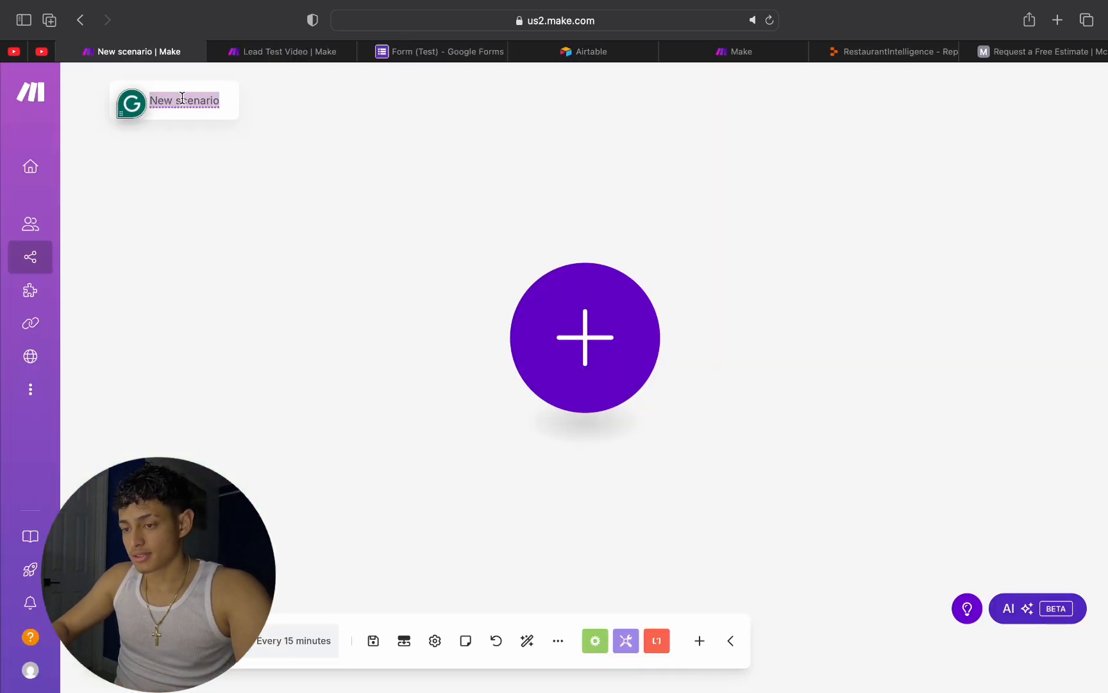
{"action": "type", "text": "Testing"}
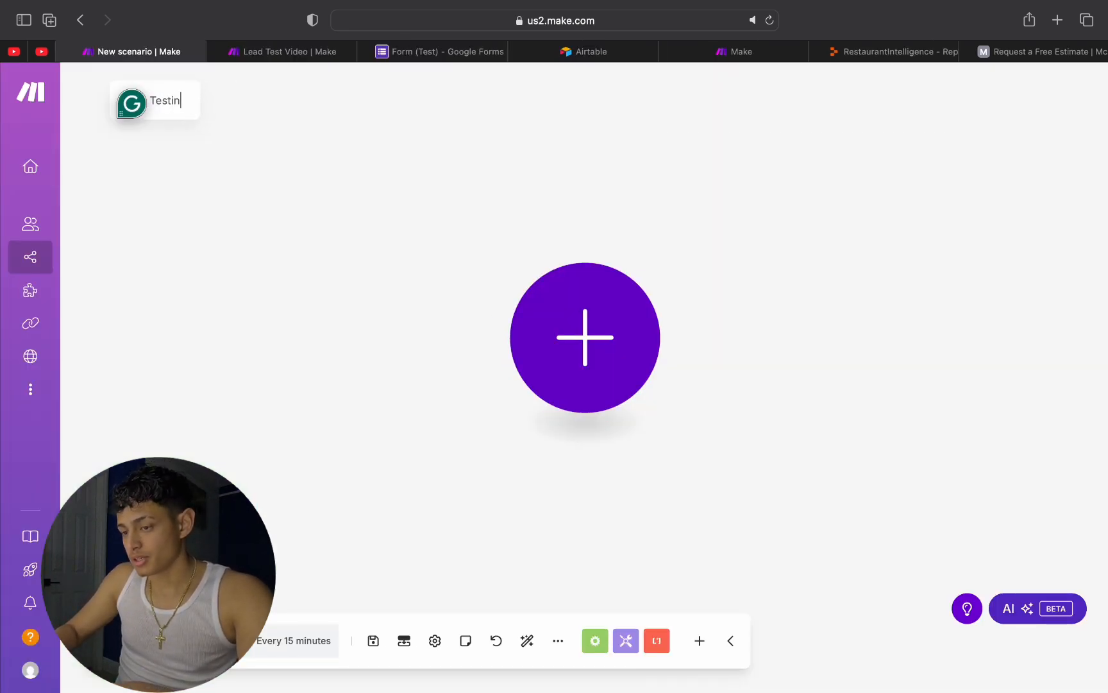
{"action": "key", "text": "BackSpace"}
{"action": "key", "text": "BackSpace"}
{"action": "key", "text": "BackSpace"}
{"action": "type", "text": "Lead "}
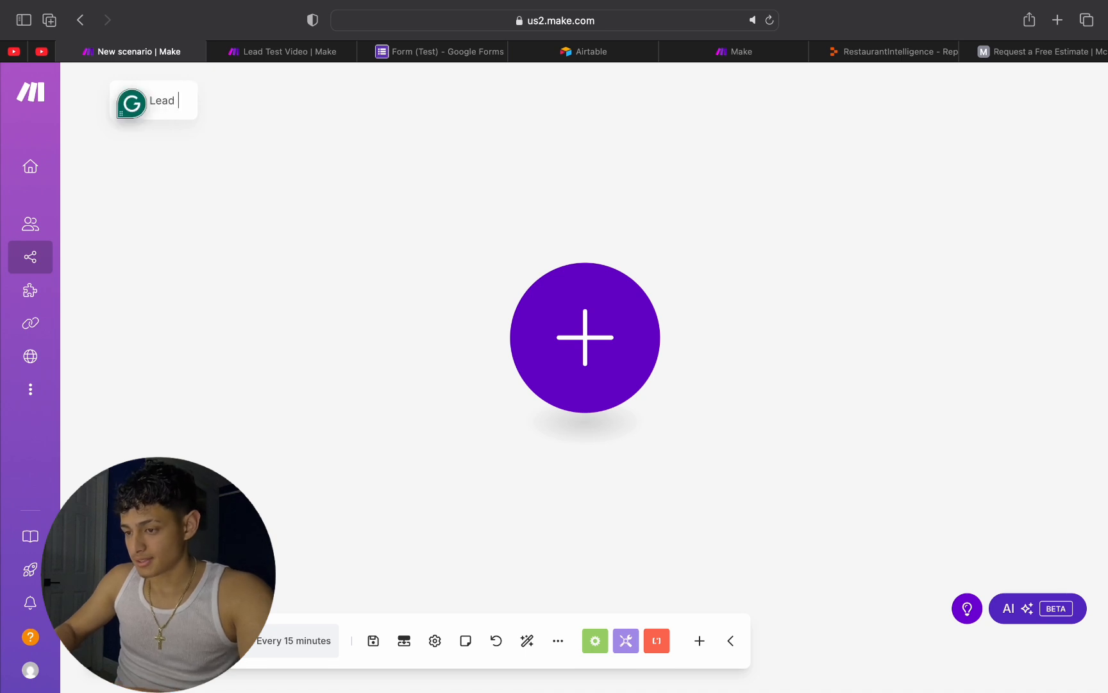
{"action": "type", "text": "Capture "}
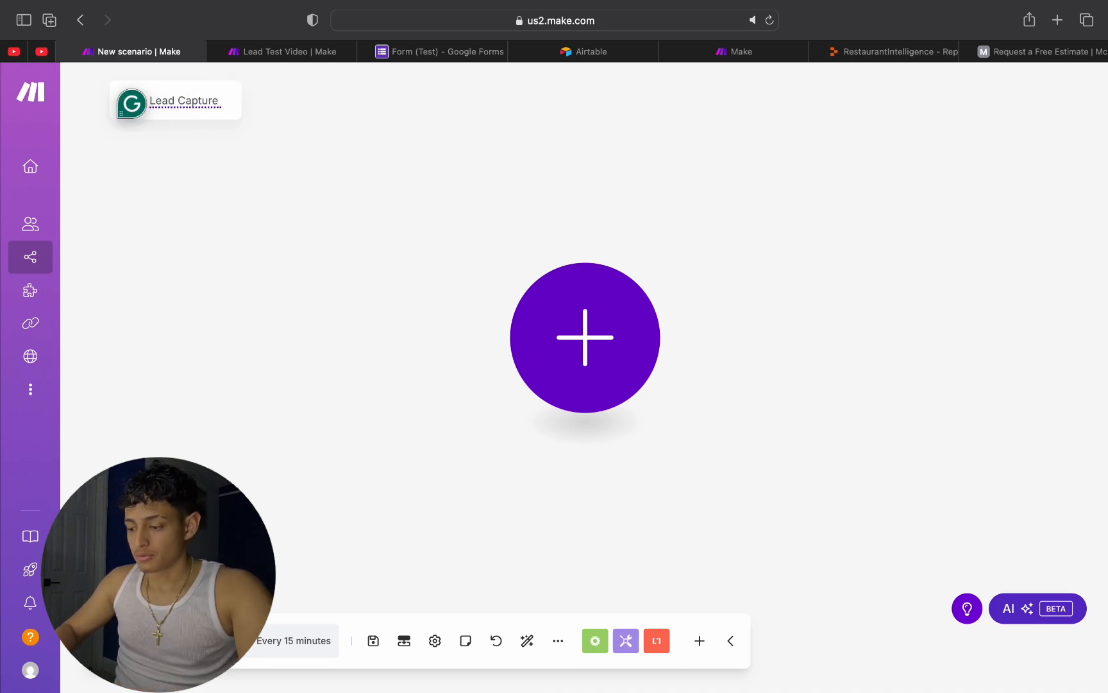
{"action": "type", "text": "/ Qualify"}
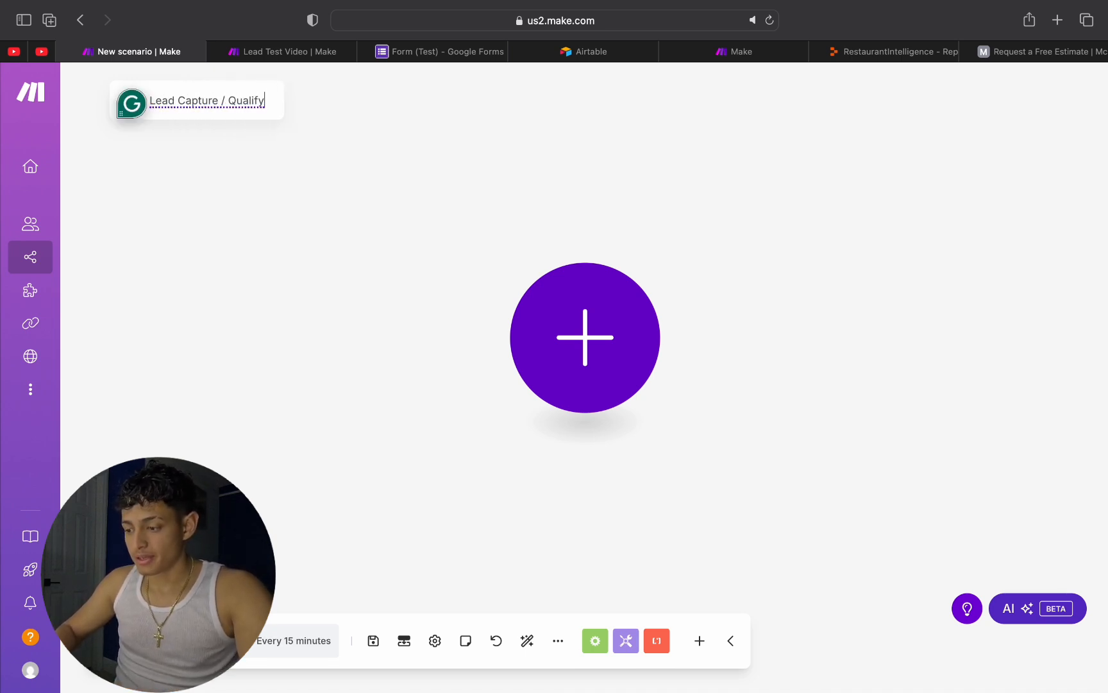
{"action": "key", "text": "Return"}
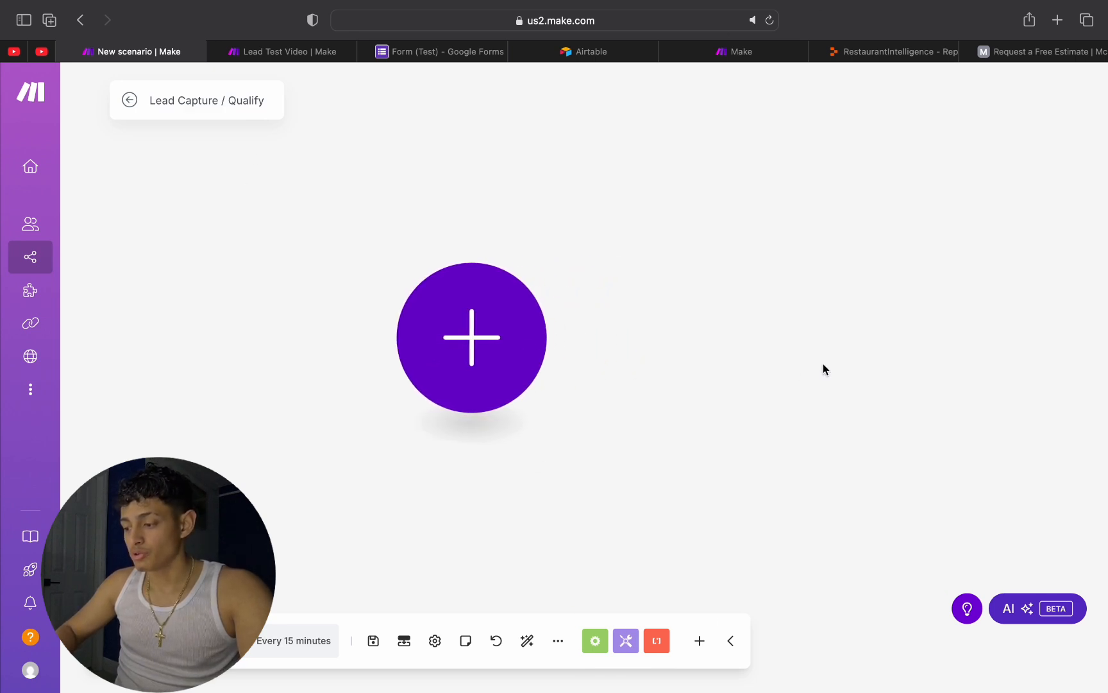
Step: Add a Google Forms List Responses module as the scenario's first module and close its settings
{"action": "left_click", "coordinate": [526, 336]}
{"action": "scroll", "coordinate": [736, 460], "scroll_direction": "down", "scroll_amount": 1}
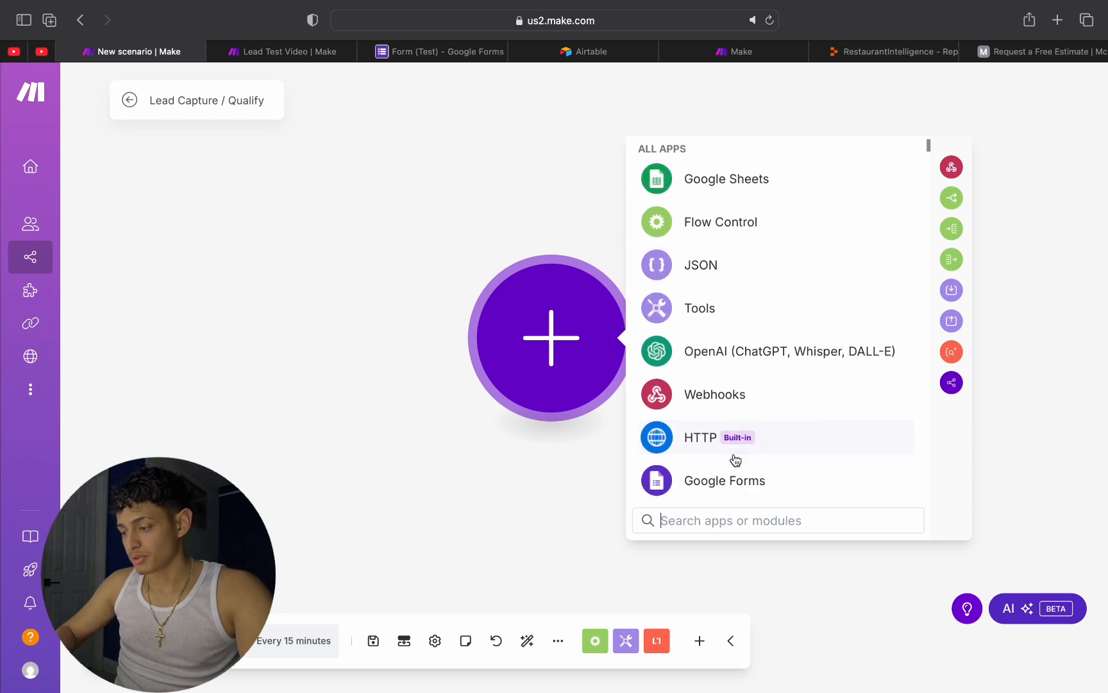
{"action": "scroll", "coordinate": [735, 460], "scroll_direction": "down", "scroll_amount": 3}
{"action": "left_click", "coordinate": [715, 366]}
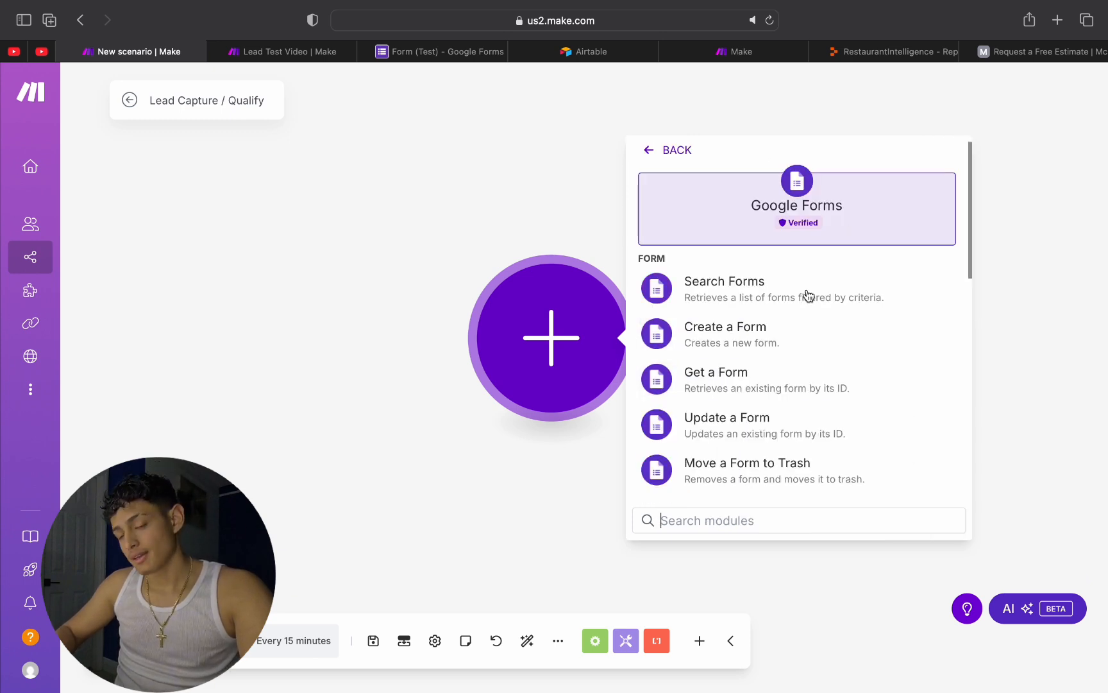
{"action": "scroll", "coordinate": [808, 295], "scroll_direction": "down", "scroll_amount": 6}
{"action": "scroll", "coordinate": [767, 403], "scroll_direction": "up", "scroll_amount": 3}
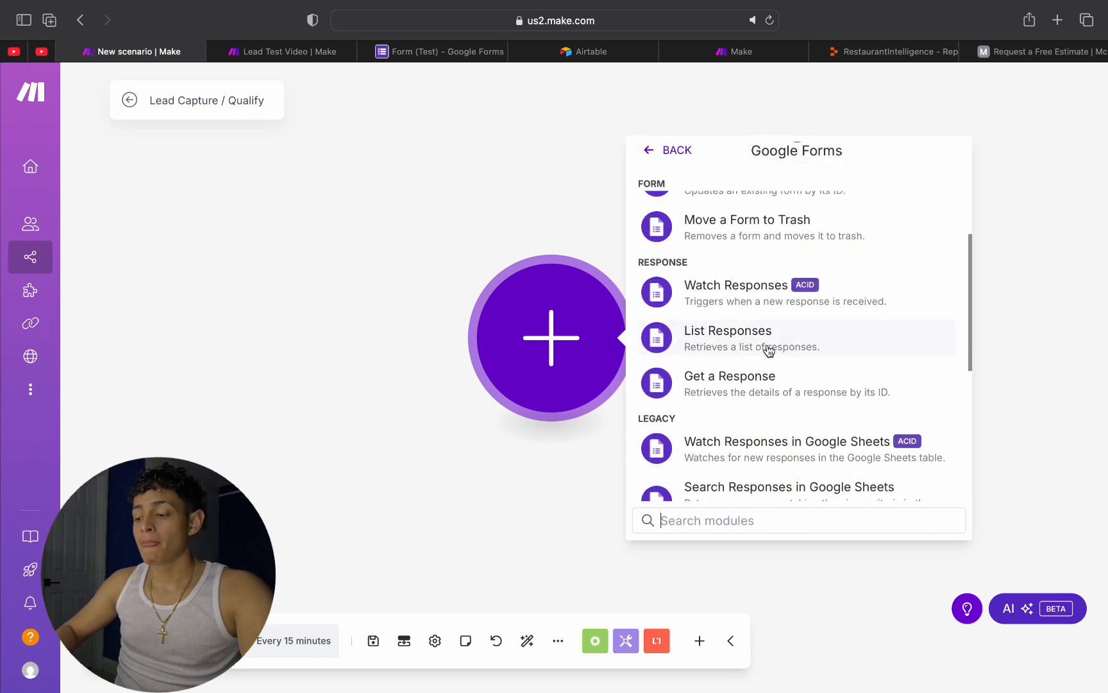
{"action": "left_click", "coordinate": [768, 350]}
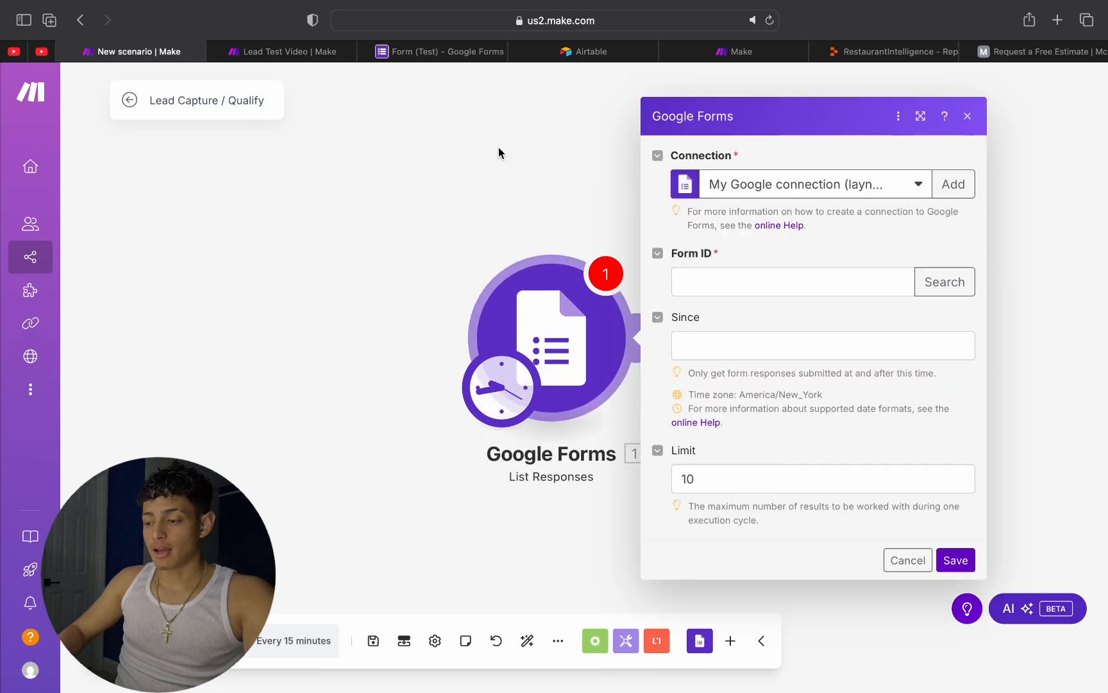
{"action": "left_click", "coordinate": [544, 168]}
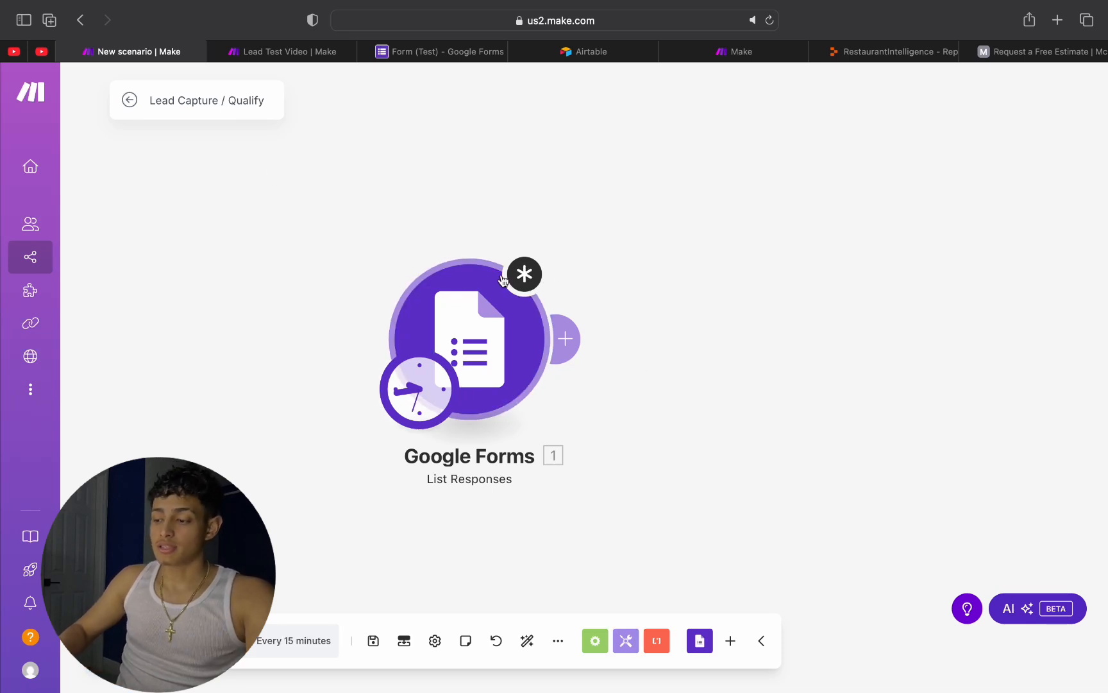
Step: Reopen the new Google Forms module's settings, check its connection choices and close them
{"action": "left_click", "coordinate": [497, 317]}
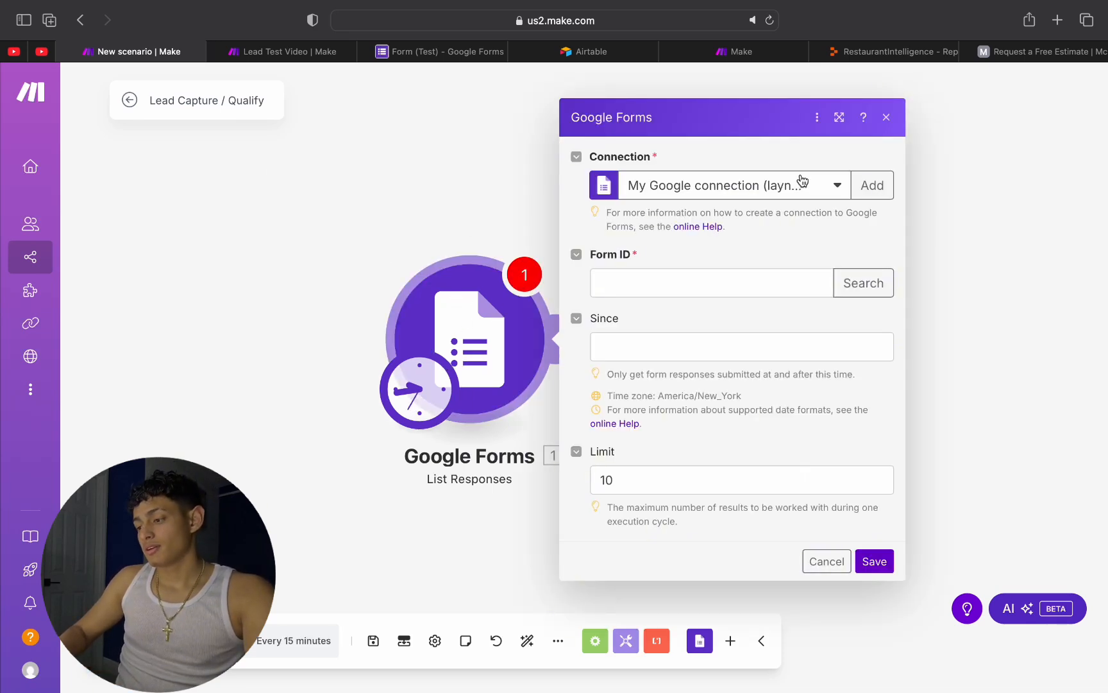
{"action": "left_click", "coordinate": [803, 182]}
{"action": "left_click", "coordinate": [757, 179]}
{"action": "left_click", "coordinate": [416, 204]}
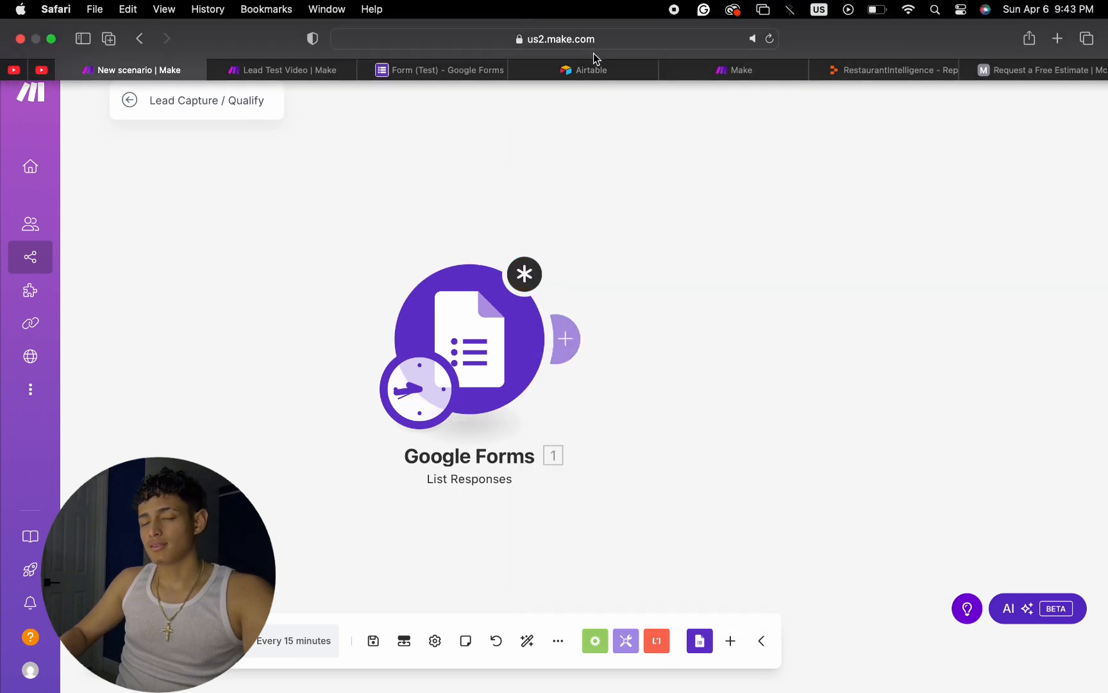
Step: Open the form search in the Google Forms module's settings and look up the form's title in the Google Forms tab
{"action": "left_click", "coordinate": [430, 351]}
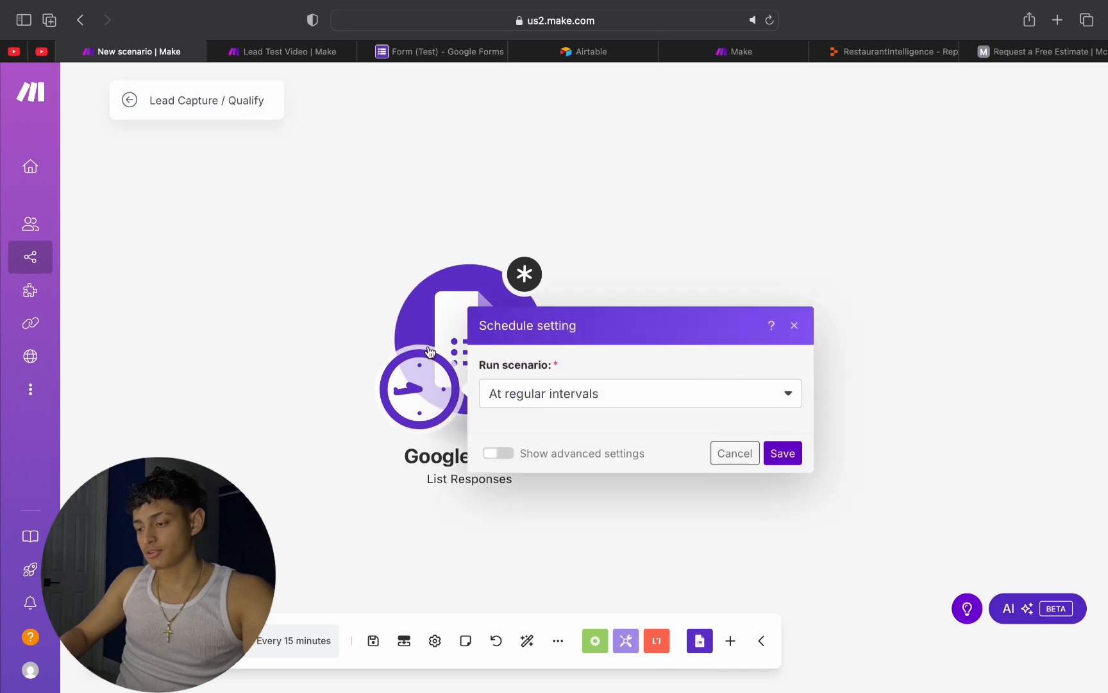
{"action": "left_click", "coordinate": [470, 320]}
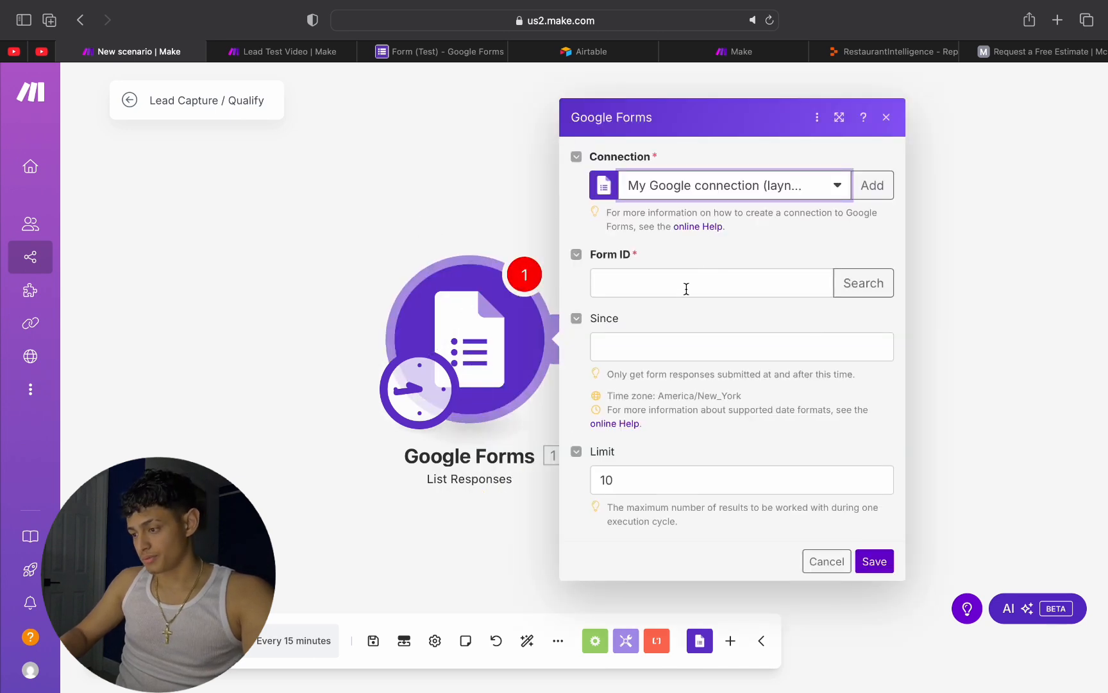
{"action": "left_click", "coordinate": [847, 281]}
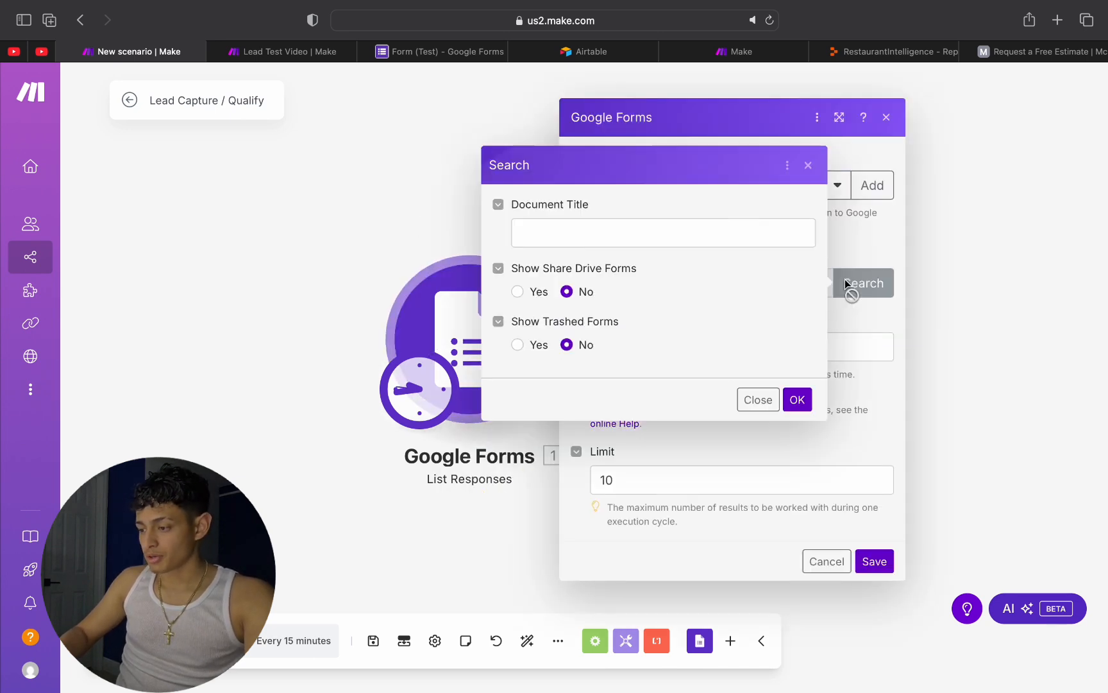
{"action": "left_click", "coordinate": [585, 222]}
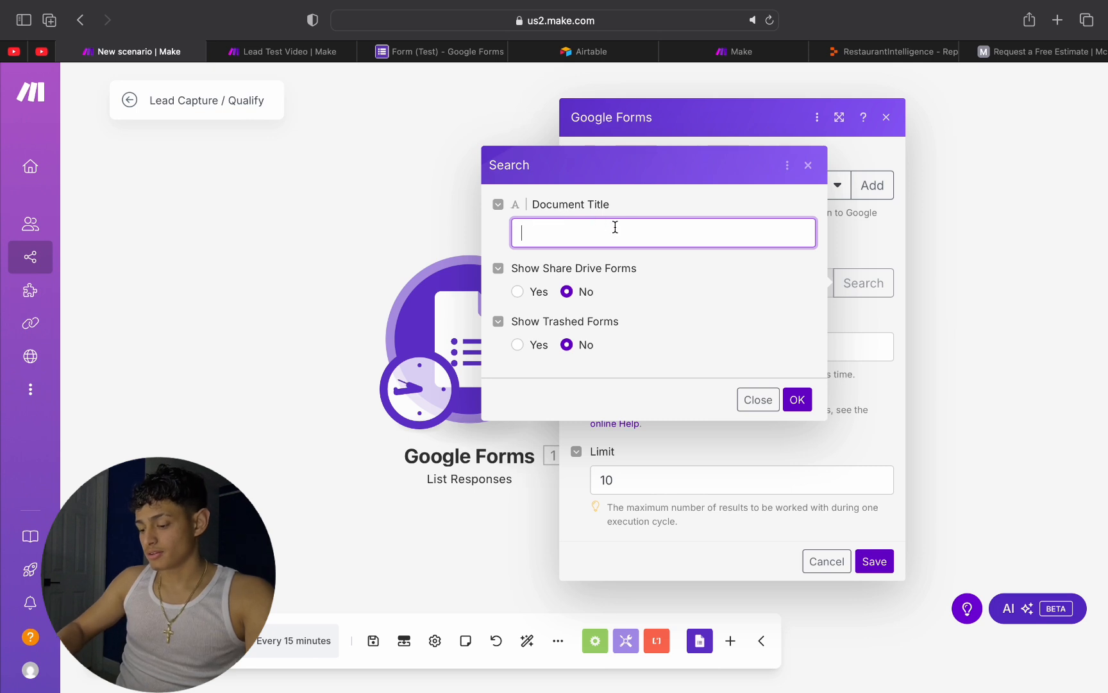
{"action": "left_click", "coordinate": [476, 54]}
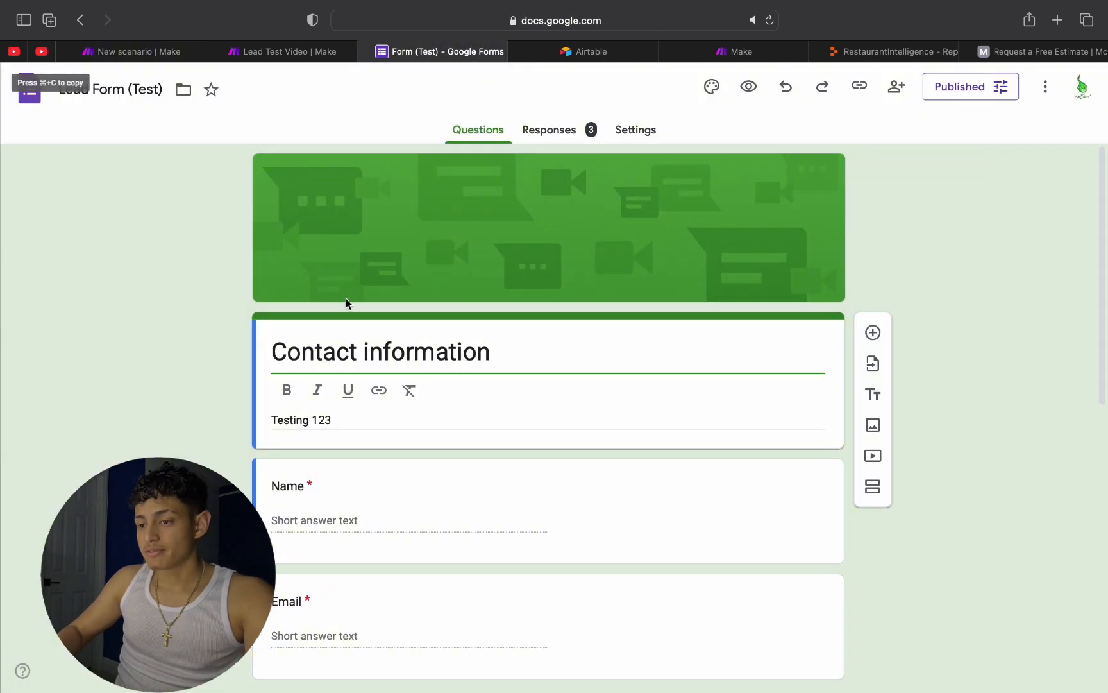
Step: Back in the scenario, search for the document title Lead Form (Test) and use that form as the module's Form ID
{"action": "left_click", "coordinate": [135, 51]}
{"action": "type", "text": "Lea"}
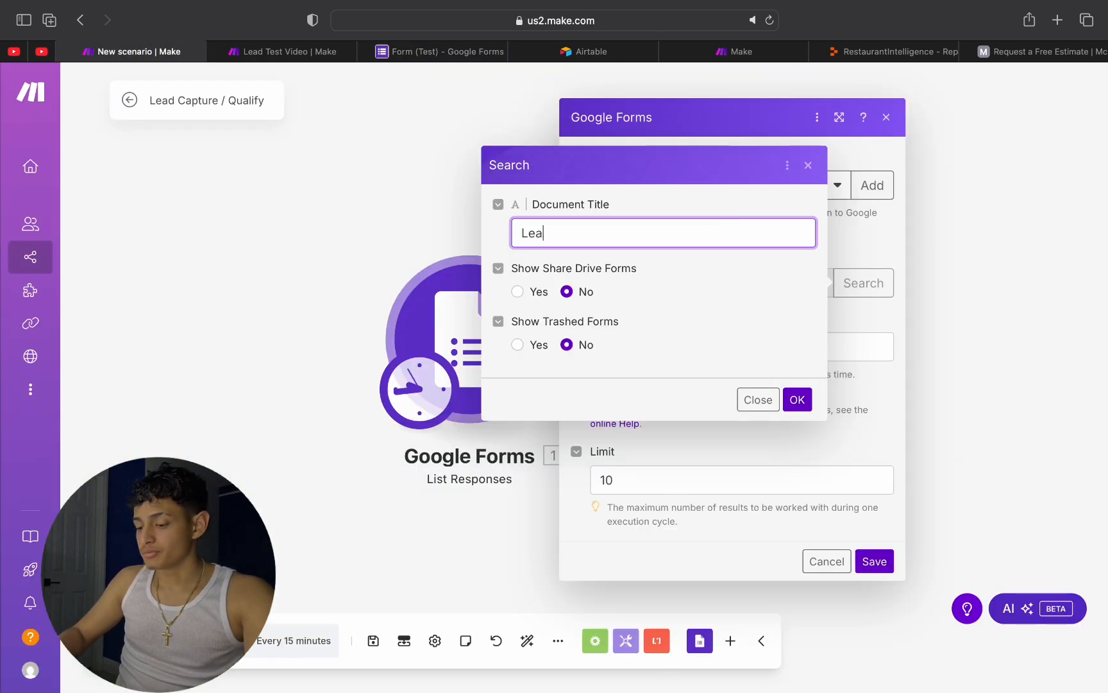
{"action": "type", "text": "d Forma"}
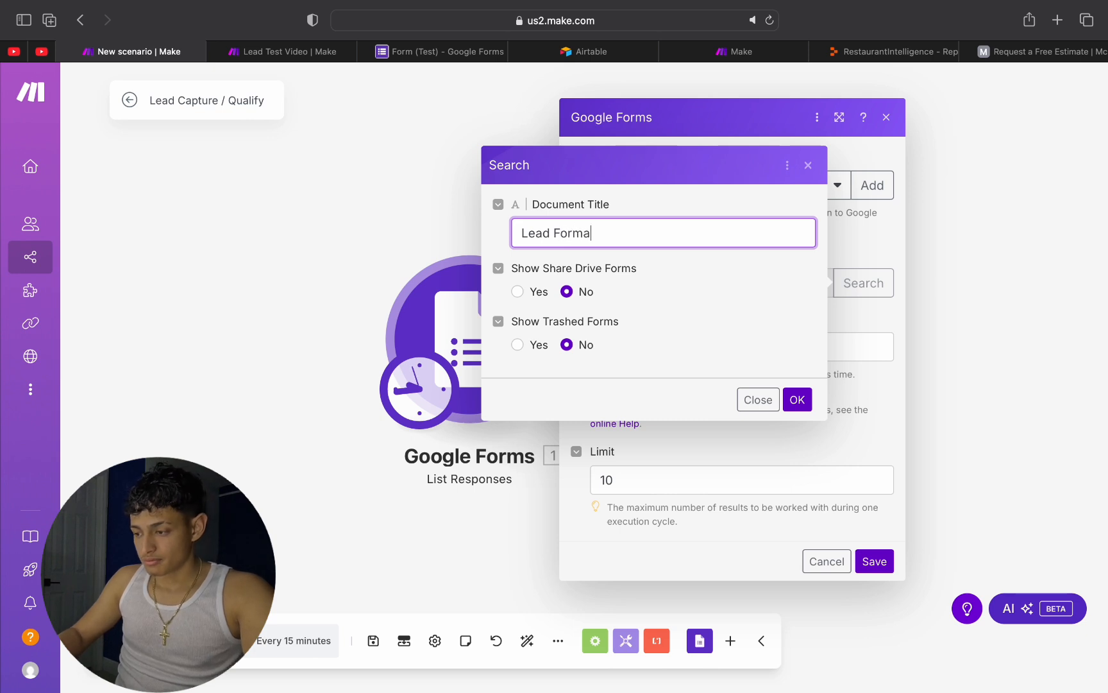
{"action": "key", "text": "BackSpace"}
{"action": "type", "text": " (tes"}
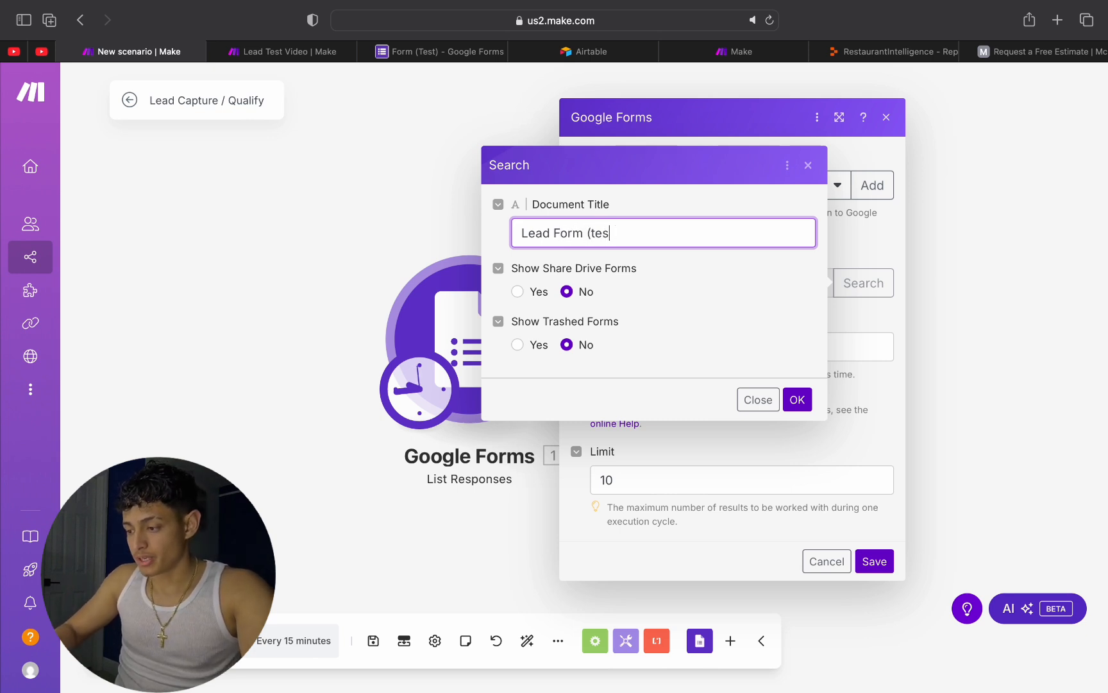
{"action": "key", "text": "BackSpace"}
{"action": "key", "text": "BackSpace"}
{"action": "type", "text": "Test"}
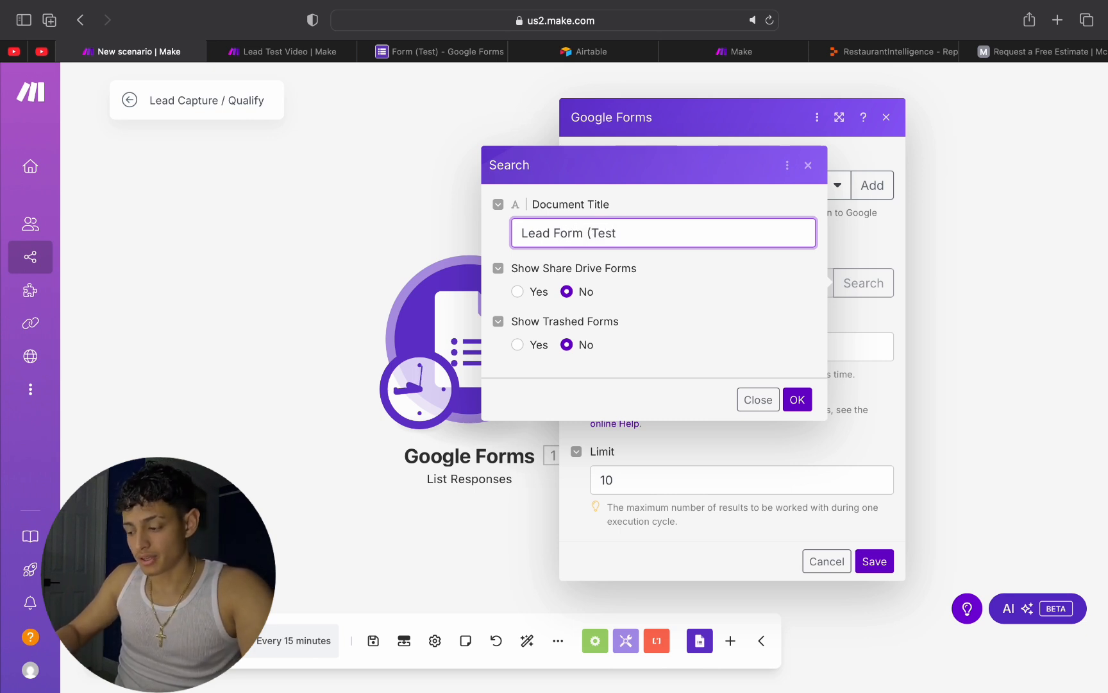
{"action": "type", "text": ")"}
{"action": "left_click", "coordinate": [797, 398]}
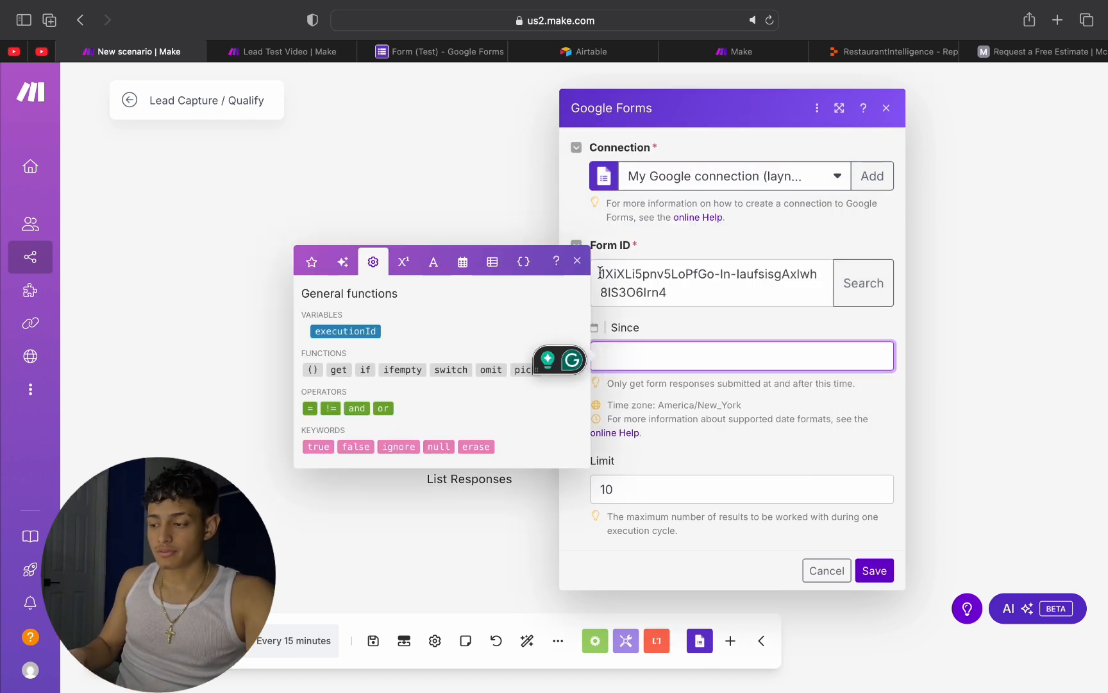
Step: Limit the responses to those since 04/06/2025 9:44 AM and save the Google Forms module
{"action": "left_click", "coordinate": [463, 261]}
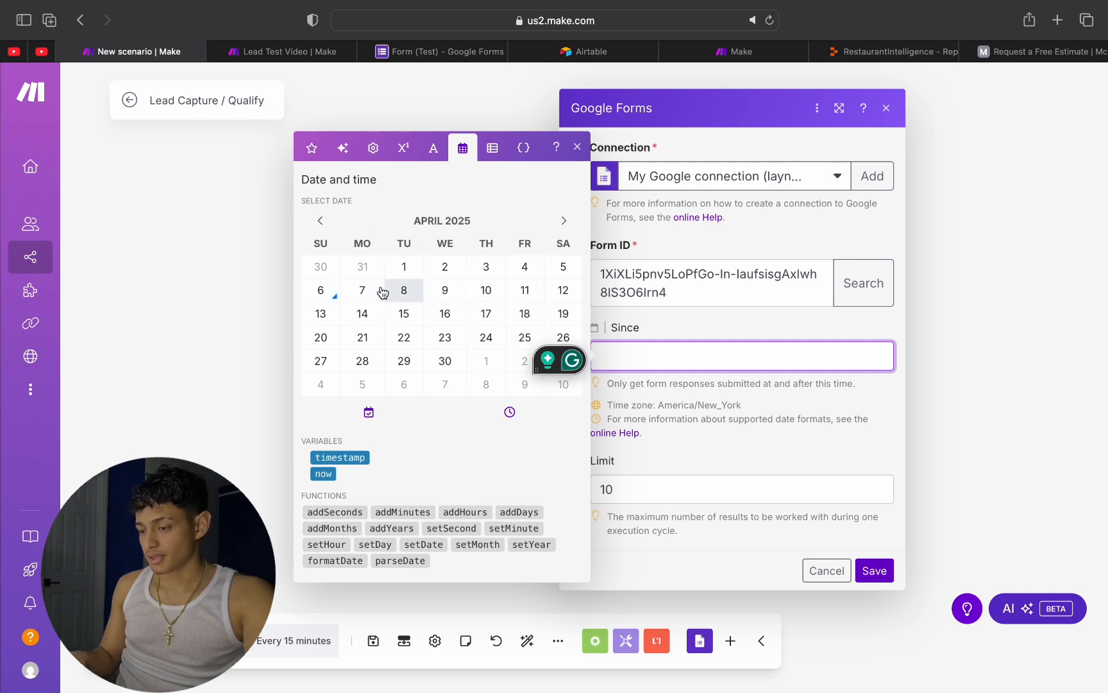
{"action": "left_click", "coordinate": [320, 290]}
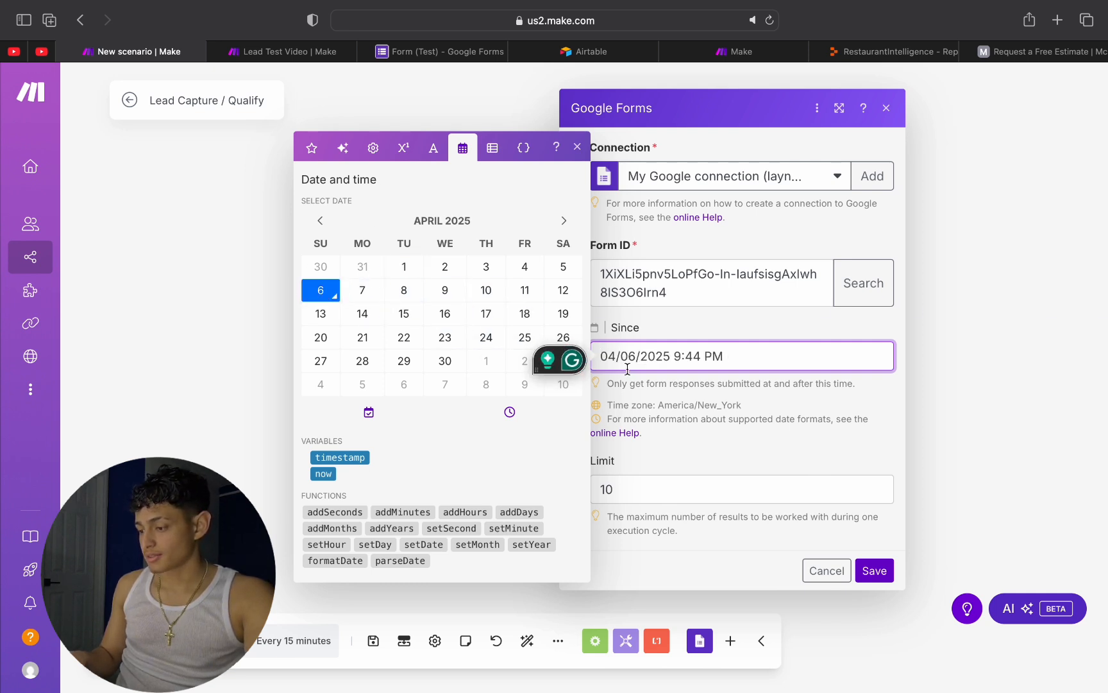
{"action": "key", "text": "BackSpace"}
{"action": "key", "text": "BackSpace"}
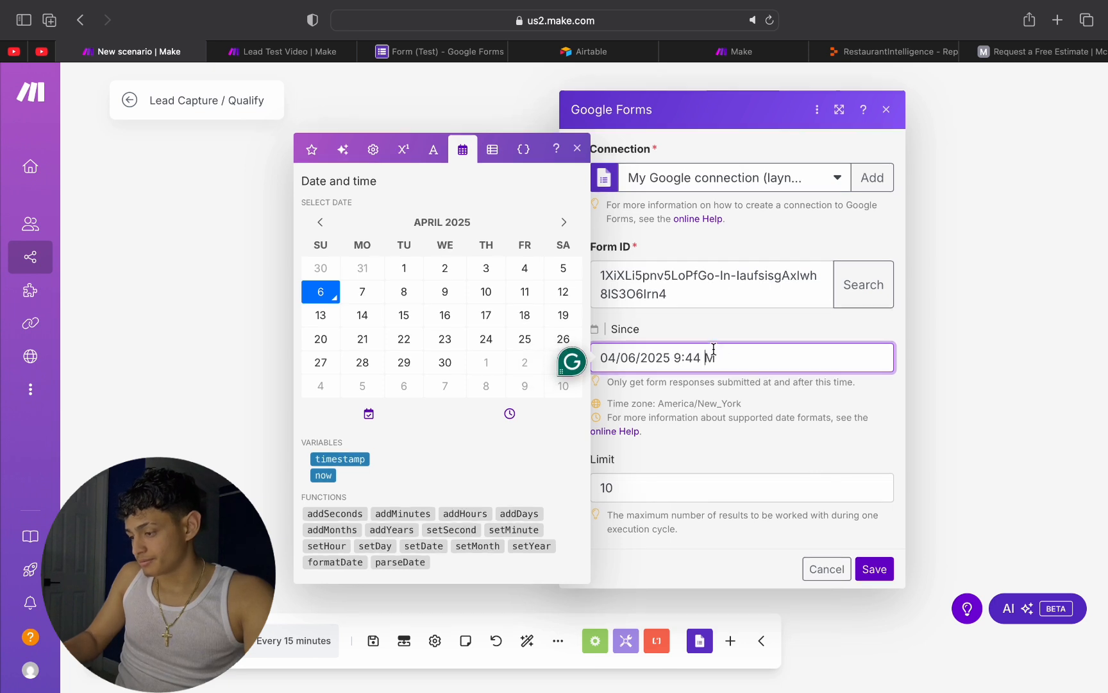
{"action": "type", "text": "AM"}
{"action": "left_click", "coordinate": [705, 433]}
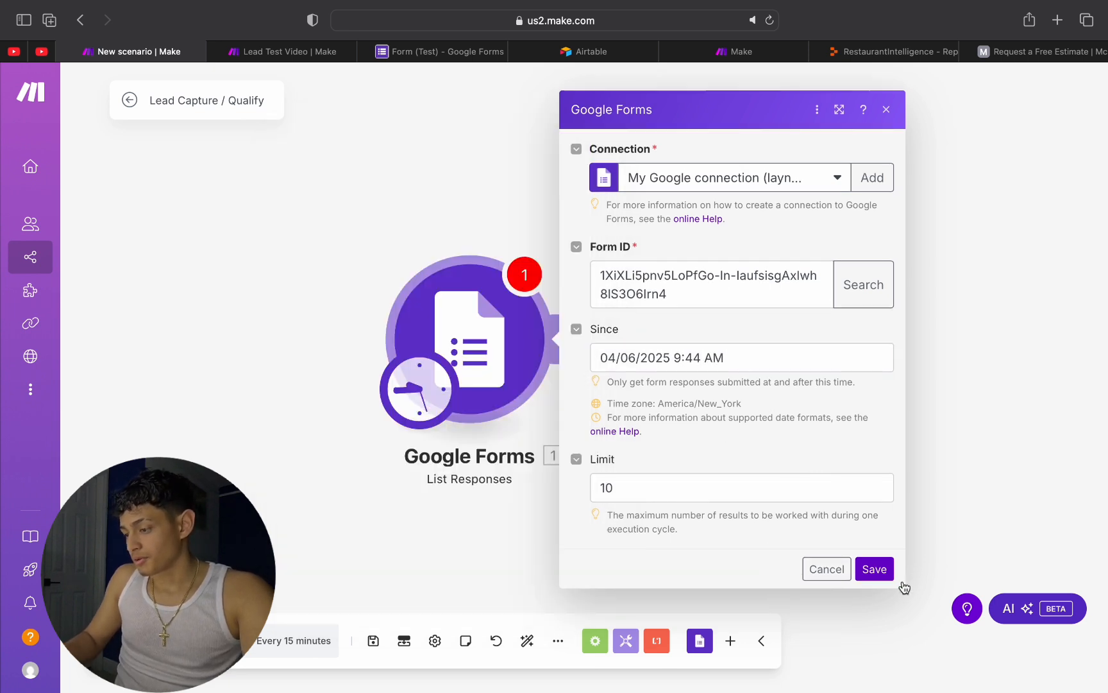
{"action": "left_click", "coordinate": [874, 569]}
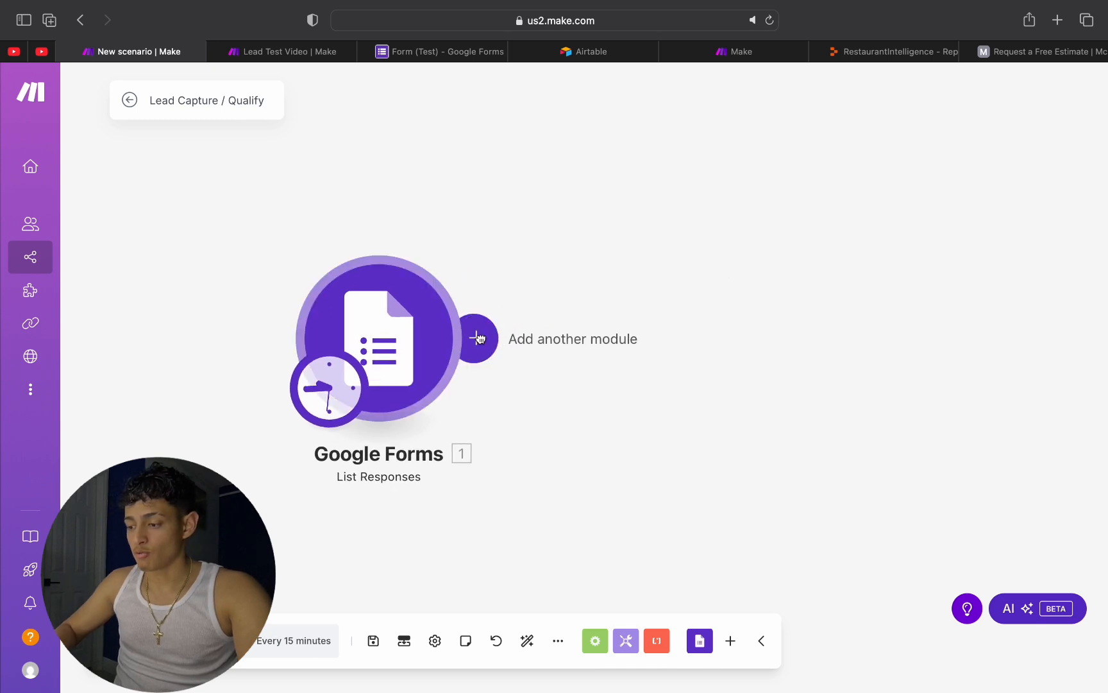
Step: Add a Flow Control router after the Google Forms module and name it Lead Qualify
{"action": "left_click", "coordinate": [479, 338]}
{"action": "left_click", "coordinate": [846, 334]}
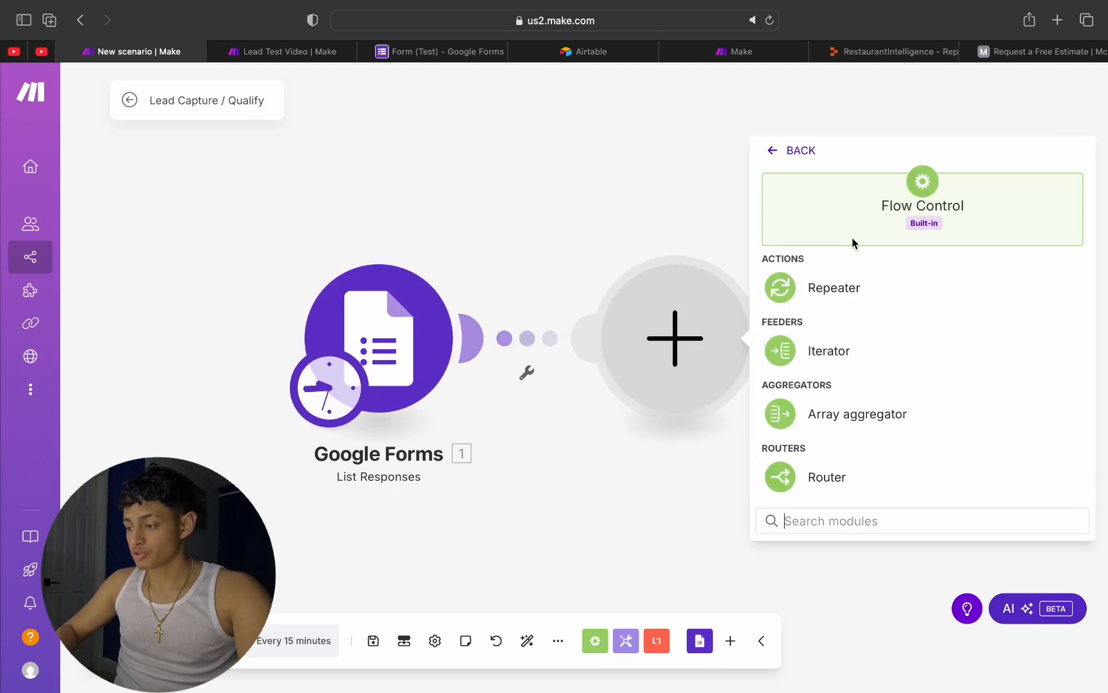
{"action": "left_click", "coordinate": [853, 477]}
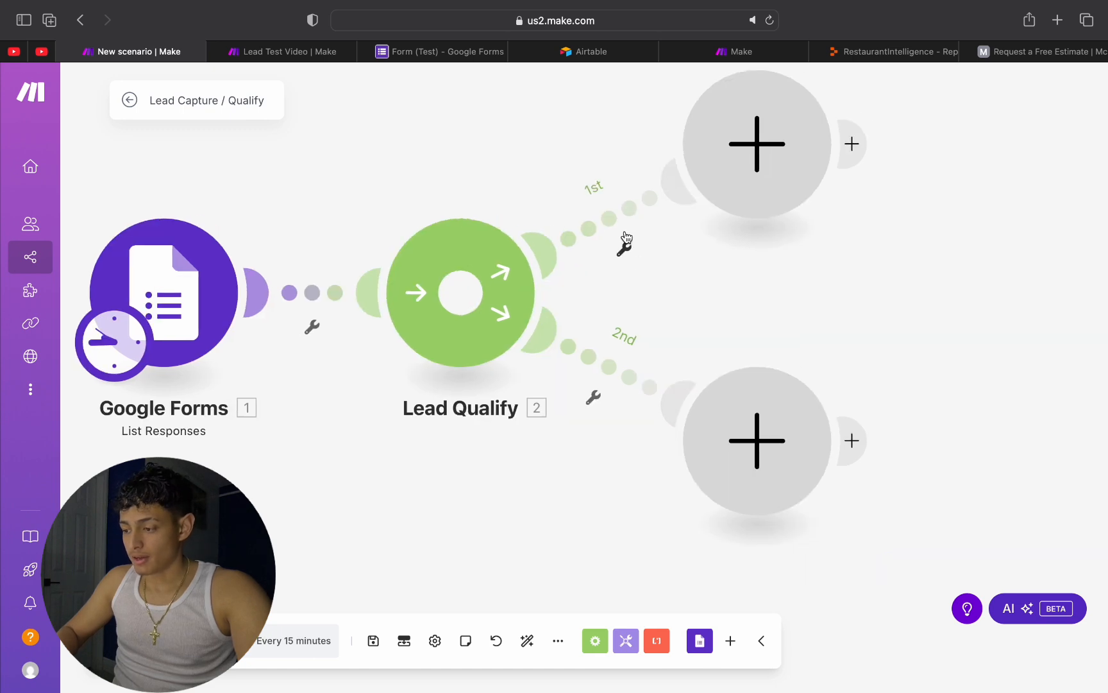
Step: Label the filter on the Lead Qualify router's first route IF qualified and save it
{"action": "left_click", "coordinate": [626, 240]}
{"action": "left_click", "coordinate": [615, 266]}
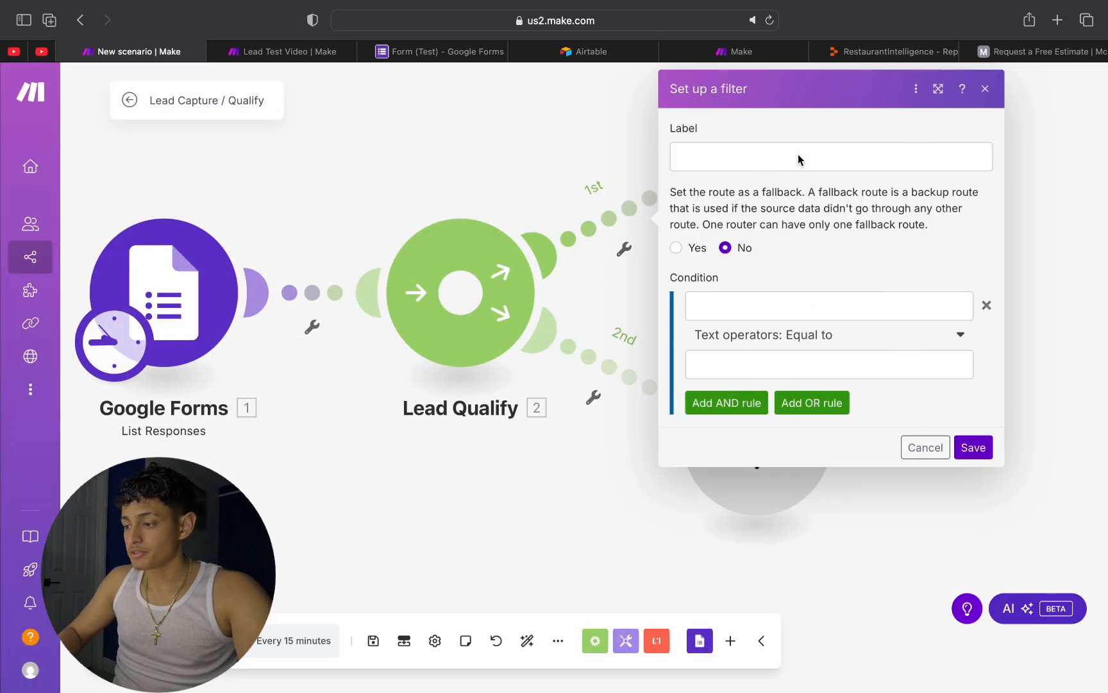
{"action": "left_click", "coordinate": [778, 155]}
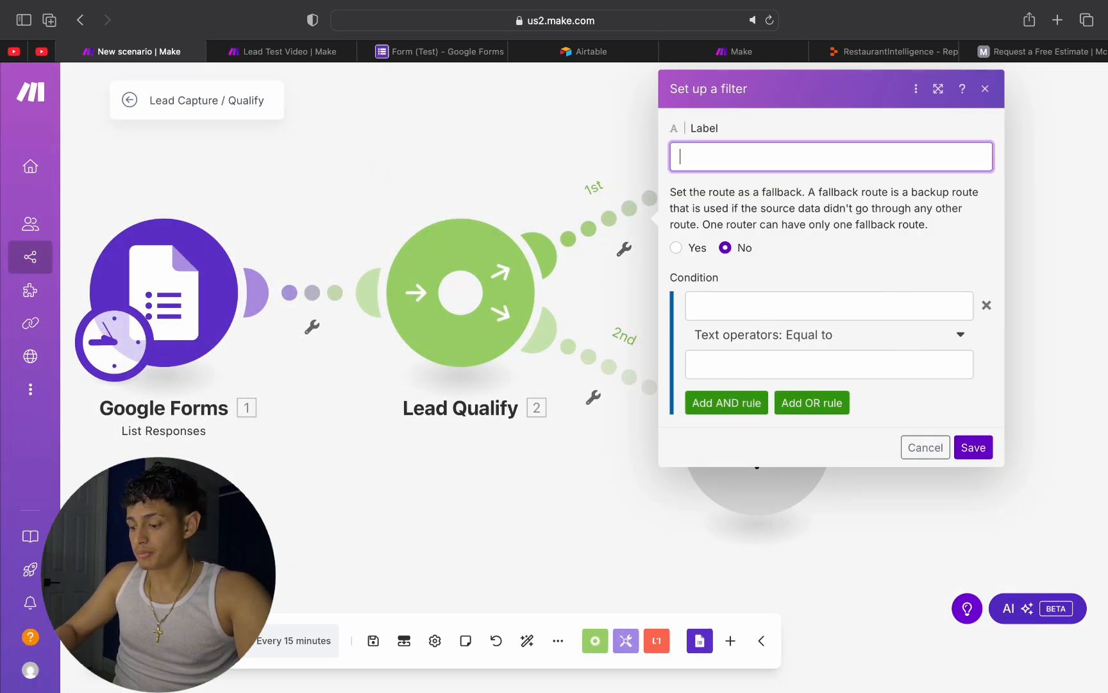
{"action": "type", "text": "IF qualifie"}
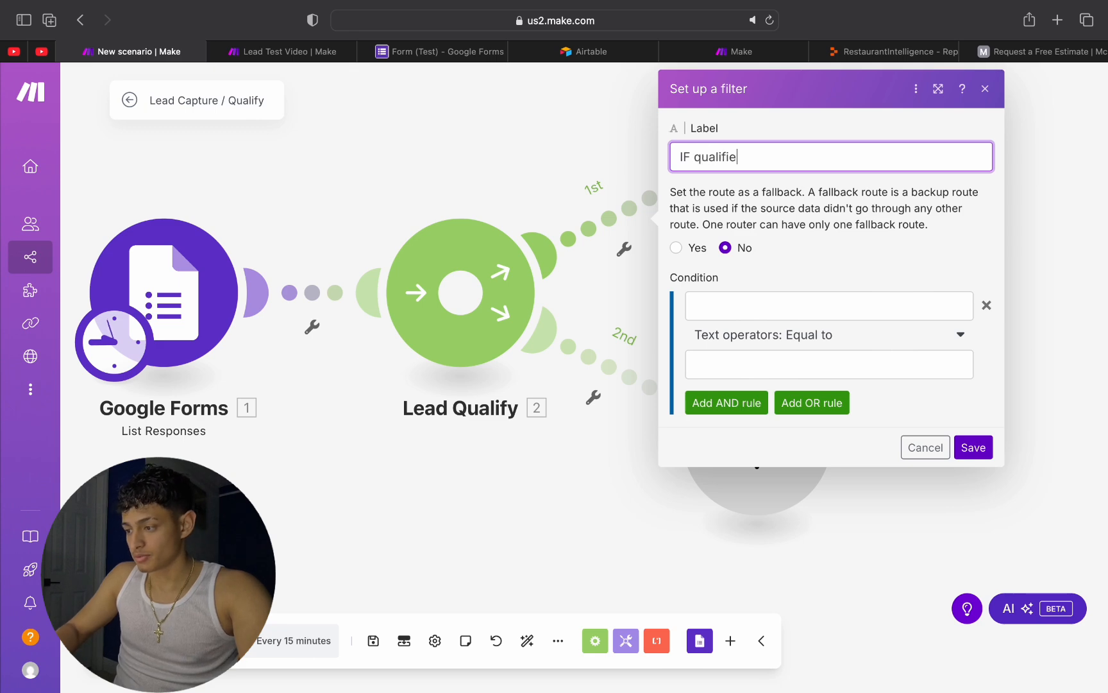
{"action": "type", "text": "d"}
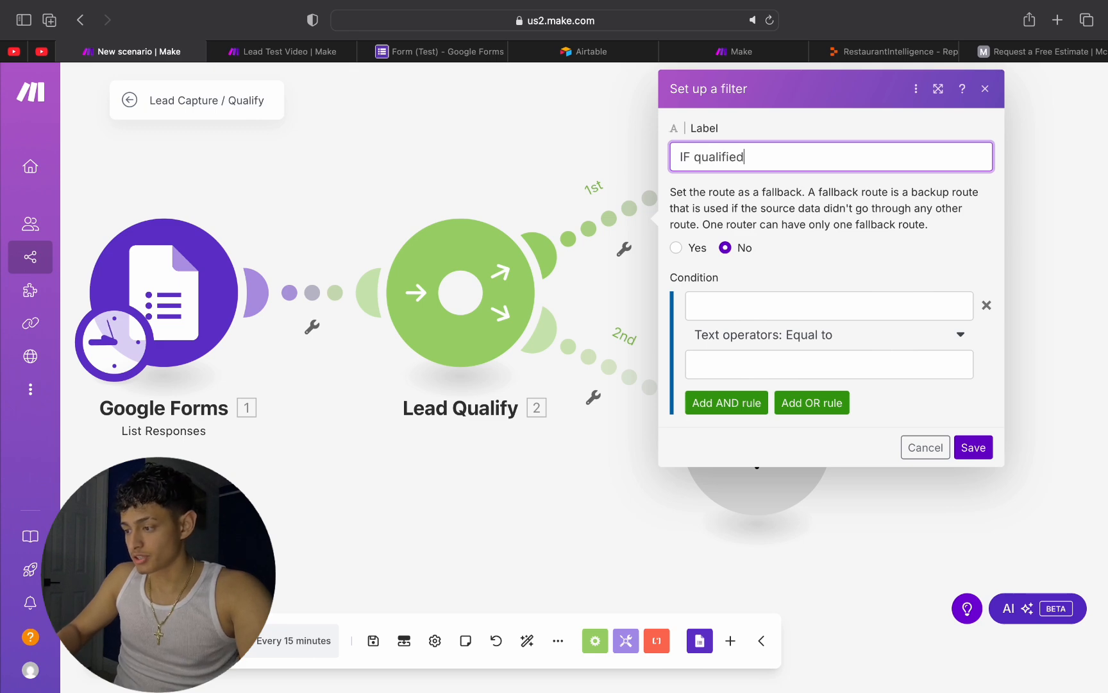
{"action": "left_click", "coordinate": [977, 459]}
{"action": "left_click", "coordinate": [966, 457]}
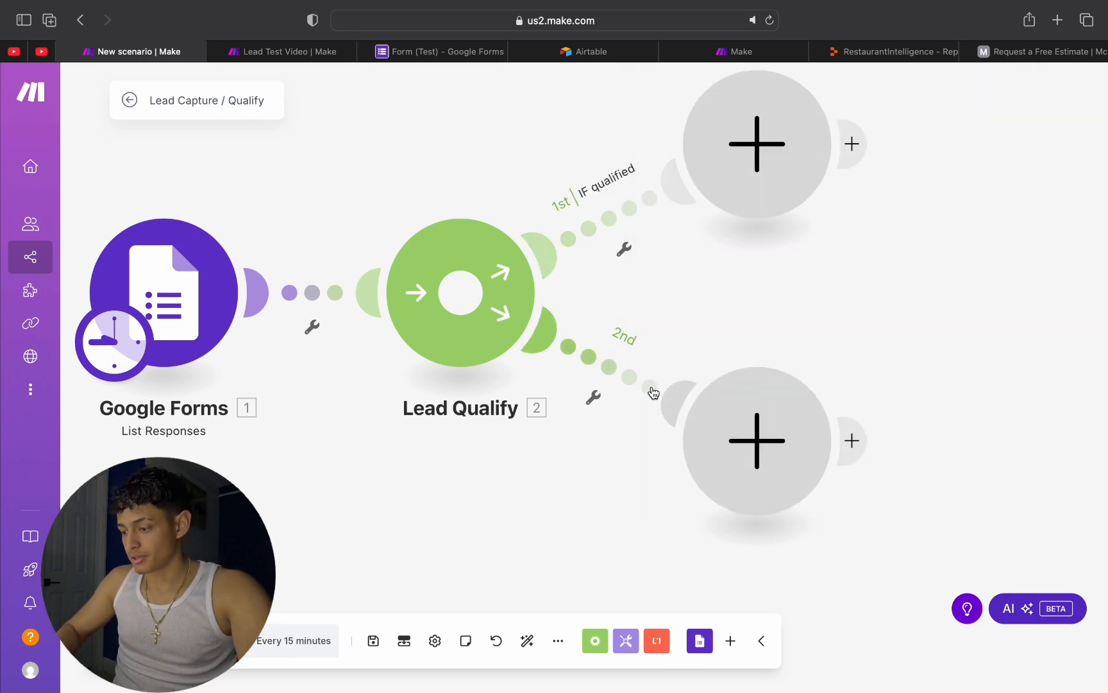
Step: Label the filter on the Lead Qualify router's second route Not qualified and save it
{"action": "left_click", "coordinate": [632, 379]}
{"action": "left_click", "coordinate": [656, 389]}
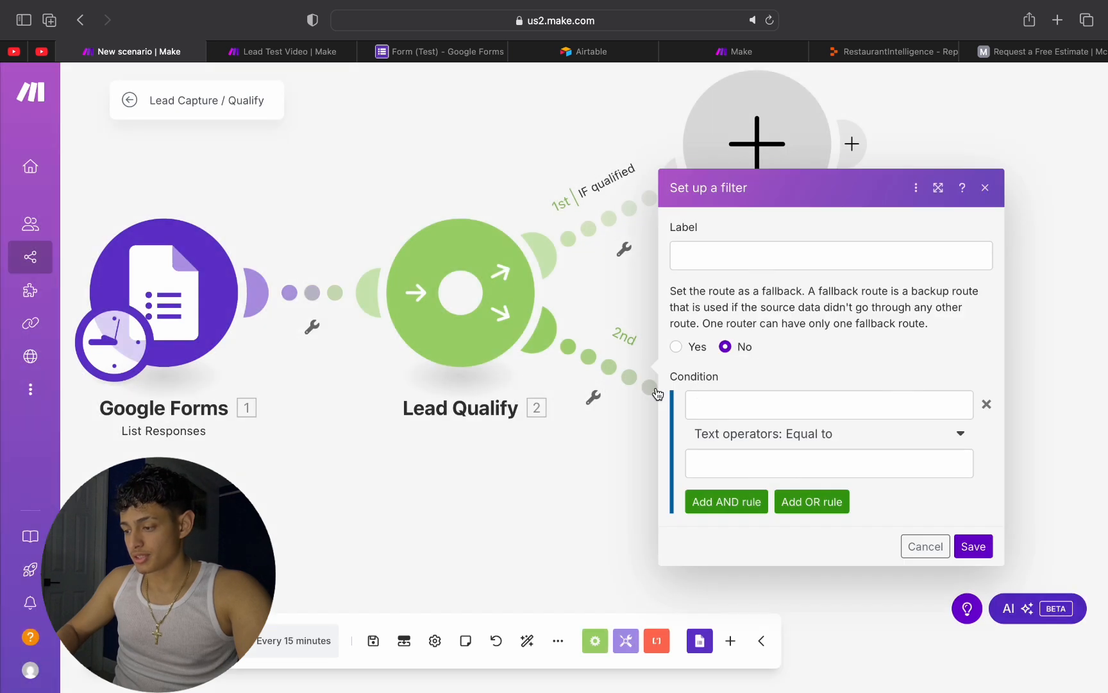
{"action": "left_click", "coordinate": [782, 251]}
{"action": "type", "text": "Not Qua"}
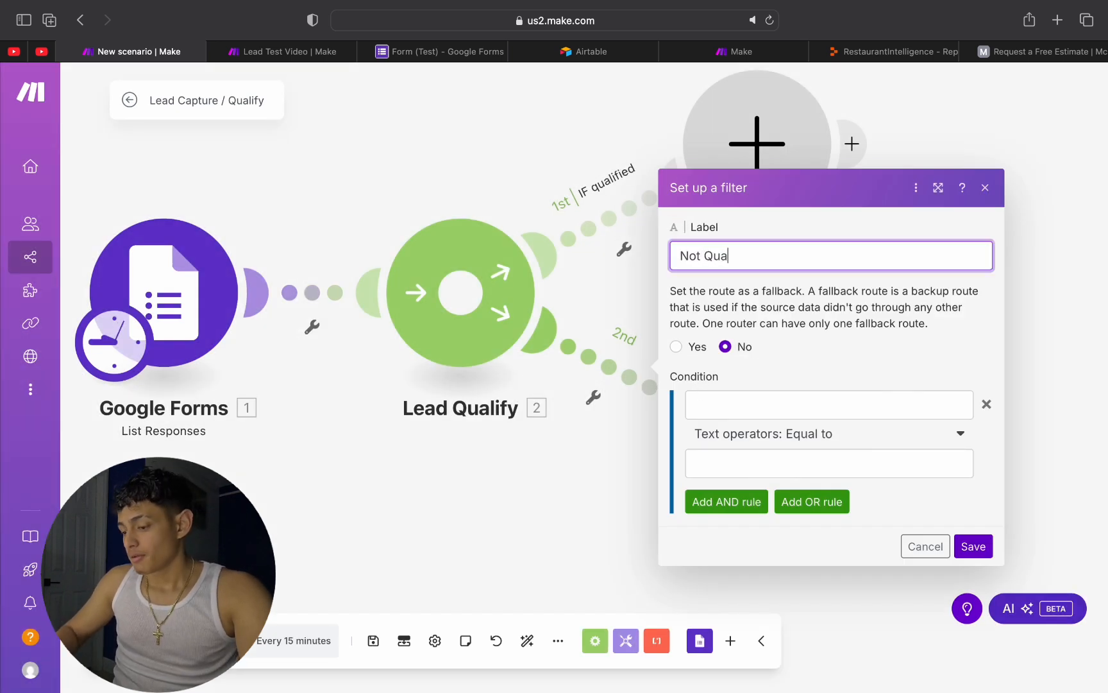
{"action": "key", "text": "BackSpace"}
{"action": "key", "text": "BackSpace"}
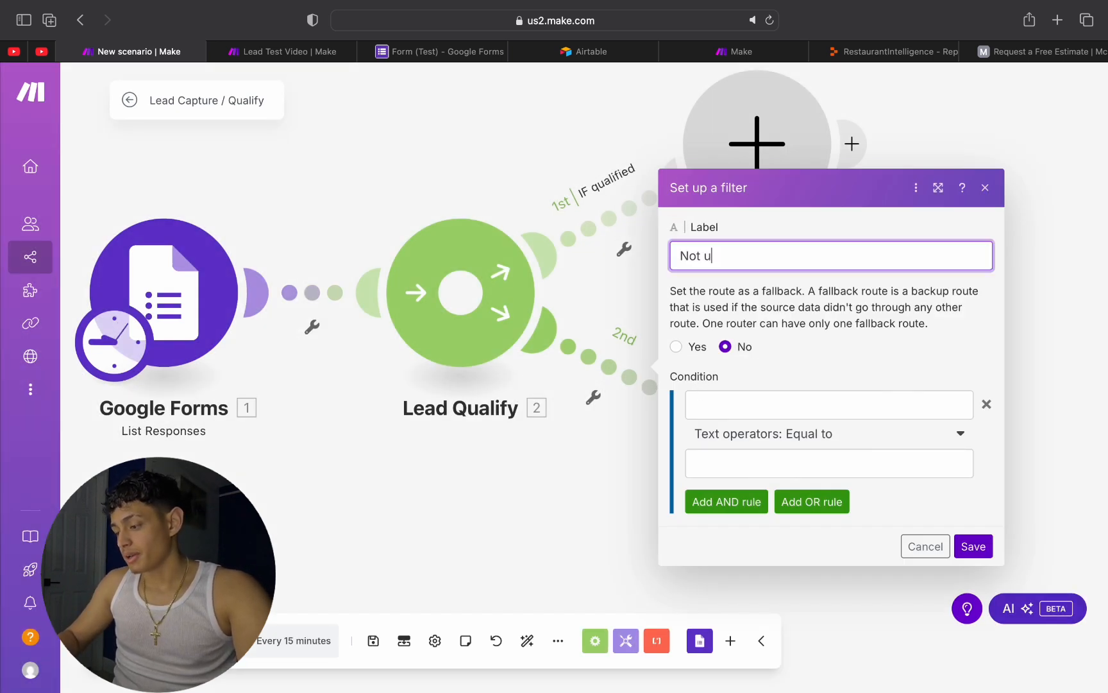
{"action": "left_click", "coordinate": [751, 400]}
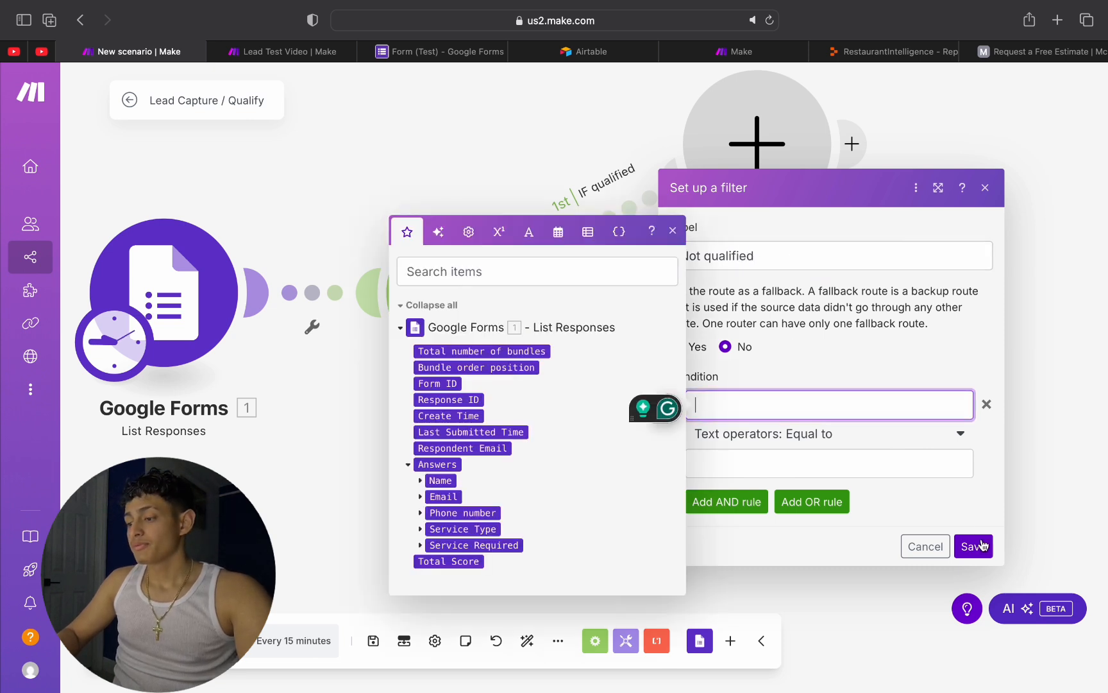
{"action": "left_click", "coordinate": [981, 546]}
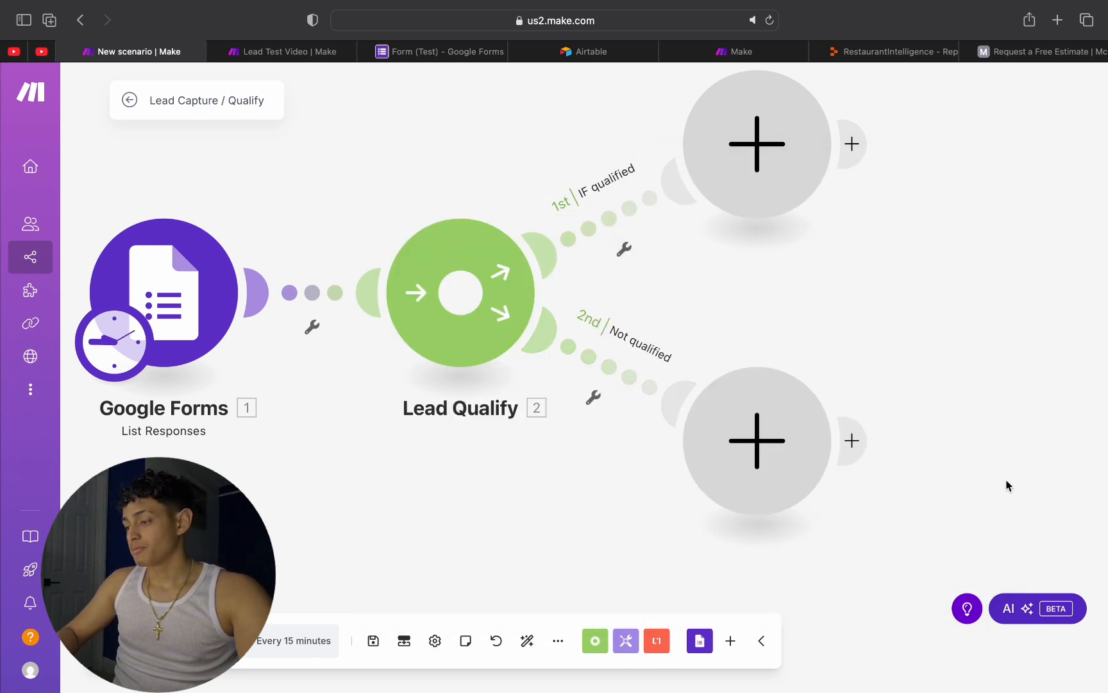
Step: Add a router at the end of the IF qualified route and name it Urgency
{"action": "left_click_drag", "start_coordinate": [781, 261], "coordinate": [747, 181]}
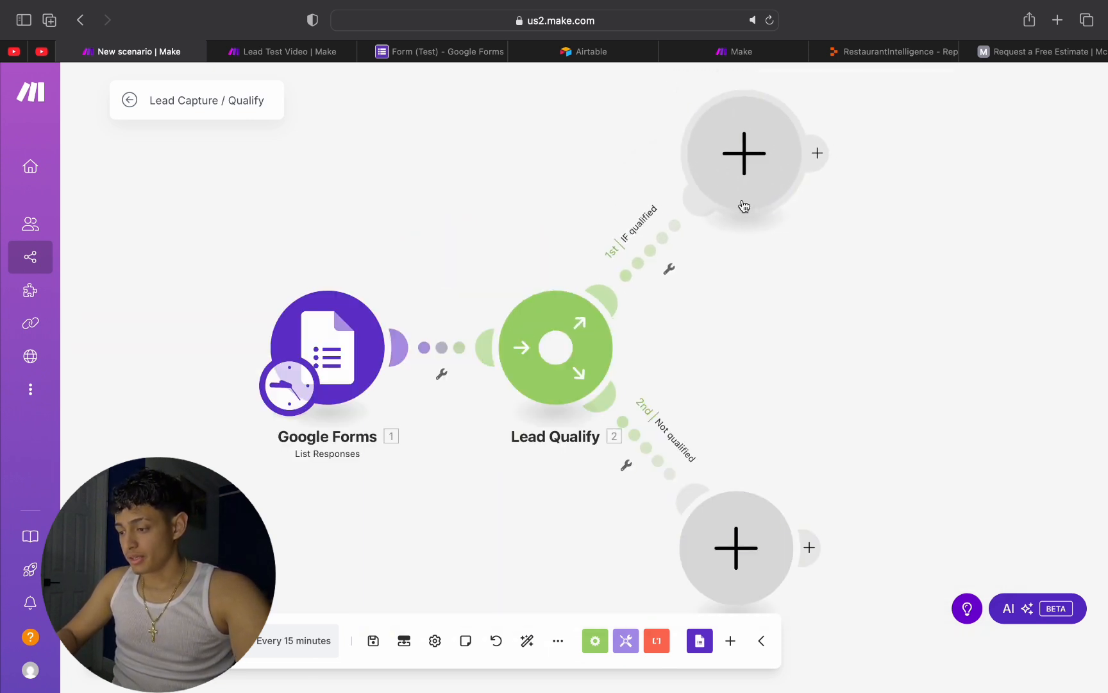
{"action": "left_click", "coordinate": [744, 192]}
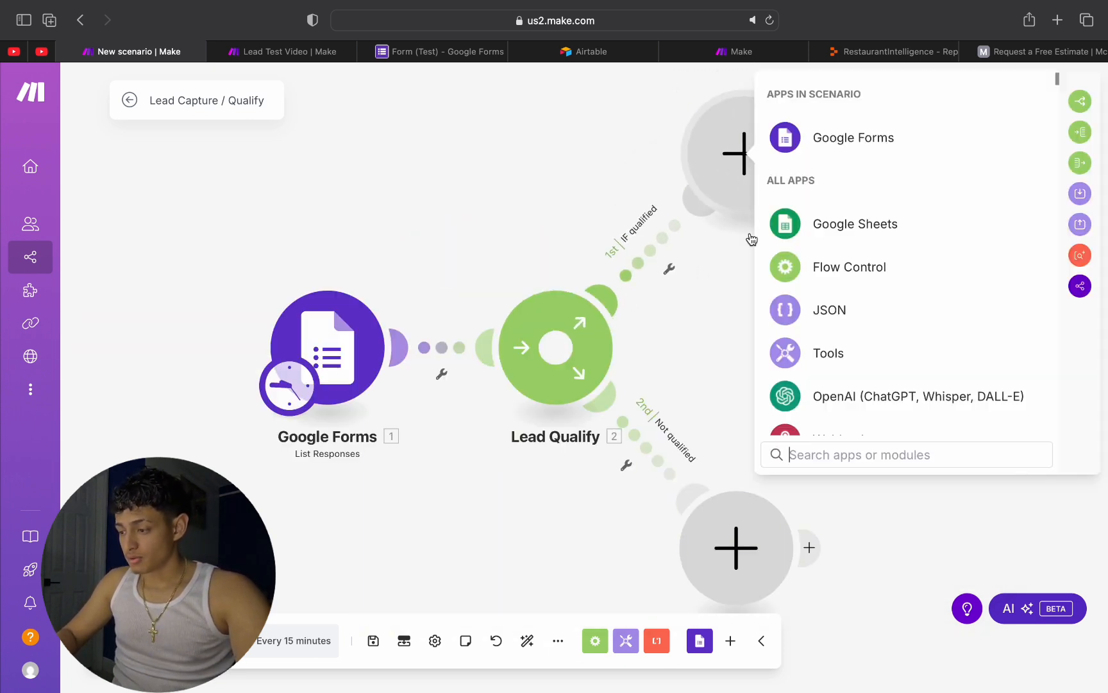
{"action": "left_click", "coordinate": [841, 273]}
{"action": "left_click", "coordinate": [859, 406]}
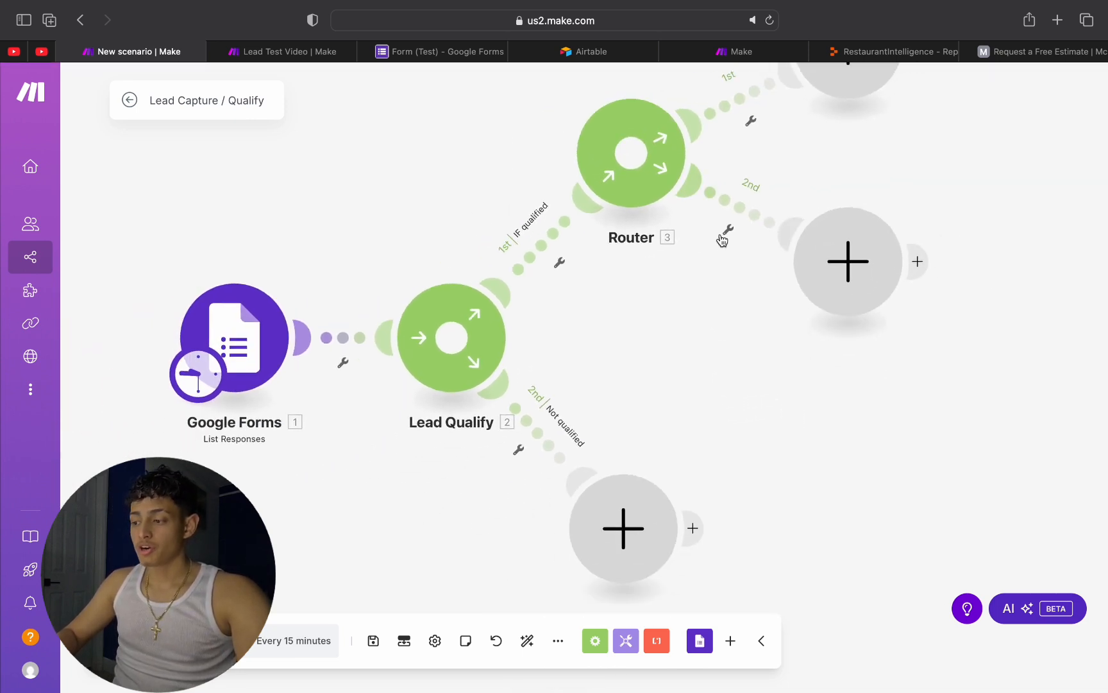
{"action": "left_click", "coordinate": [655, 154]}
{"action": "left_click", "coordinate": [682, 214]}
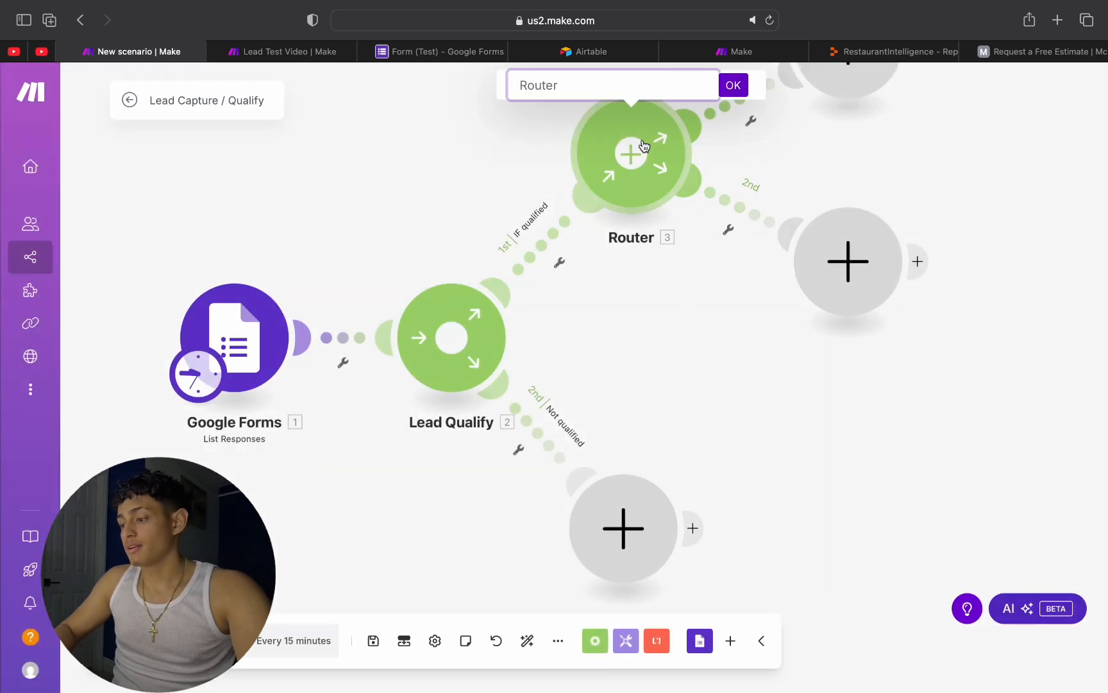
{"action": "type", "text": "Urgency"}
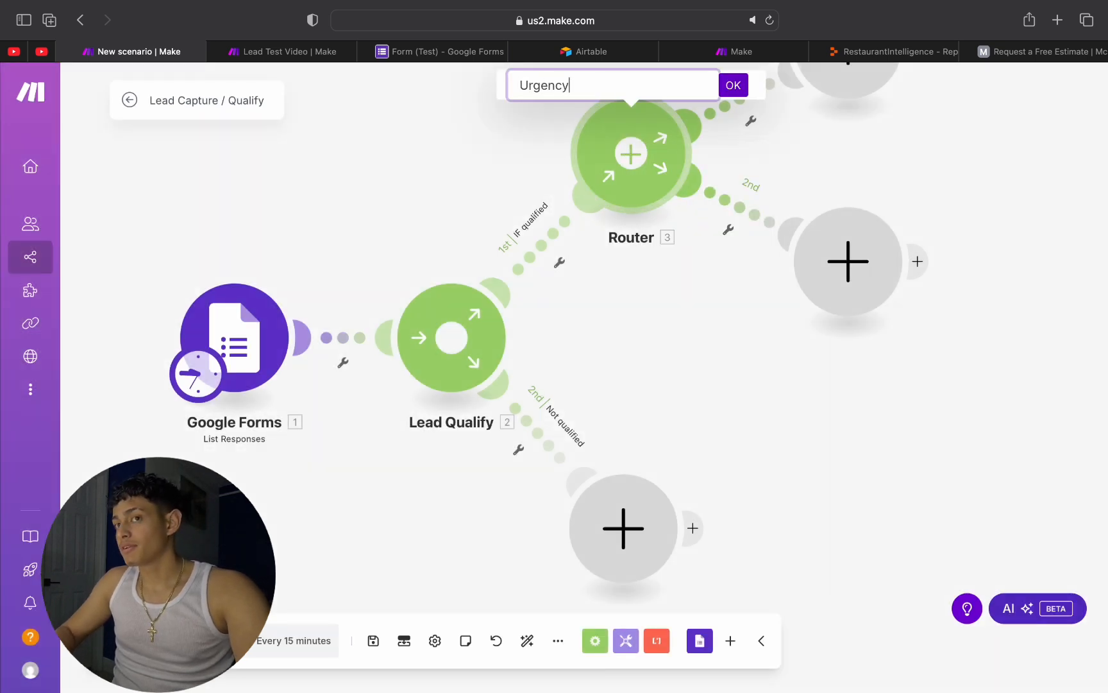
{"action": "left_click", "coordinate": [733, 84]}
Step: Add a third route to the Urgency router
{"action": "left_click_drag", "start_coordinate": [960, 213], "coordinate": [888, 336]}
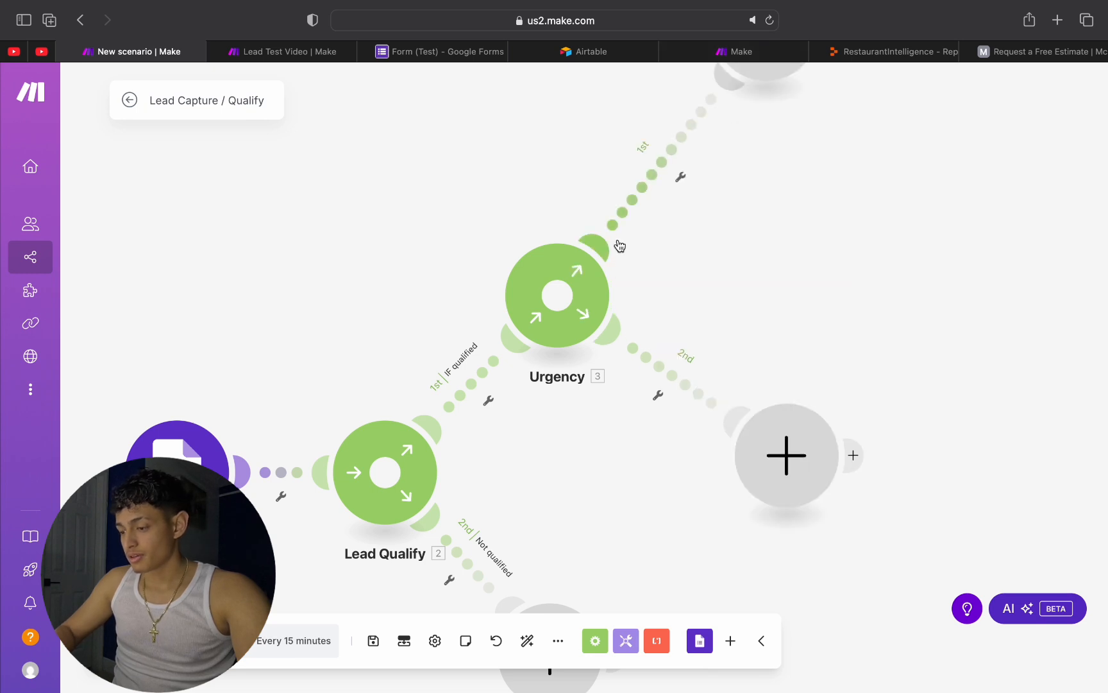
{"action": "right_click", "coordinate": [595, 296]}
{"action": "left_click", "coordinate": [648, 310]}
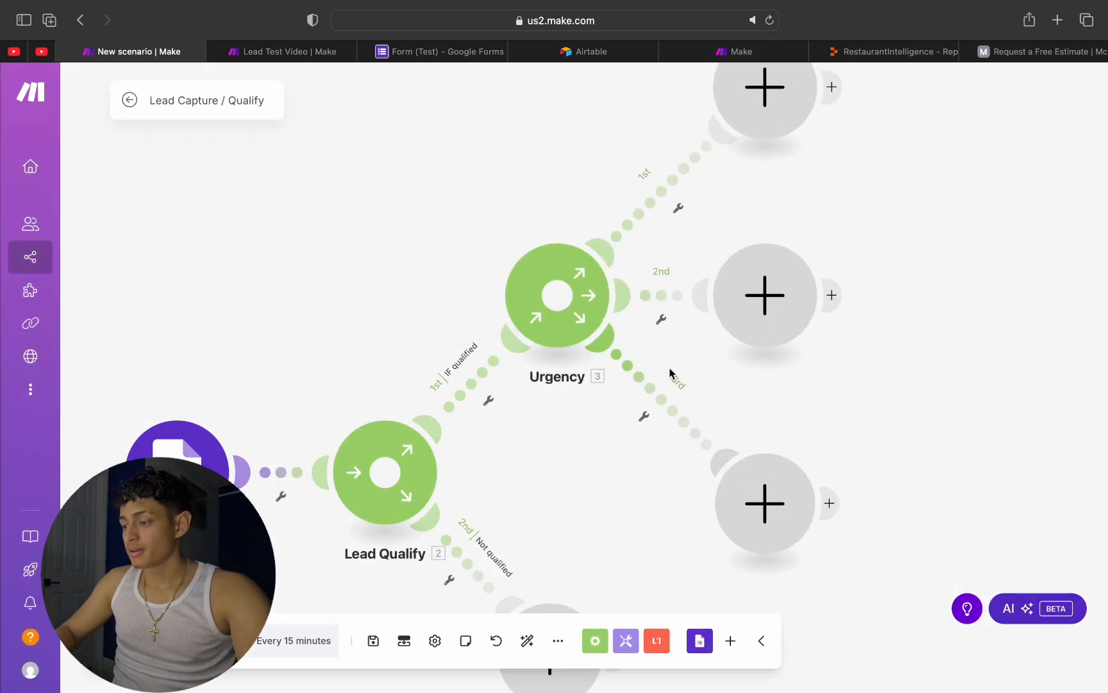
Step: Label the filter on the Urgency router's first route Immediate Attention and save it
{"action": "scroll", "coordinate": [833, 329], "scroll_direction": "up", "scroll_amount": 2}
{"action": "scroll", "coordinate": [833, 324], "scroll_direction": "down", "scroll_amount": 2}
{"action": "left_click_drag", "start_coordinate": [883, 193], "coordinate": [837, 342]}
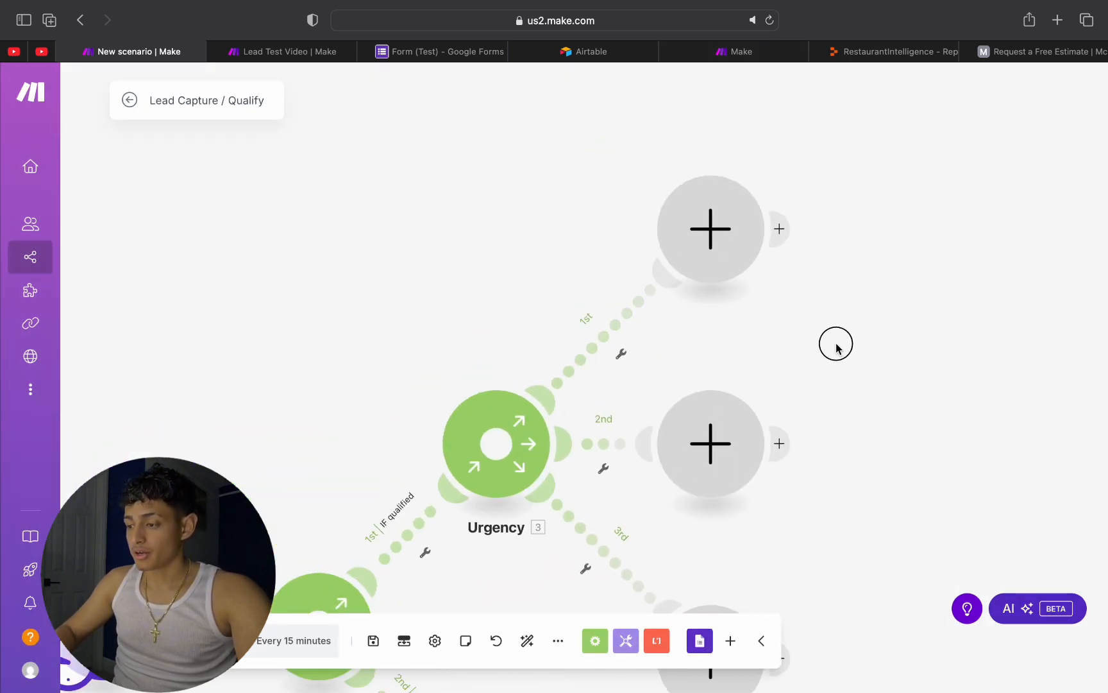
{"action": "left_click_drag", "start_coordinate": [836, 251], "coordinate": [837, 69]}
{"action": "left_click", "coordinate": [622, 170]}
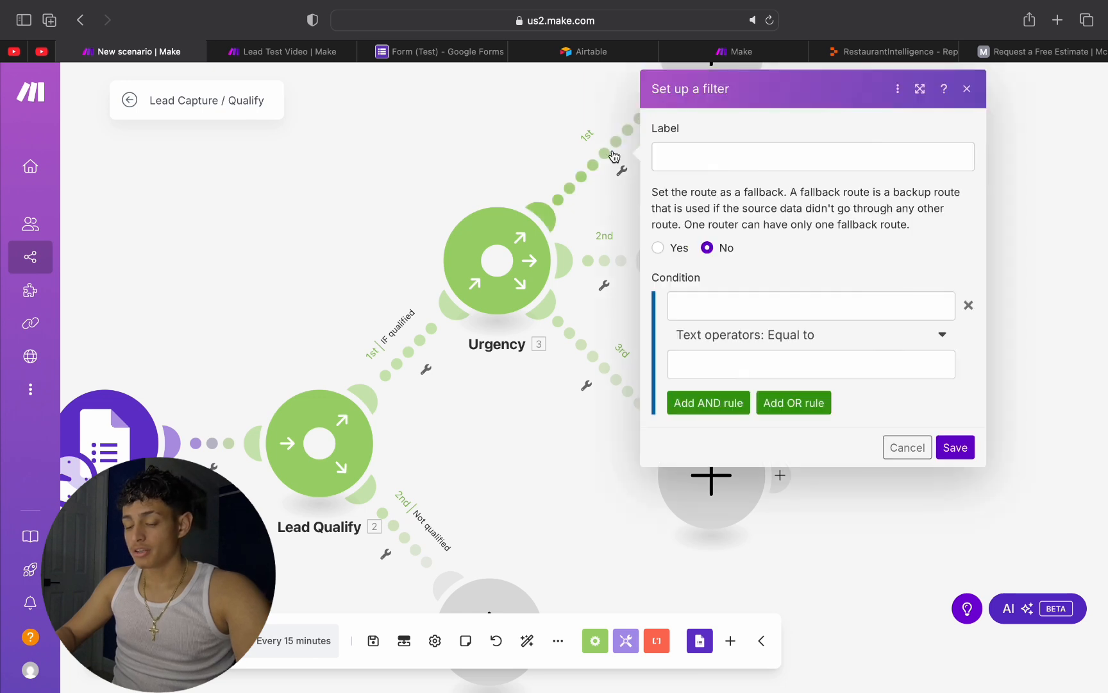
{"action": "left_click", "coordinate": [774, 159]}
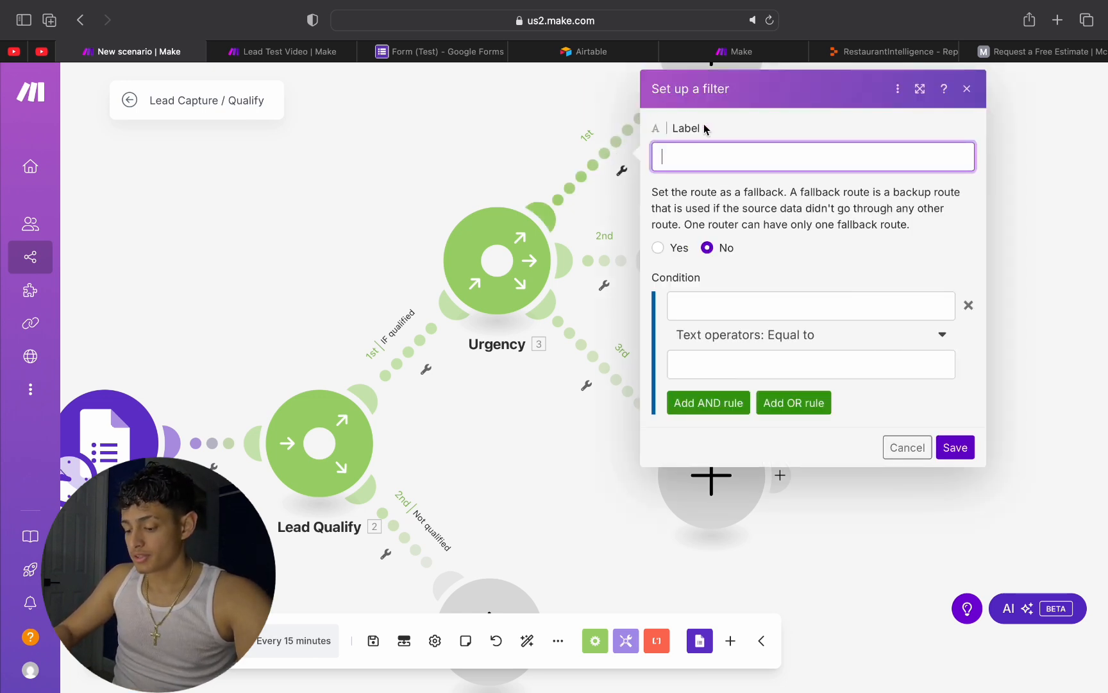
{"action": "type", "text": "Immediate"}
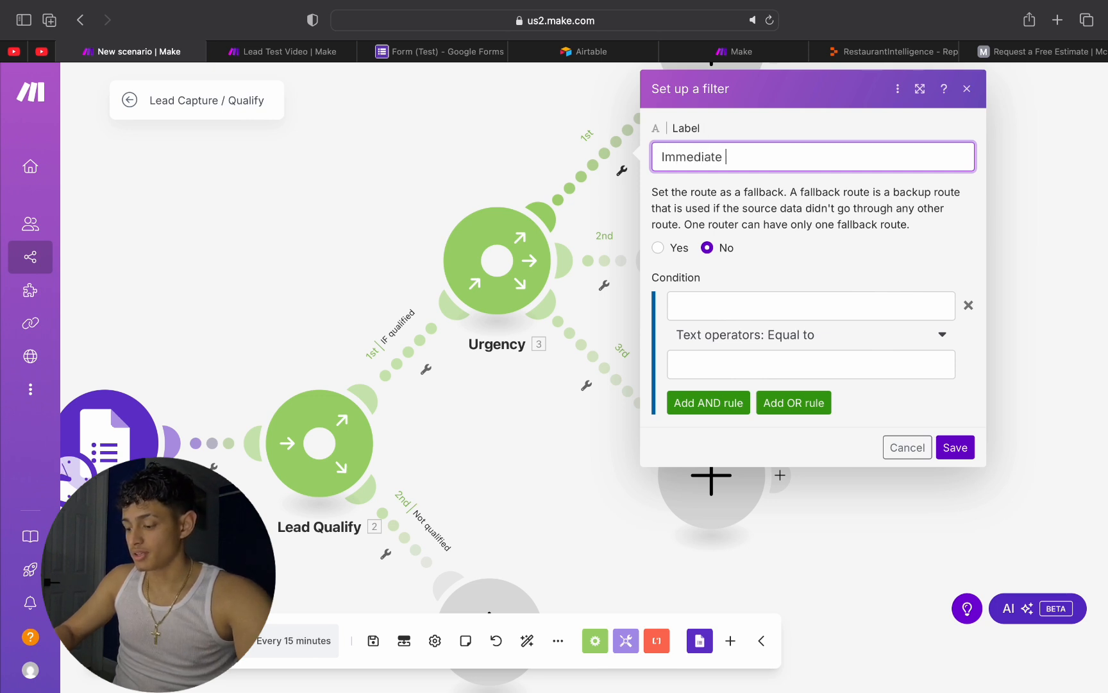
{"action": "type", "text": " Attention"}
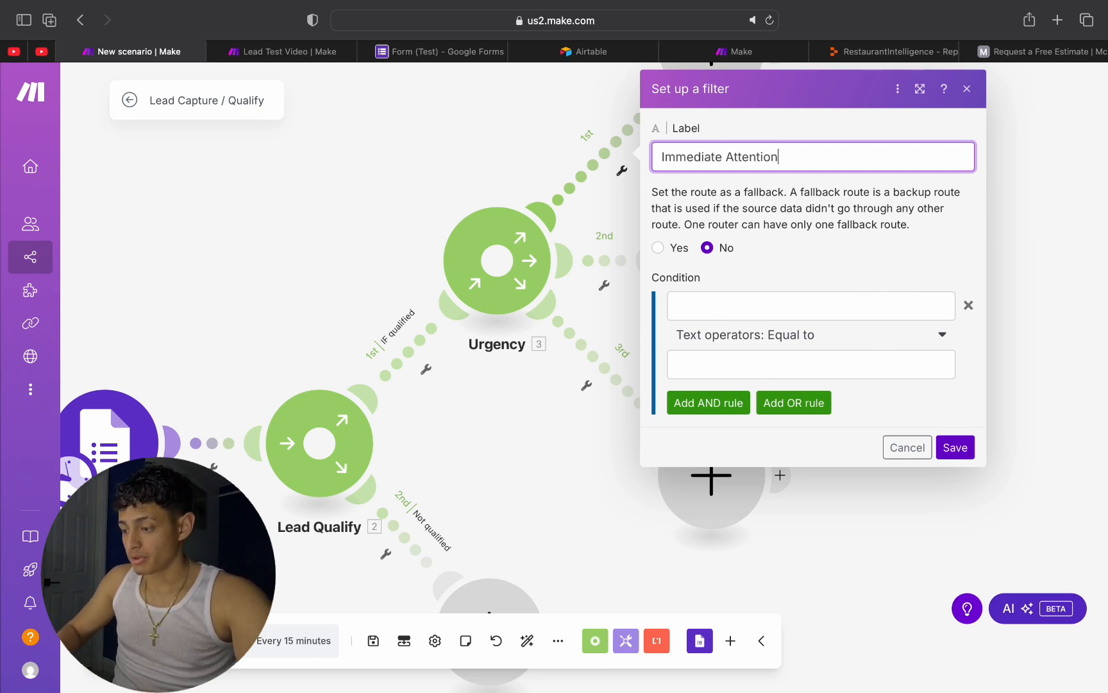
{"action": "left_click", "coordinate": [954, 443]}
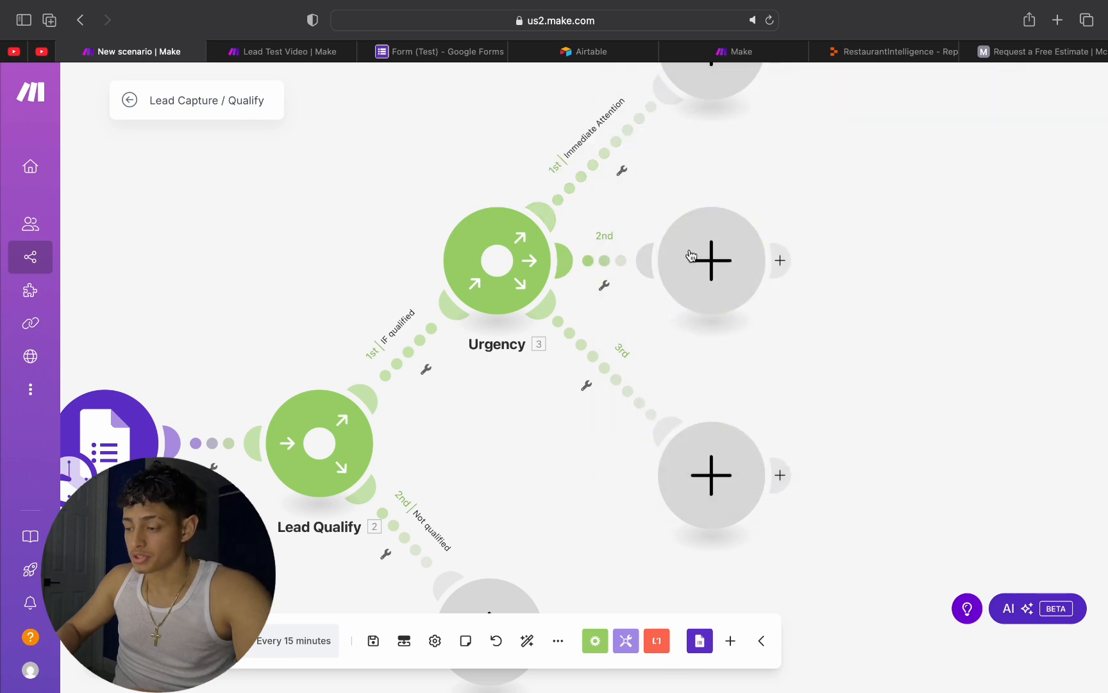
Step: Move the Urgency router's second empty module farther from the router, and save that route's filter with the label Can Wait
{"action": "left_click_drag", "start_coordinate": [705, 249], "coordinate": [767, 255]}
{"action": "left_click", "coordinate": [636, 284]}
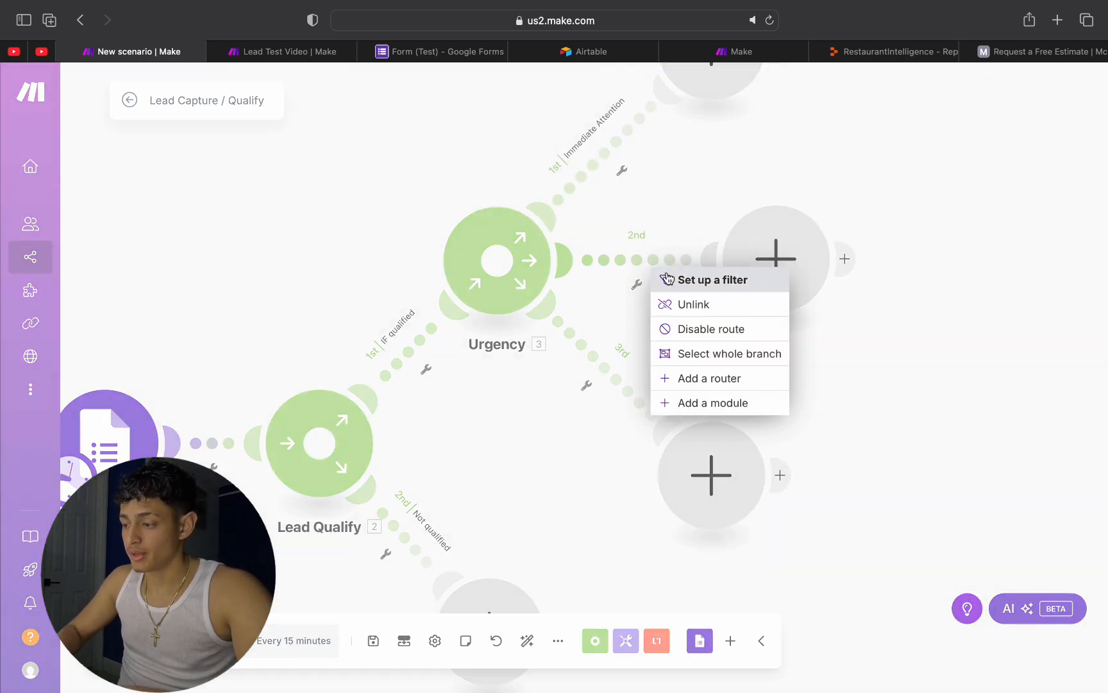
{"action": "left_click", "coordinate": [685, 277]}
{"action": "left_click", "coordinate": [760, 149]}
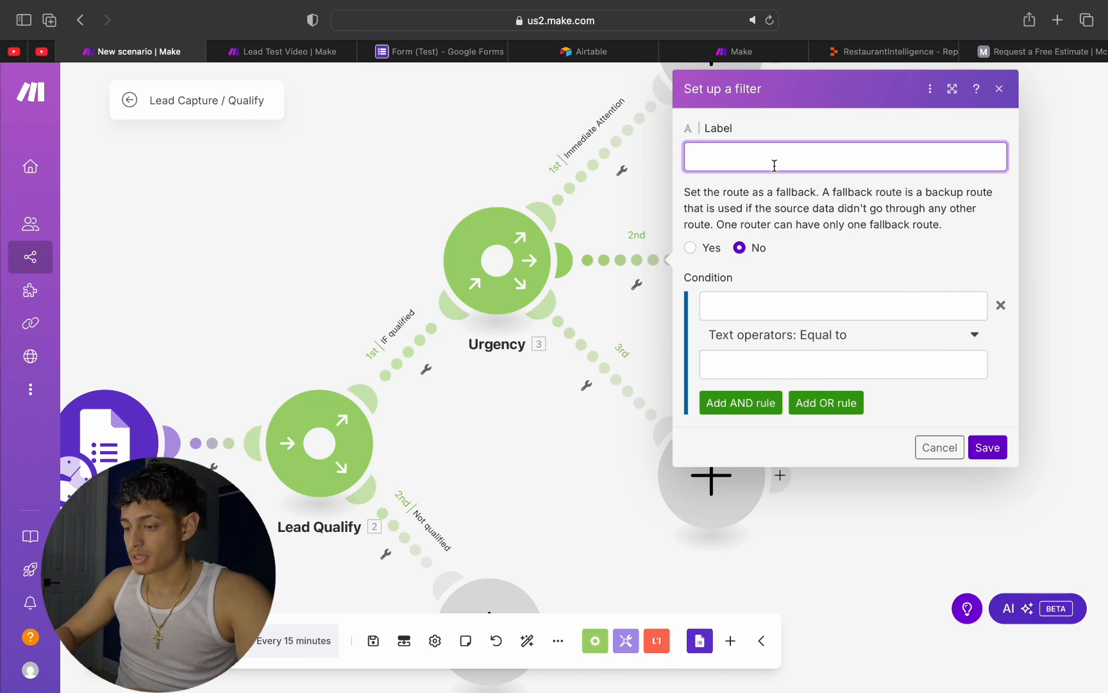
{"action": "left_click", "coordinate": [385, 103]}
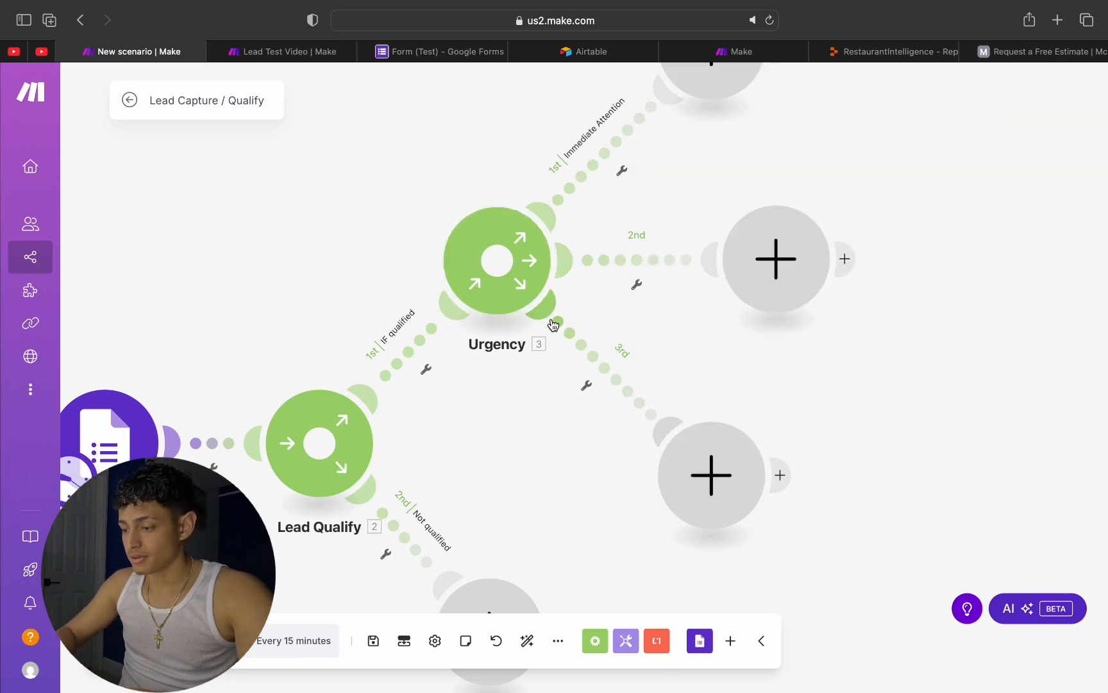
{"action": "left_click", "coordinate": [636, 284]}
{"action": "left_click", "coordinate": [714, 277]}
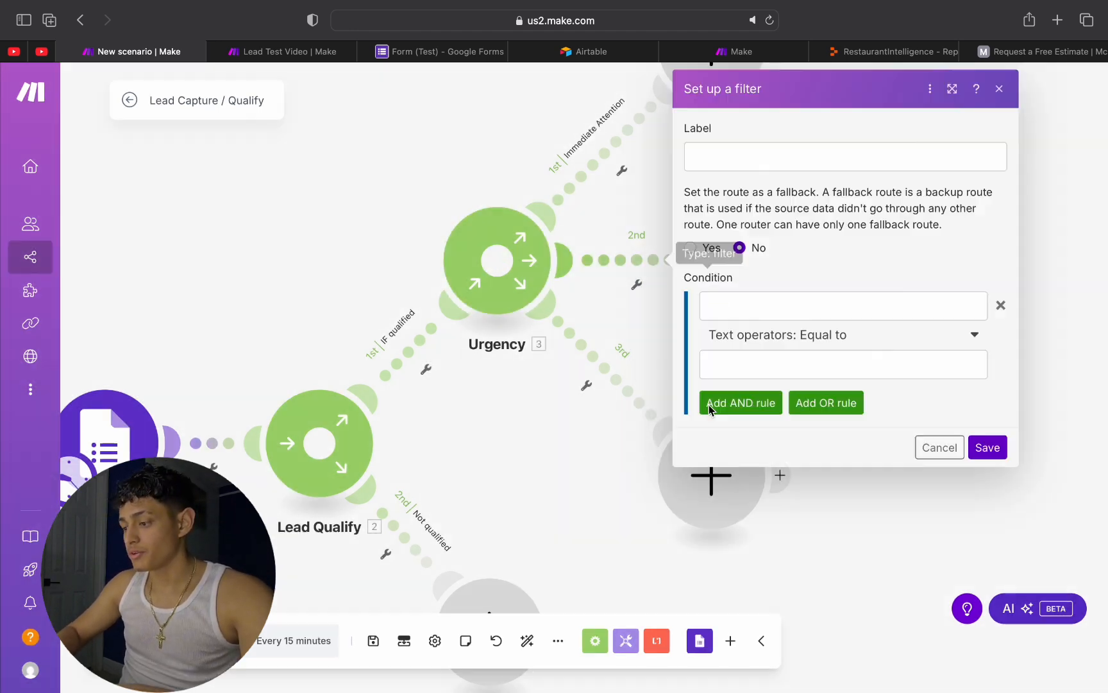
{"action": "left_click", "coordinate": [777, 152]}
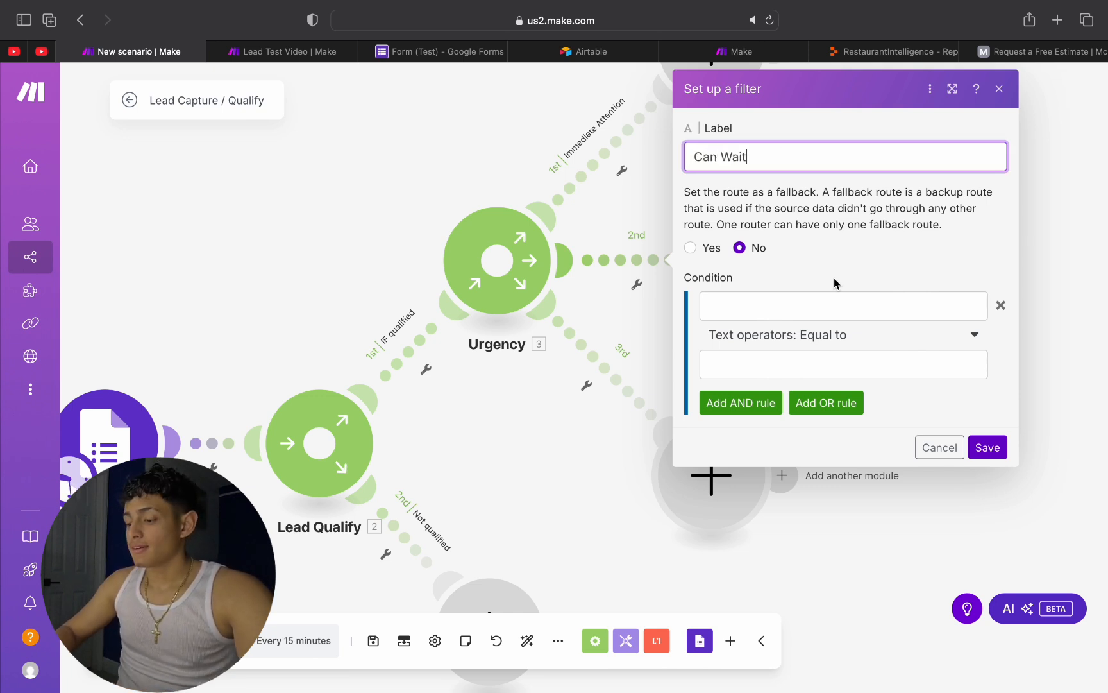
{"action": "left_click", "coordinate": [991, 450]}
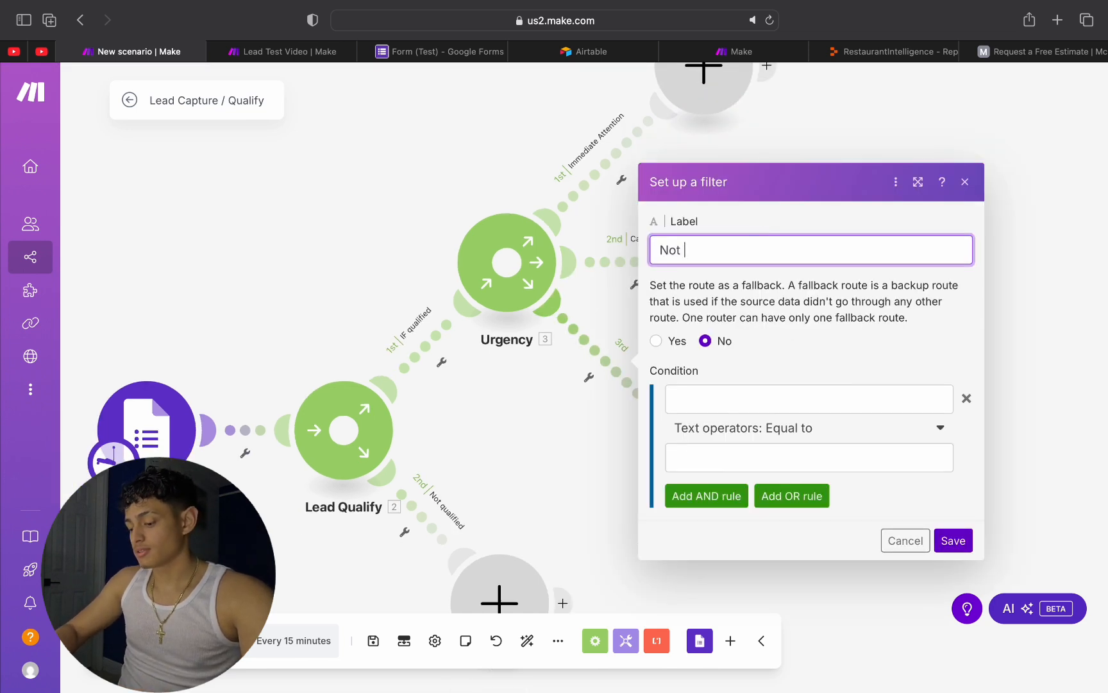
Step: Label the filter on the Urgency router's third route Not Urgent and save it
{"action": "type", "text": "Not Urgent"}
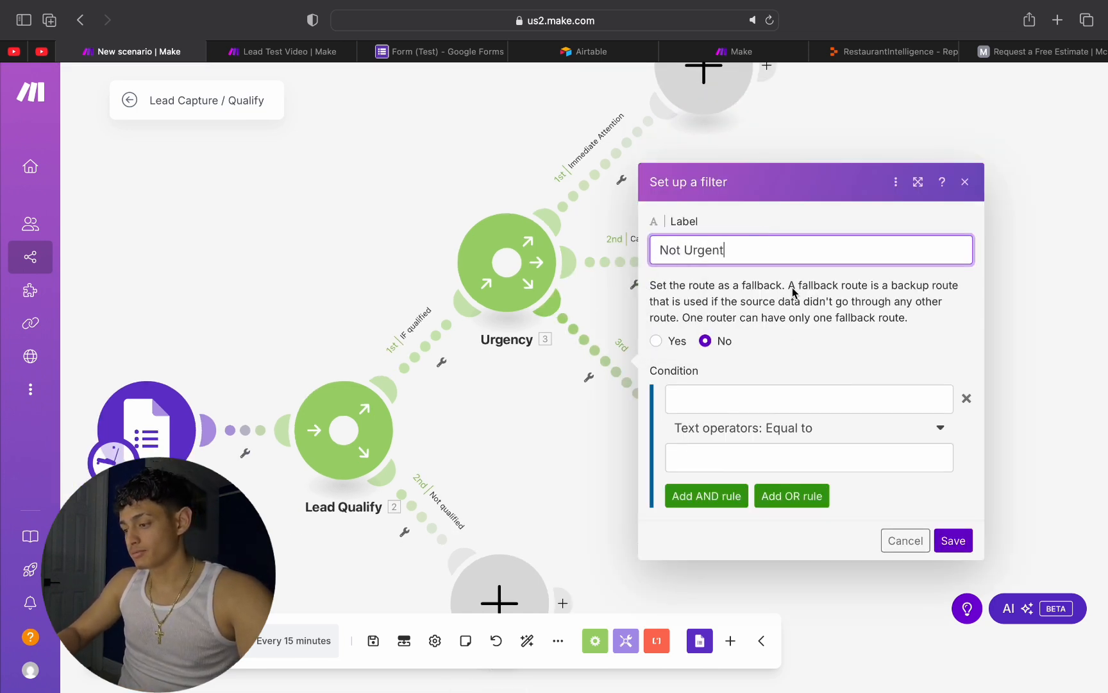
{"action": "left_click", "coordinate": [953, 541]}
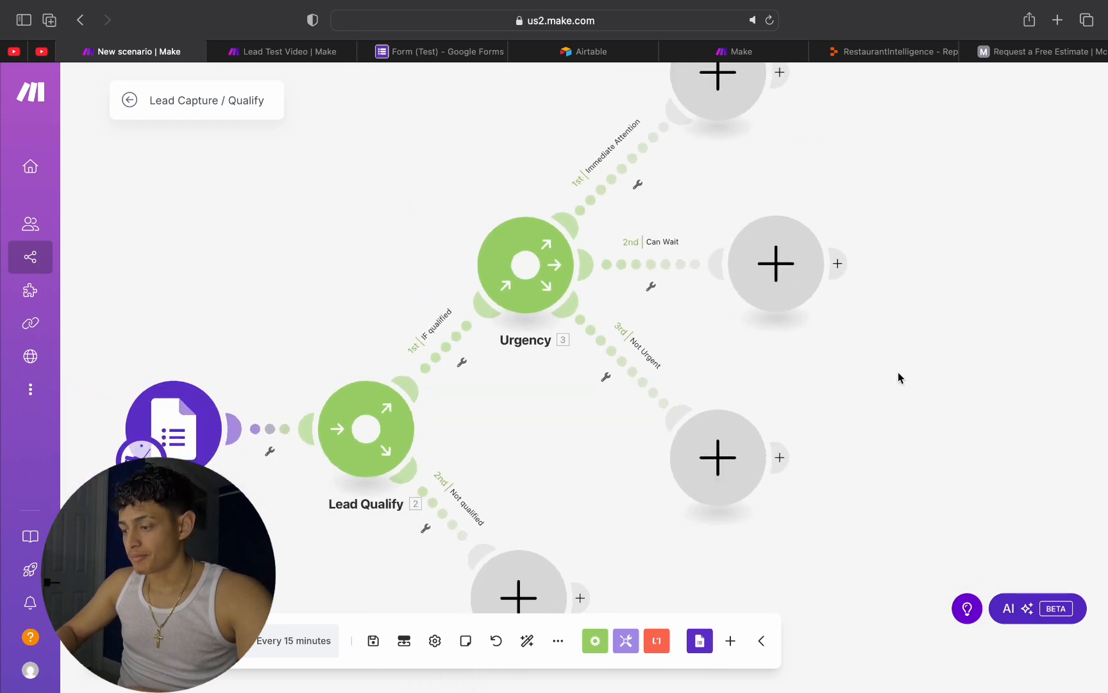
{"action": "right_click", "coordinate": [898, 375]}
{"action": "left_click", "coordinate": [833, 369]}
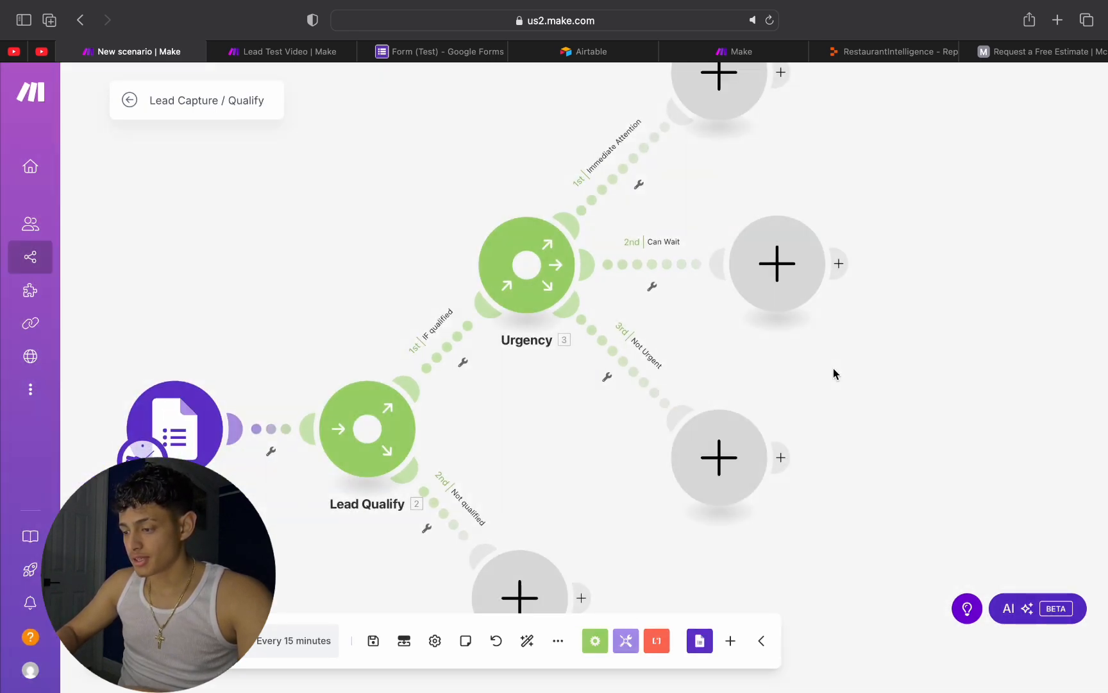
Step: Reposition the empty module on the Not qualified route lower and make it a Gmail Send an Email module
{"action": "left_click_drag", "start_coordinate": [833, 368], "coordinate": [906, 165]}
{"action": "left_click", "coordinate": [592, 324]}
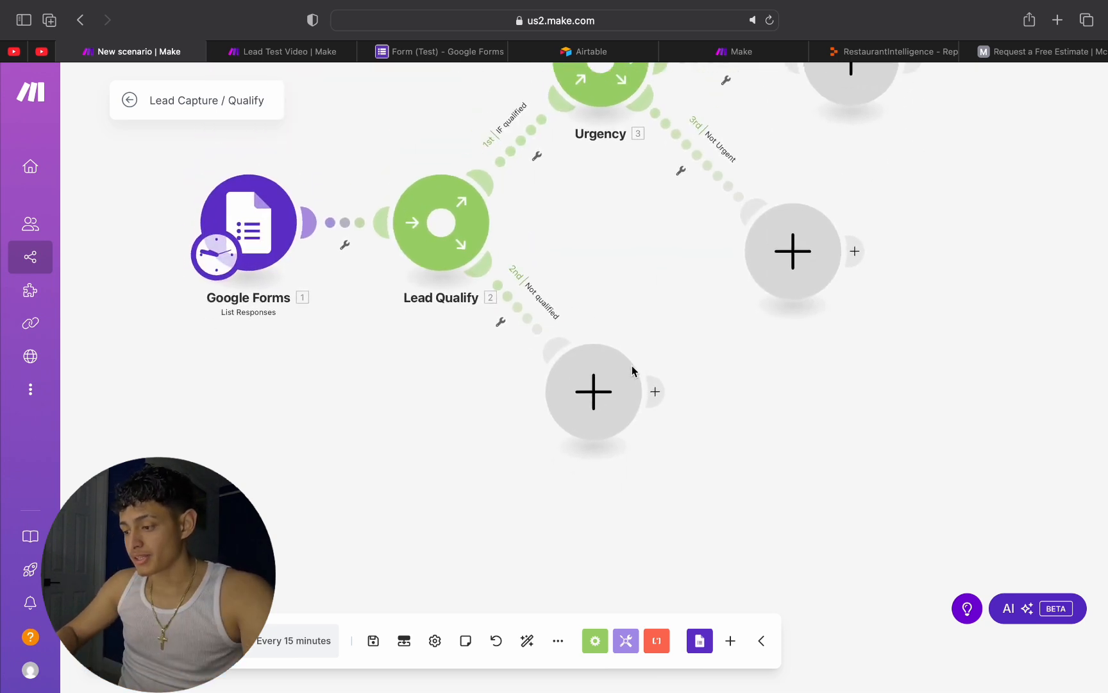
{"action": "left_click_drag", "start_coordinate": [633, 367], "coordinate": [588, 421]}
{"action": "left_click_drag", "start_coordinate": [569, 318], "coordinate": [577, 186]}
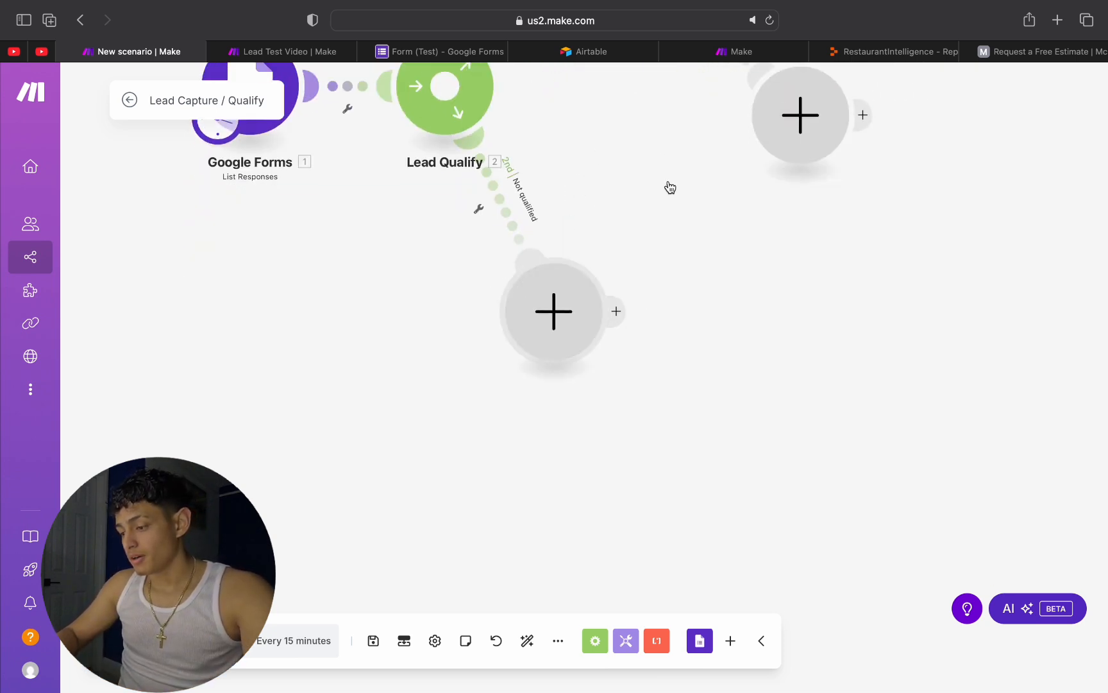
{"action": "left_click", "coordinate": [566, 327]}
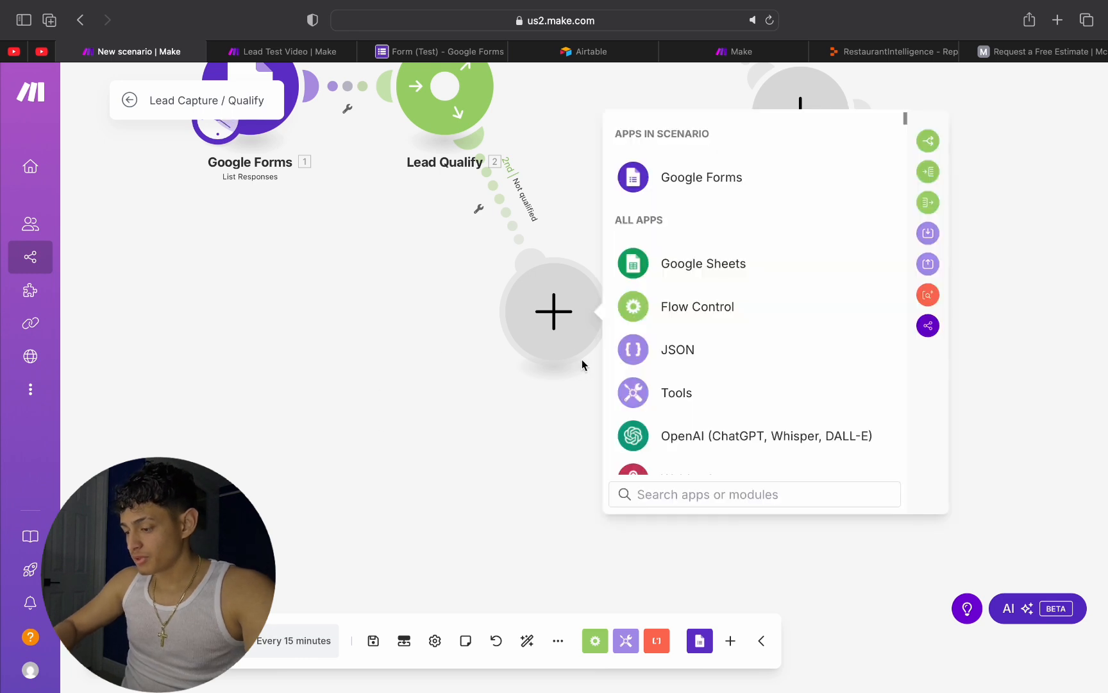
{"action": "type", "text": "gmai"}
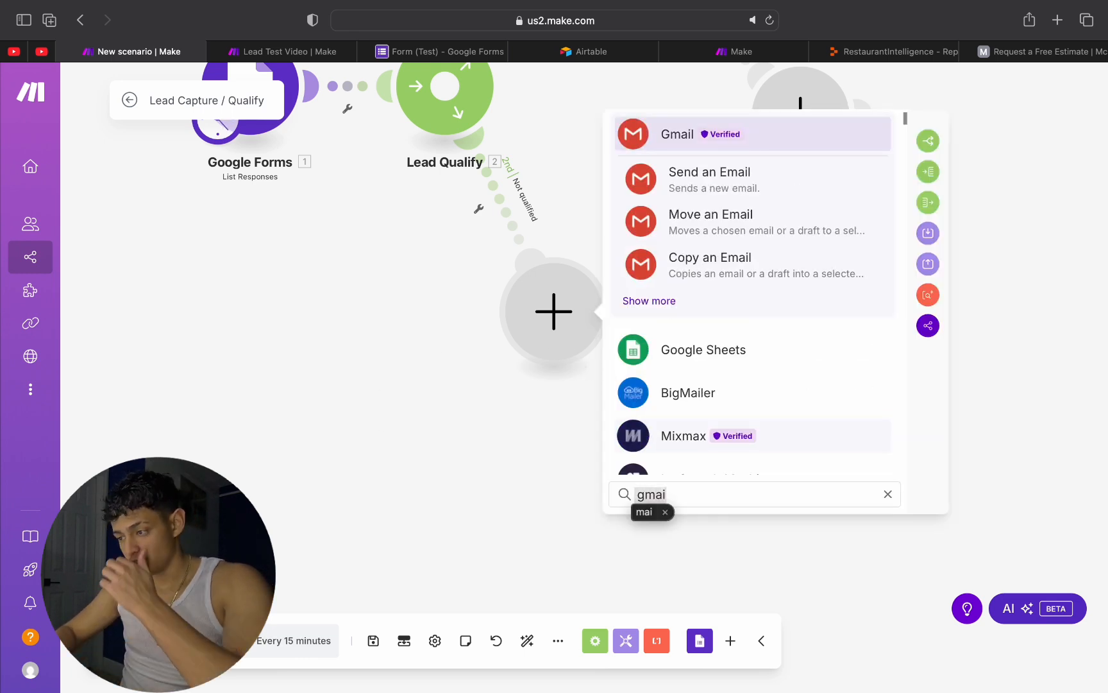
{"action": "left_click", "coordinate": [738, 179]}
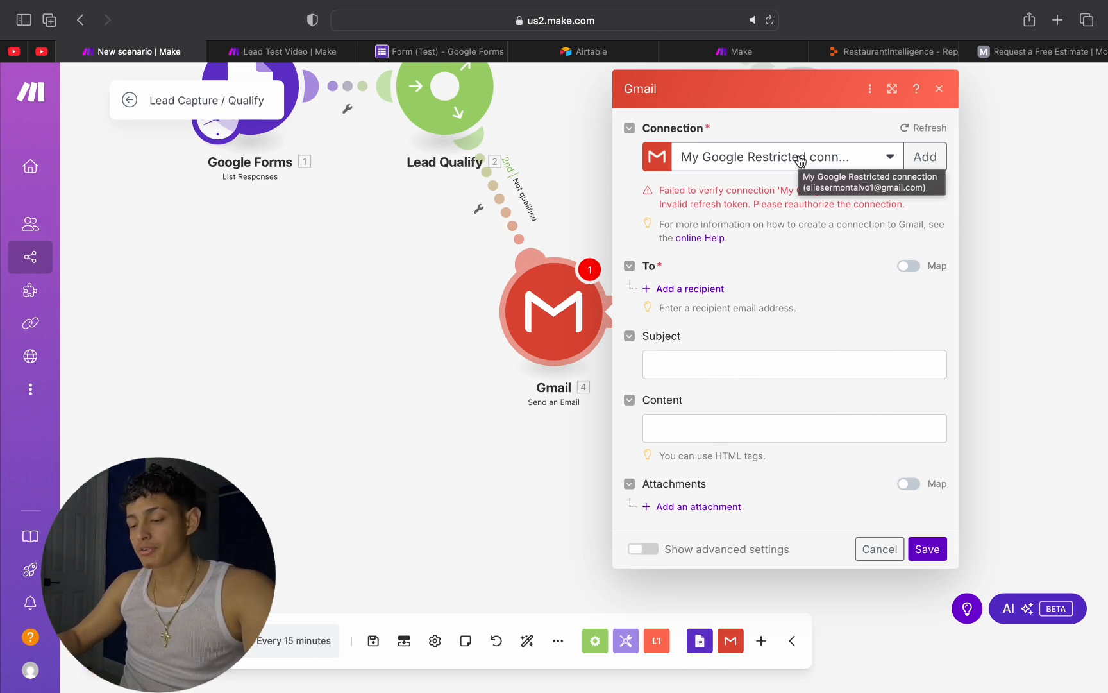
Step: Add a blank recipient and enter "Hey Were sorry were not able to work with you right now we don't do corporate deals fam!'" as the subject
{"action": "left_click", "coordinate": [690, 289]}
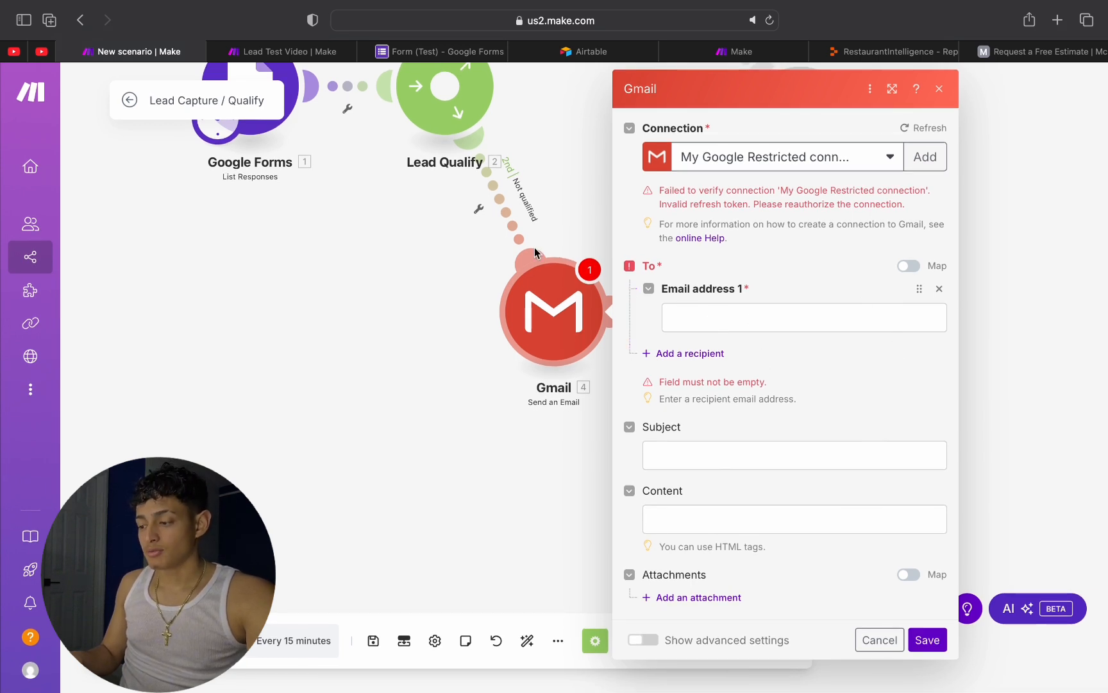
{"action": "left_click", "coordinate": [694, 459]}
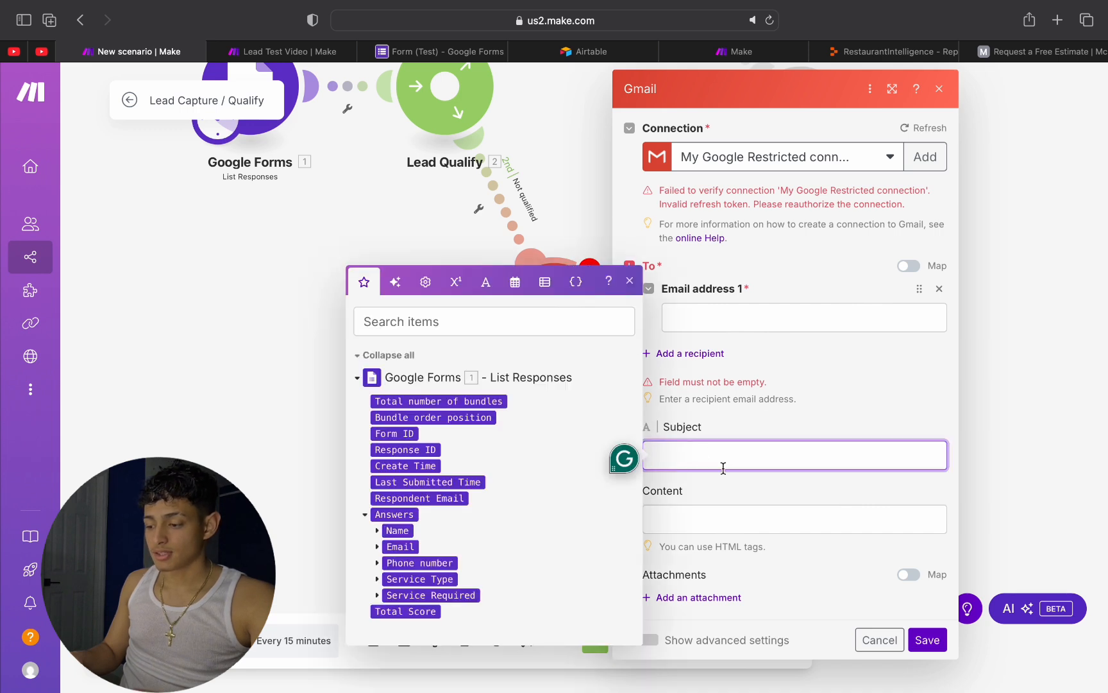
{"action": "type", "text": "Hey"}
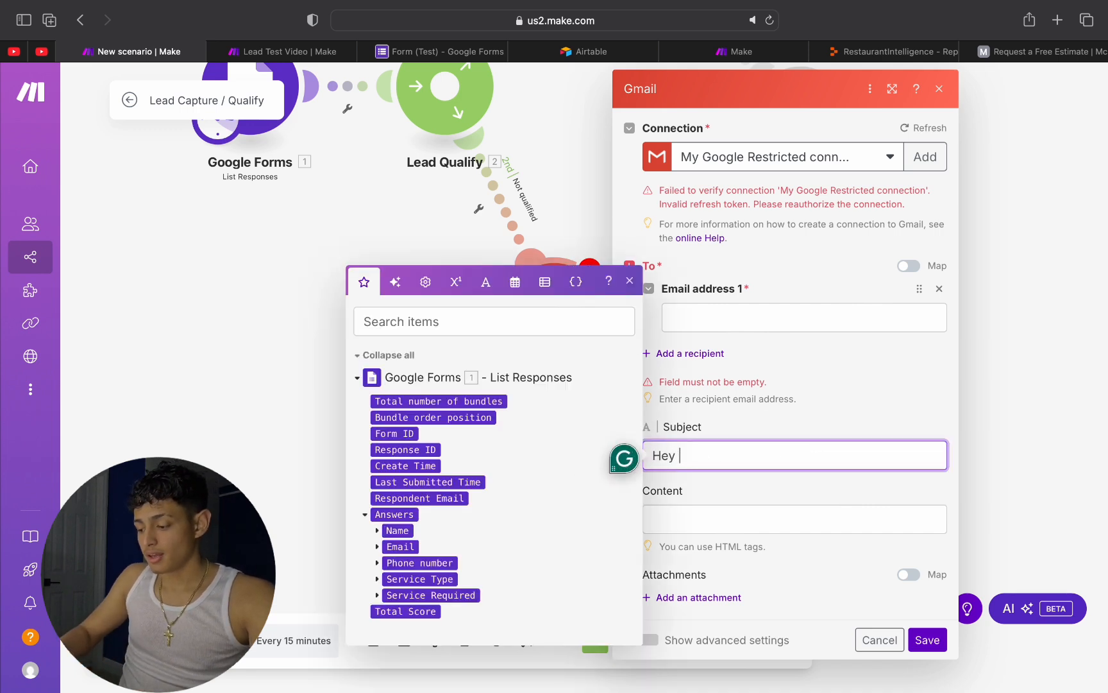
{"action": "type", "text": " Were sorry were not able to work with you"}
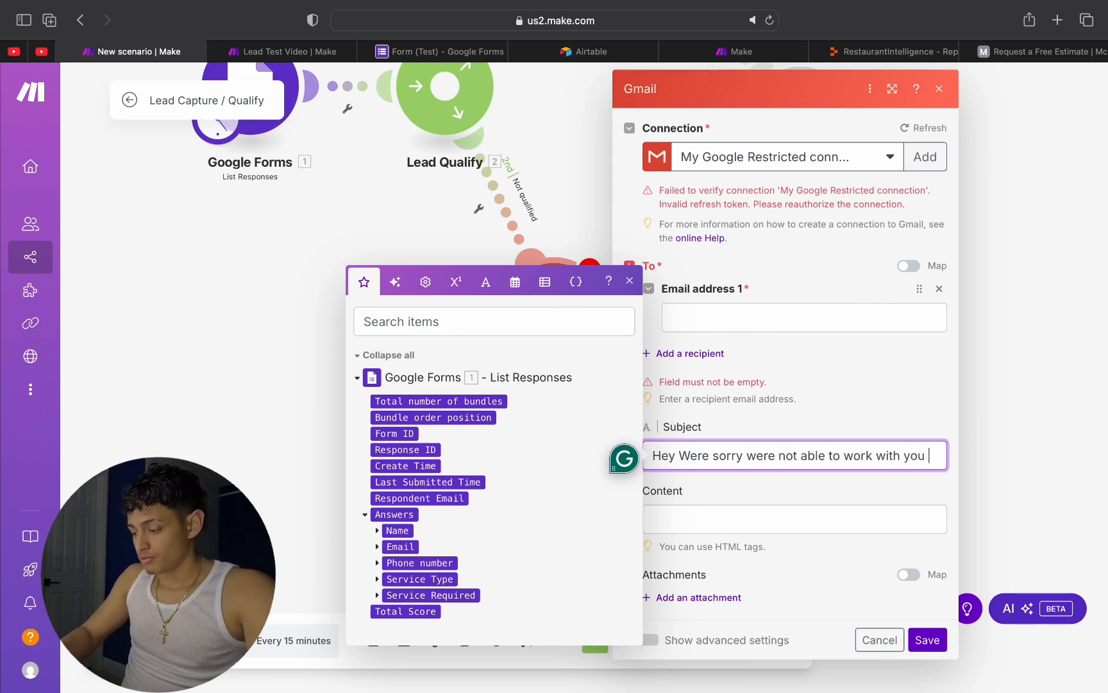
{"action": "type", "text": "right now we don't do com"}
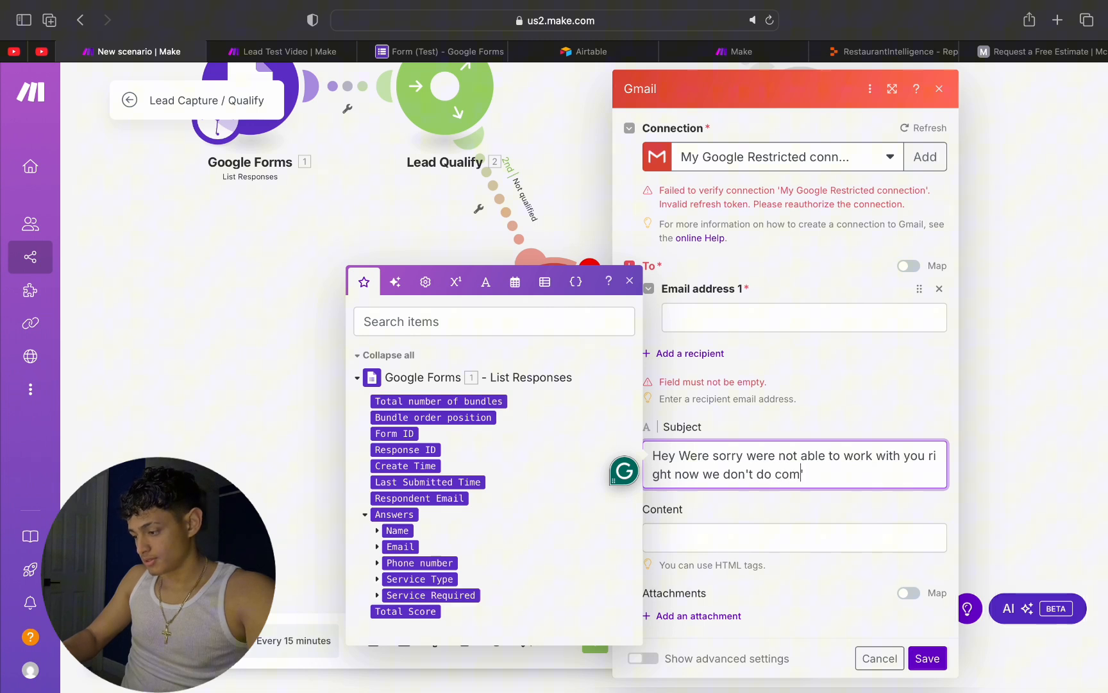
{"action": "key", "text": "BackSpace"}
{"action": "type", "text": "rpo"}
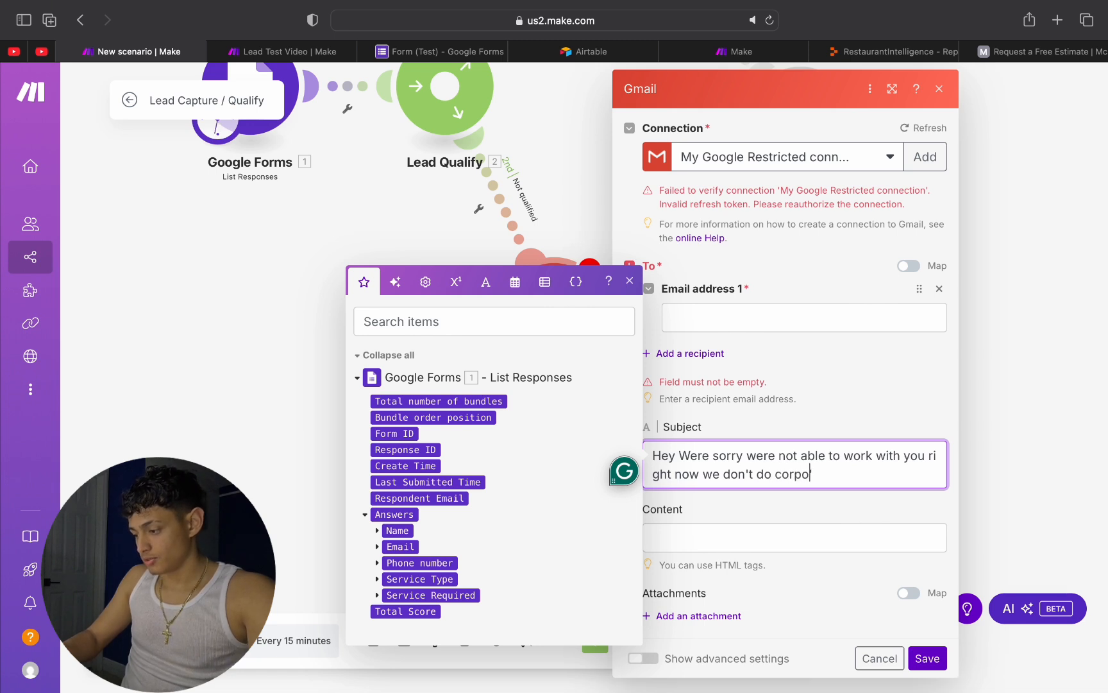
{"action": "type", "text": "rate deals "}
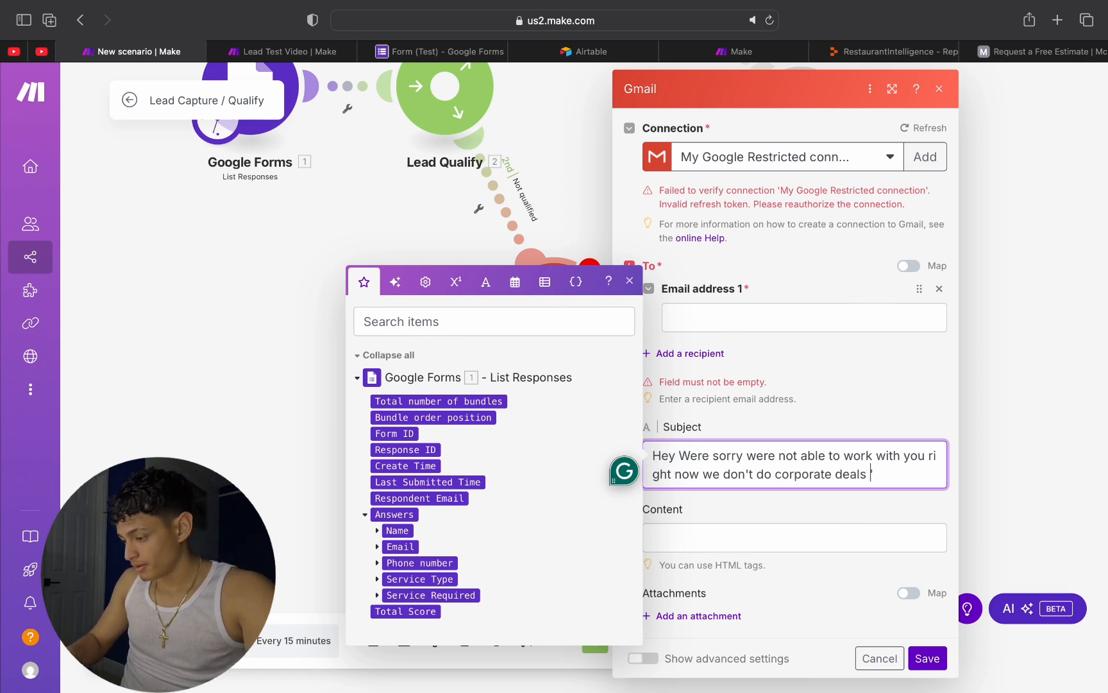
{"action": "type", "text": "fam!'"}
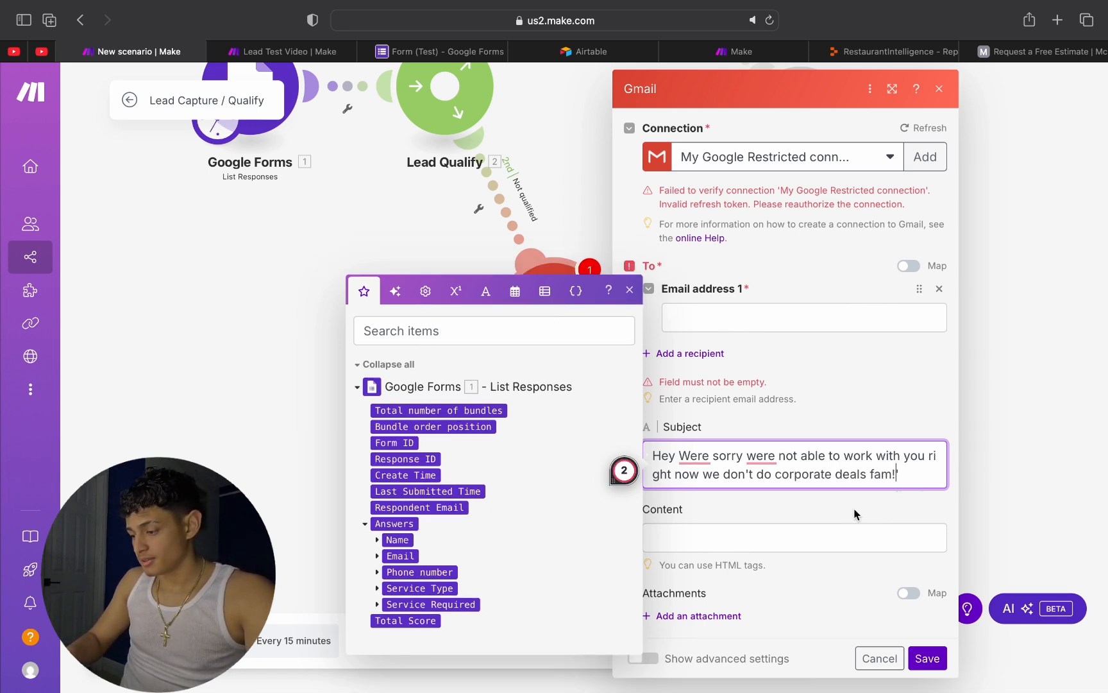
Step: Copy the Gmail module's subject text into the email content and clear the subject
{"action": "left_click", "coordinate": [901, 423]}
{"action": "left_click", "coordinate": [724, 479]}
{"action": "triple_click", "coordinate": [724, 479]}
{"action": "key", "text": "super+c"}
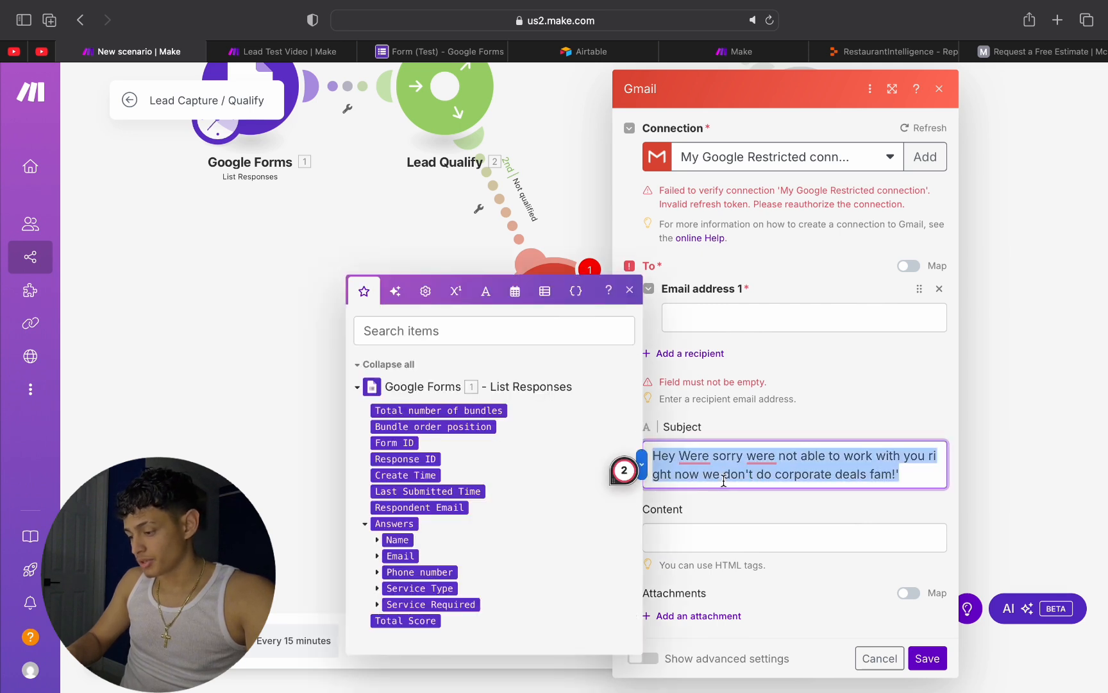
{"action": "left_click", "coordinate": [693, 538]}
{"action": "key", "text": "super+v"}
{"action": "triple_click", "coordinate": [741, 470]}
{"action": "key", "text": "BackSpace"}
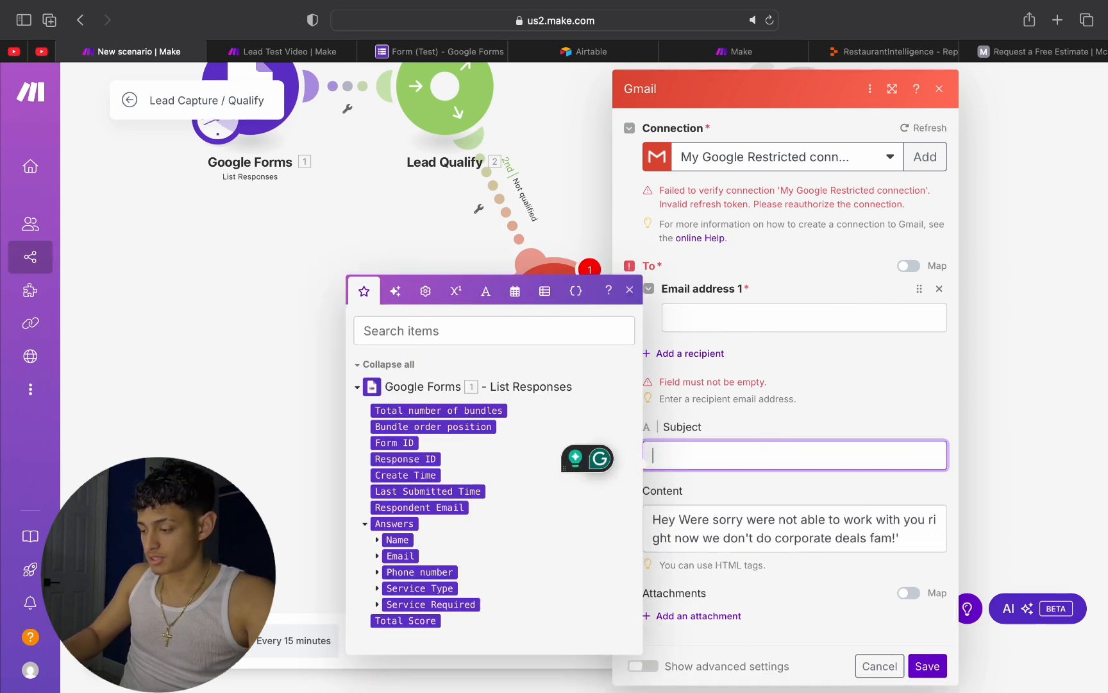
Step: Set the email subject to "Thanks for your interest Senior!" and save the Gmail module with the recipient left blank
{"action": "type", "text": "Thanks for "}
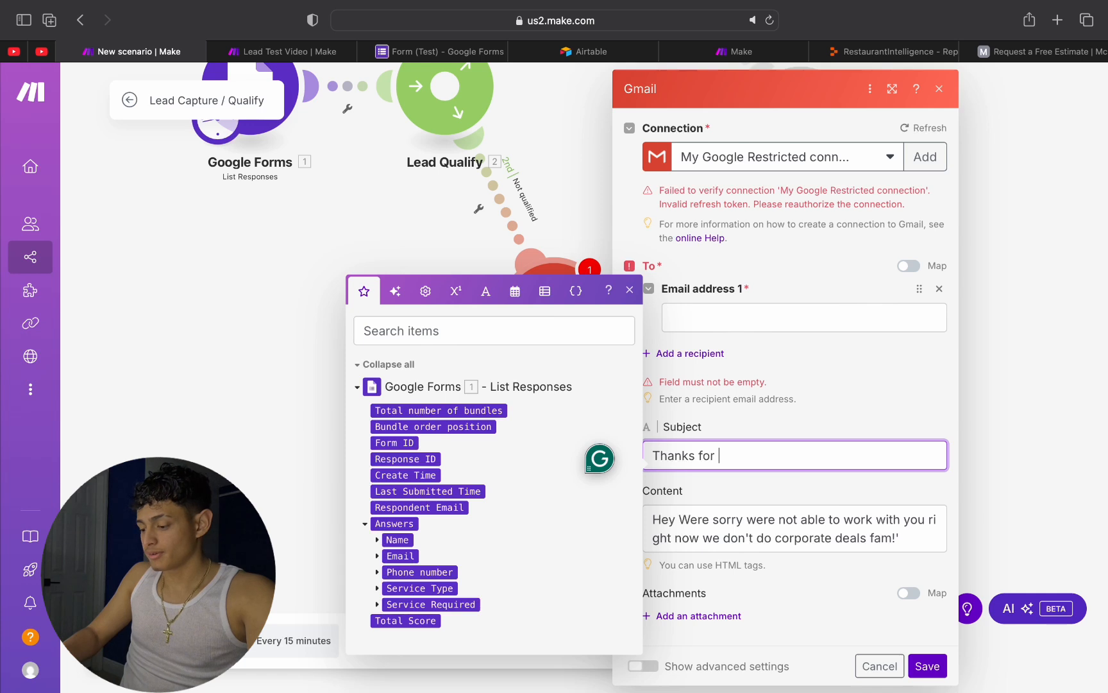
{"action": "type", "text": "your interes"}
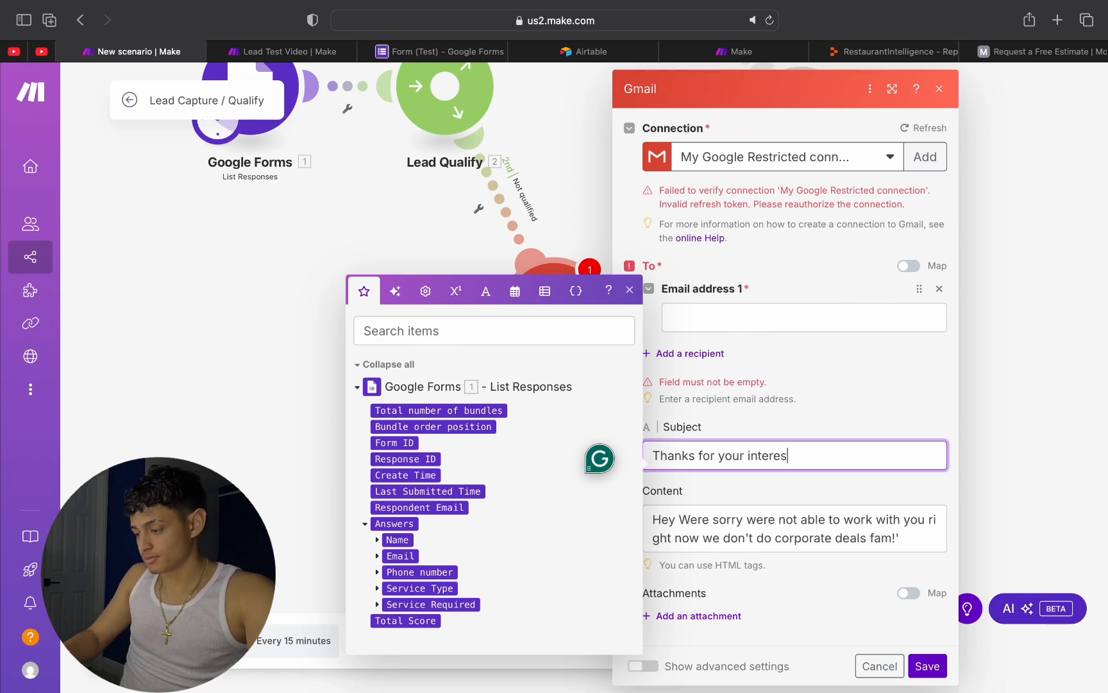
{"action": "type", "text": "t Senior"}
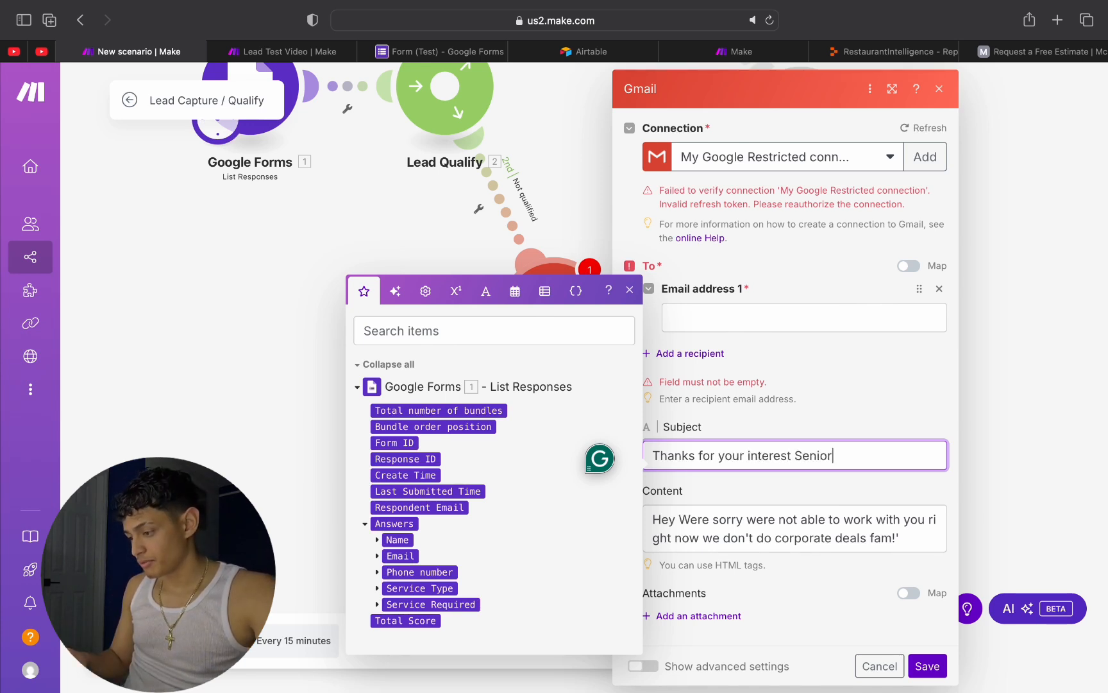
{"action": "type", "text": "!"}
{"action": "key", "text": "Return"}
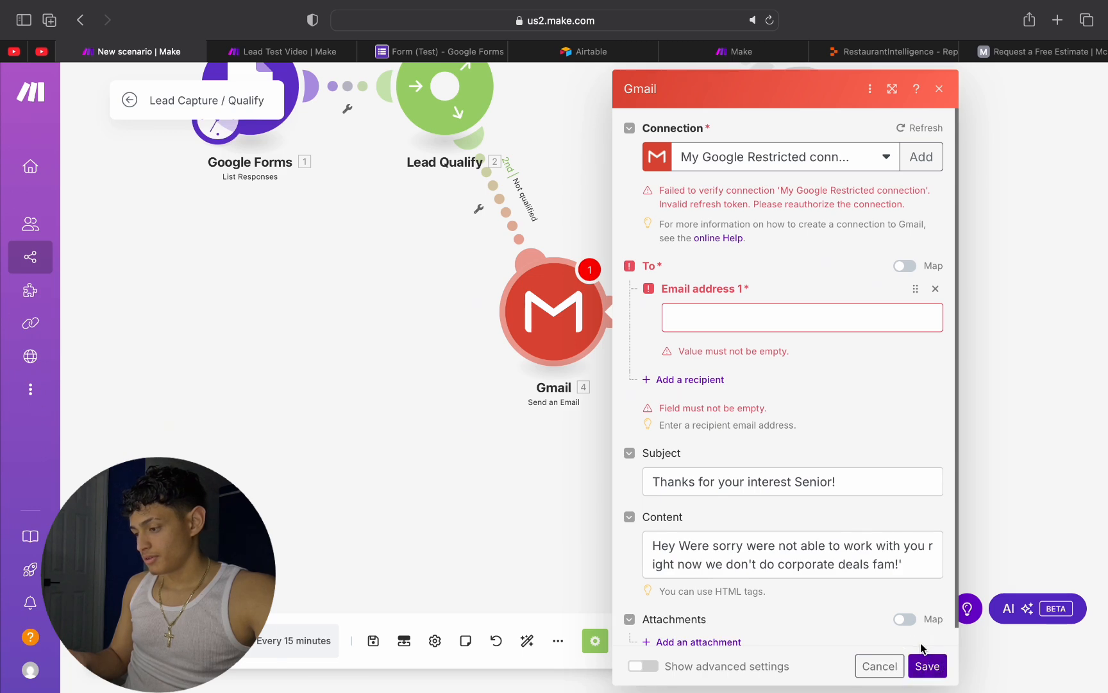
{"action": "left_click", "coordinate": [927, 665]}
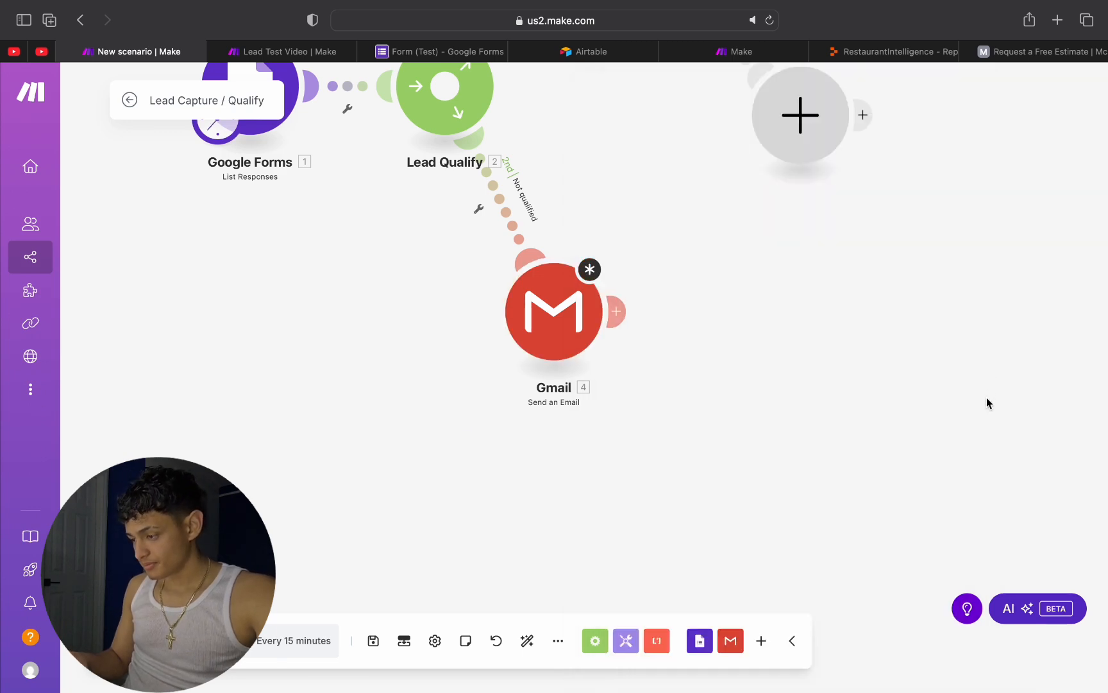
Step: Make the empty module on the Immediate Attention route an sms77.io Send SMS module and close its unfilled settings
{"action": "scroll", "coordinate": [987, 398], "scroll_direction": "up", "scroll_amount": 3}
{"action": "scroll", "coordinate": [986, 398], "scroll_direction": "down", "scroll_amount": 3}
{"action": "left_click_drag", "start_coordinate": [911, 390], "coordinate": [820, 666]}
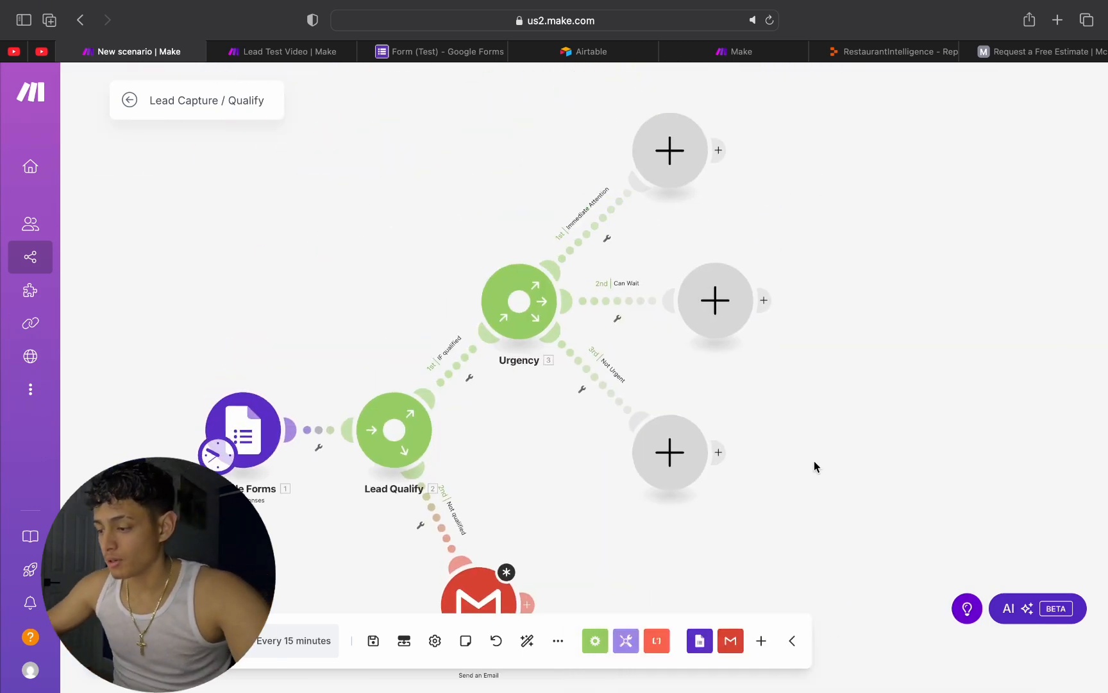
{"action": "left_click_drag", "start_coordinate": [864, 409], "coordinate": [770, 512]}
{"action": "scroll", "coordinate": [771, 513], "scroll_direction": "up", "scroll_amount": 1}
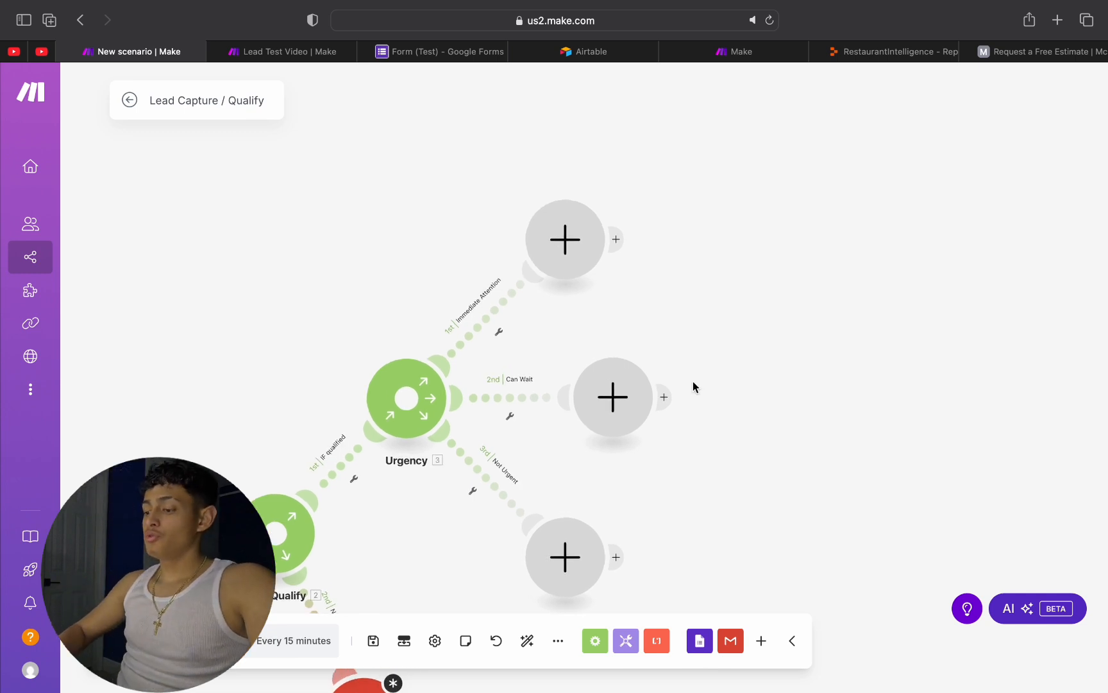
{"action": "left_click", "coordinate": [556, 257]}
{"action": "type", "text": "sms"}
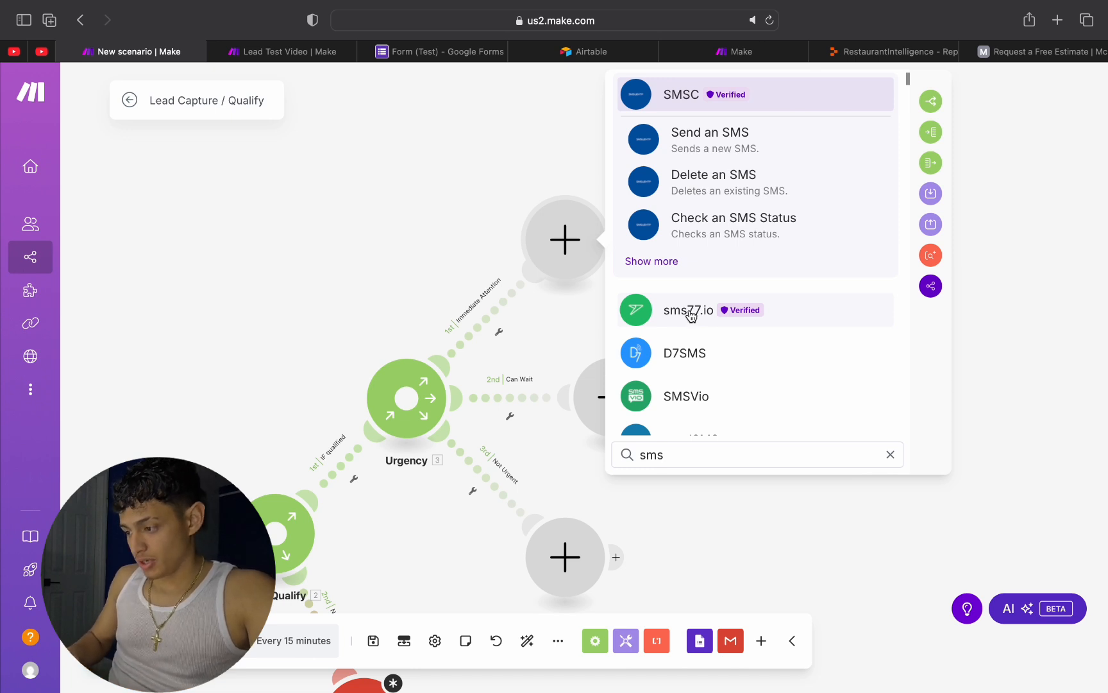
{"action": "left_click", "coordinate": [690, 313]}
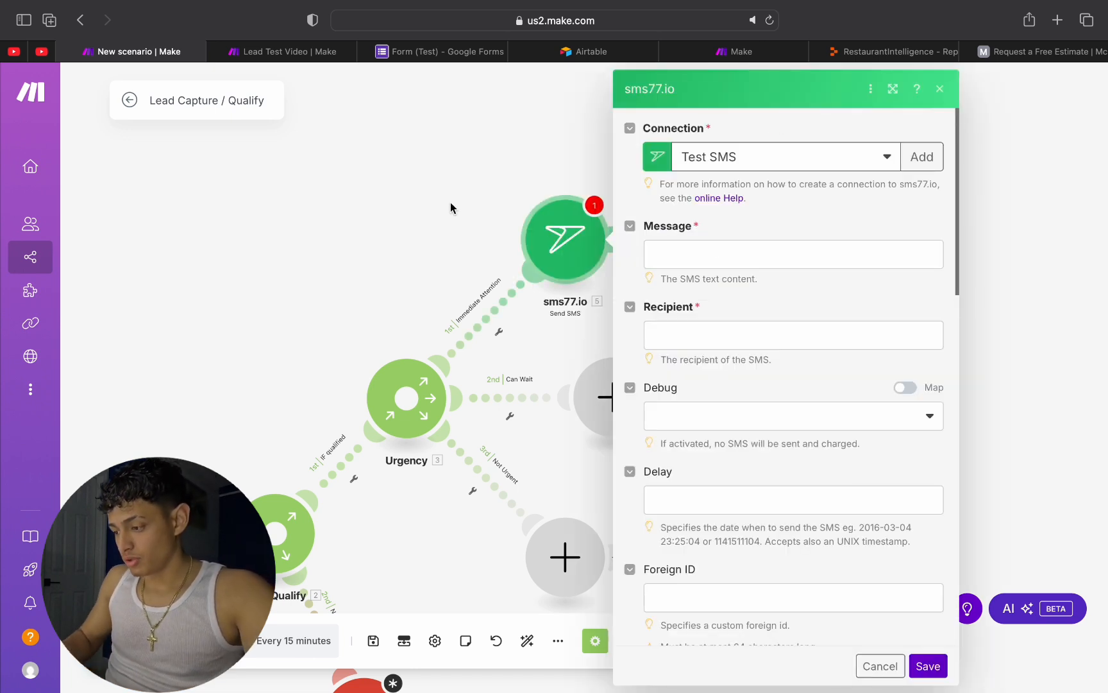
{"action": "left_click", "coordinate": [478, 172]}
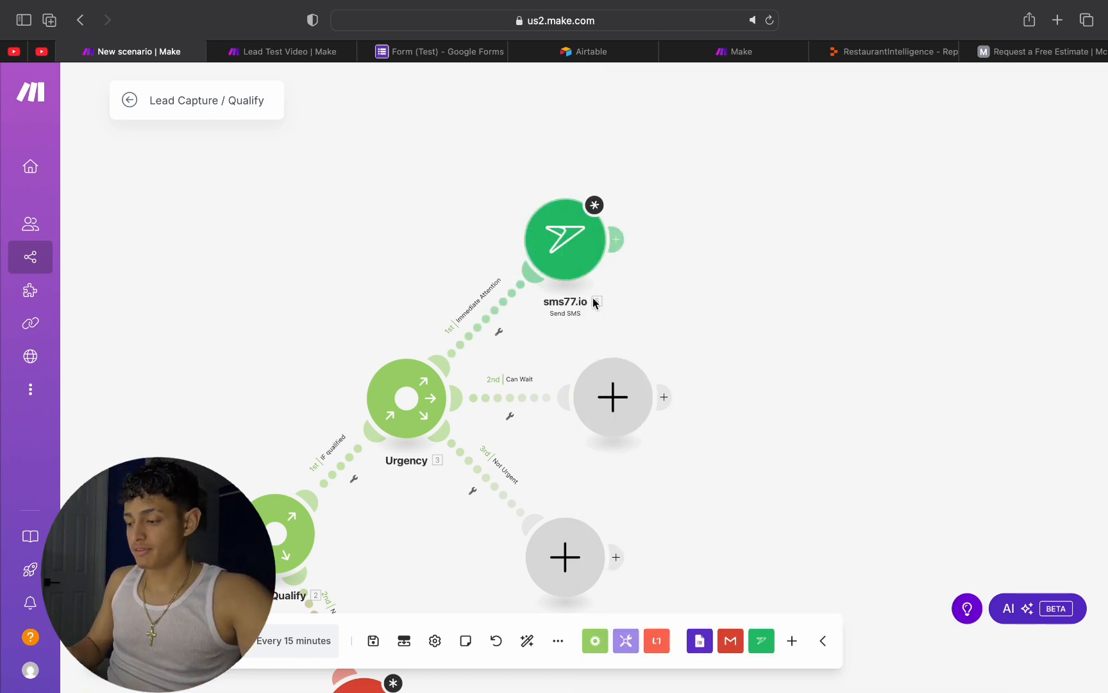
Step: Begin the sms77.io message with "Hey", the recipient's first name and "____ is needing urgent attentions on this problem : ______"
{"action": "scroll", "coordinate": [608, 295], "scroll_direction": "down", "scroll_amount": 1}
{"action": "scroll", "coordinate": [643, 289], "scroll_direction": "up", "scroll_amount": 1}
{"action": "left_click_drag", "start_coordinate": [678, 290], "coordinate": [613, 250]}
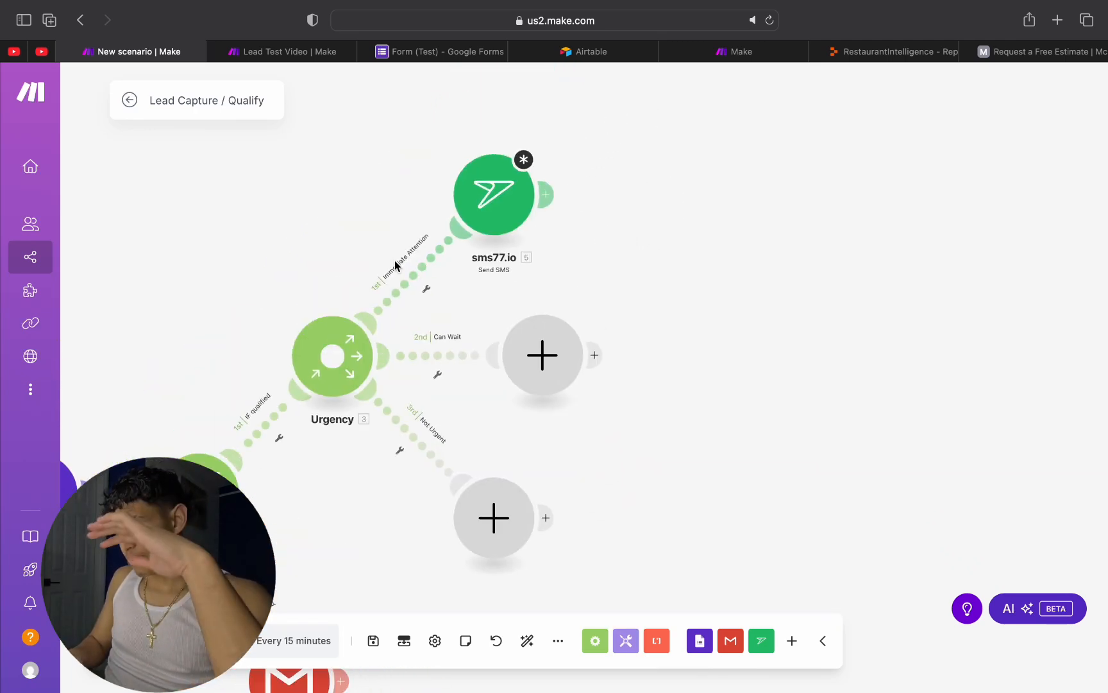
{"action": "left_click", "coordinate": [483, 206]}
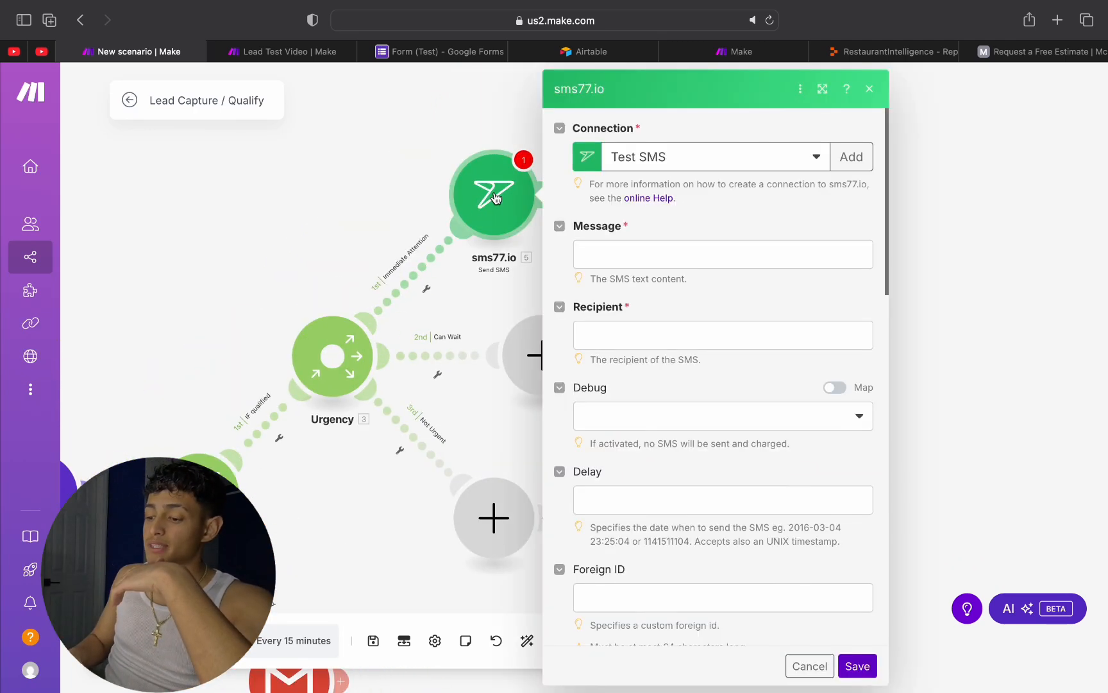
{"action": "left_click", "coordinate": [584, 249]}
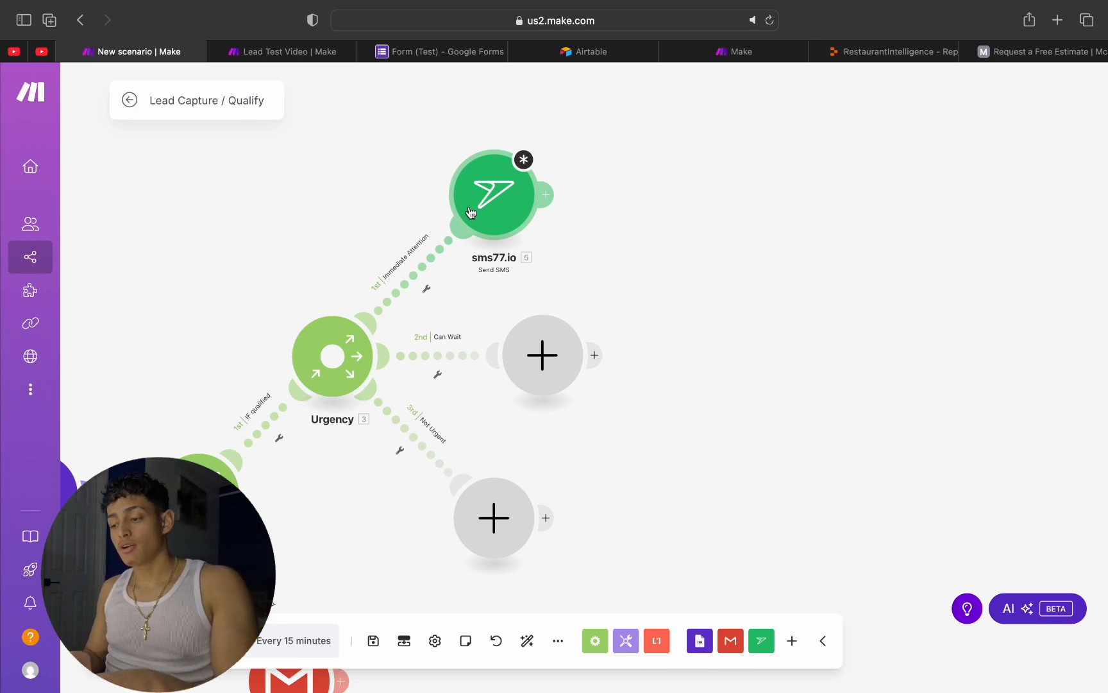
{"action": "left_click", "coordinate": [493, 195]}
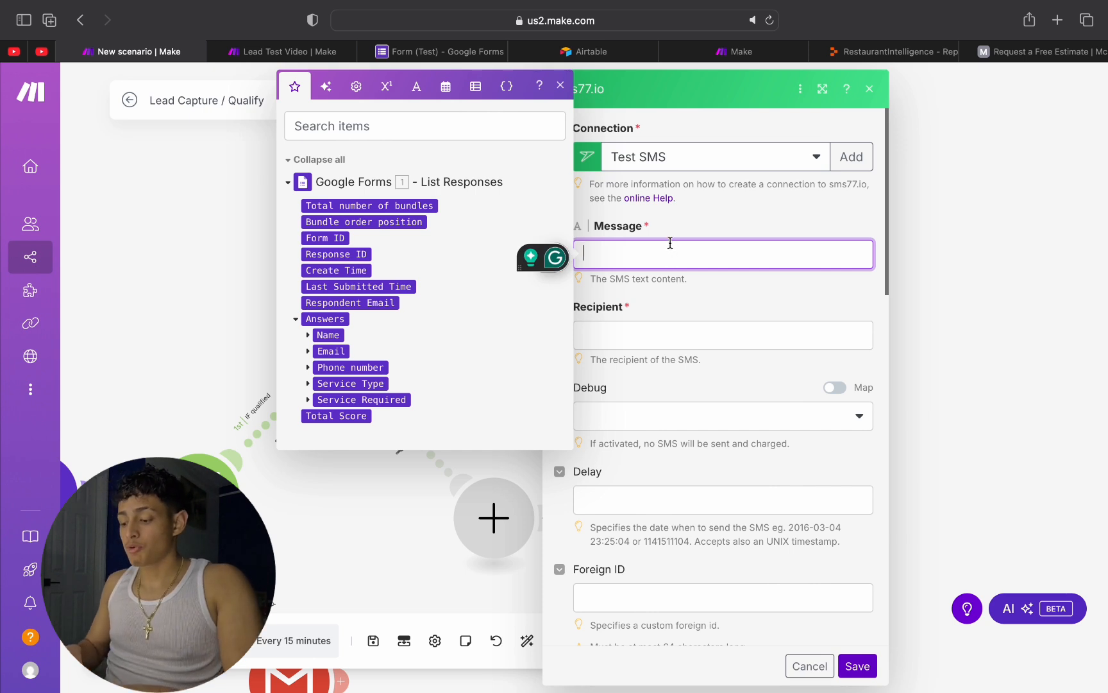
{"action": "type", "text": "Hey"}
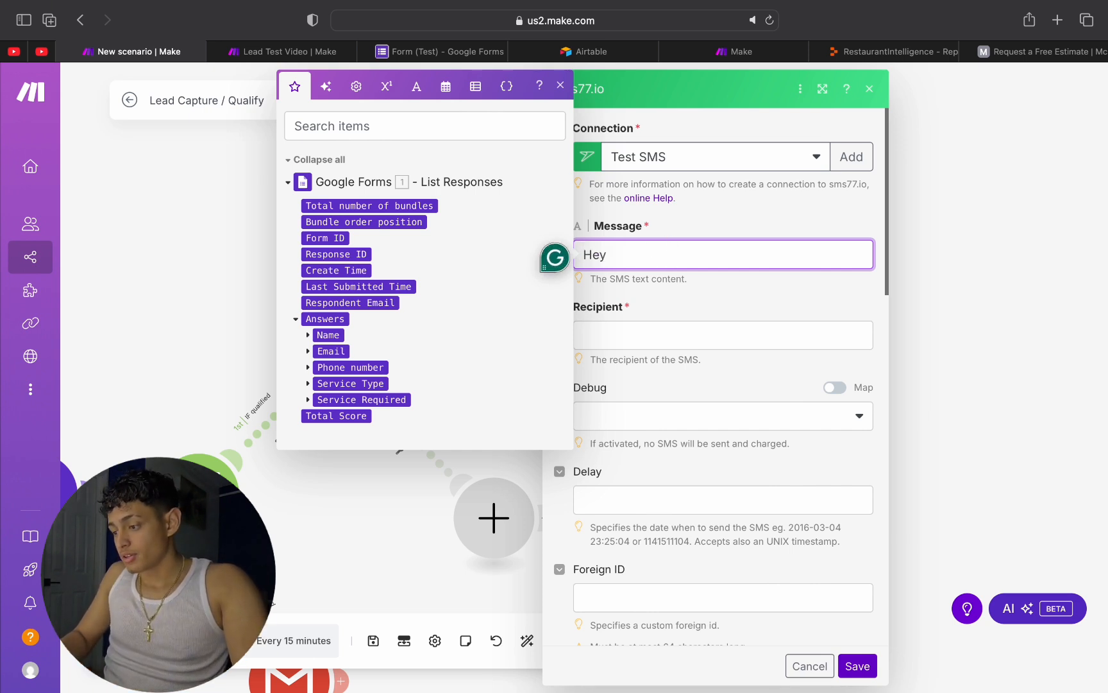
{"action": "type", "text": " Jared, ___ is needing urge"}
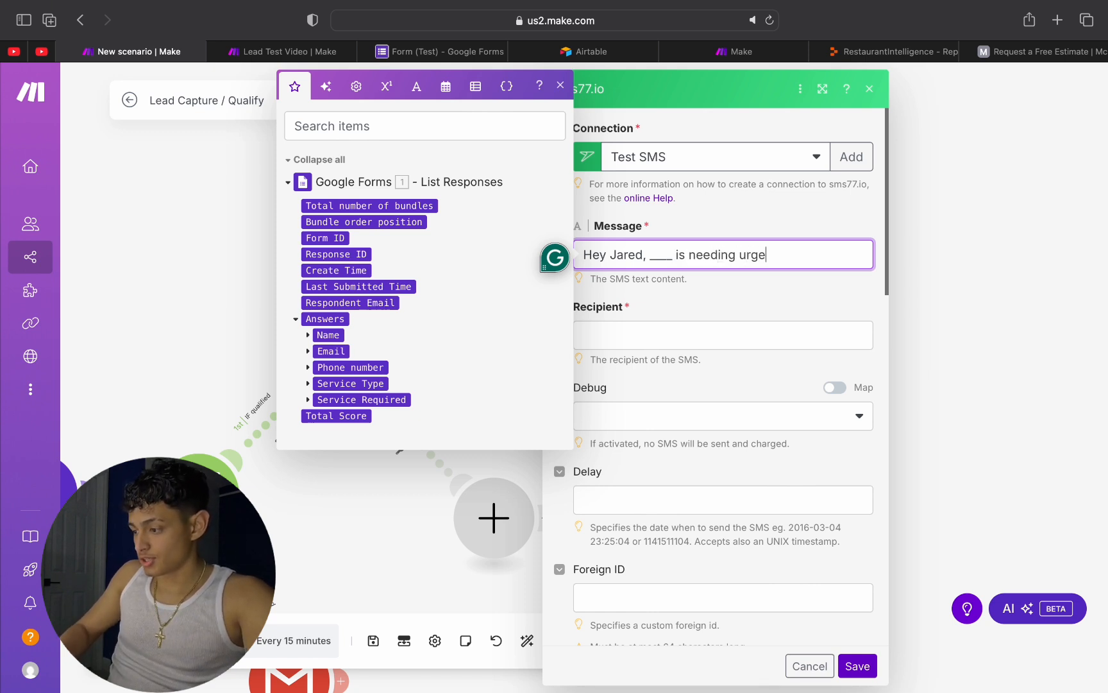
{"action": "type", "text": "nt attentions"}
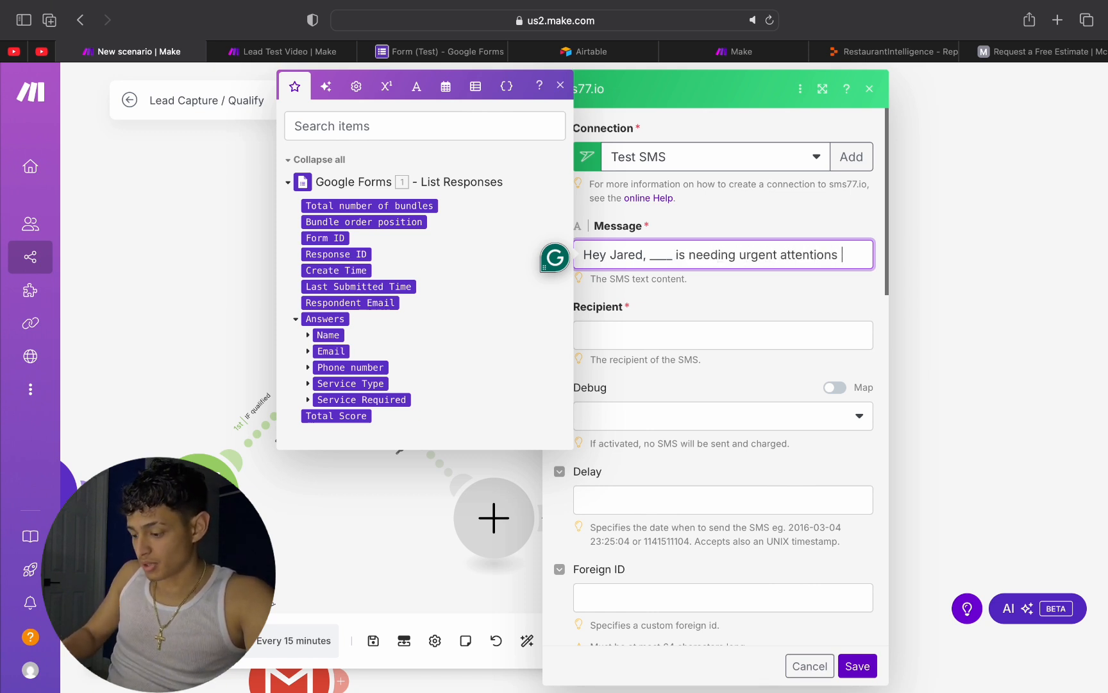
{"action": "type", "text": " on this problem : _____"}
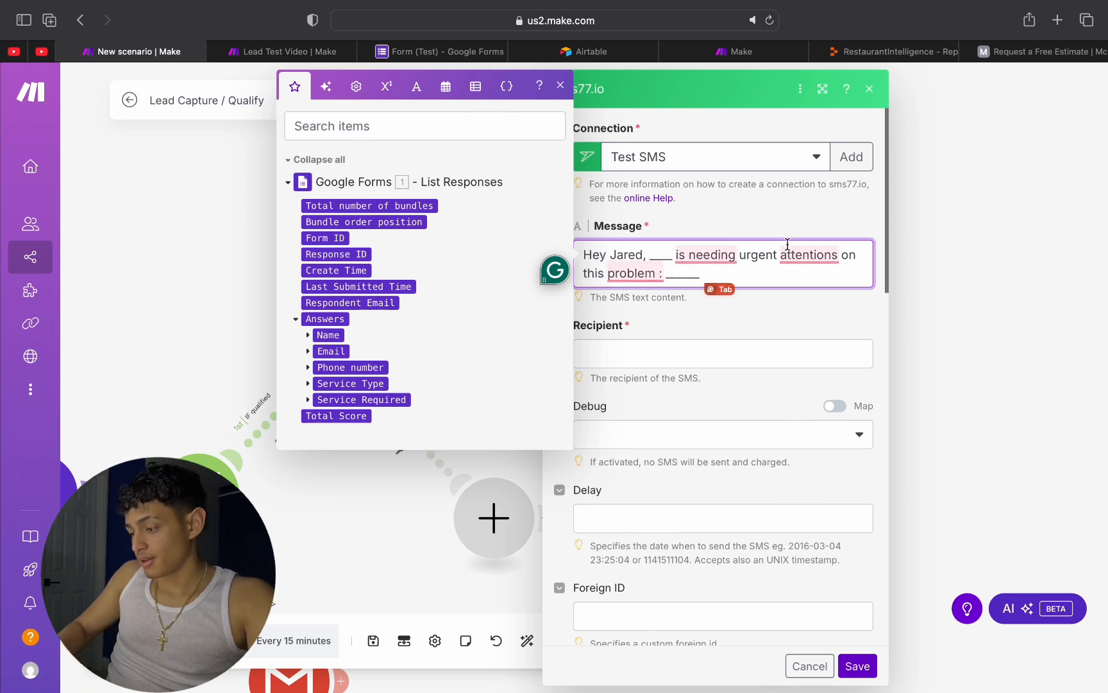
Step: Complete the SMS message with ". Can you give them a call as soon as possible!!!!"
{"action": "type", "text": ". hey"}
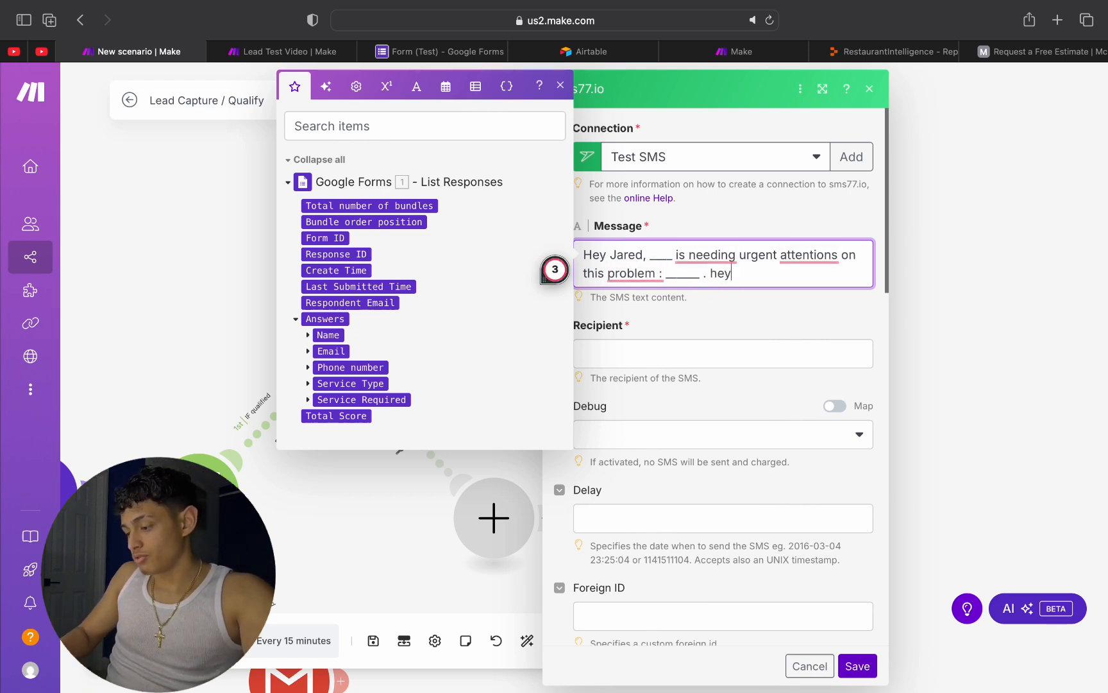
{"action": "key", "text": "BackSpace"}
{"action": "key", "text": "BackSpace"}
{"action": "key", "text": "BackSpace"}
{"action": "type", "text": "Can you "}
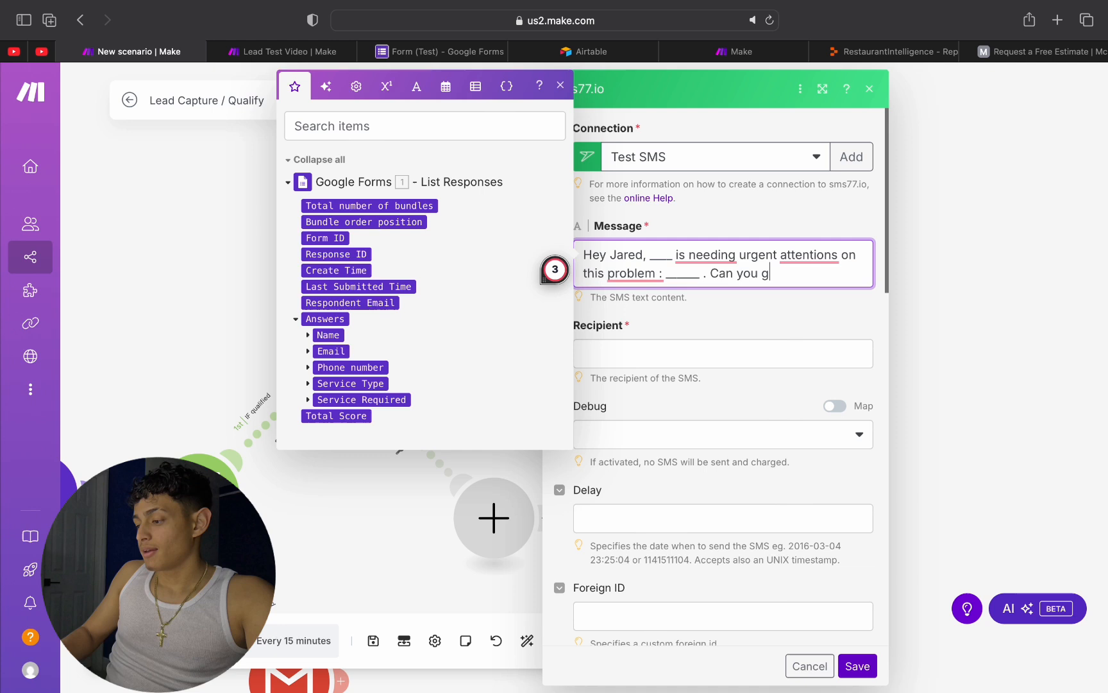
{"action": "type", "text": "give the m"}
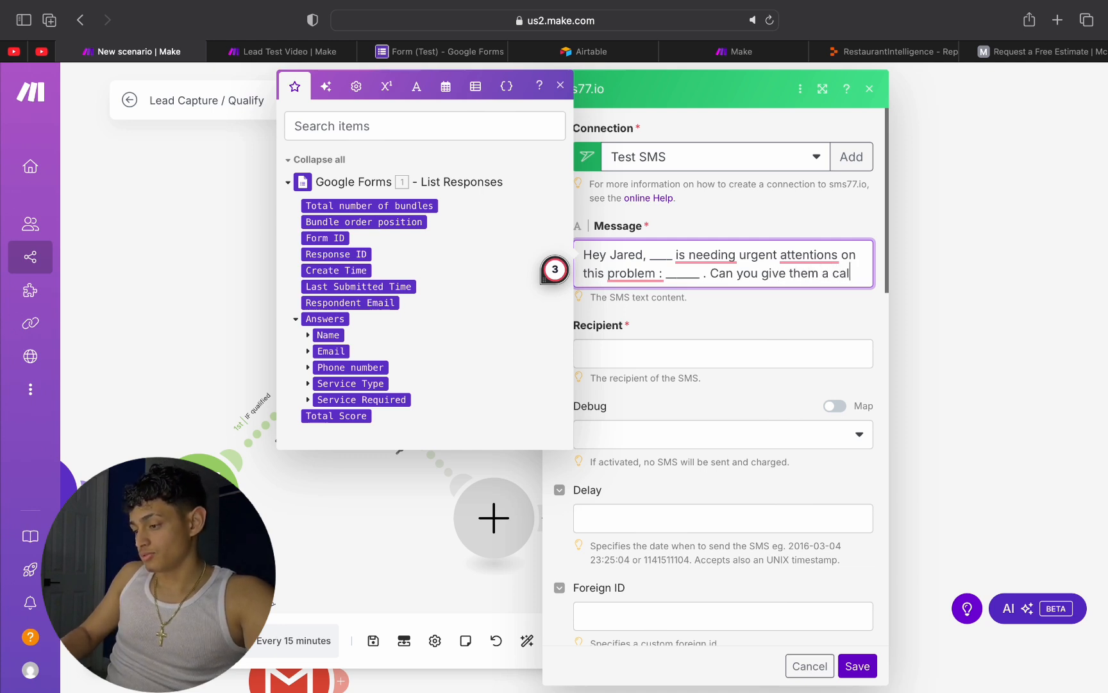
{"action": "type", "text": " a call as soon as"}
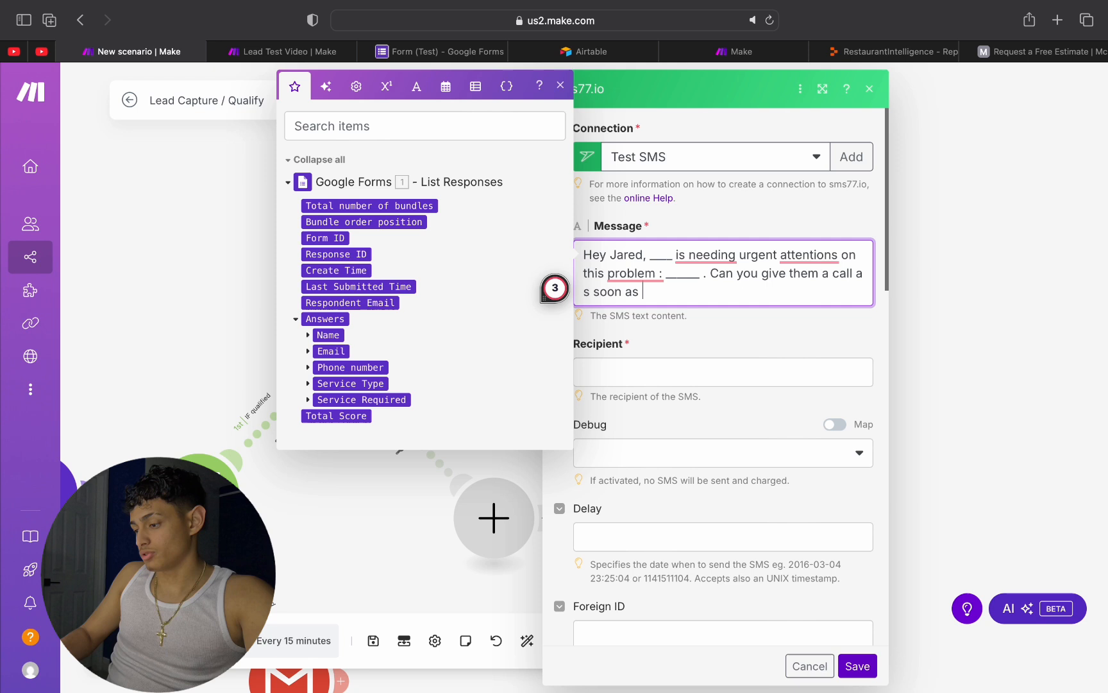
{"action": "type", "text": " possible"}
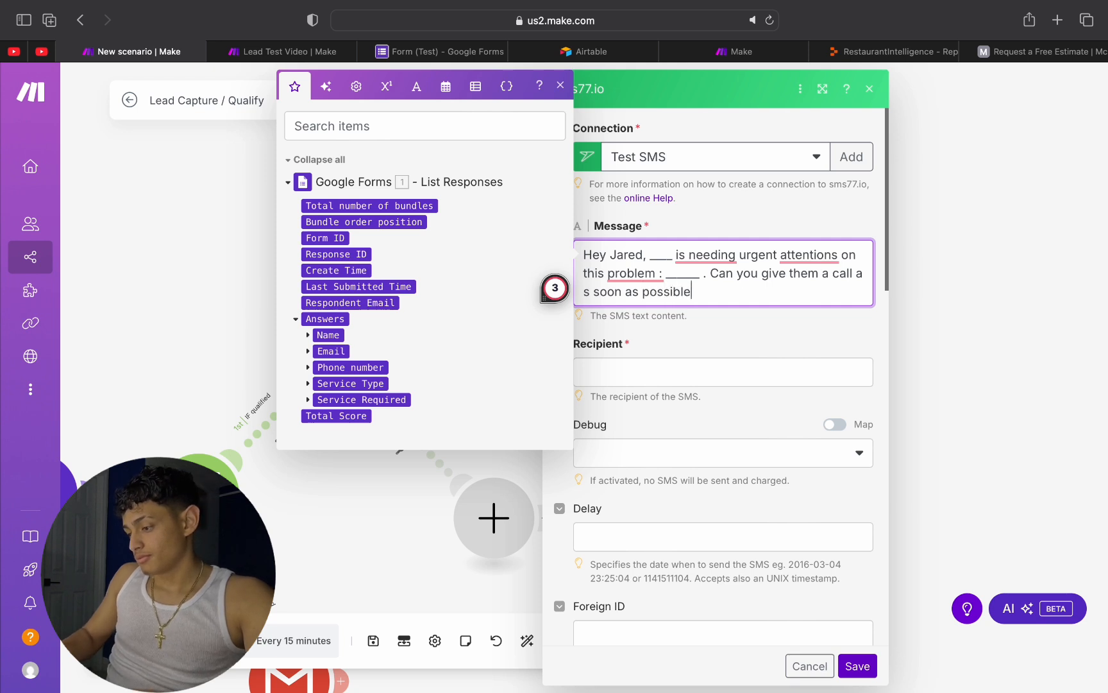
{"action": "type", "text": ".!!"}
{"action": "key", "text": "BackSpace"}
{"action": "key", "text": "BackSpace"}
{"action": "key", "text": "BackSpace"}
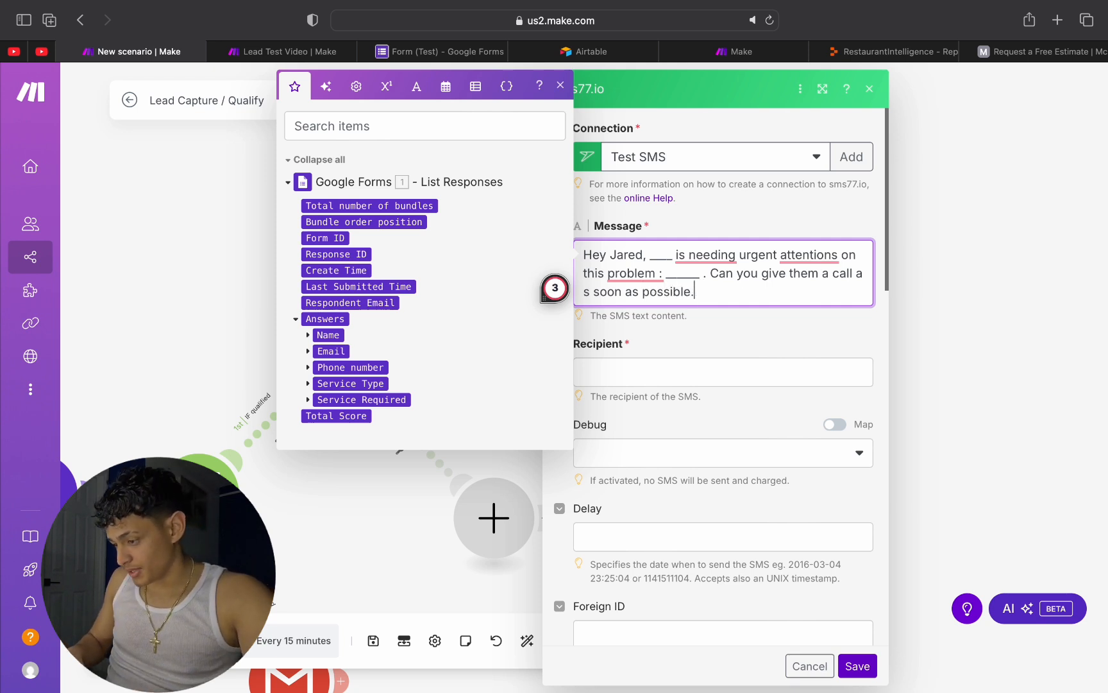
{"action": "type", "text": "!!!!"}
{"action": "left_click", "coordinate": [694, 327]}
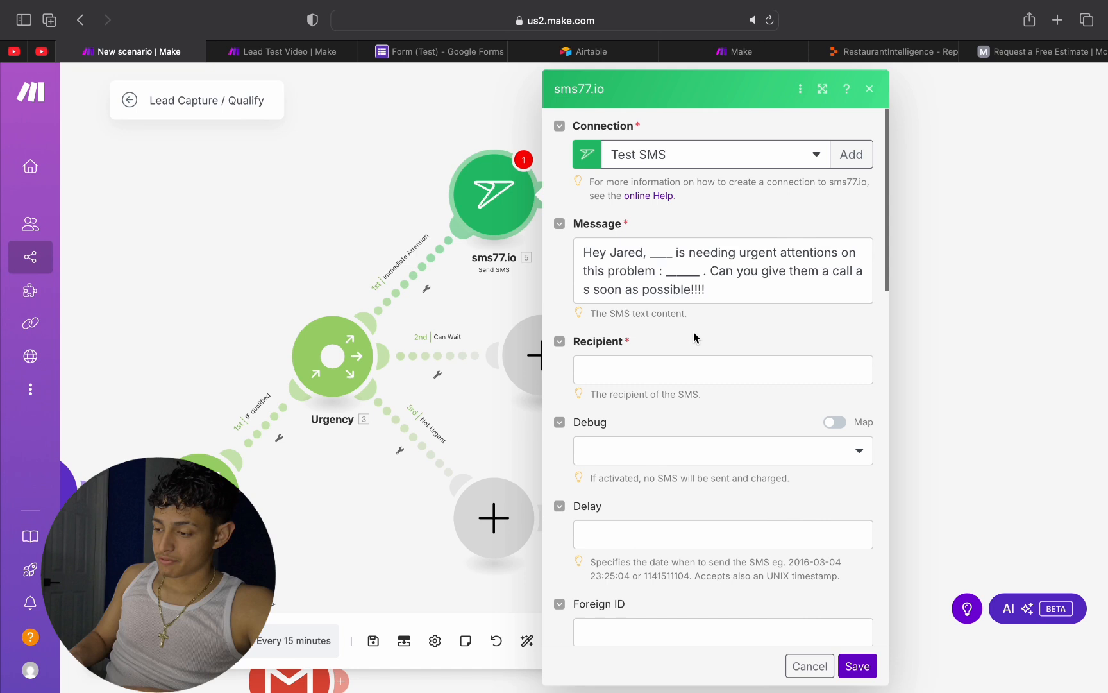
Step: Examine the SMS module's required Recipient field and the available sms77.io connections
{"action": "scroll", "coordinate": [694, 331], "scroll_direction": "down", "scroll_amount": 2}
{"action": "left_click", "coordinate": [667, 320]}
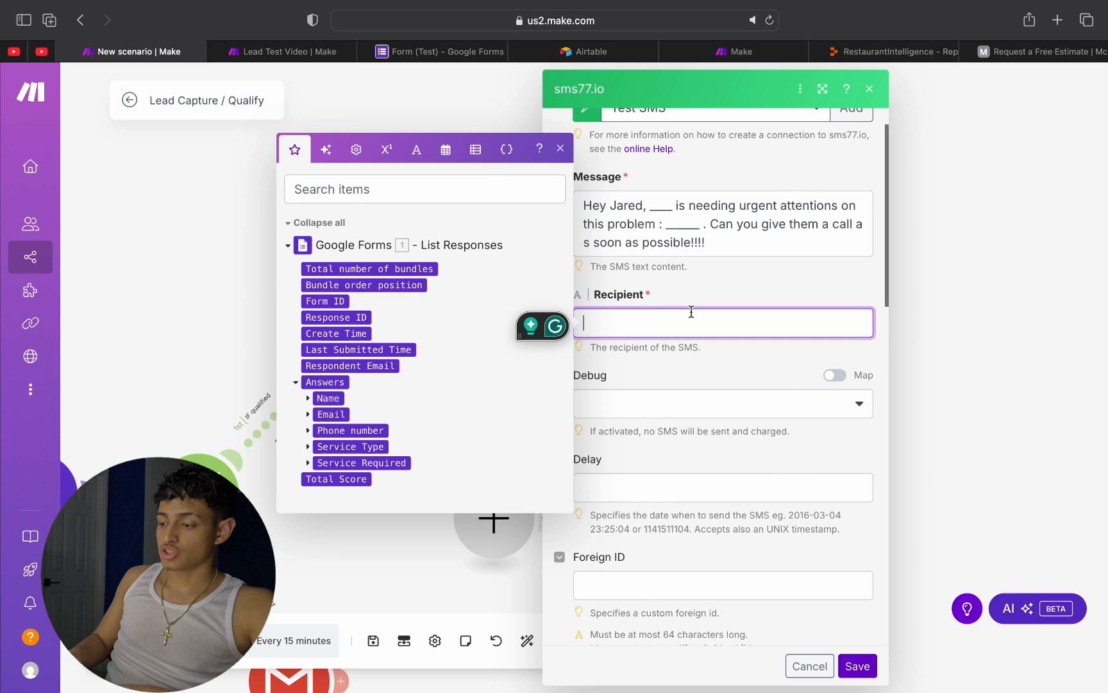
{"action": "left_click", "coordinate": [690, 288]}
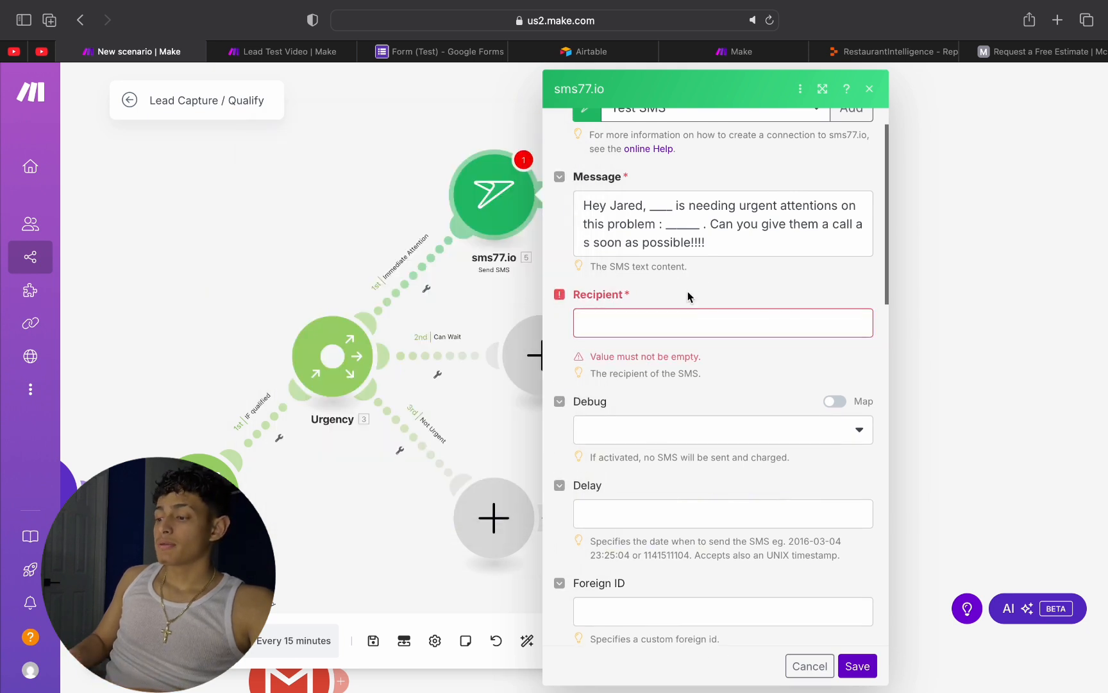
{"action": "scroll", "coordinate": [638, 289], "scroll_direction": "up", "scroll_amount": 2}
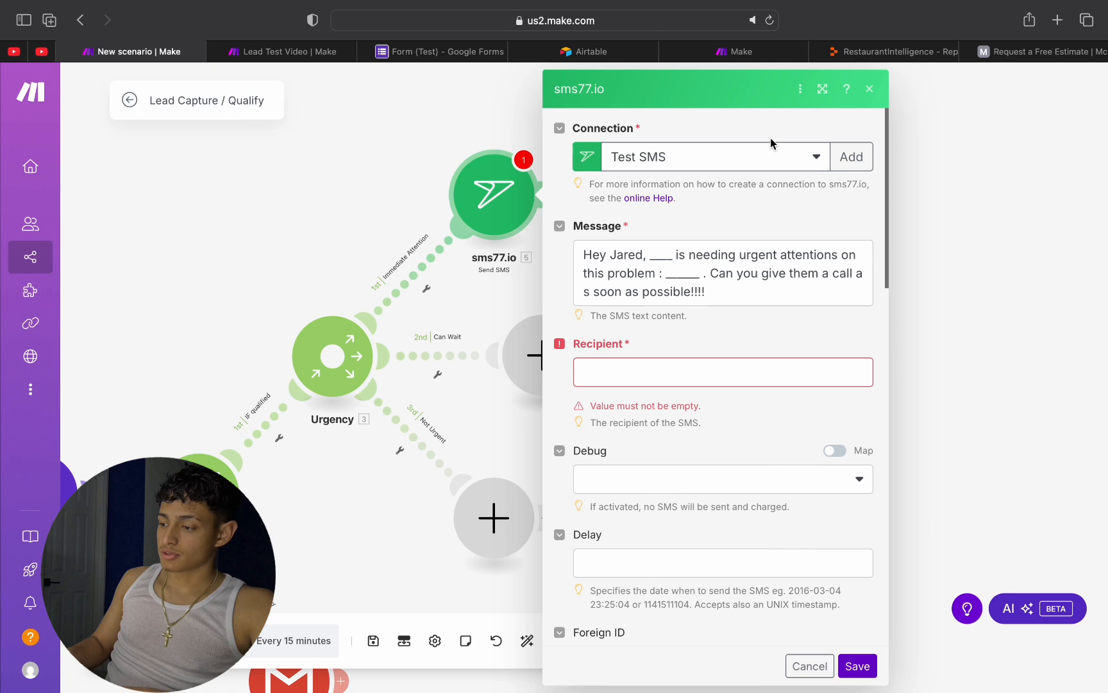
{"action": "left_click", "coordinate": [809, 159]}
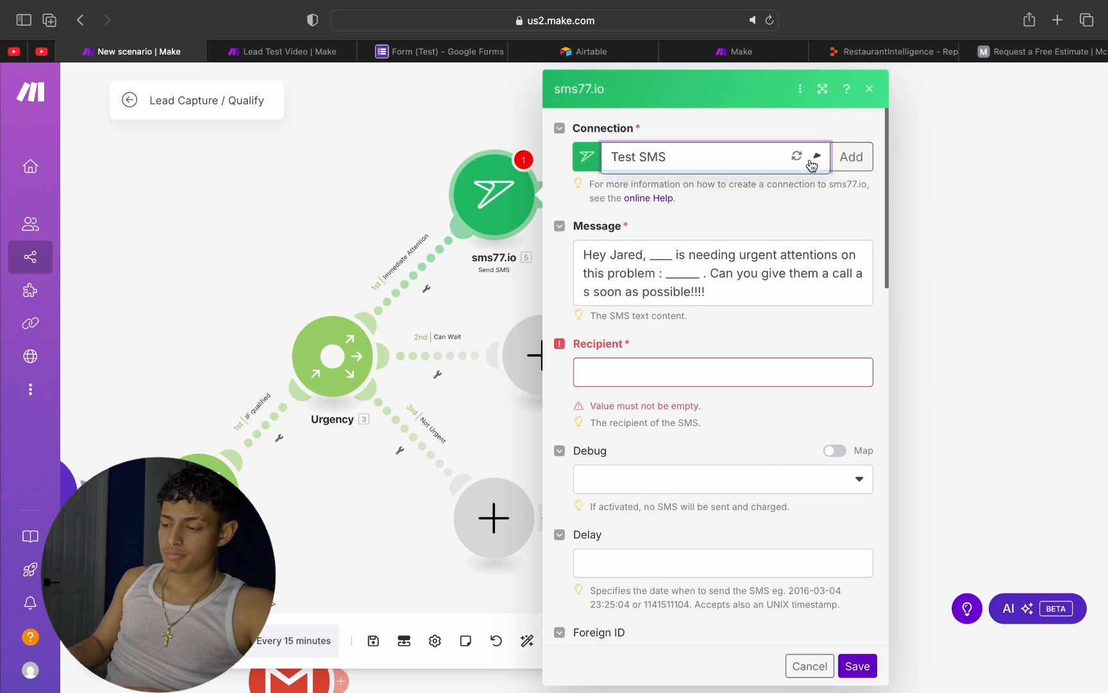
{"action": "left_click", "coordinate": [841, 199]}
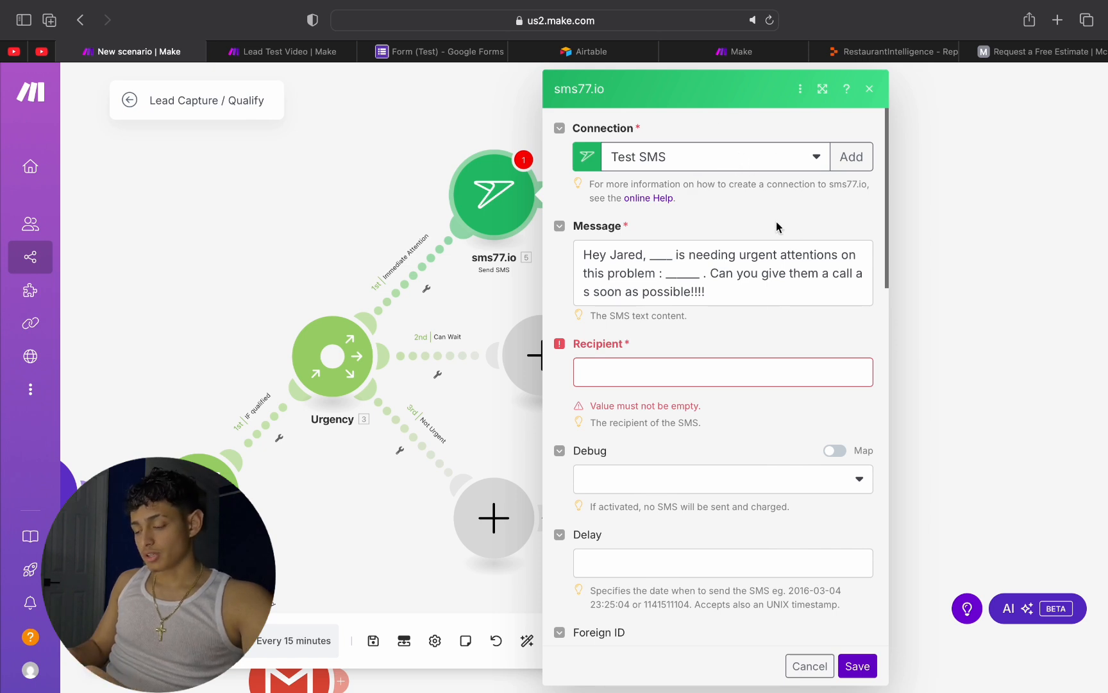
{"action": "left_click", "coordinate": [659, 371]}
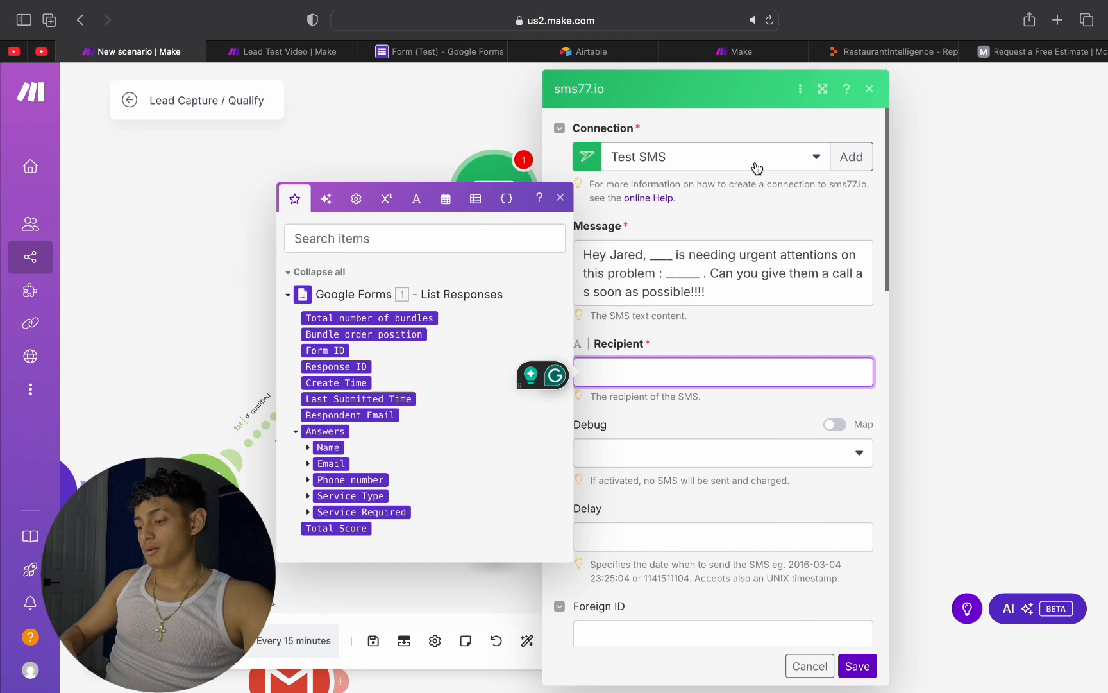
{"action": "left_click", "coordinate": [779, 336]}
{"action": "scroll", "coordinate": [779, 338], "scroll_direction": "down", "scroll_amount": 1}
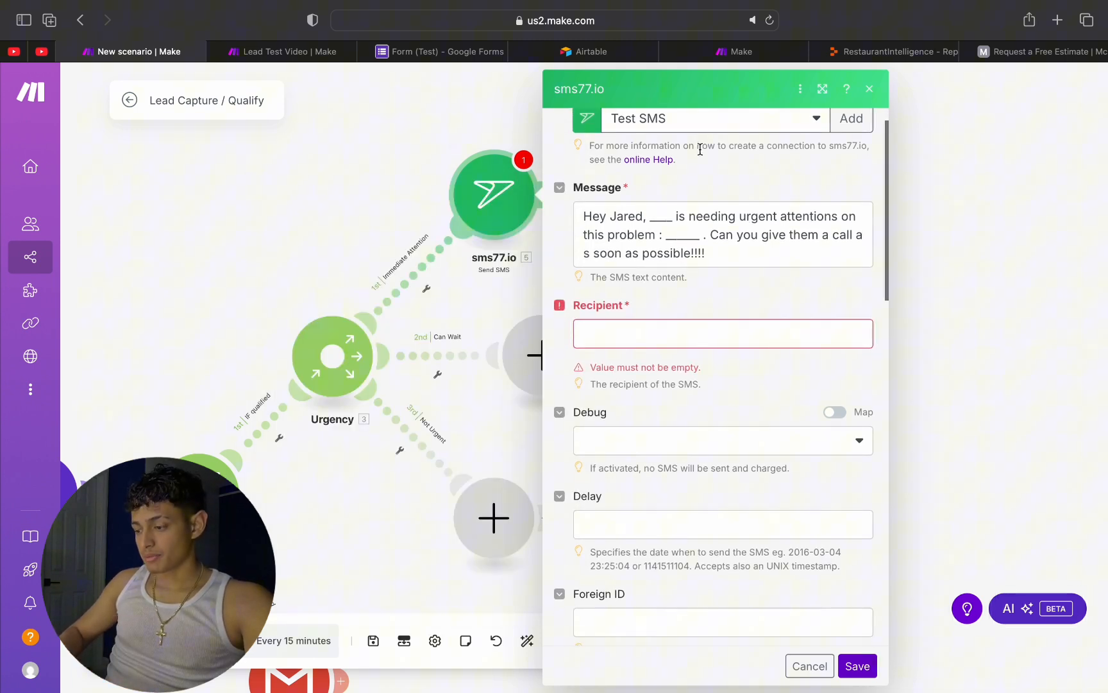
{"action": "left_click", "coordinate": [742, 118]}
{"action": "left_click", "coordinate": [742, 119]}
Step: Enter a placeholder phone number as the SMS recipient, leaving the optional settings empty
{"action": "left_click", "coordinate": [773, 330]}
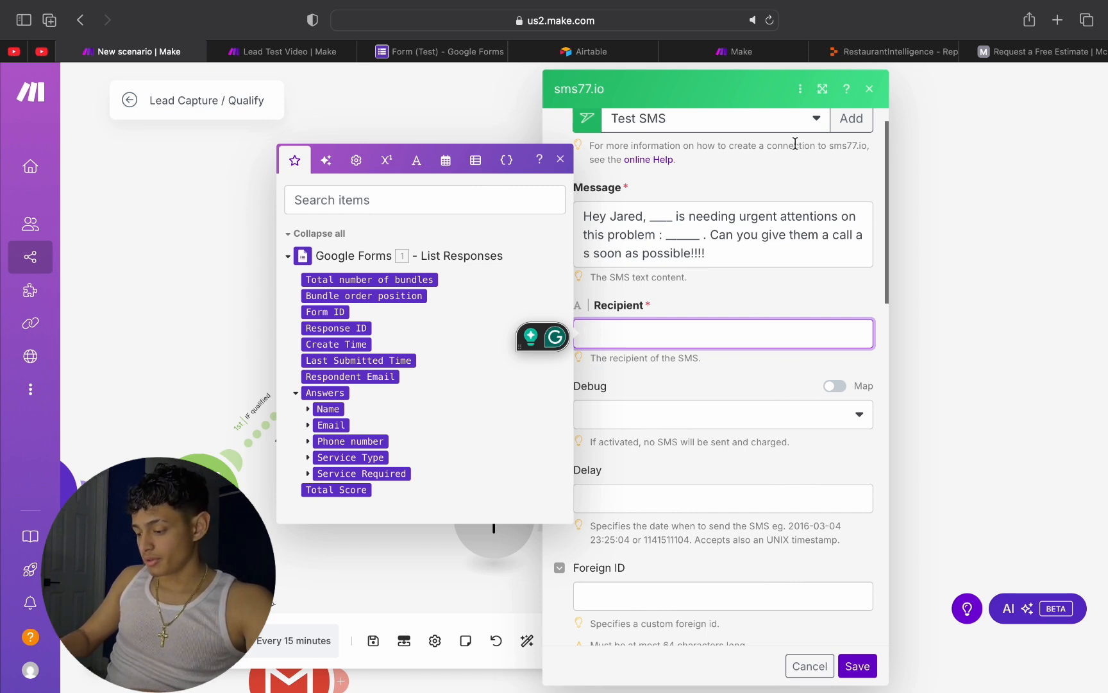
{"action": "type", "text": "123"}
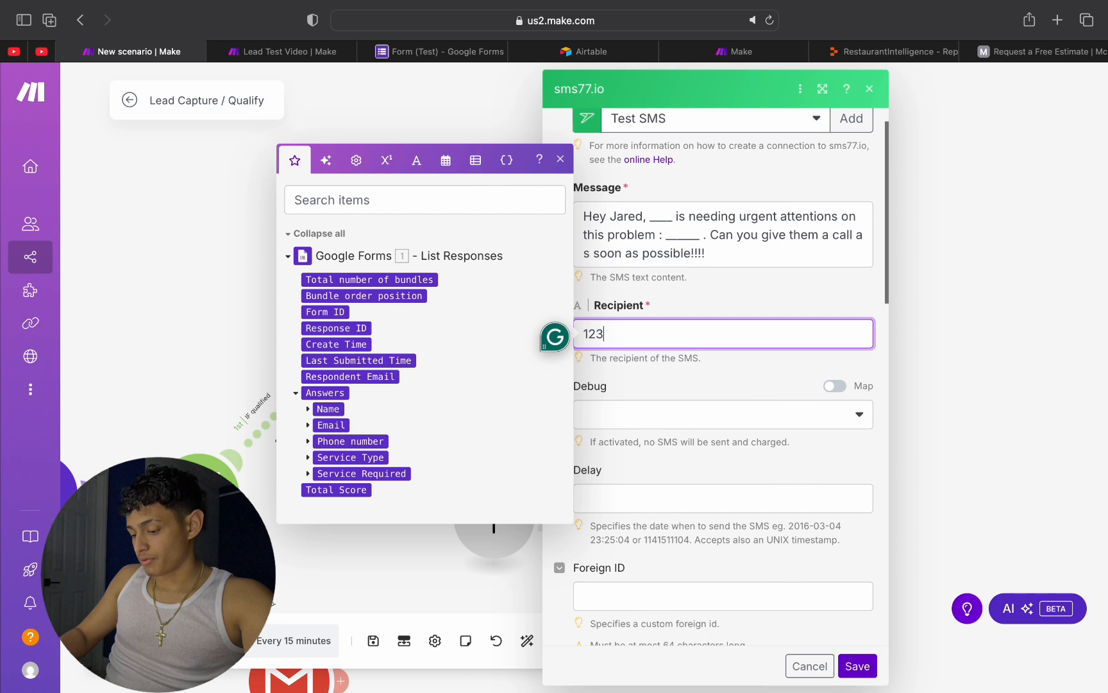
{"action": "type", "text": "456"}
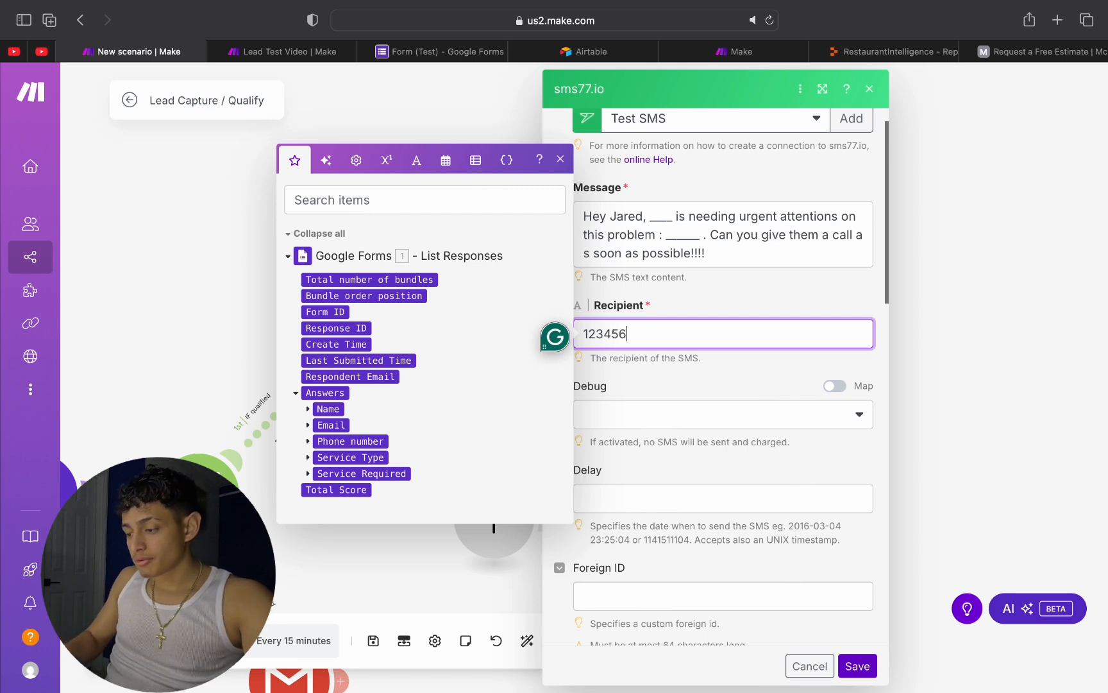
{"action": "type", "text": "7890"}
{"action": "left_click", "coordinate": [704, 358]}
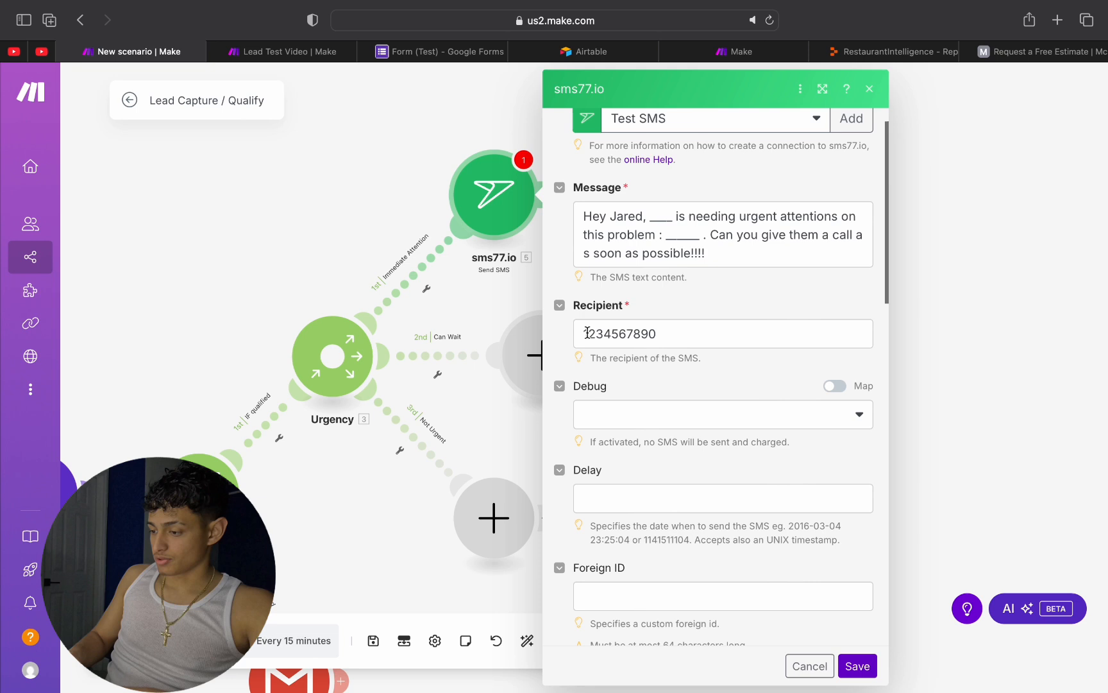
{"action": "left_click", "coordinate": [676, 337]}
{"action": "left_click", "coordinate": [695, 356]}
{"action": "scroll", "coordinate": [803, 326], "scroll_direction": "down", "scroll_amount": 2}
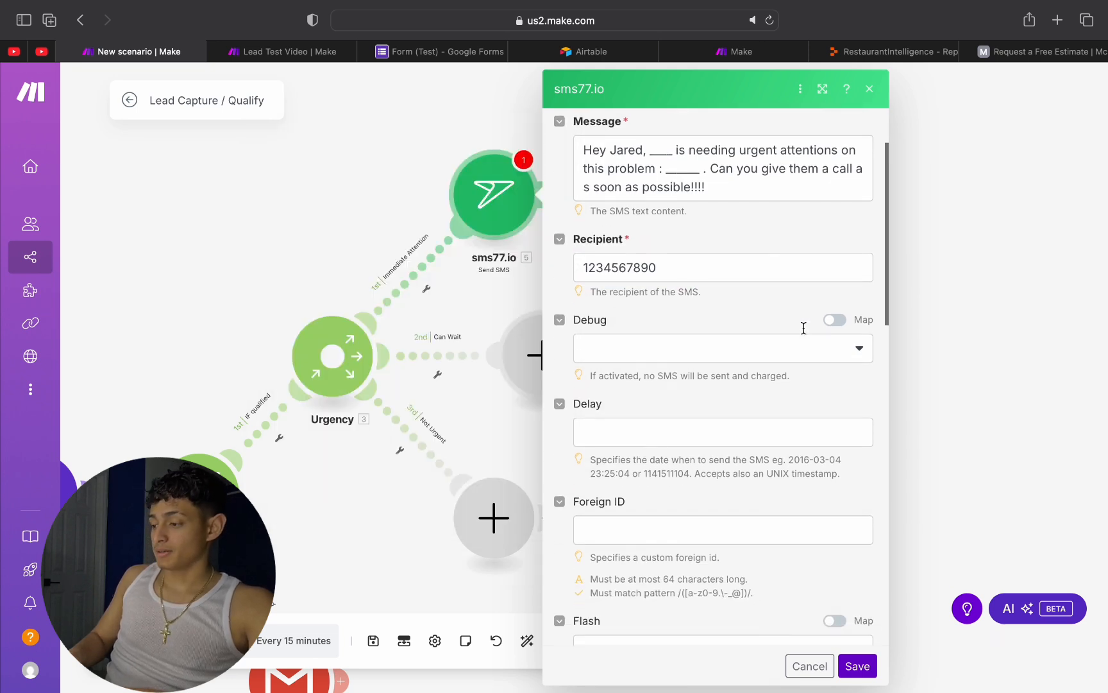
{"action": "scroll", "coordinate": [682, 344], "scroll_direction": "down", "scroll_amount": 2}
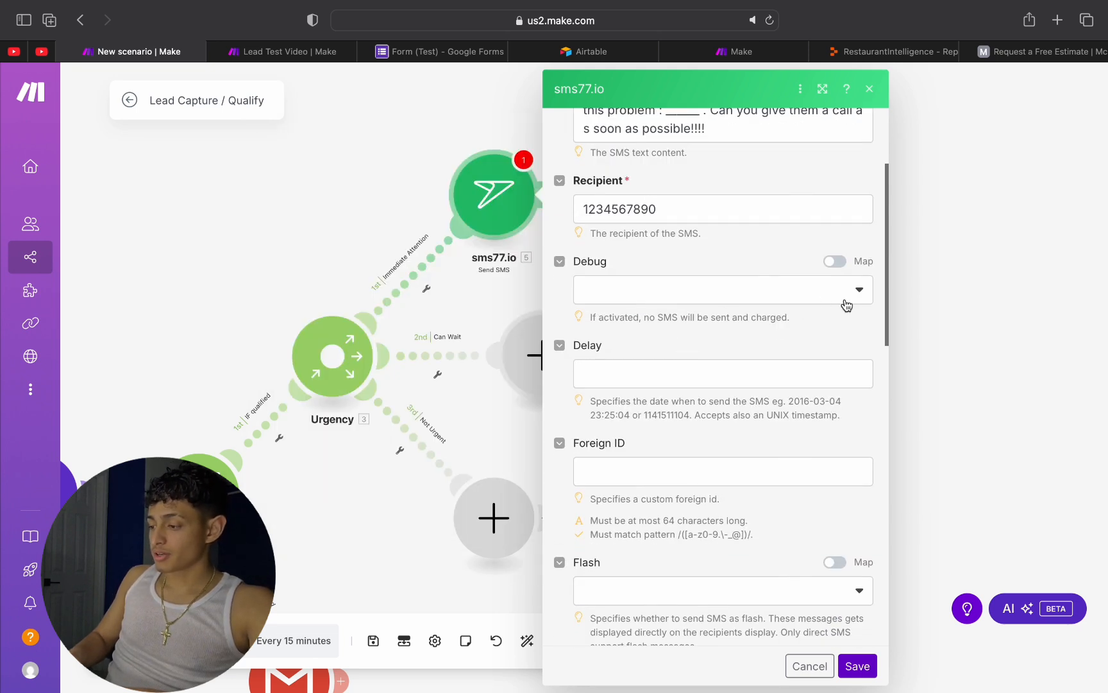
{"action": "scroll", "coordinate": [689, 490], "scroll_direction": "down", "scroll_amount": 5}
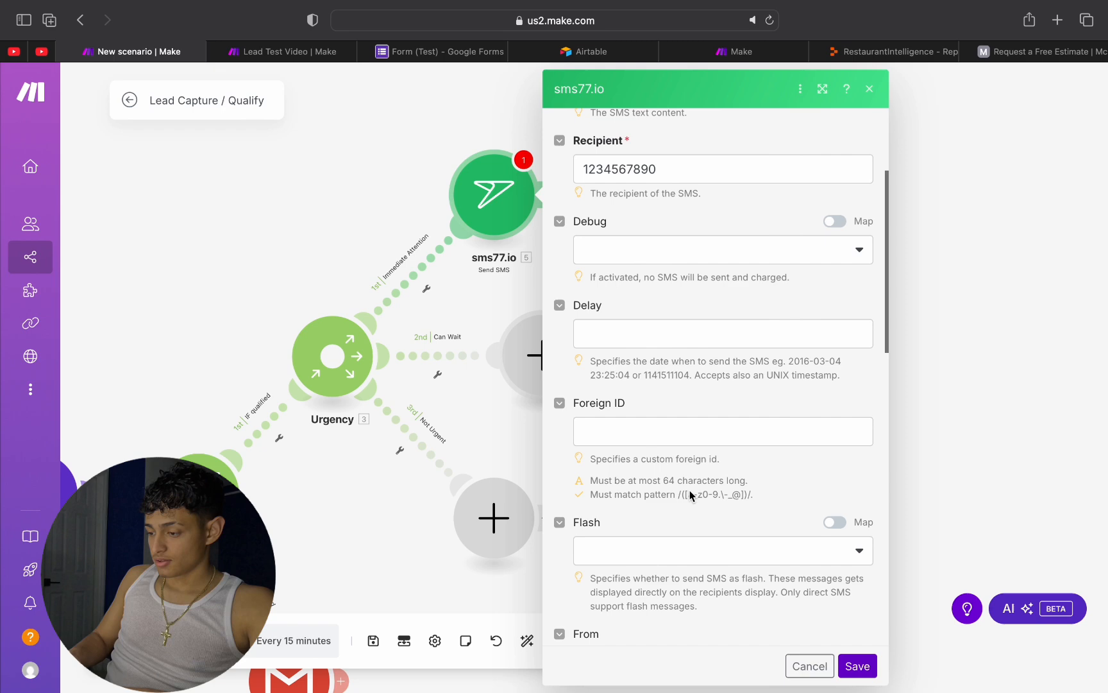
{"action": "scroll", "coordinate": [690, 490], "scroll_direction": "up", "scroll_amount": 8}
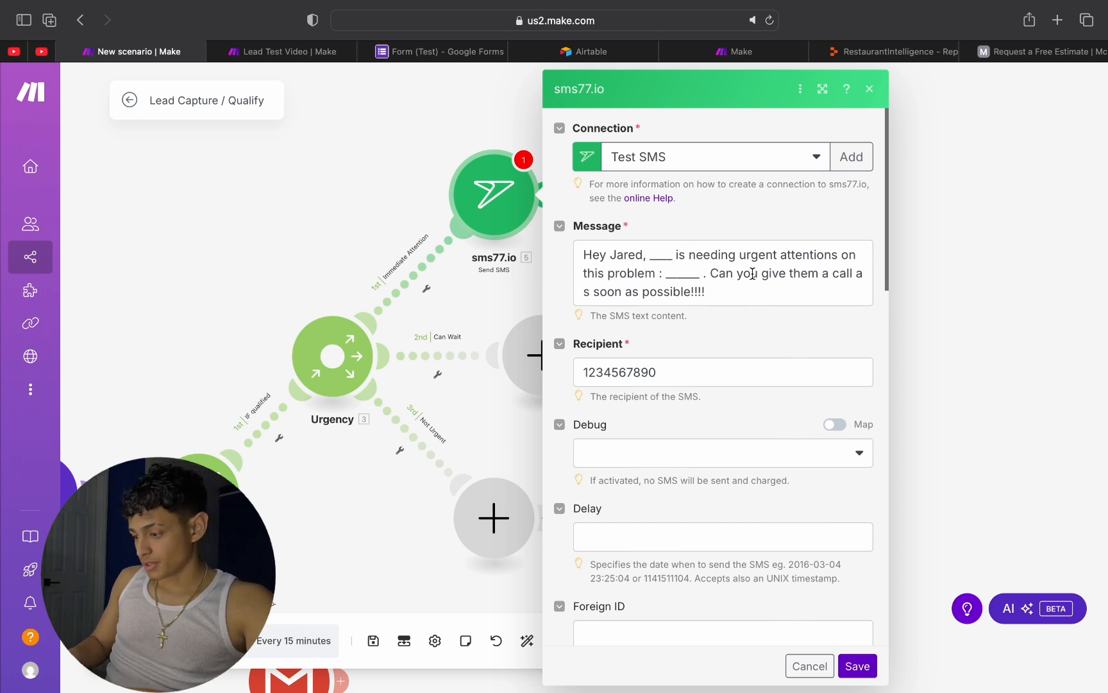
Step: Close the SMS settings and add an Airtable Create a Record module after sms77.io on the Immediate Attention branch
{"action": "left_click", "coordinate": [992, 223]}
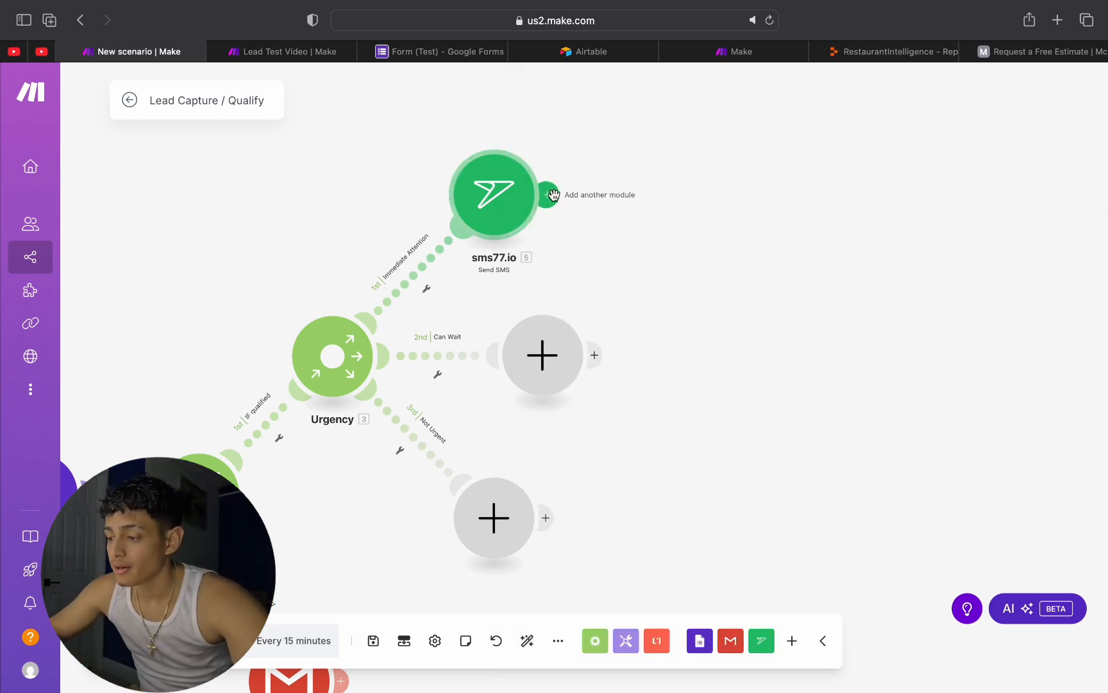
{"action": "left_click", "coordinate": [558, 199]}
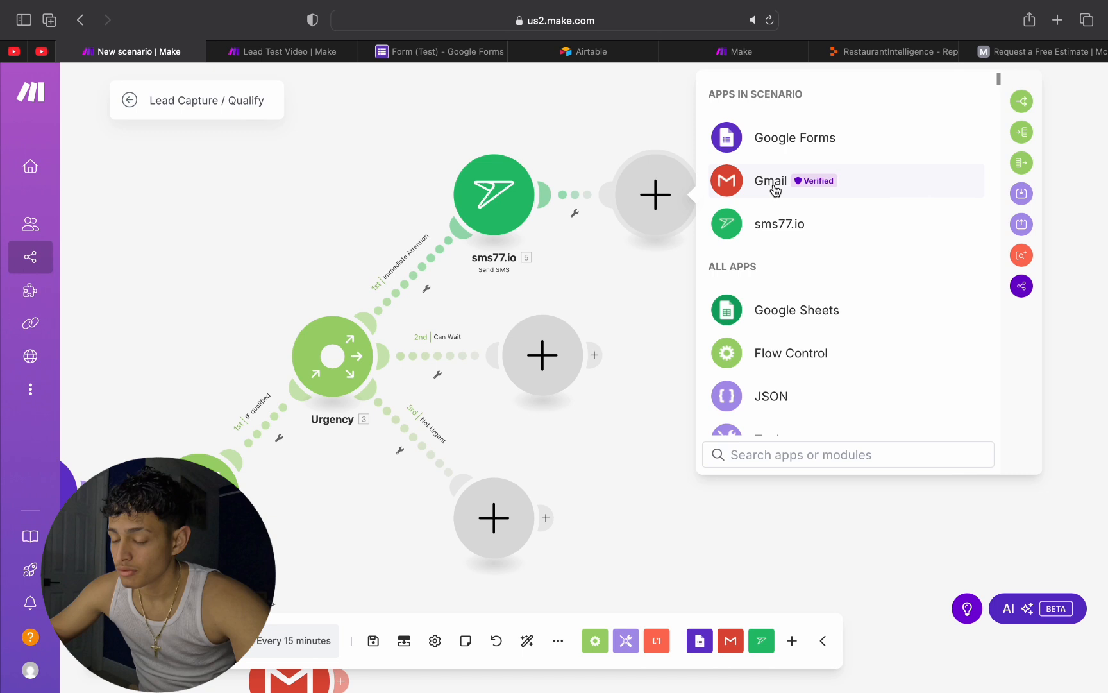
{"action": "type", "text": "ai"}
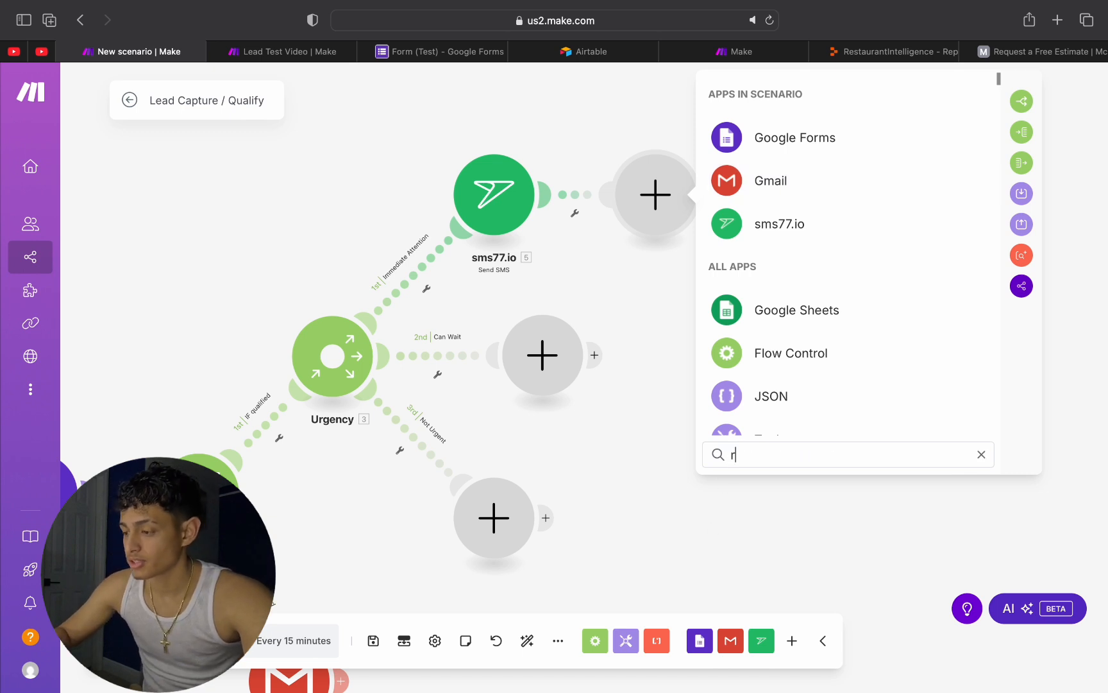
{"action": "type", "text": "r"}
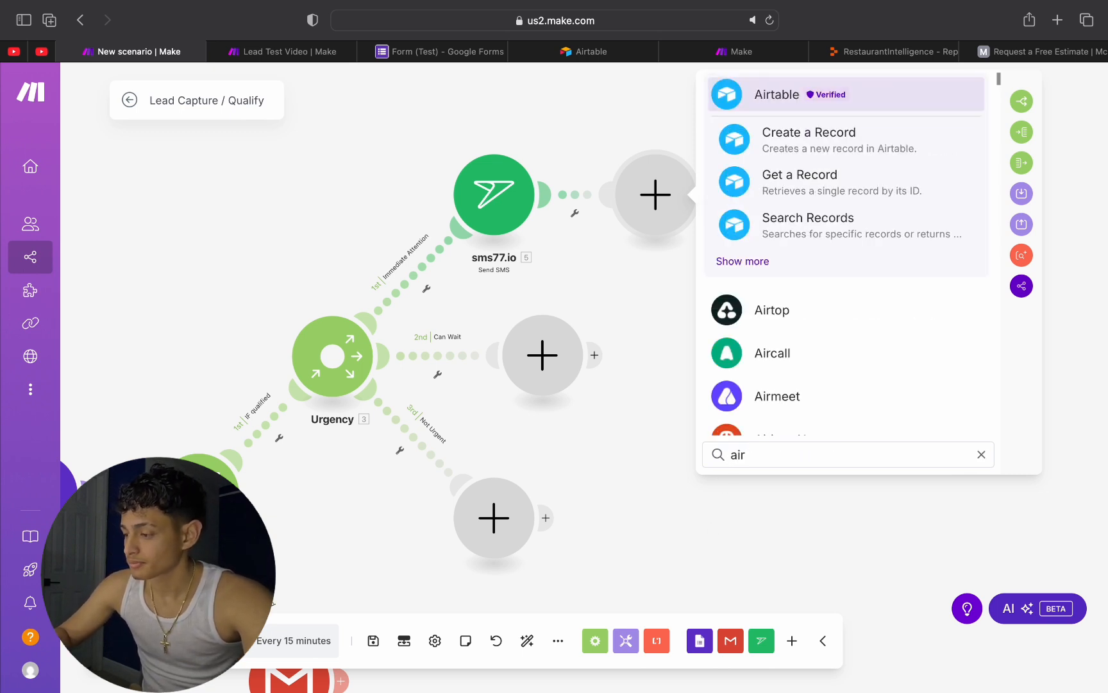
{"action": "left_click", "coordinate": [792, 135]}
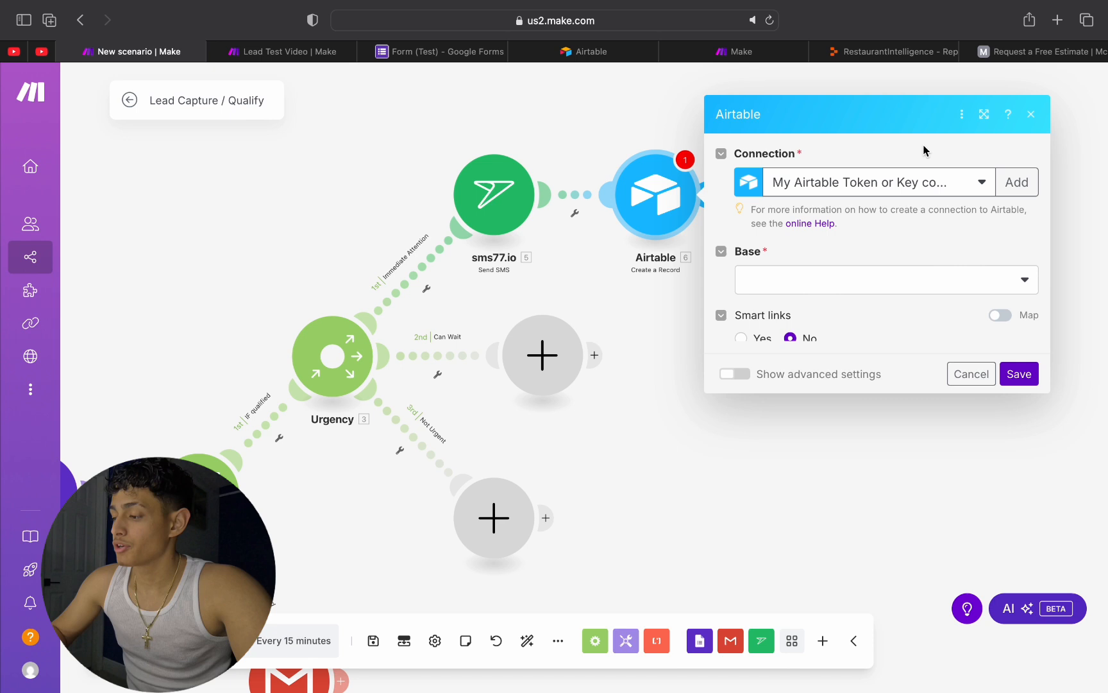
Step: Set the Airtable module's base to Lead Capture and its table to Immediate Attention, keeping the existing connection
{"action": "left_click", "coordinate": [876, 165]}
{"action": "left_click", "coordinate": [873, 164]}
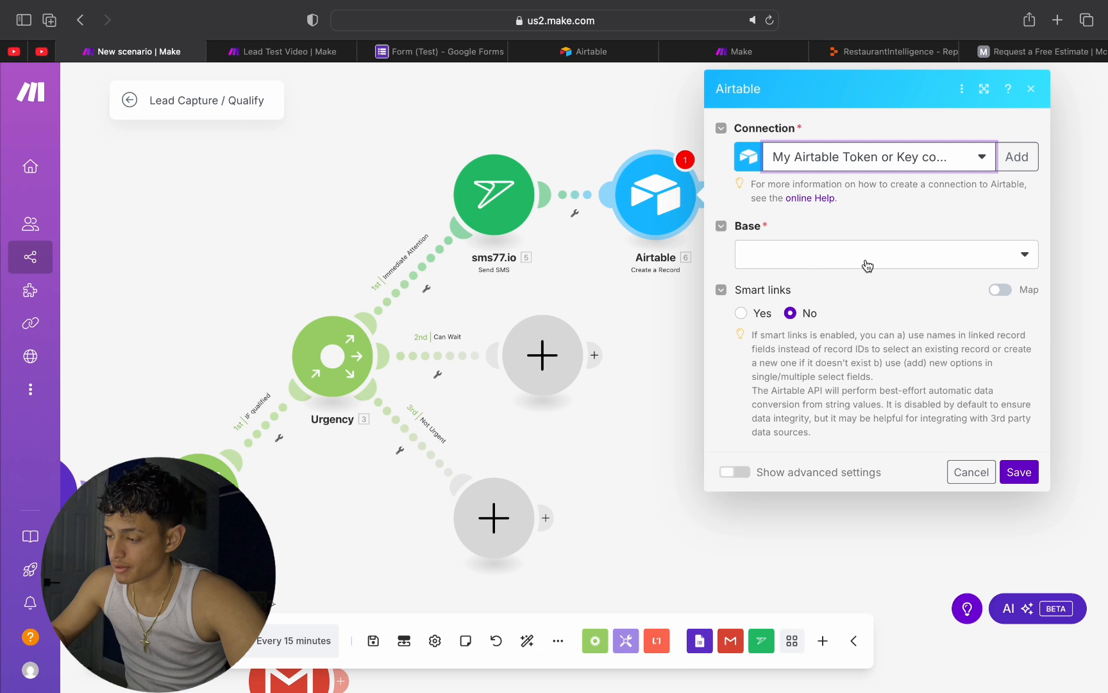
{"action": "left_click", "coordinate": [960, 256]}
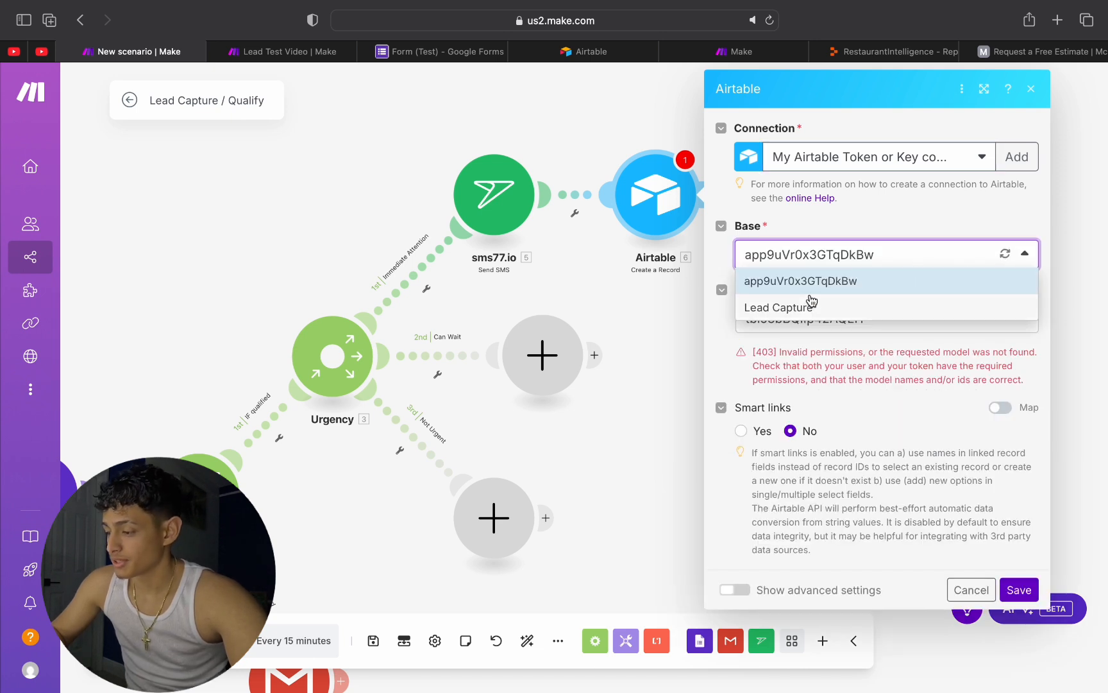
{"action": "left_click", "coordinate": [788, 313]}
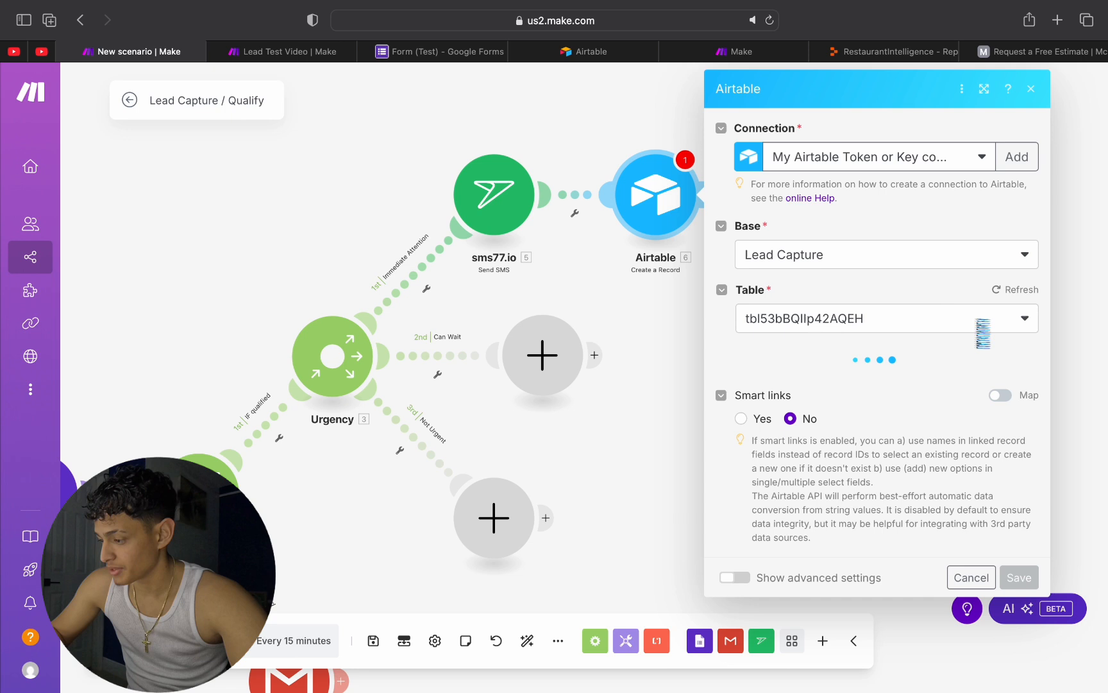
{"action": "left_click", "coordinate": [908, 313]}
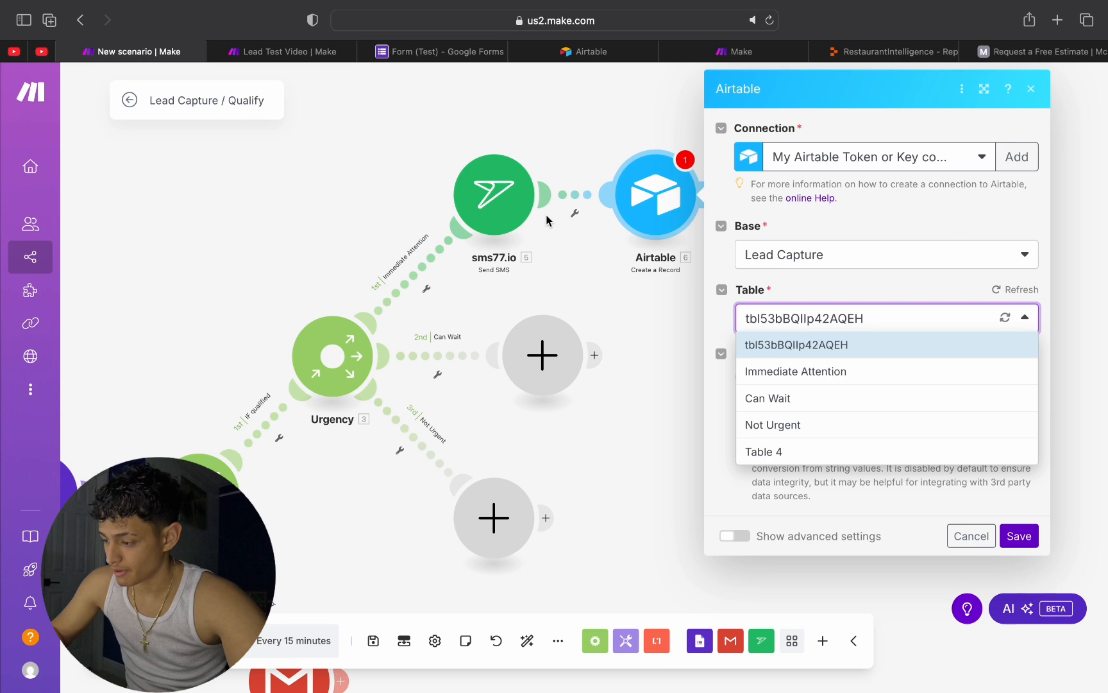
{"action": "left_click", "coordinate": [814, 372]}
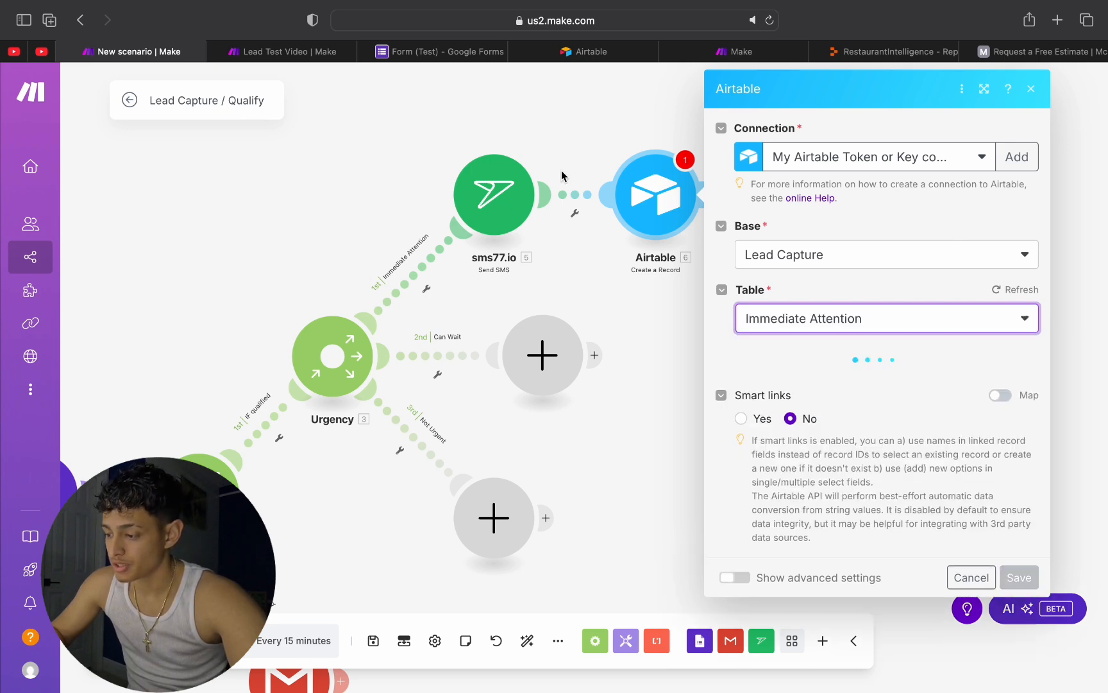
Step: Save the Airtable module with the record's Name, Email, Phone Number and Service Required fields left empty
{"action": "scroll", "coordinate": [921, 357], "scroll_direction": "down", "scroll_amount": 5}
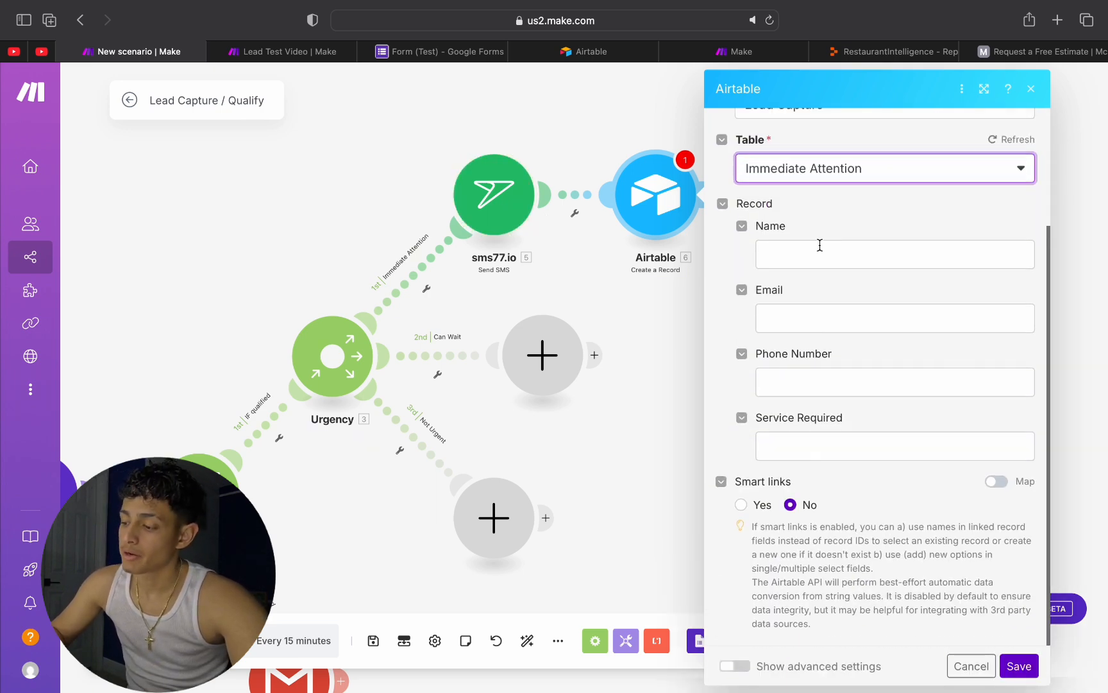
{"action": "left_click", "coordinate": [816, 263]}
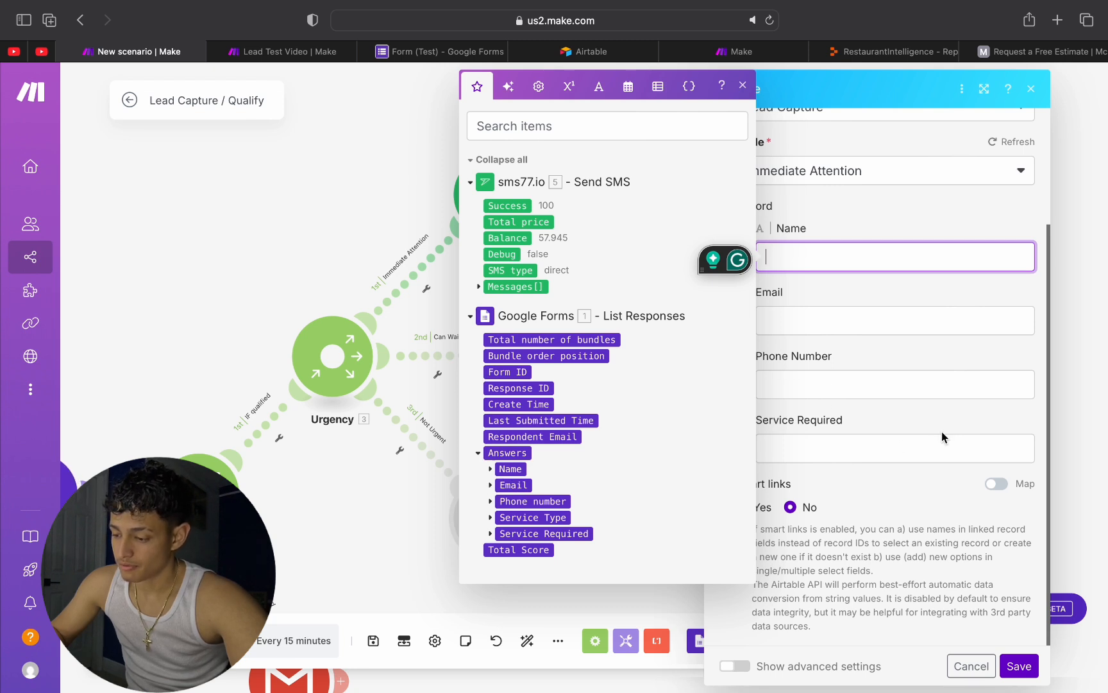
{"action": "left_click", "coordinate": [1046, 357]}
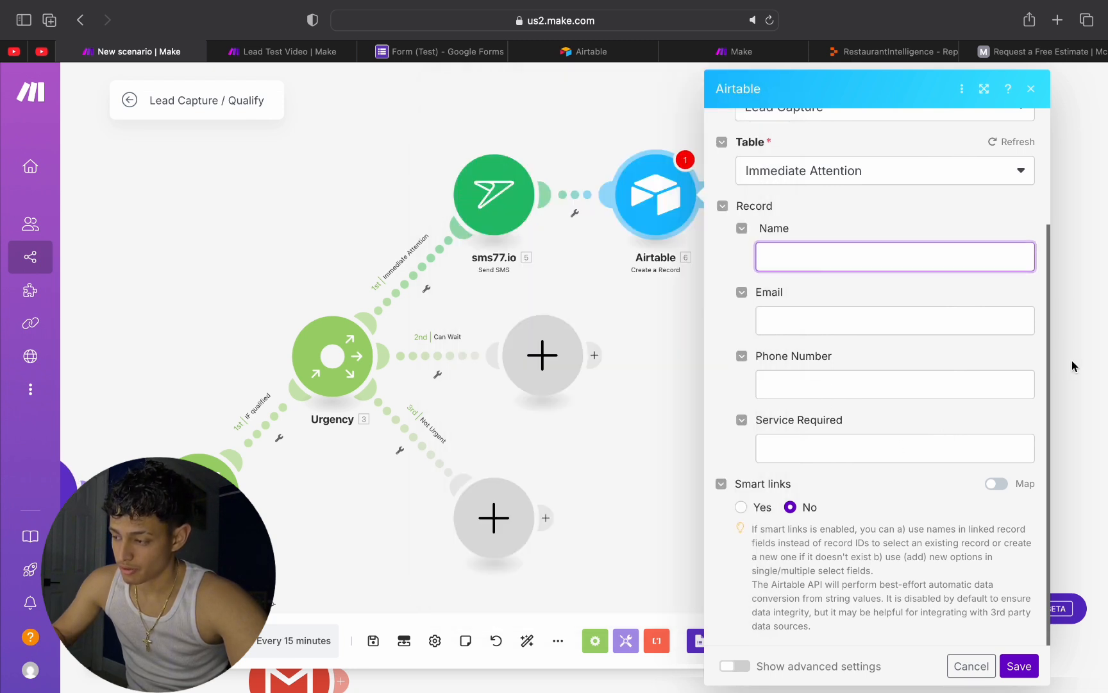
{"action": "left_click", "coordinate": [1021, 666]}
Step: Add a Gmail Send an Email module to the Urgency router's Can Wait branch
{"action": "scroll", "coordinate": [499, 380], "scroll_direction": "down", "scroll_amount": 1}
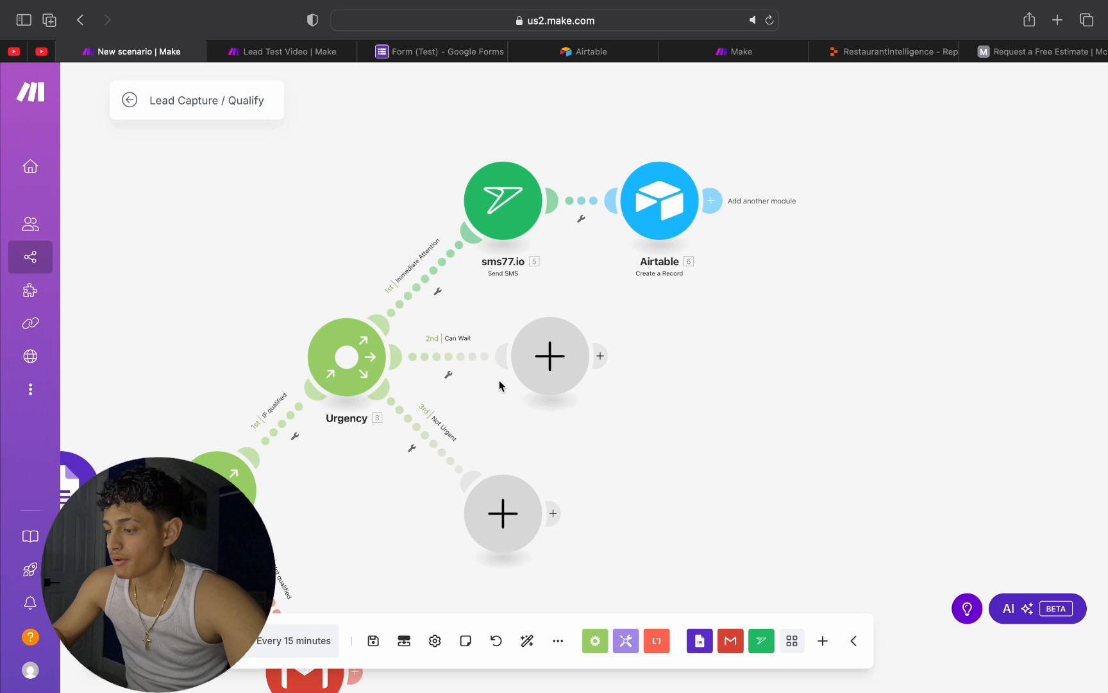
{"action": "scroll", "coordinate": [499, 381], "scroll_direction": "up", "scroll_amount": 2}
{"action": "left_click_drag", "start_coordinate": [714, 482], "coordinate": [713, 333]}
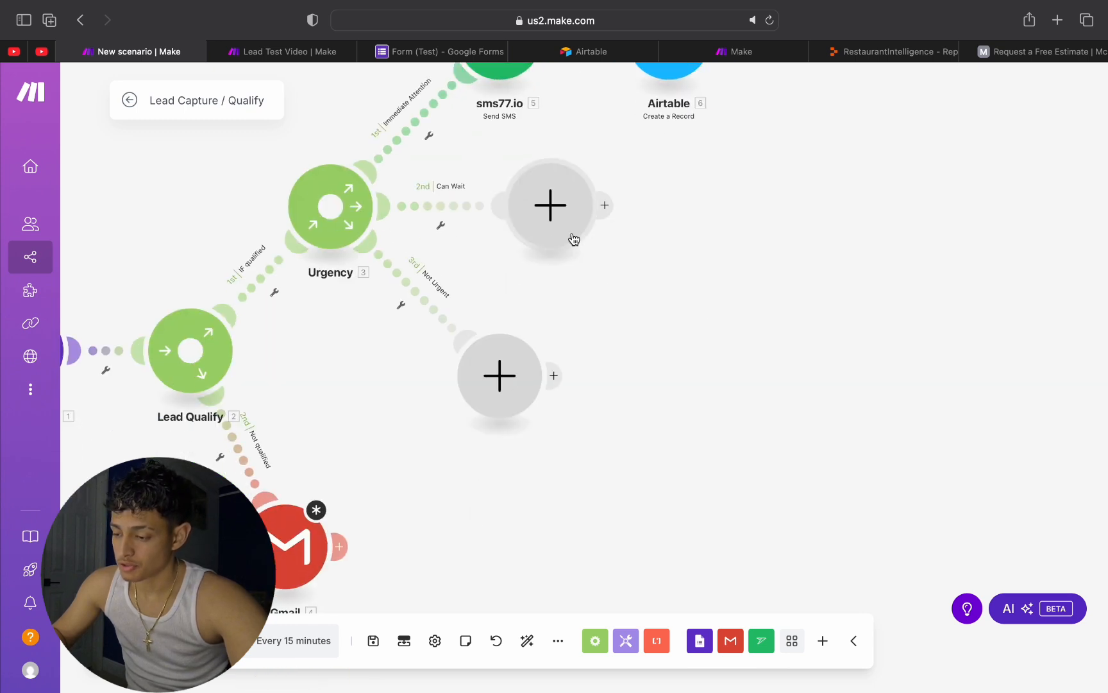
{"action": "right_click", "coordinate": [618, 393]}
{"action": "left_click", "coordinate": [613, 316]}
{"action": "left_click_drag", "start_coordinate": [613, 317], "coordinate": [598, 411]}
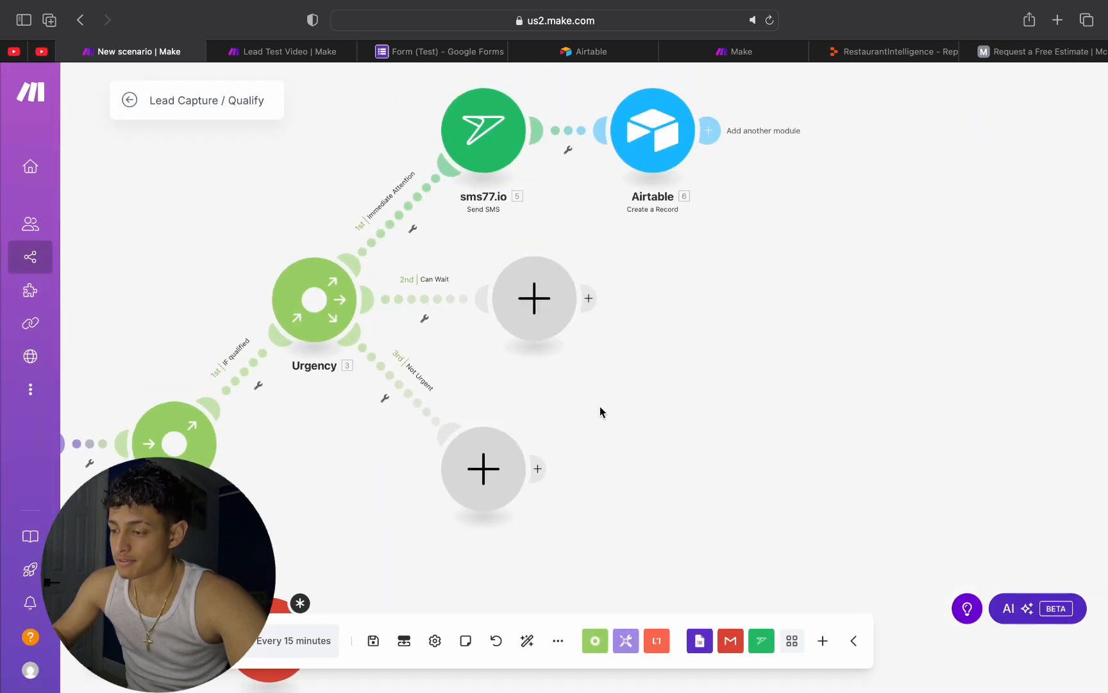
{"action": "left_click_drag", "start_coordinate": [565, 485], "coordinate": [469, 523]}
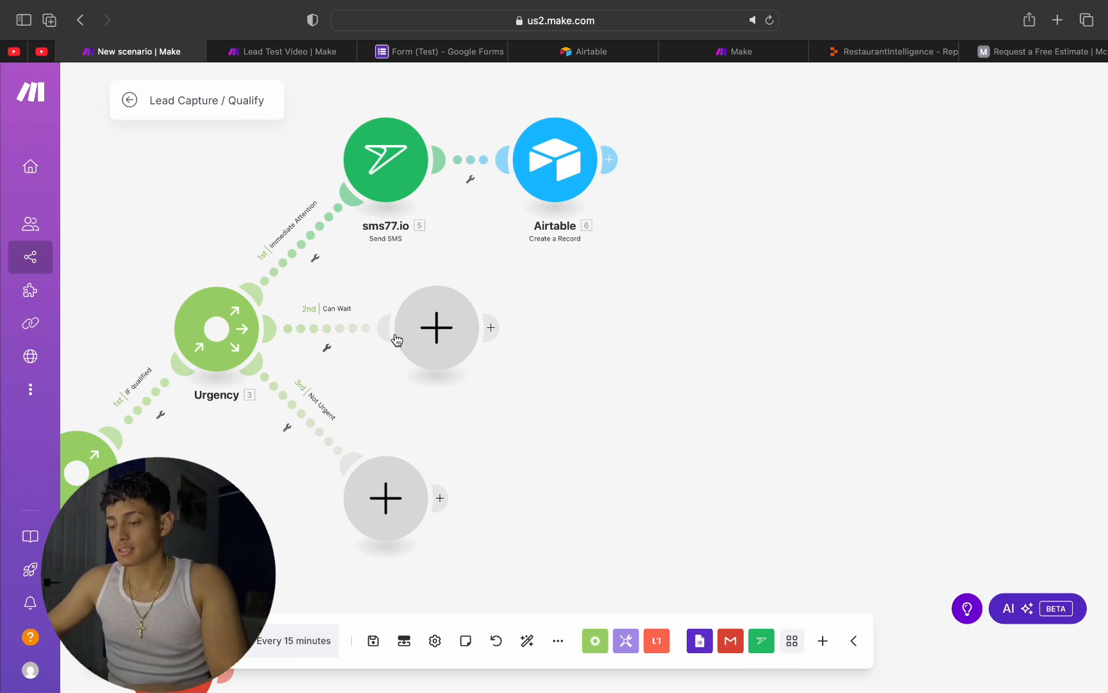
{"action": "left_click", "coordinate": [450, 342]}
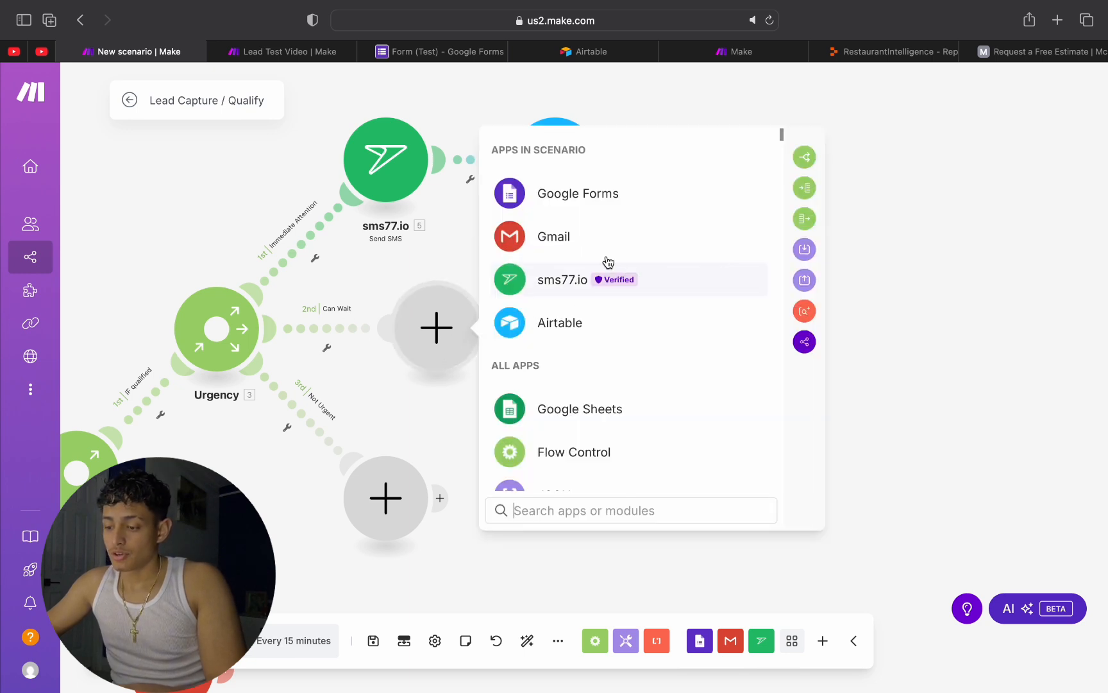
{"action": "left_click", "coordinate": [518, 241]}
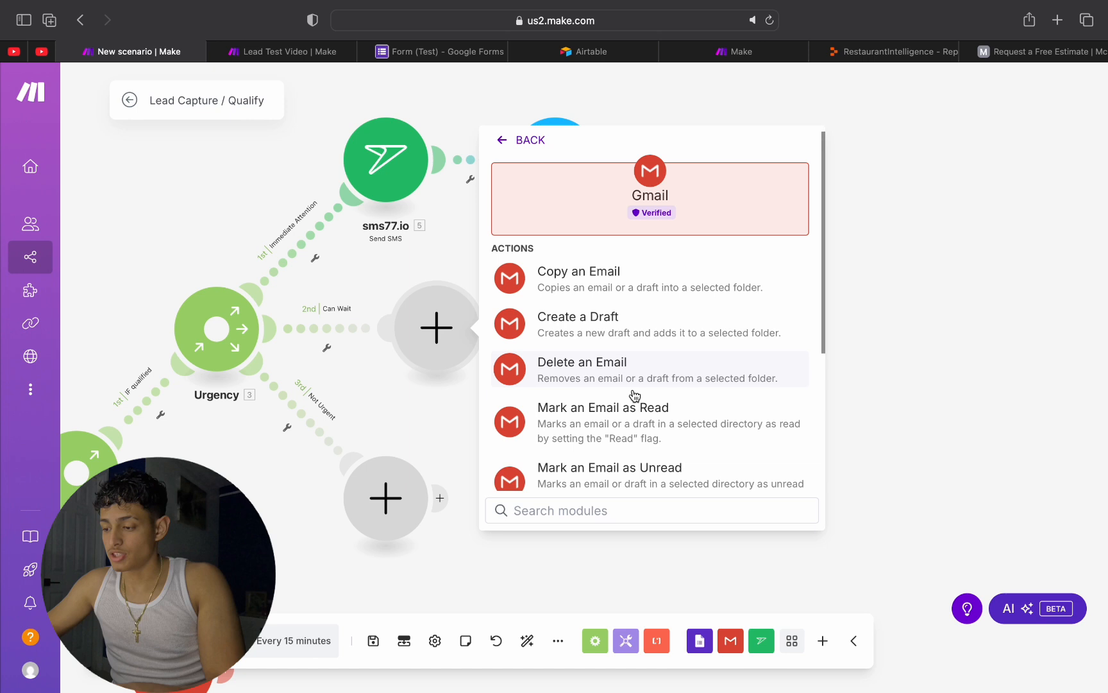
{"action": "scroll", "coordinate": [631, 379], "scroll_direction": "down", "scroll_amount": 5}
{"action": "left_click", "coordinate": [621, 418]}
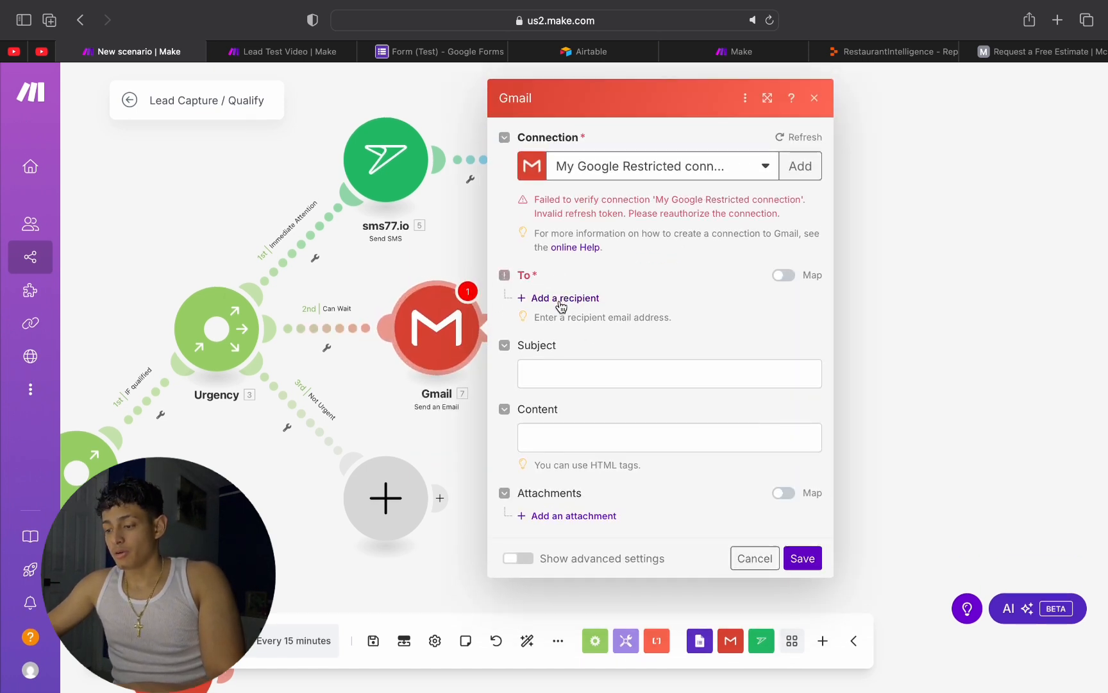
Step: Add a blank recipient entry to the Can Wait email and open its subject for editing
{"action": "left_click", "coordinate": [562, 302]}
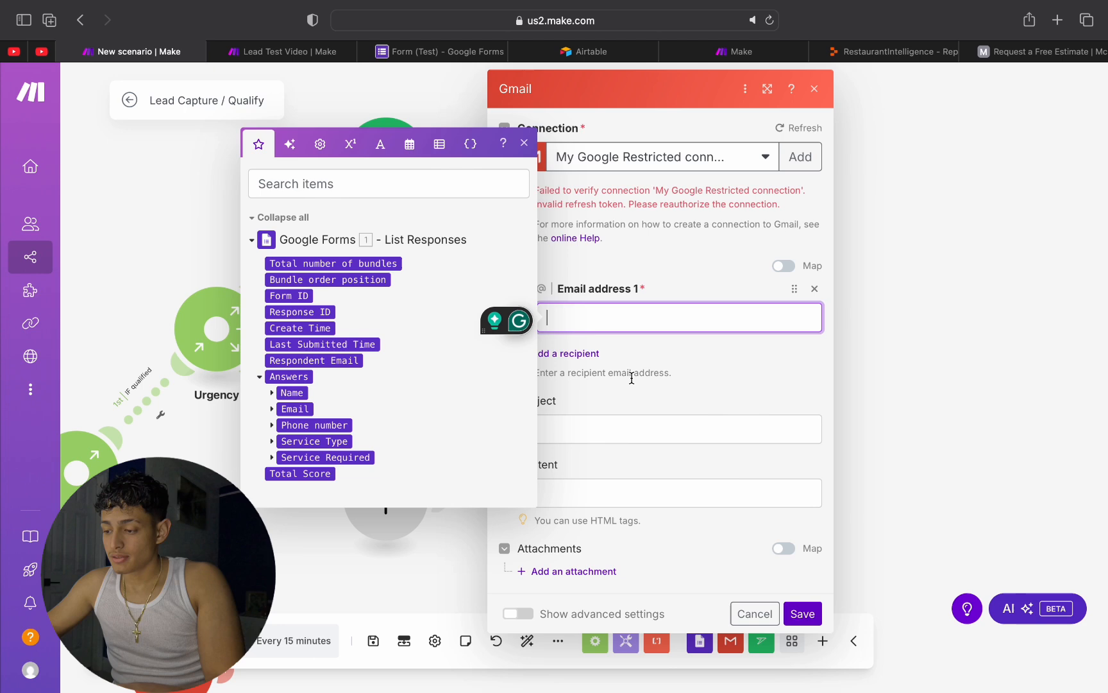
{"action": "left_click", "coordinate": [635, 406]}
{"action": "left_click", "coordinate": [622, 482]}
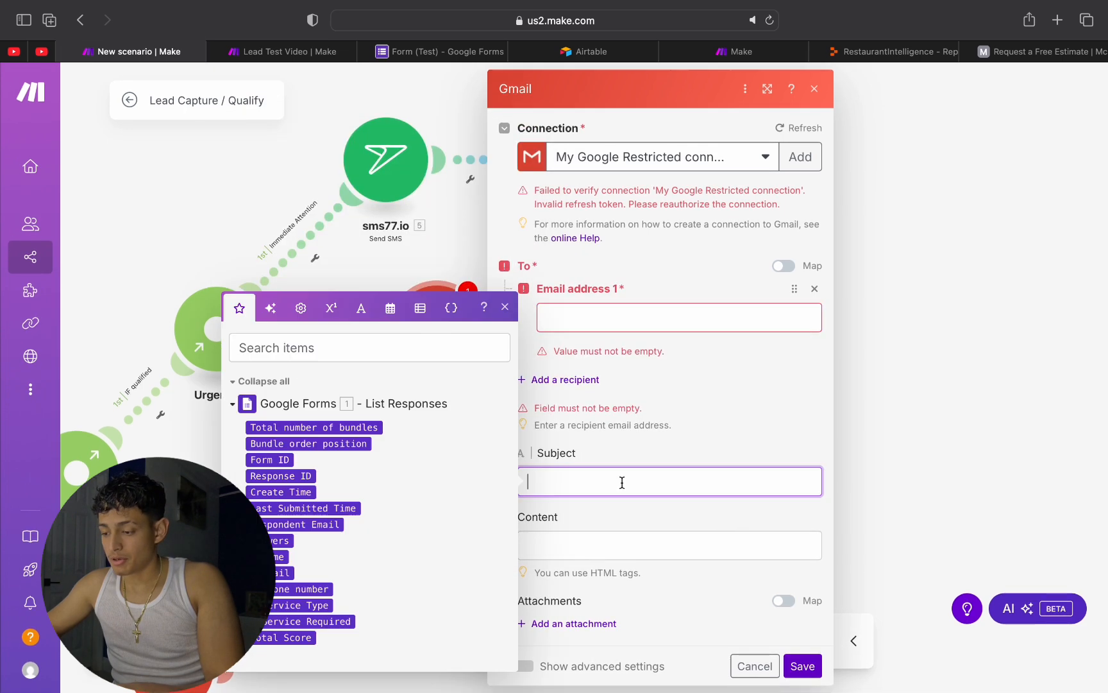
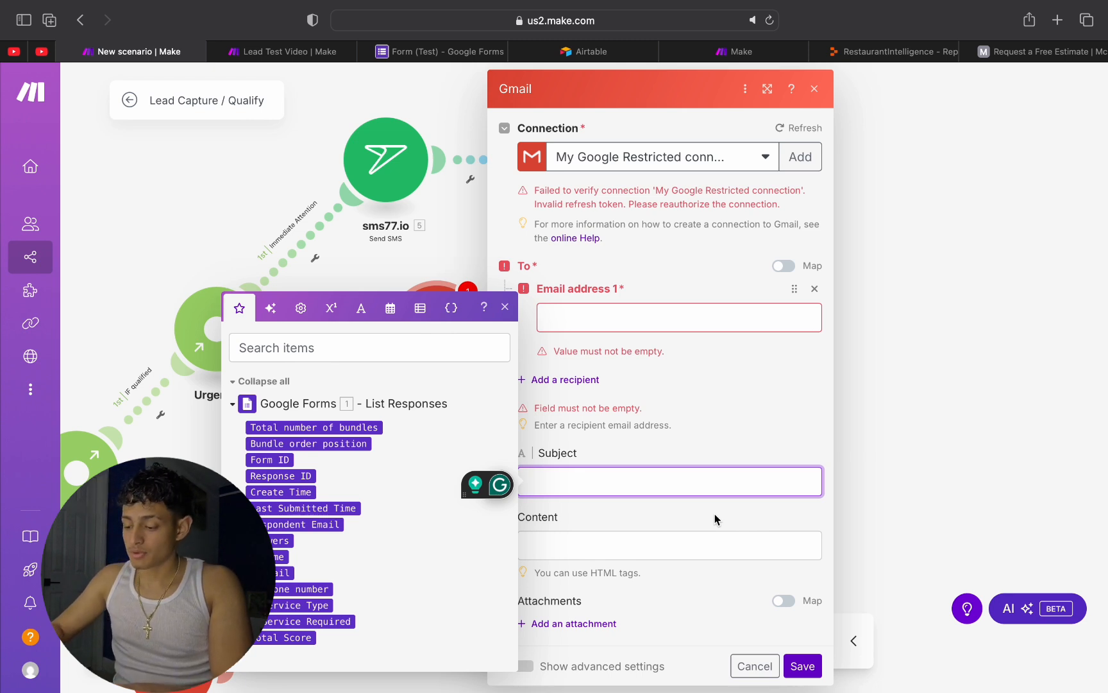
{"action": "type", "text": "Hye"}
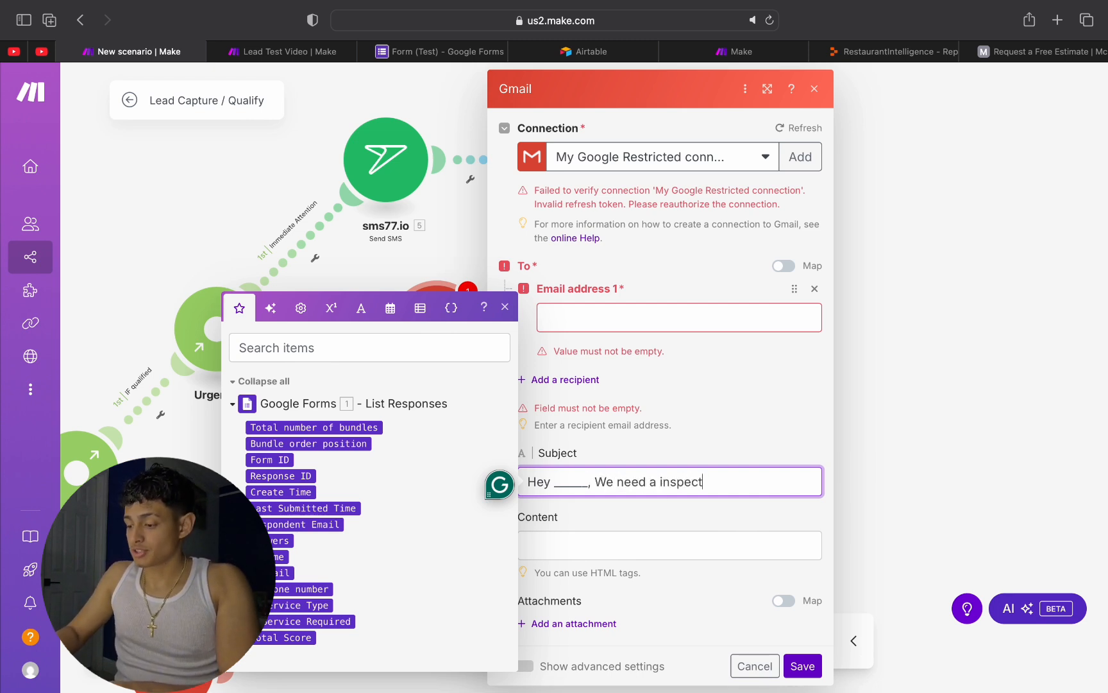
{"action": "key", "text": "BackSpace"}
{"action": "key", "text": "BackSpace"}
{"action": "type", "text": "o"}
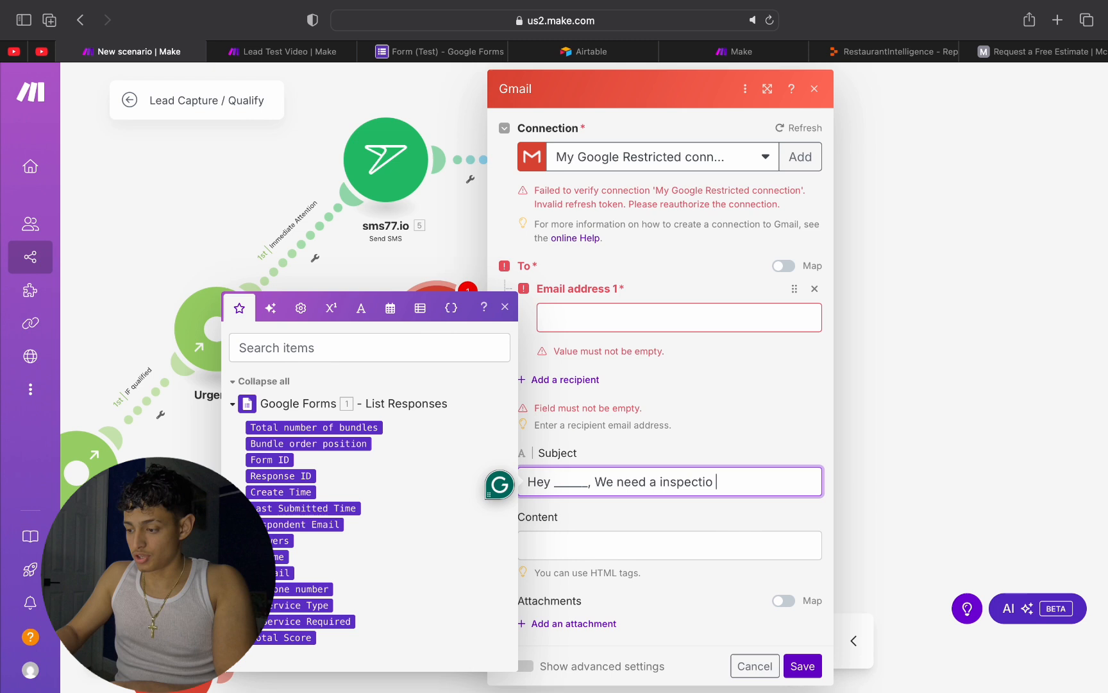
{"action": "type", "text": "n done to kn"}
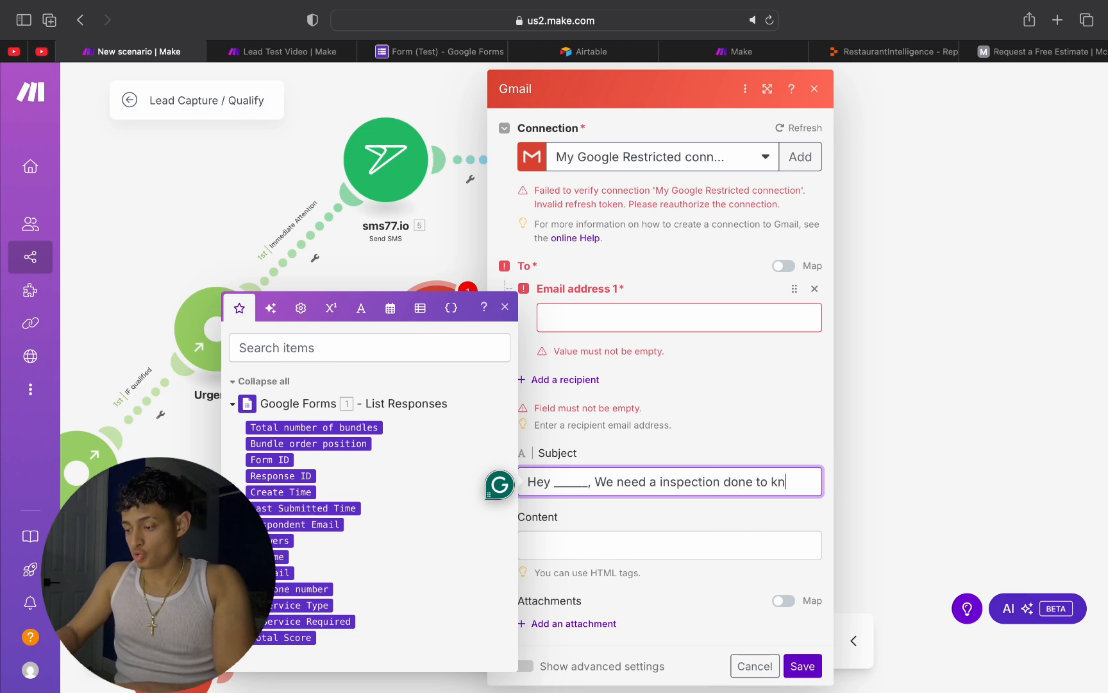
{"action": "type", "text": "ow more please book one at this link :"}
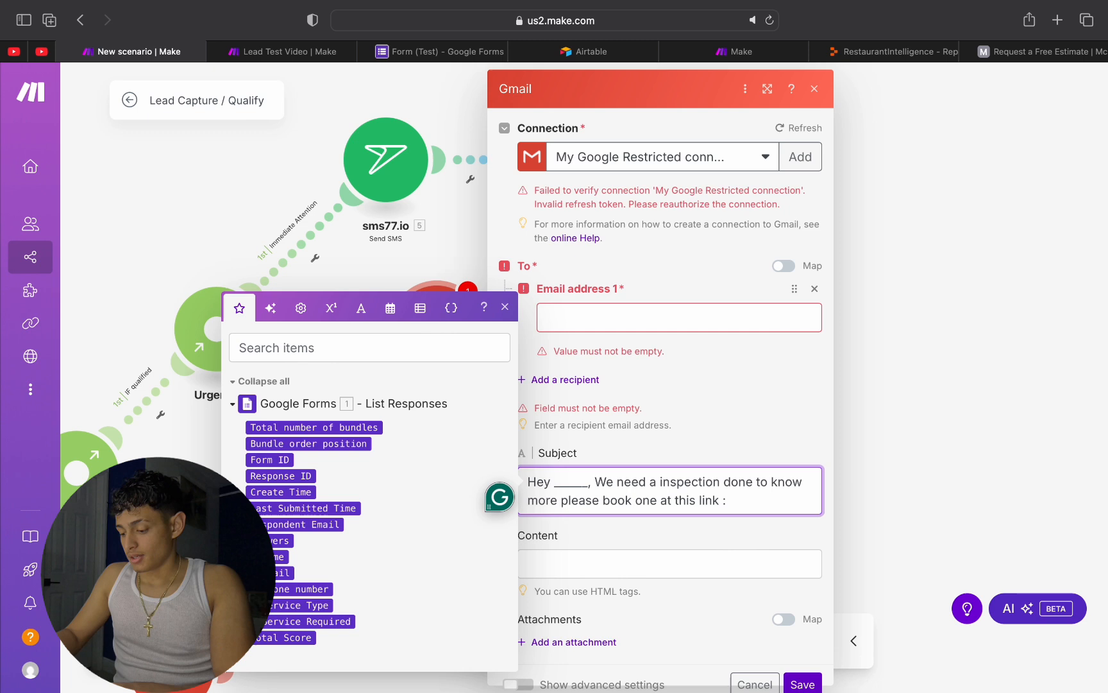
{"action": "type", "text": "h"}
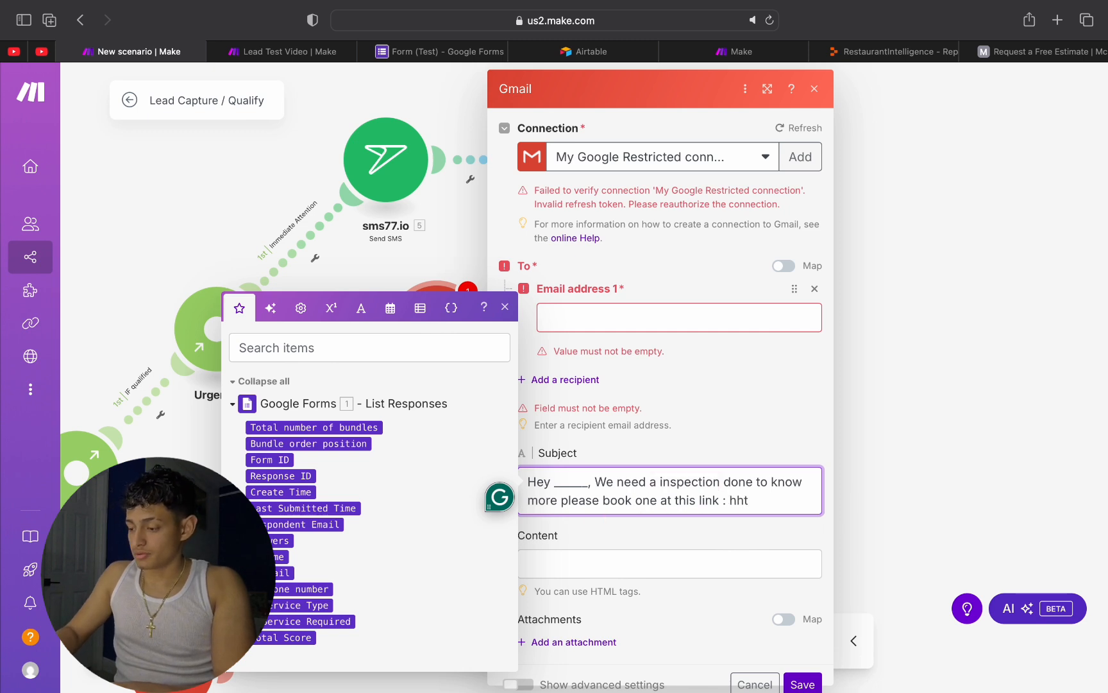
{"action": "type", "text": "ttps:"}
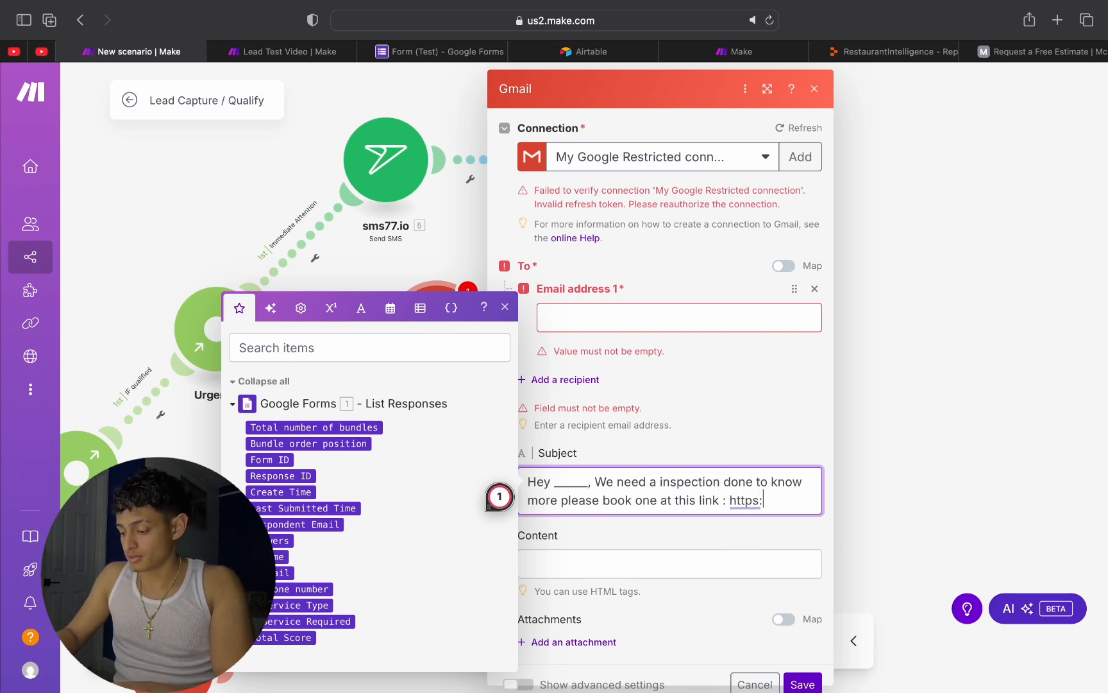
{"action": "type", "text": "//cal"}
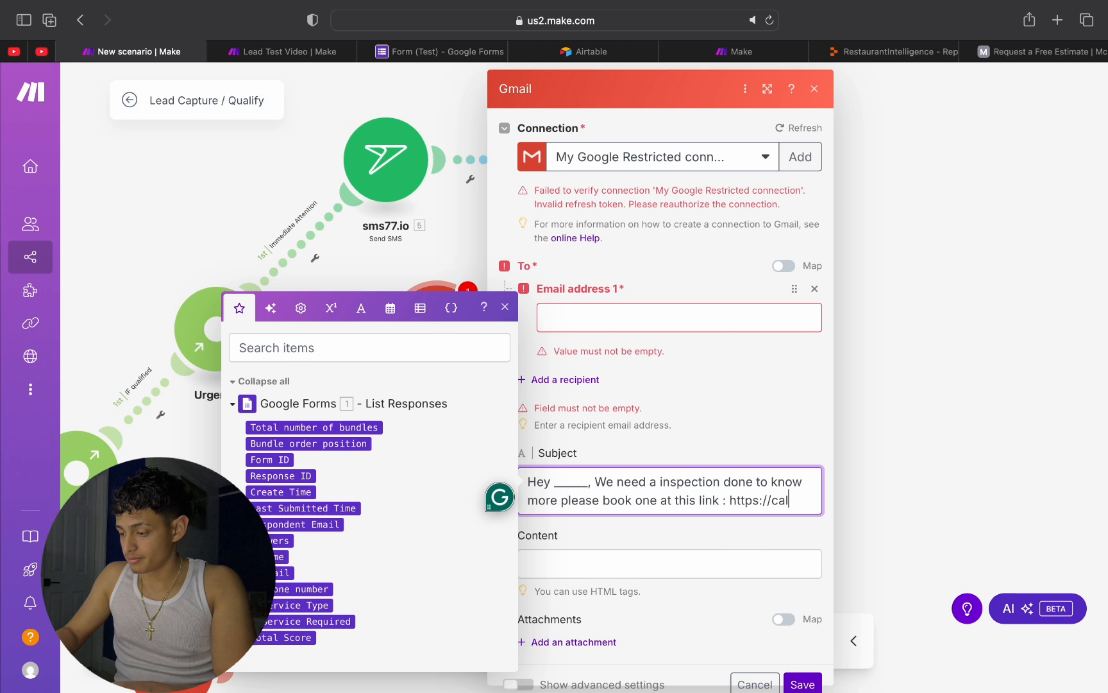
{"action": "type", "text": "endly.com"}
{"action": "key", "text": "BackSpace"}
{"action": "type", "text": "ndly.com"}
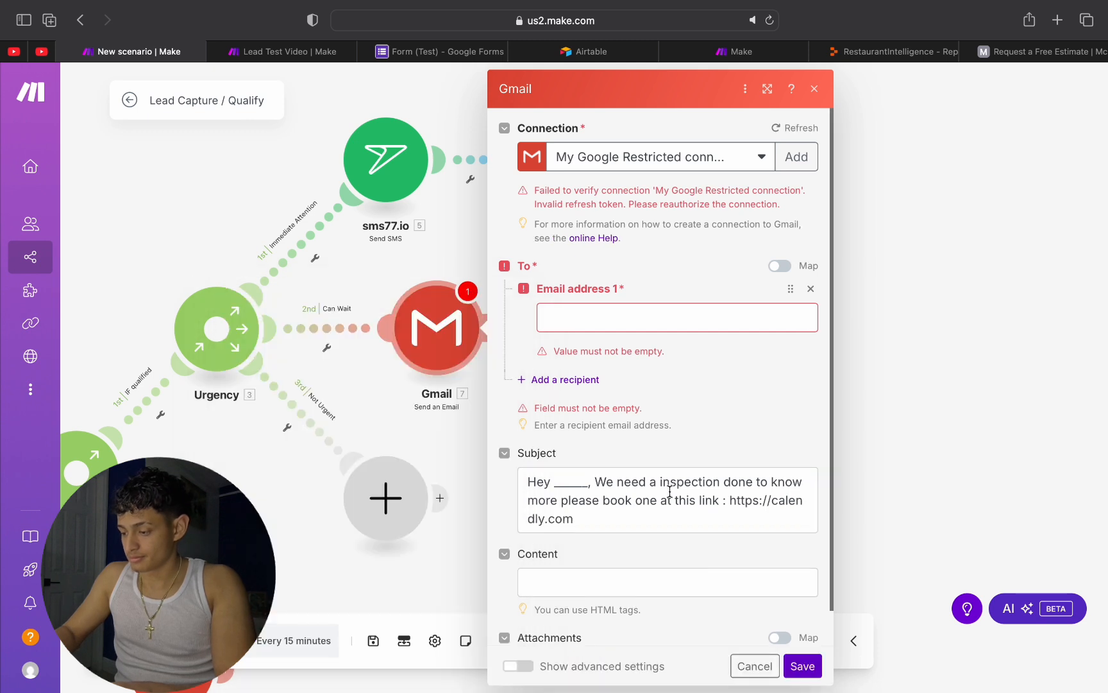
Step: Copy the inspection message from the email's subject into its content
{"action": "triple_click", "coordinate": [668, 491]}
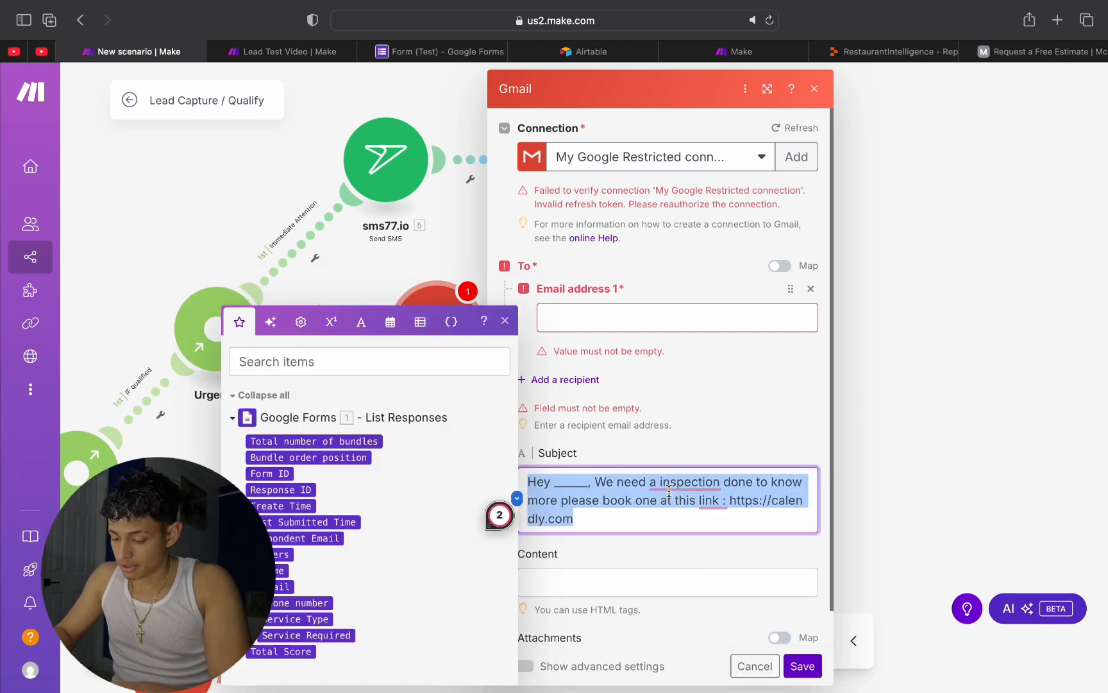
{"action": "key", "text": "ctrl+c"}
{"action": "left_click", "coordinate": [636, 578]}
{"action": "key", "text": "ctrl+v"}
Step: Replace the Can Wait email's subject with "Inspection Needed For Further Help" and close the module's settings
{"action": "triple_click", "coordinate": [638, 507]}
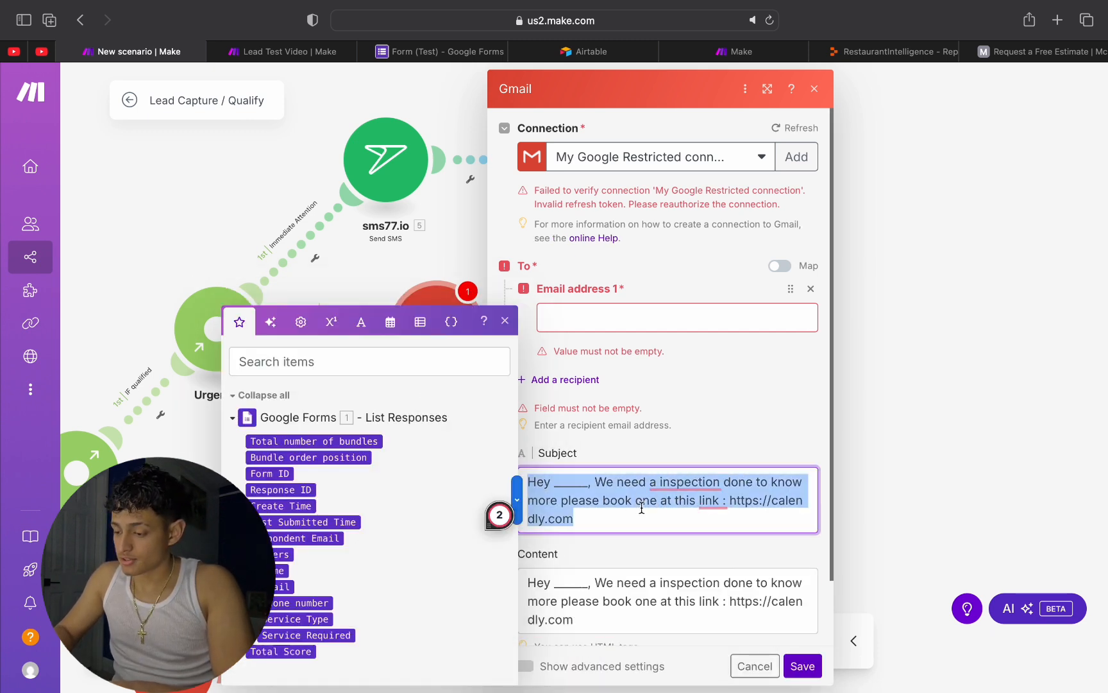
{"action": "key", "text": "BackSpace"}
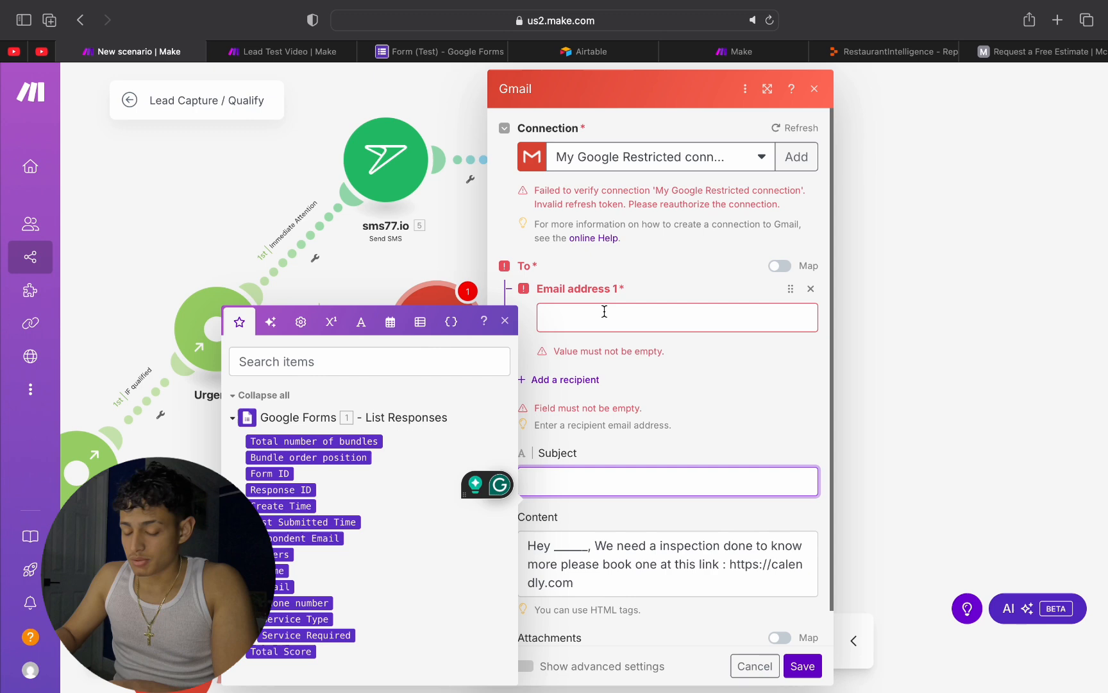
{"action": "type", "text": "Inspe"}
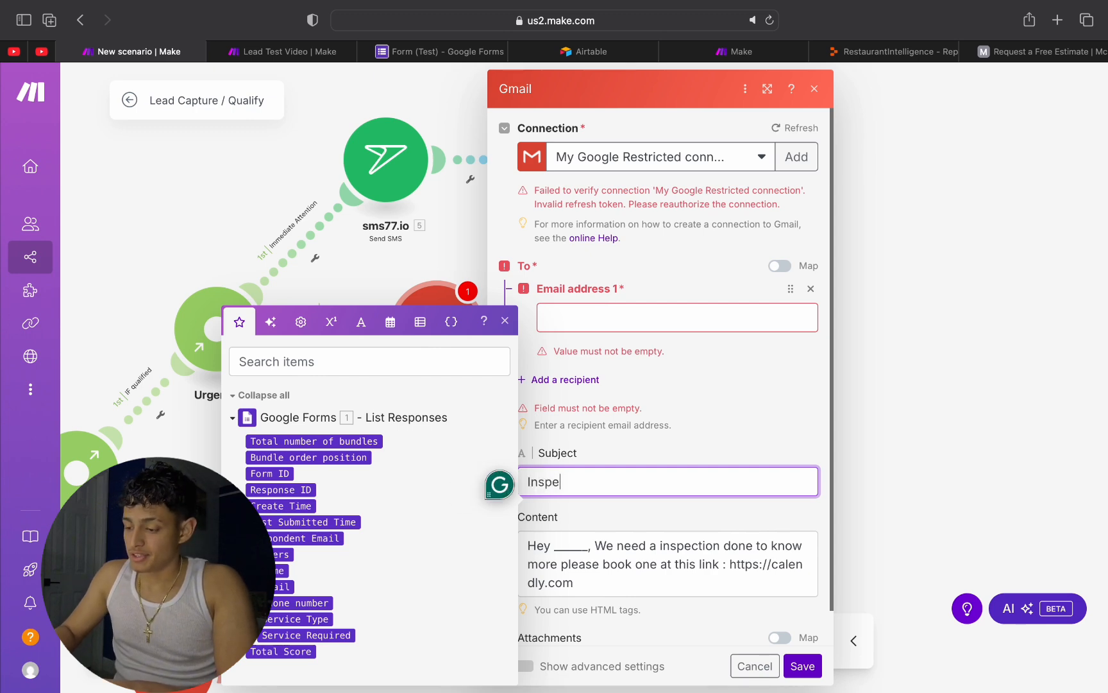
{"action": "type", "text": "ction Needed For Further Help"}
{"action": "left_click", "coordinate": [896, 437]}
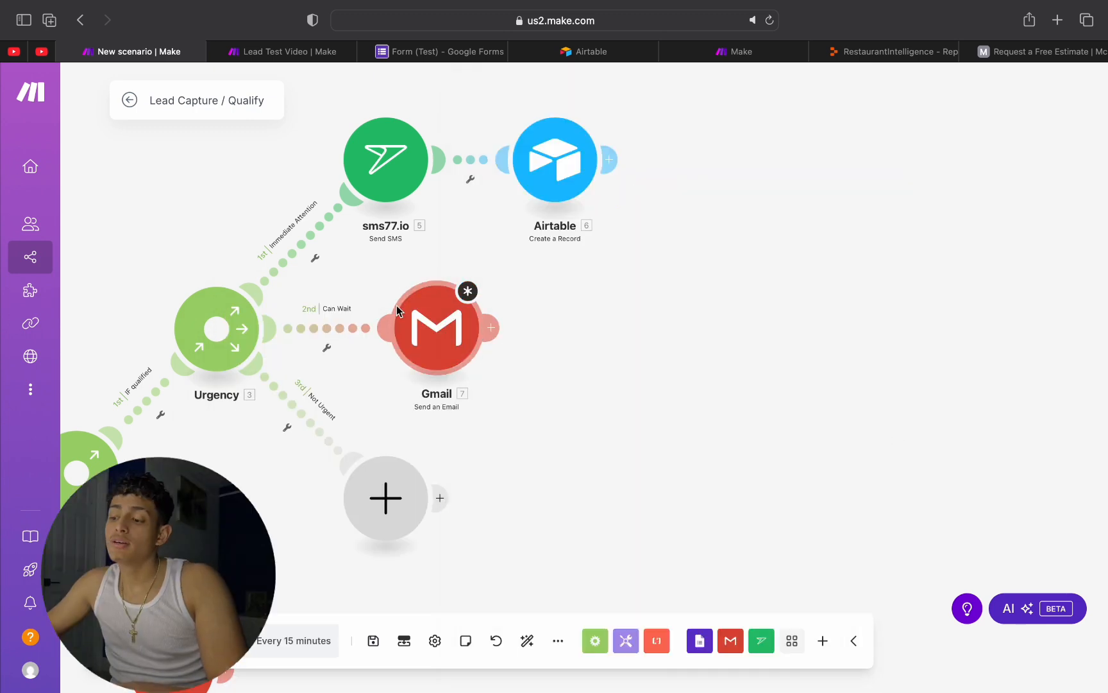
Step: Add an Airtable Create a Record module after the Gmail module on the Can Wait branch
{"action": "left_click", "coordinate": [492, 328]}
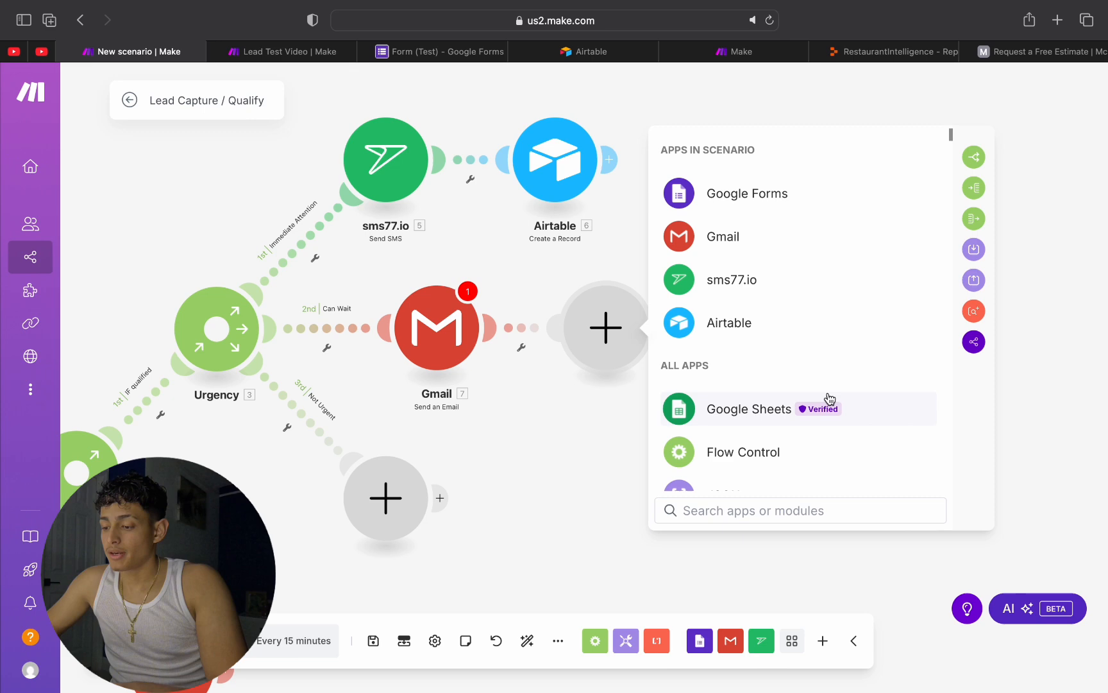
{"action": "left_click", "coordinate": [737, 322]}
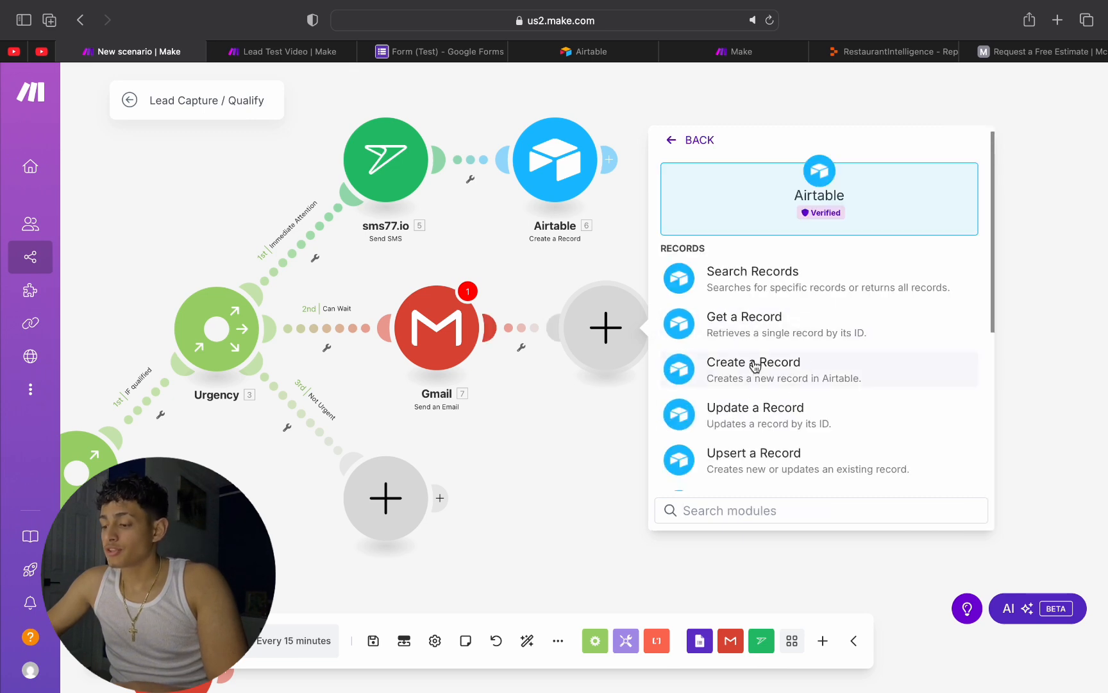
{"action": "left_click", "coordinate": [714, 372]}
Step: Set the new Airtable module's base to Lead Capture and its table to Can Wait, keep the existing connection, and save it
{"action": "left_click", "coordinate": [883, 314]}
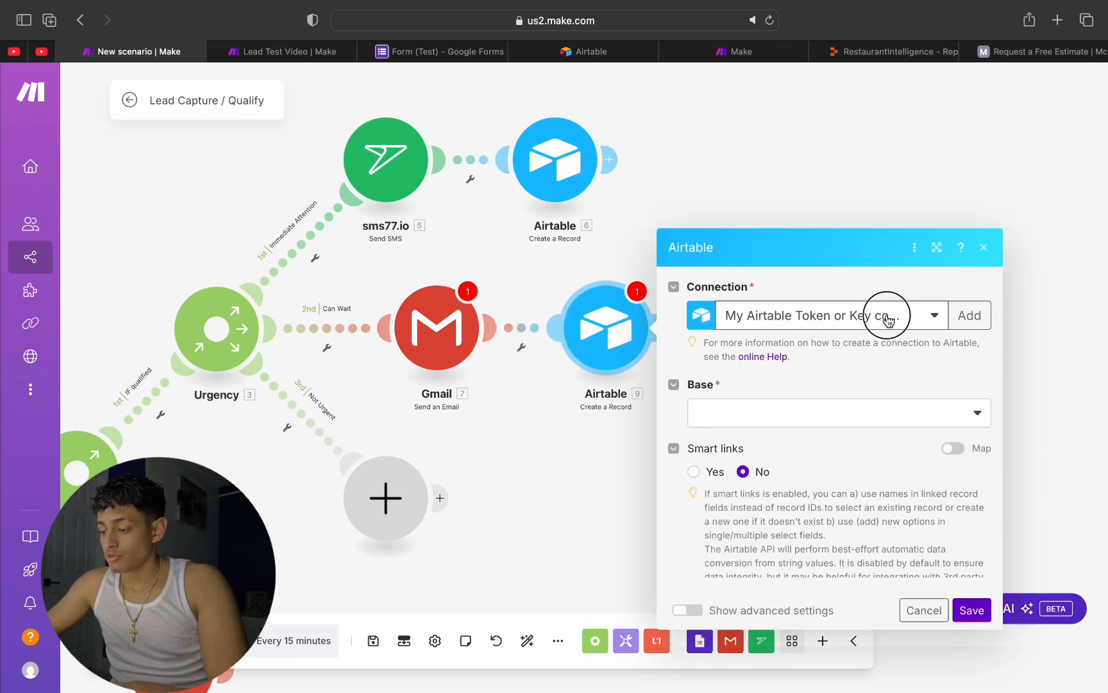
{"action": "left_click", "coordinate": [822, 257]}
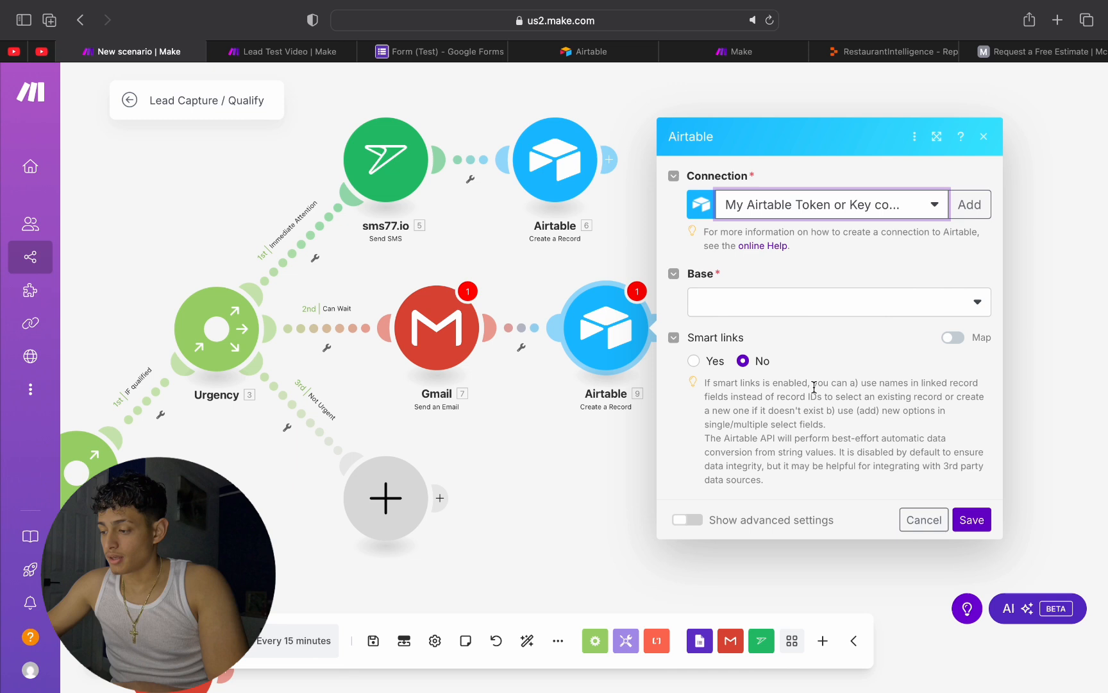
{"action": "left_click", "coordinate": [924, 312]}
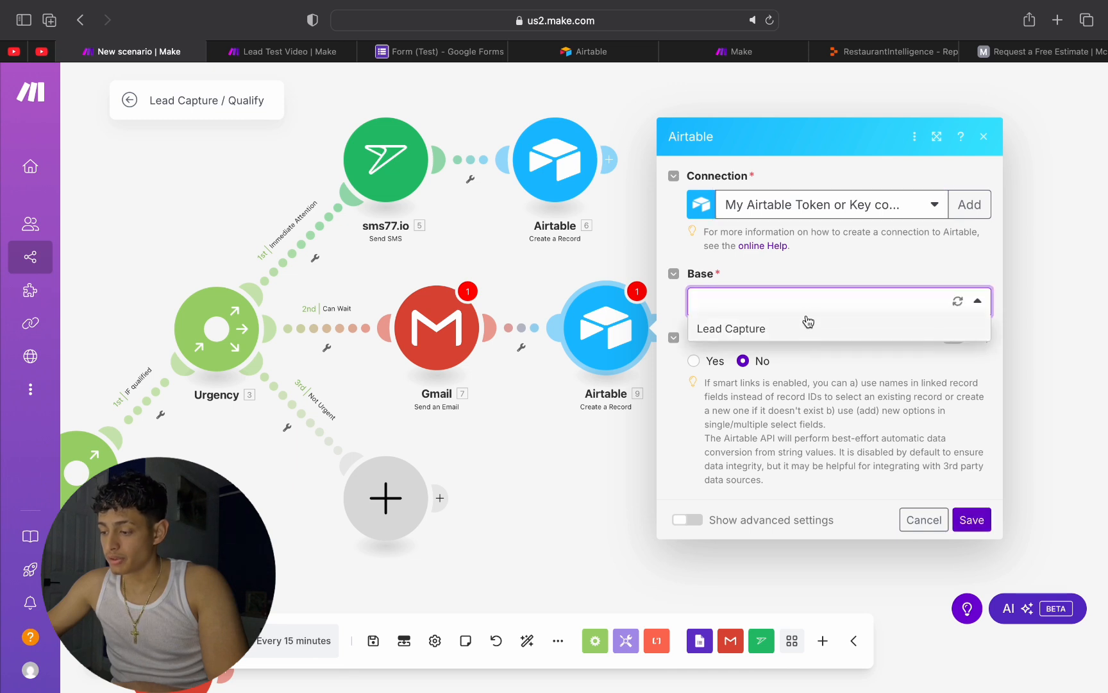
{"action": "left_click", "coordinate": [795, 337]}
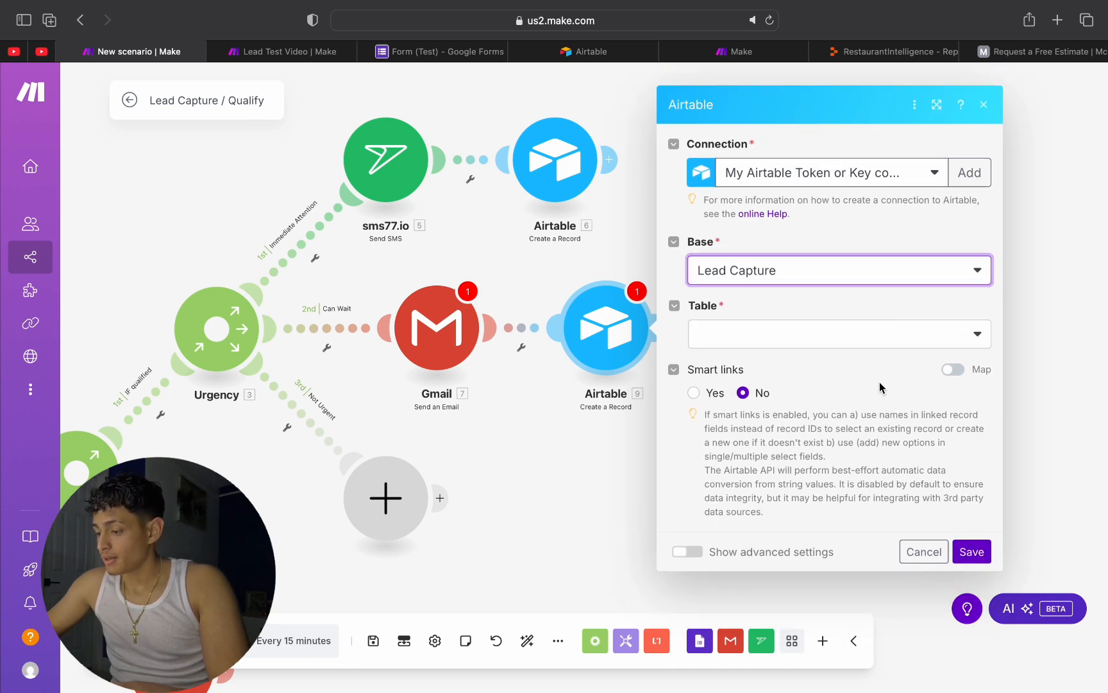
{"action": "left_click", "coordinate": [860, 338]}
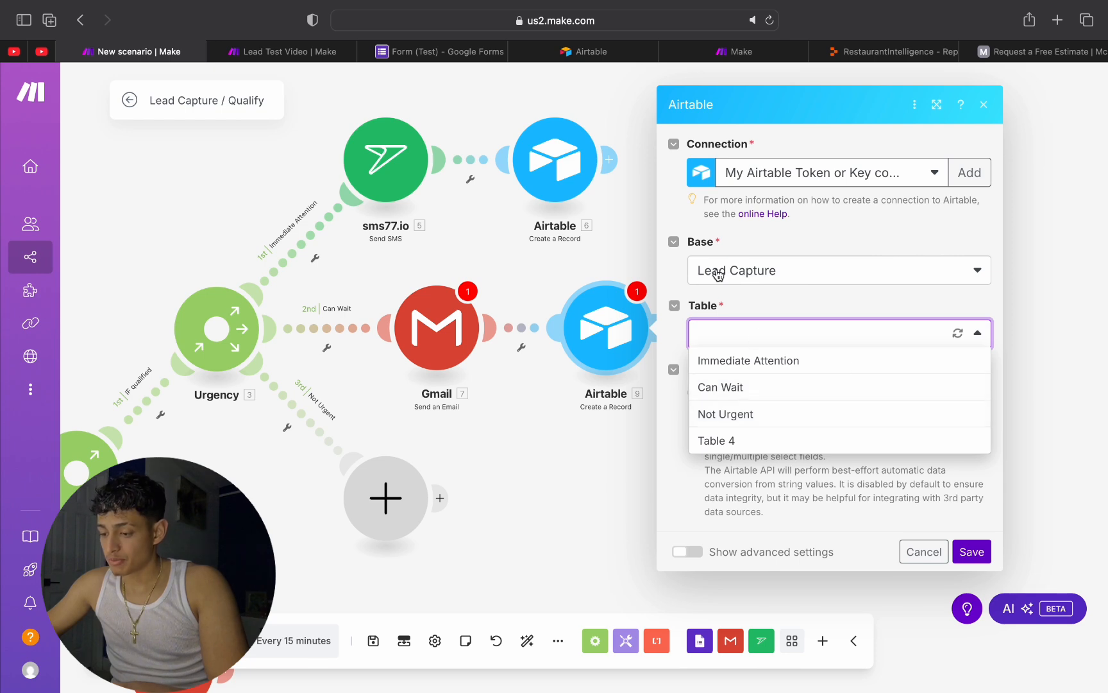
{"action": "left_click", "coordinate": [755, 388]}
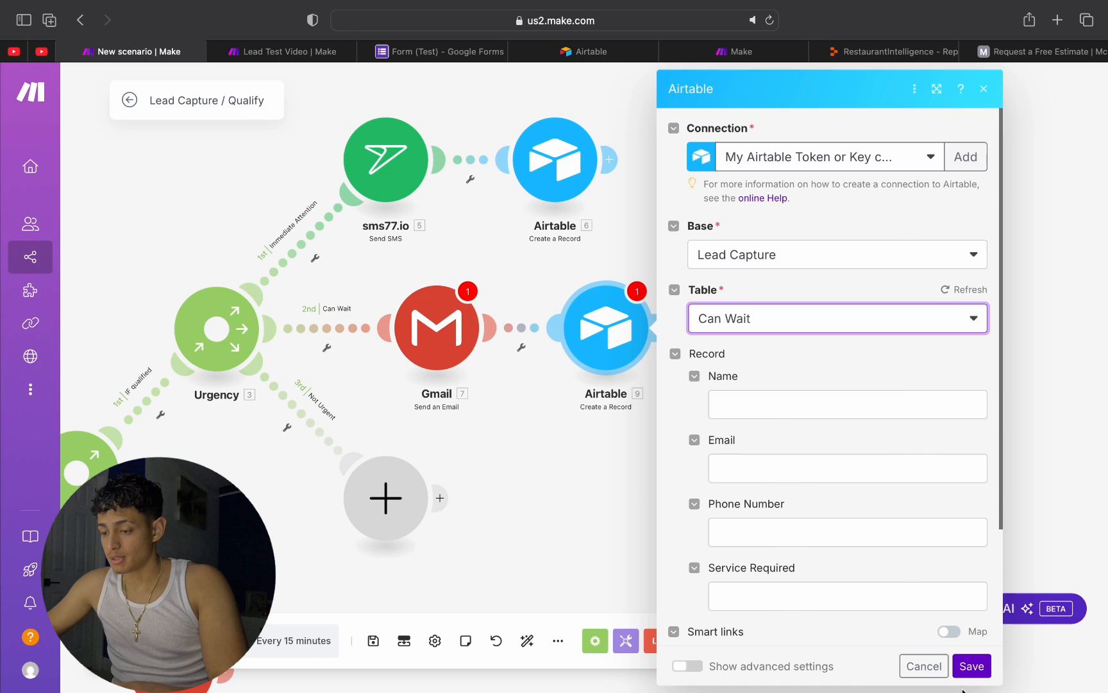
{"action": "left_click", "coordinate": [969, 668]}
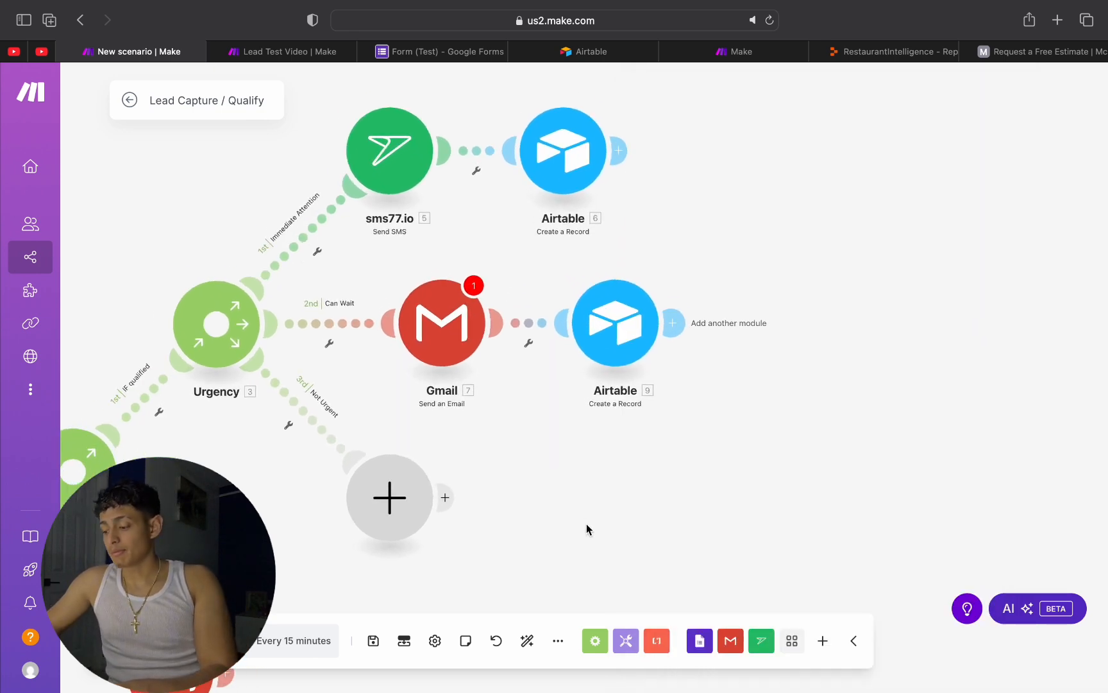
Step: Add a Gmail Send an Email module to the Urgency router's Not Urgent branch
{"action": "scroll", "coordinate": [586, 526], "scroll_direction": "up", "scroll_amount": 1}
{"action": "left_click_drag", "start_coordinate": [586, 524], "coordinate": [594, 364]}
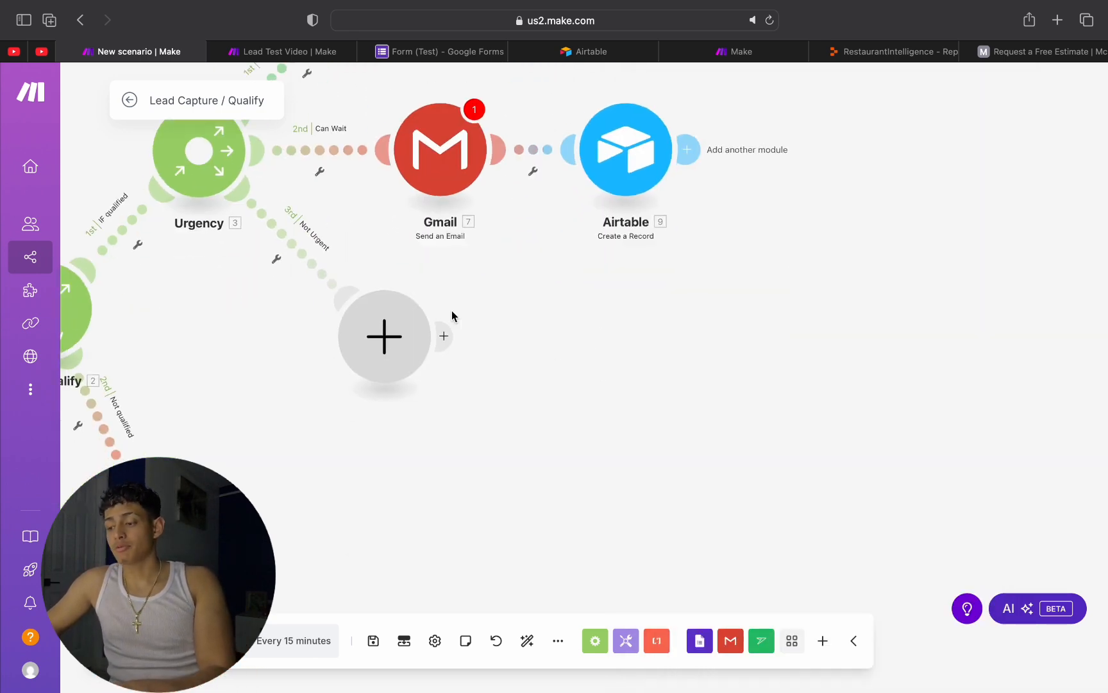
{"action": "left_click", "coordinate": [377, 347]}
{"action": "left_click", "coordinate": [475, 243]}
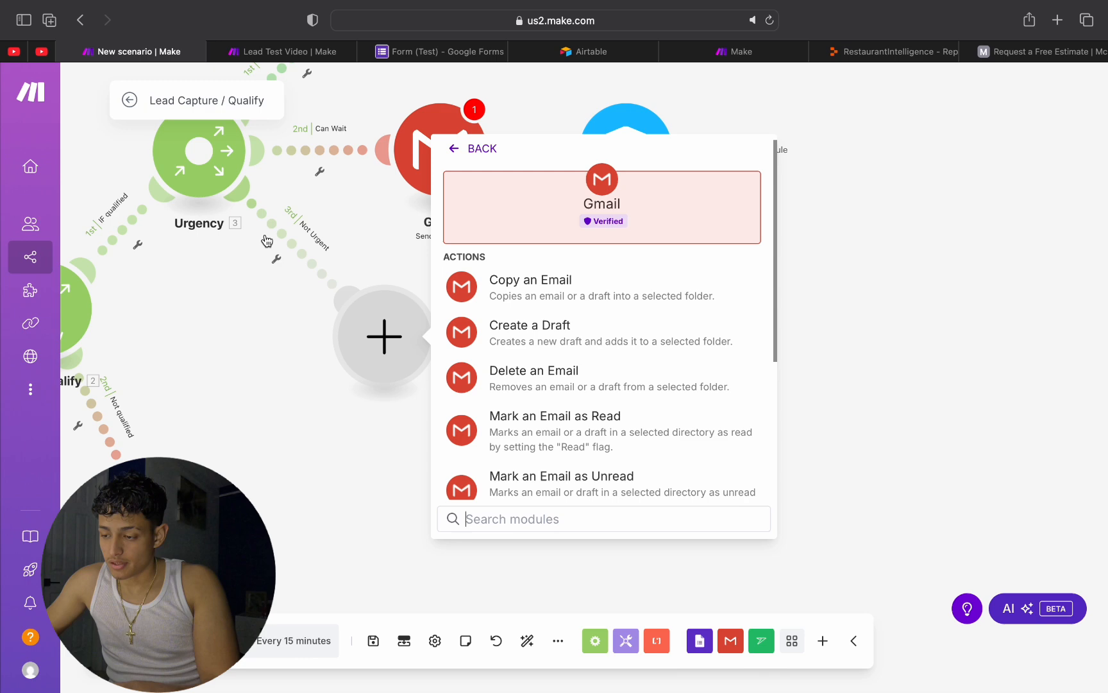
{"action": "scroll", "coordinate": [520, 398], "scroll_direction": "down", "scroll_amount": 2}
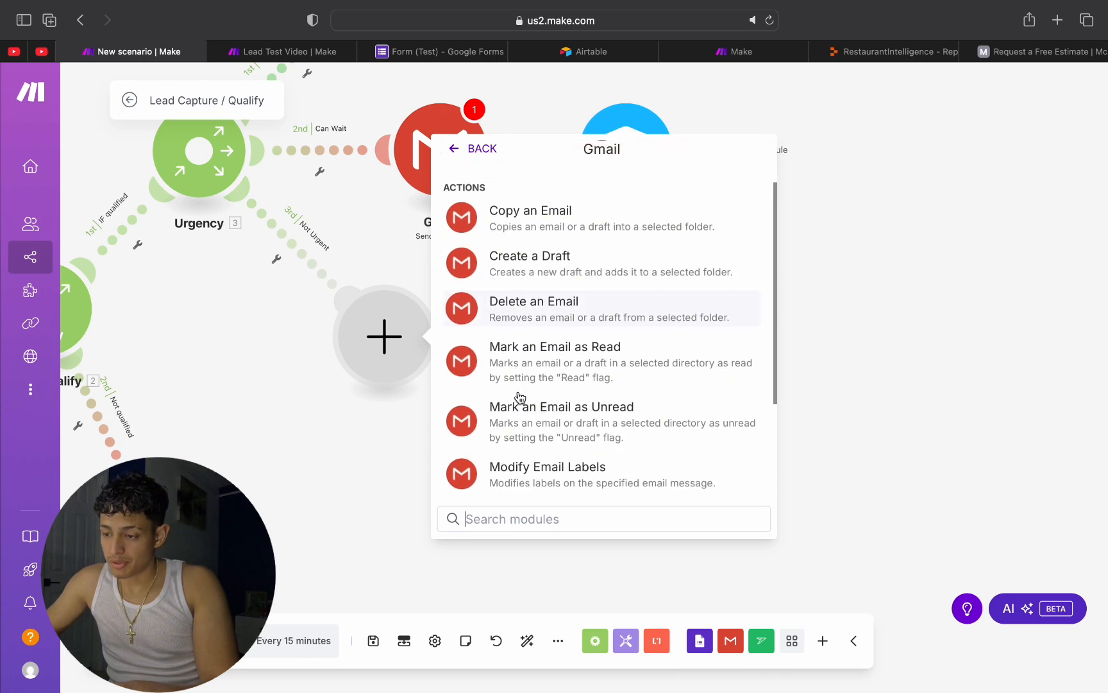
{"action": "scroll", "coordinate": [520, 398], "scroll_direction": "down", "scroll_amount": 3}
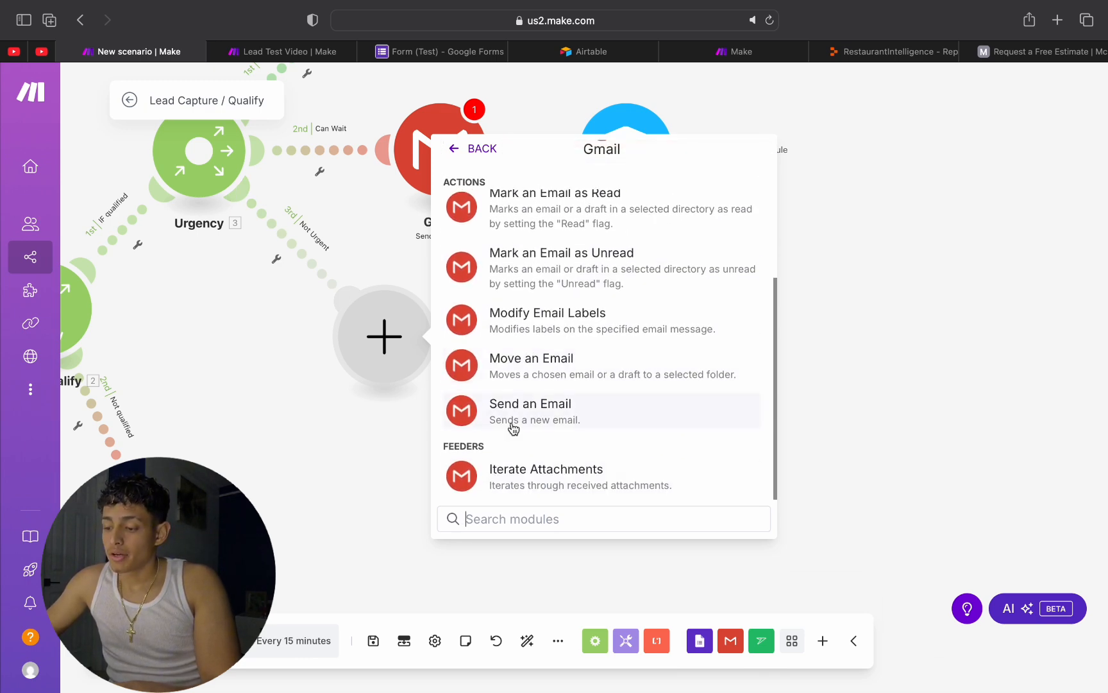
{"action": "left_click", "coordinate": [514, 428]}
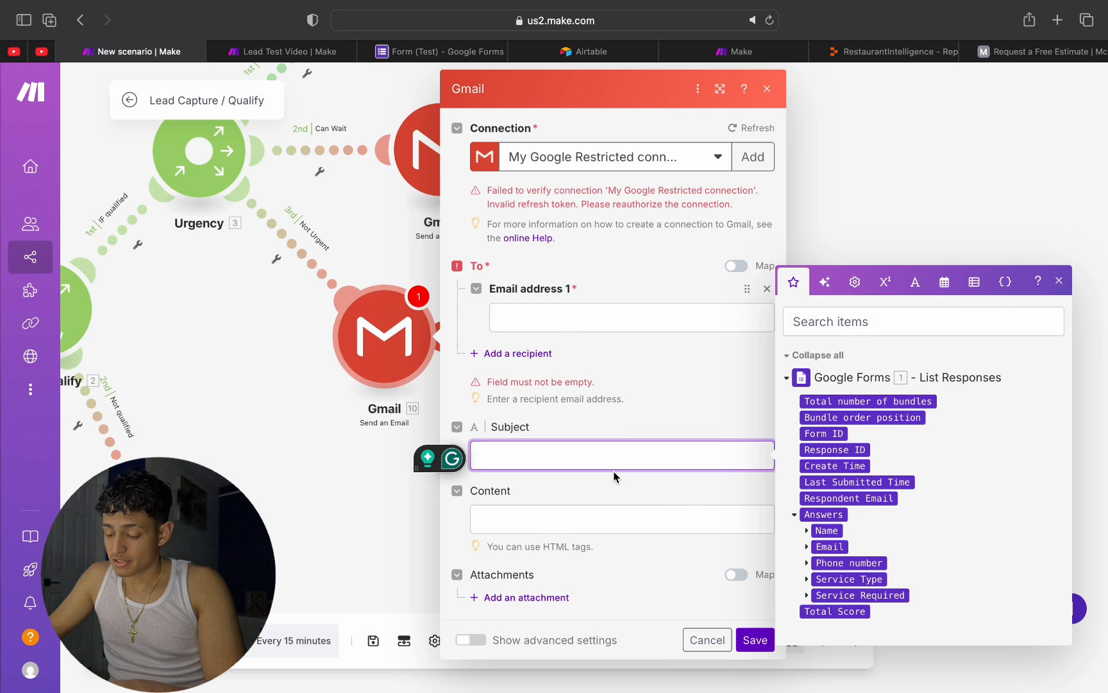
Step: Set the Not Urgent email's subject to "Plumbing Details Needed"
{"action": "type", "text": "We"}
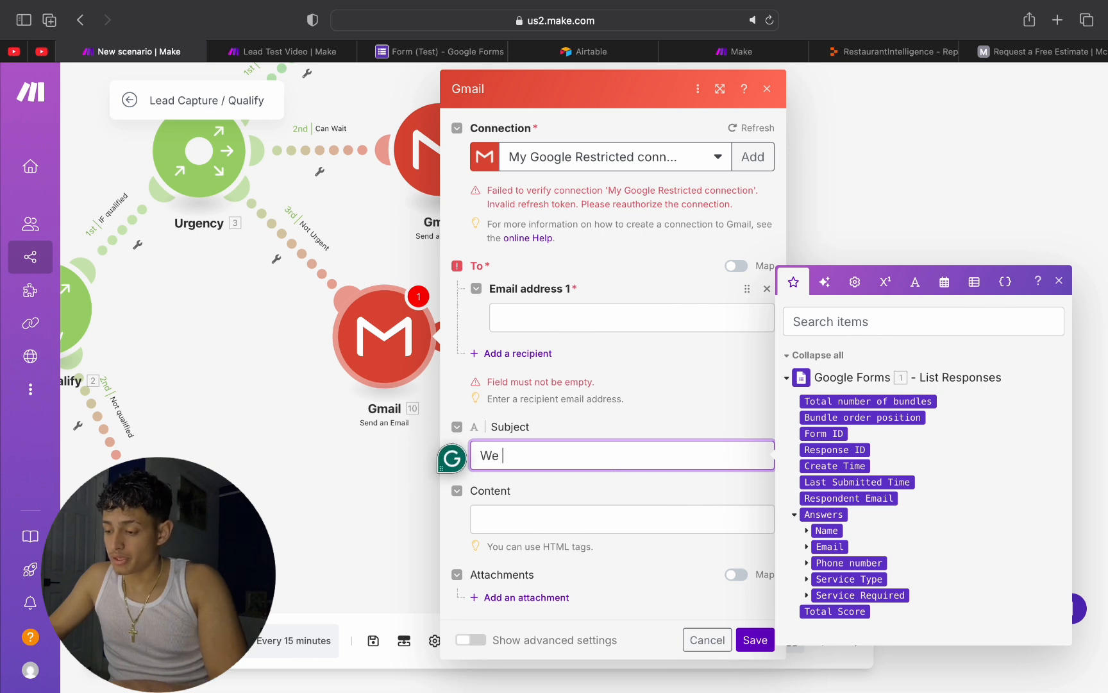
{"action": "key", "text": "BackSpace"}
{"action": "key", "text": "BackSpace"}
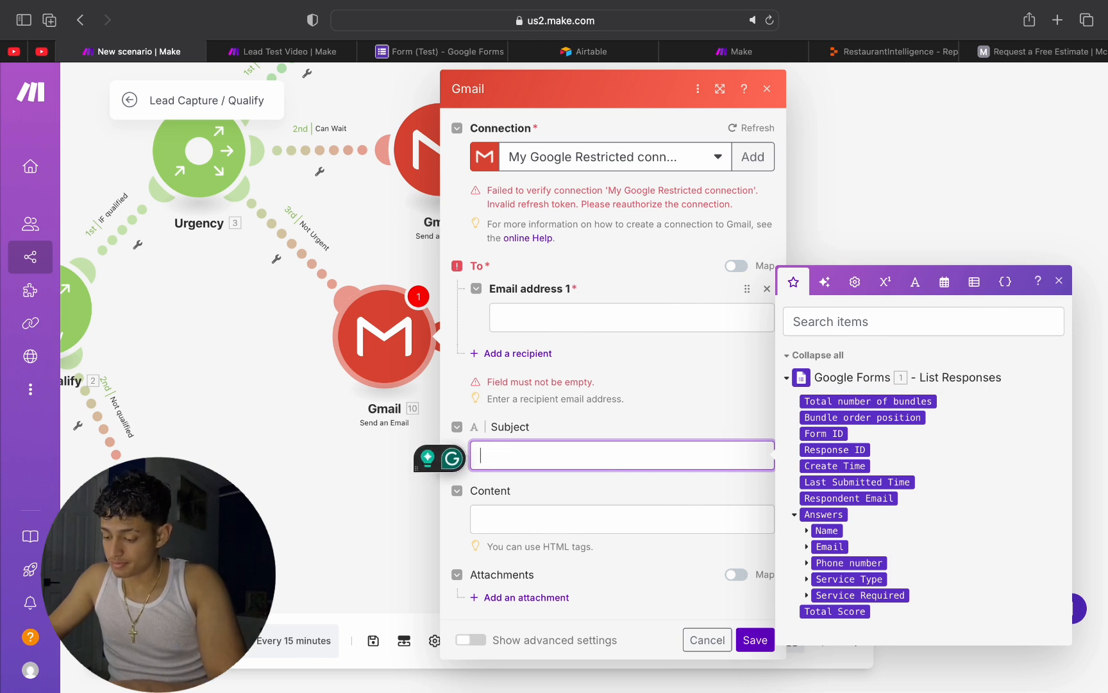
{"action": "type", "text": "Plumbi"}
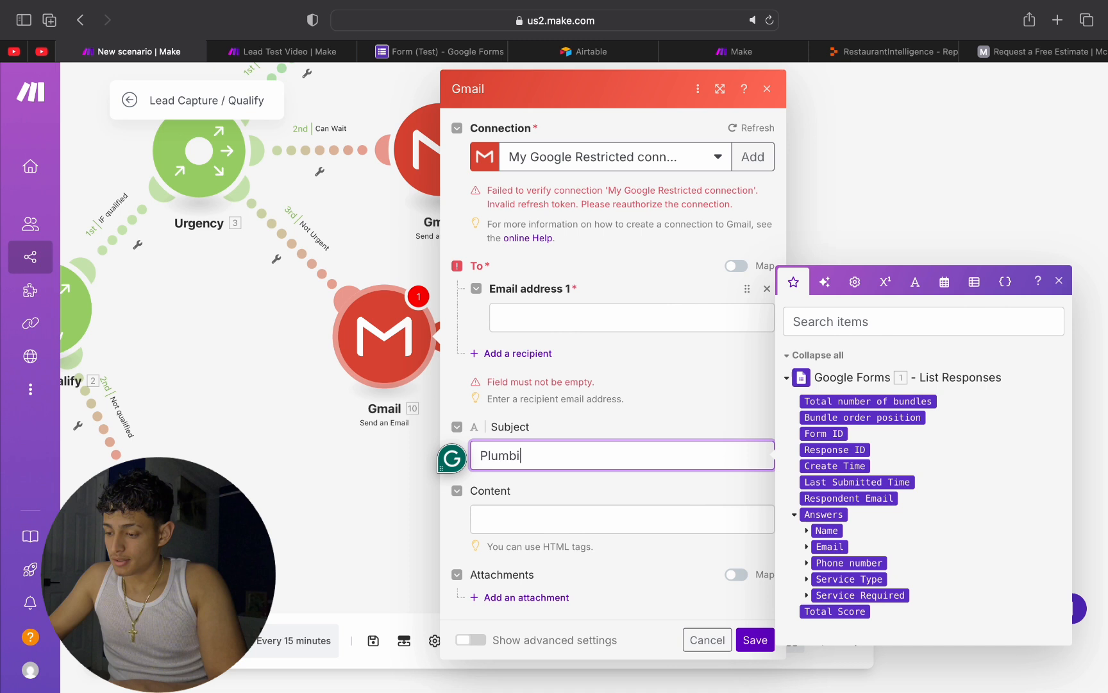
{"action": "type", "text": "ng Details Ne"}
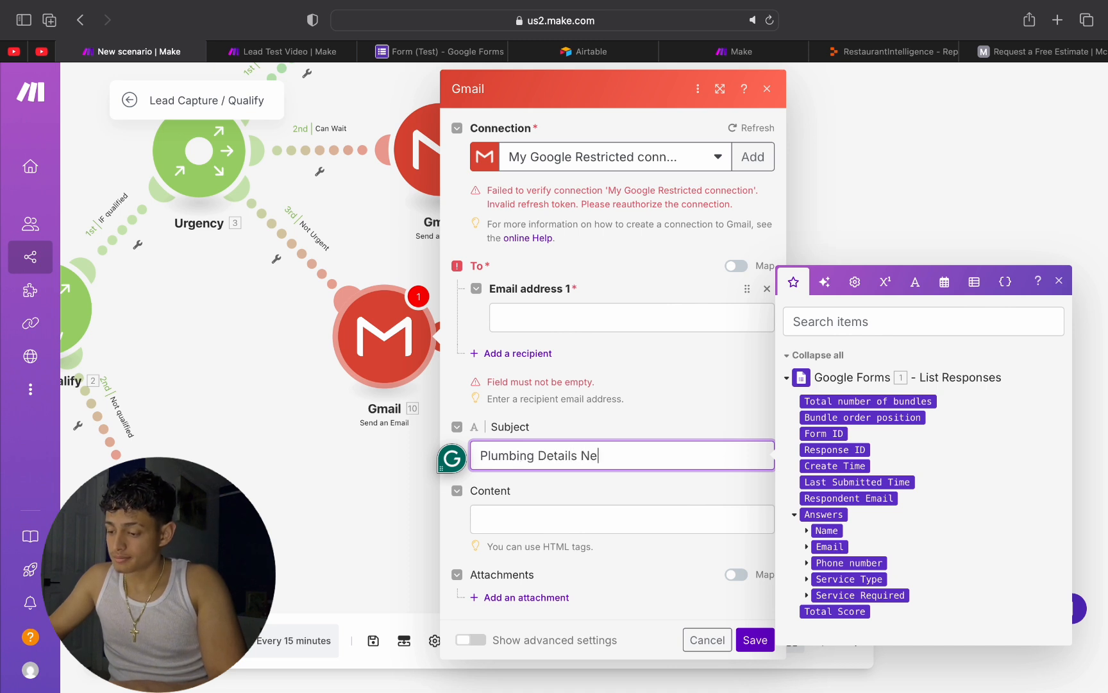
{"action": "type", "text": "ede"}
Step: Begin the Not Urgent email's content with "Hey ____, We need to know a little more about your needs to give you an appropriate quote."
{"action": "left_click", "coordinate": [565, 520]}
{"action": "type", "text": "Hey _"}
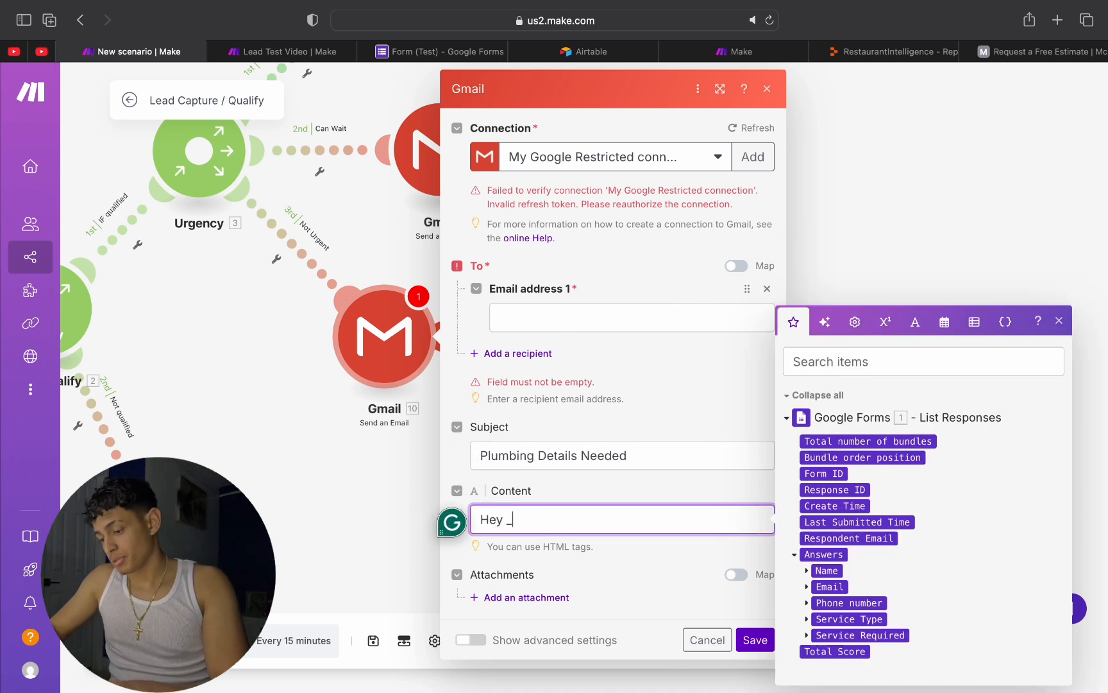
{"action": "type", "text": "__, W"}
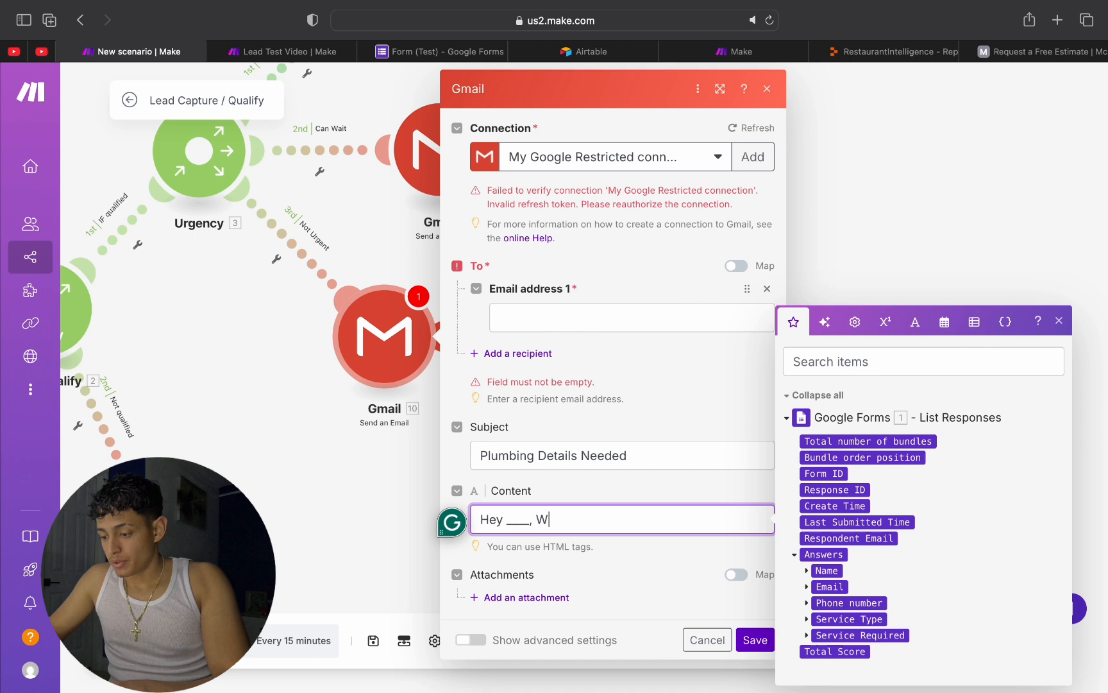
{"action": "type", "text": "e need to know a little more about y"}
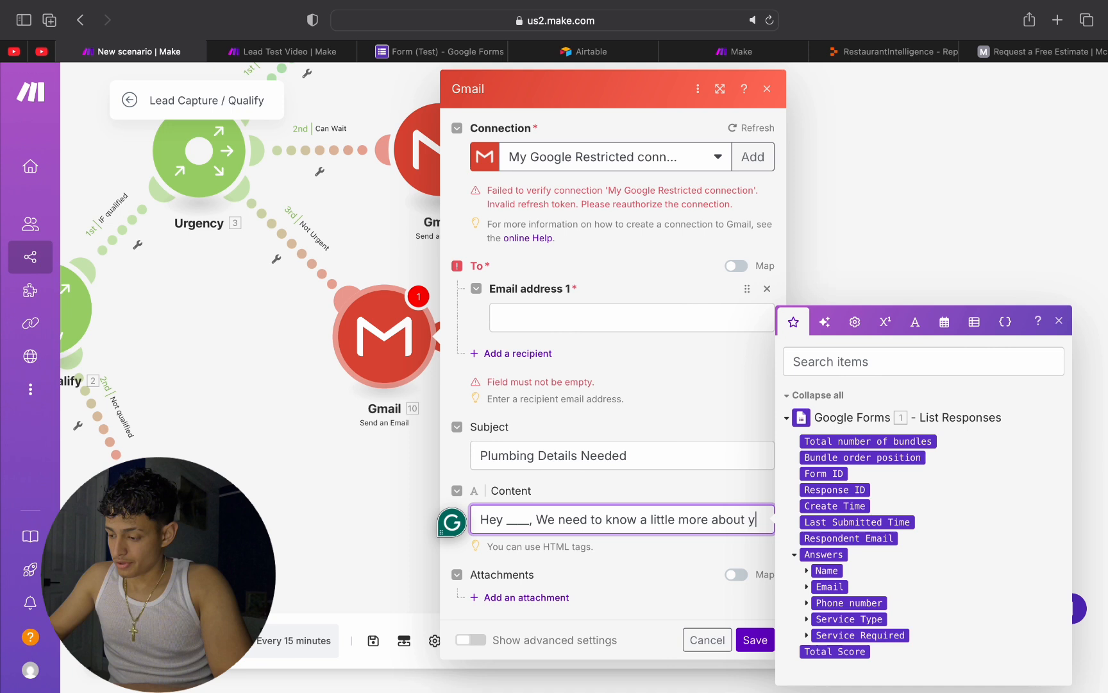
{"action": "type", "text": "ur"}
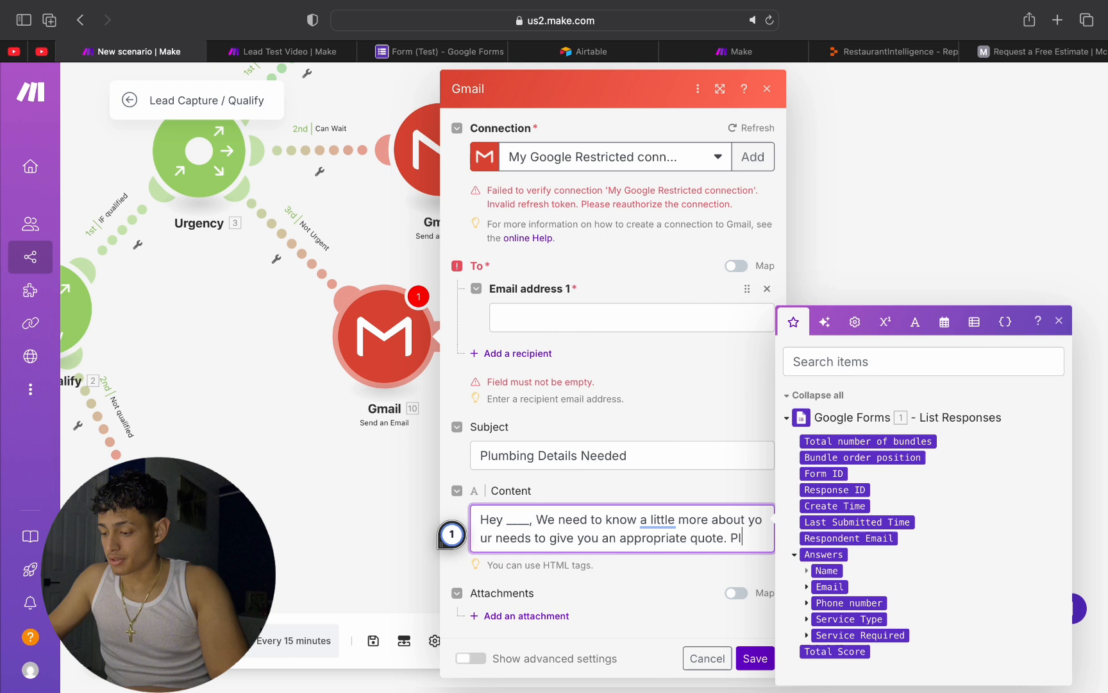
Step: Finish the email content with "Please send us some information about what you need to be done for your house." and save the module
{"action": "type", "text": "end us some informati"}
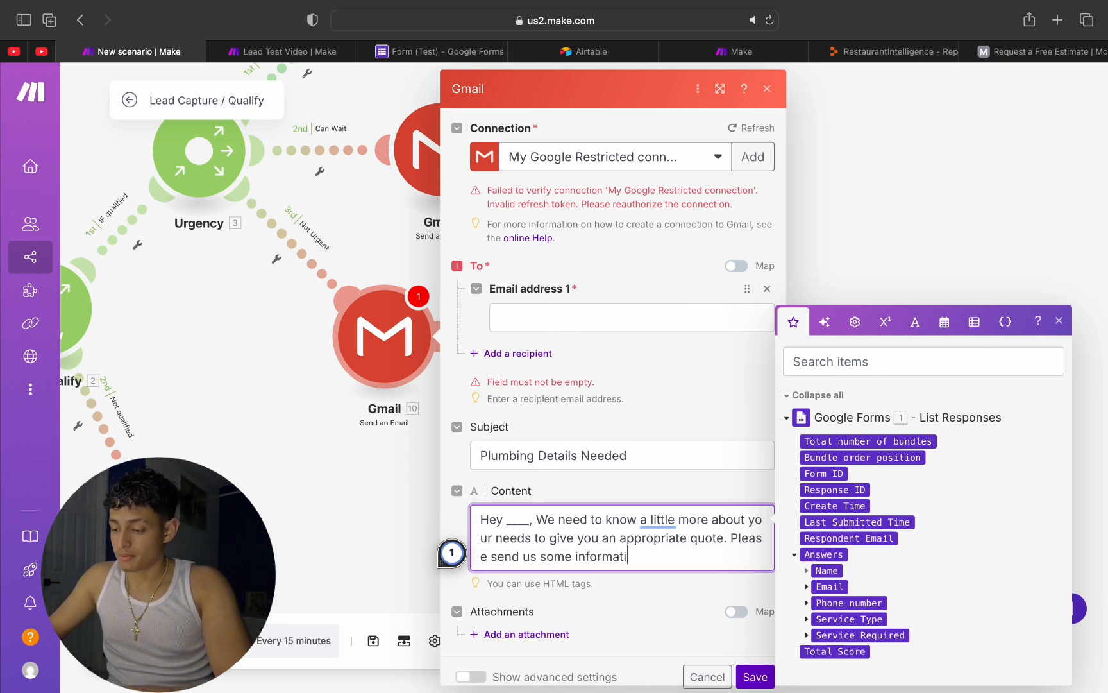
{"action": "type", "text": "on about "}
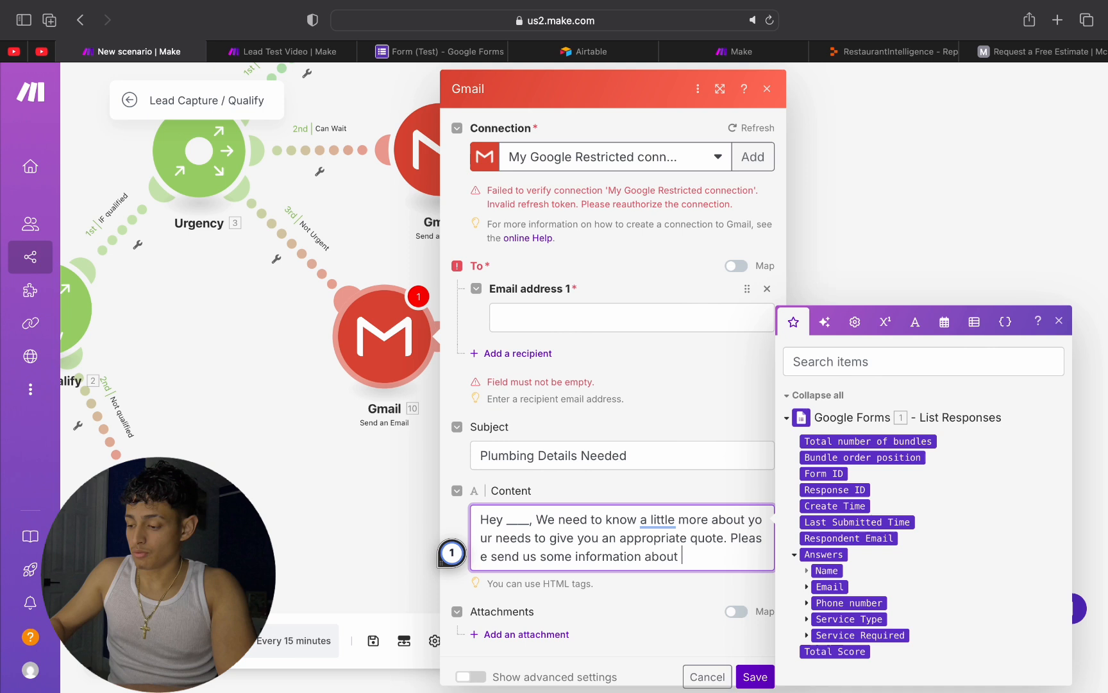
{"action": "type", "text": "what you need to be d"}
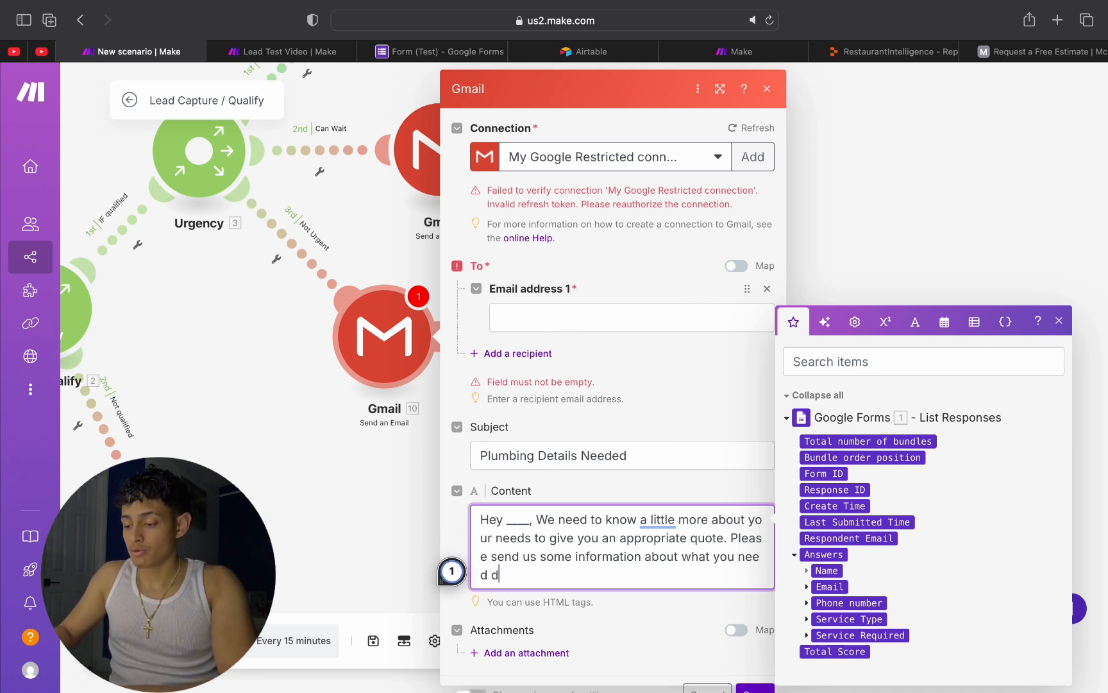
{"action": "type", "text": "one for your house."}
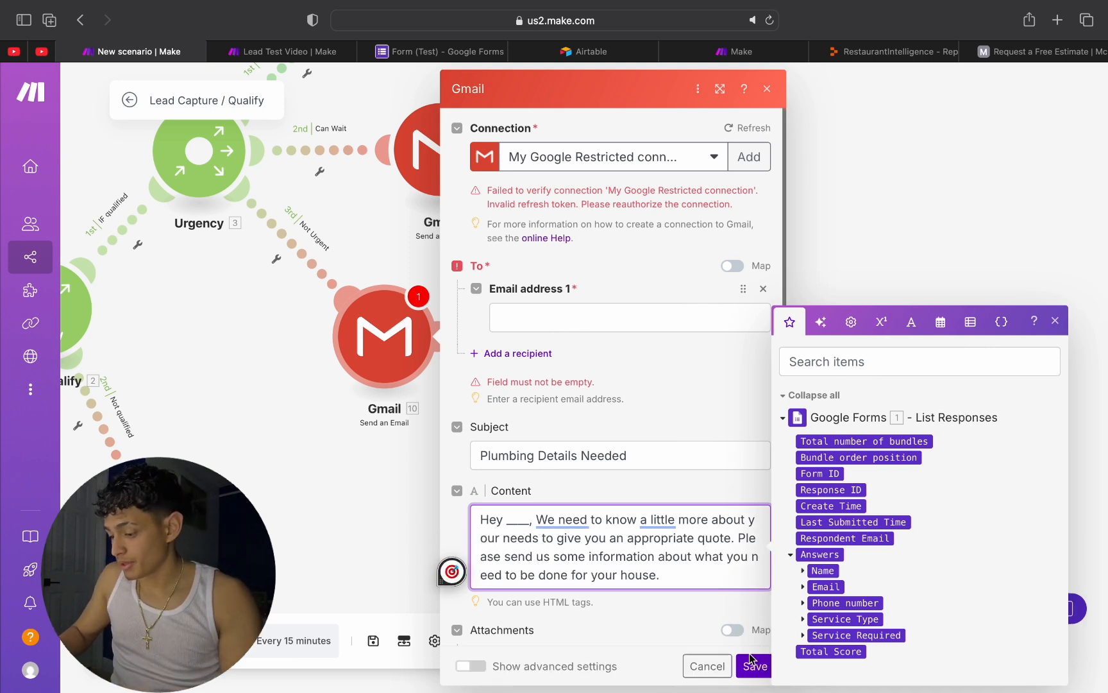
{"action": "left_click", "coordinate": [753, 666]}
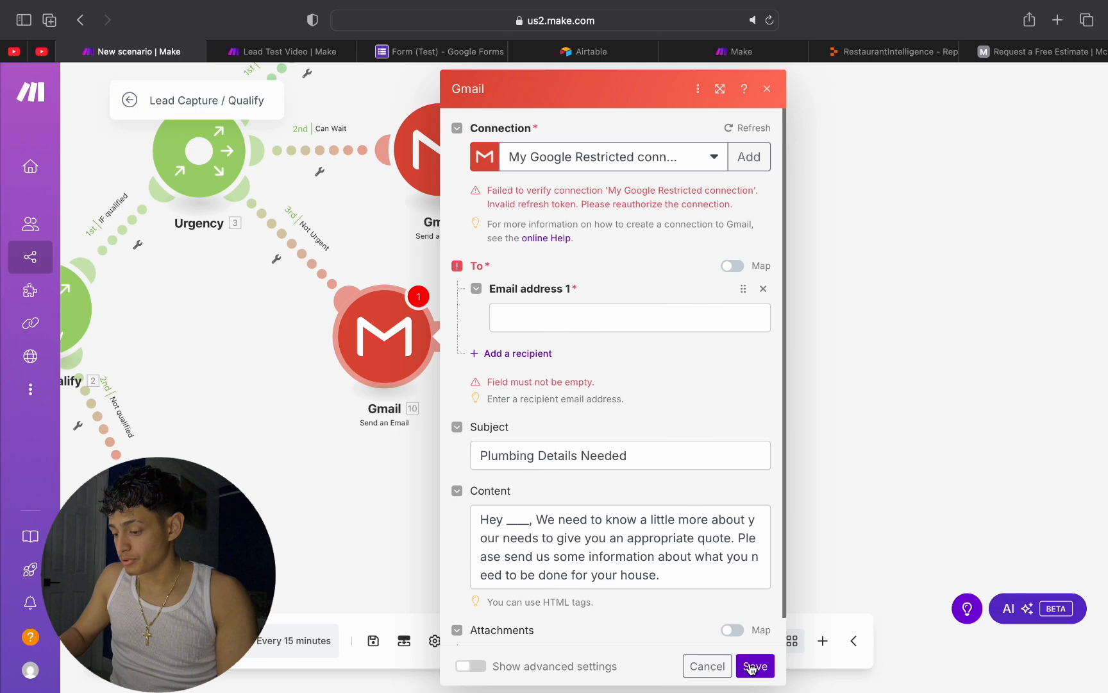
{"action": "left_click", "coordinate": [753, 665]}
Step: Add an Airtable Create a Record module after the Gmail module on the Not Urgent branch
{"action": "left_click", "coordinate": [442, 337]}
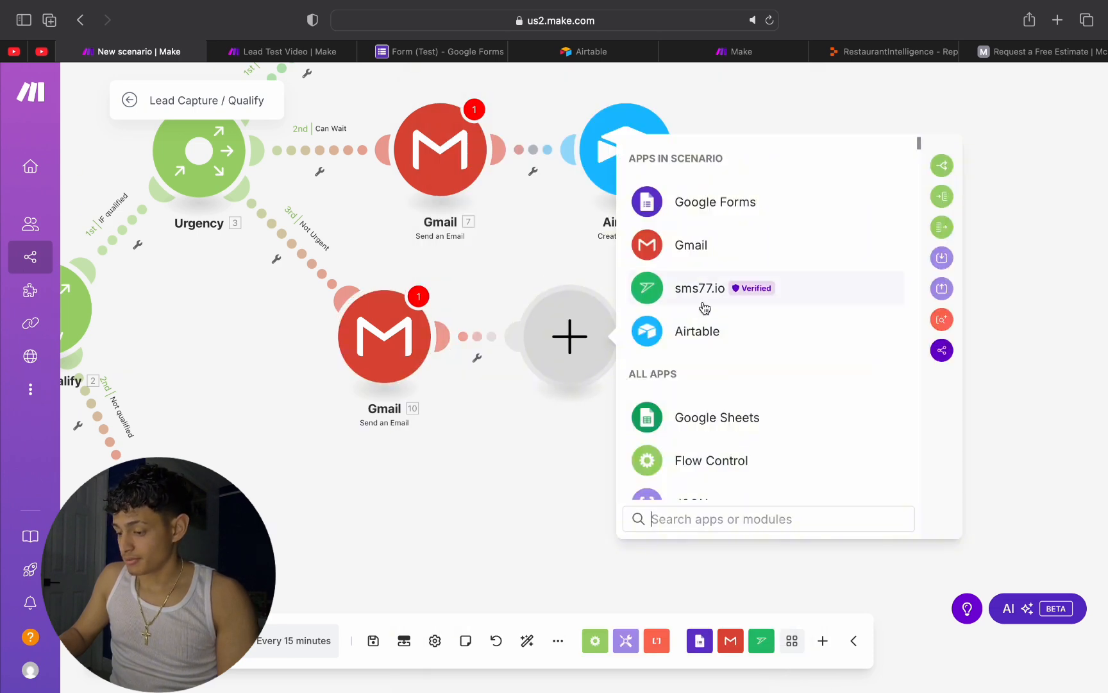
{"action": "left_click", "coordinate": [704, 330]}
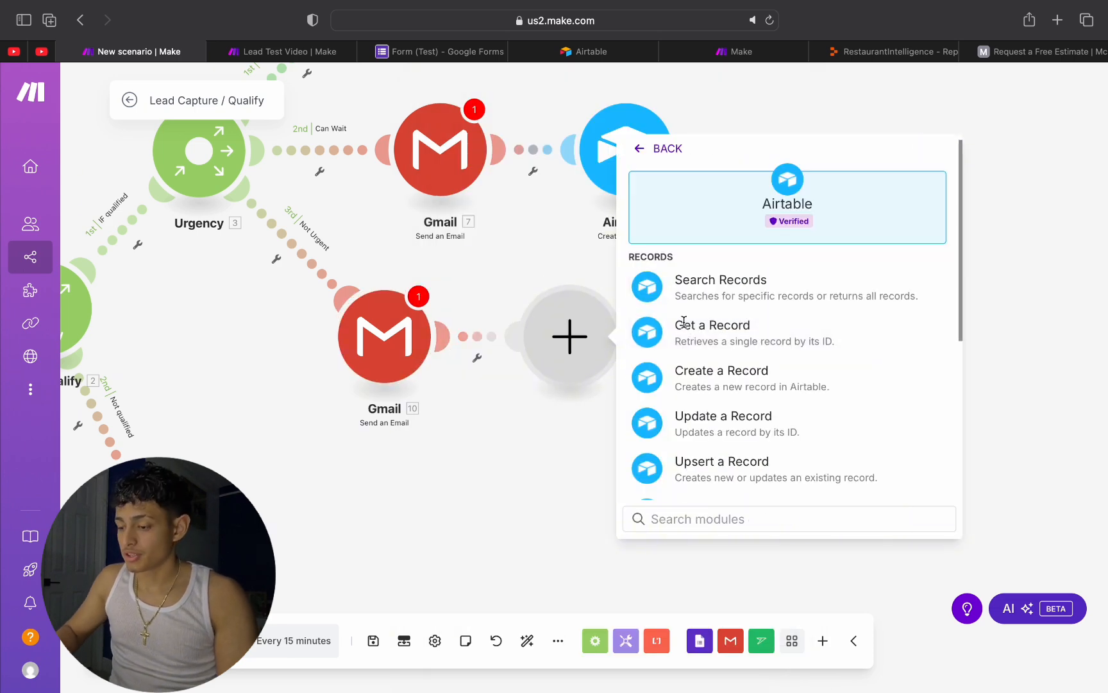
{"action": "left_click", "coordinate": [716, 378]}
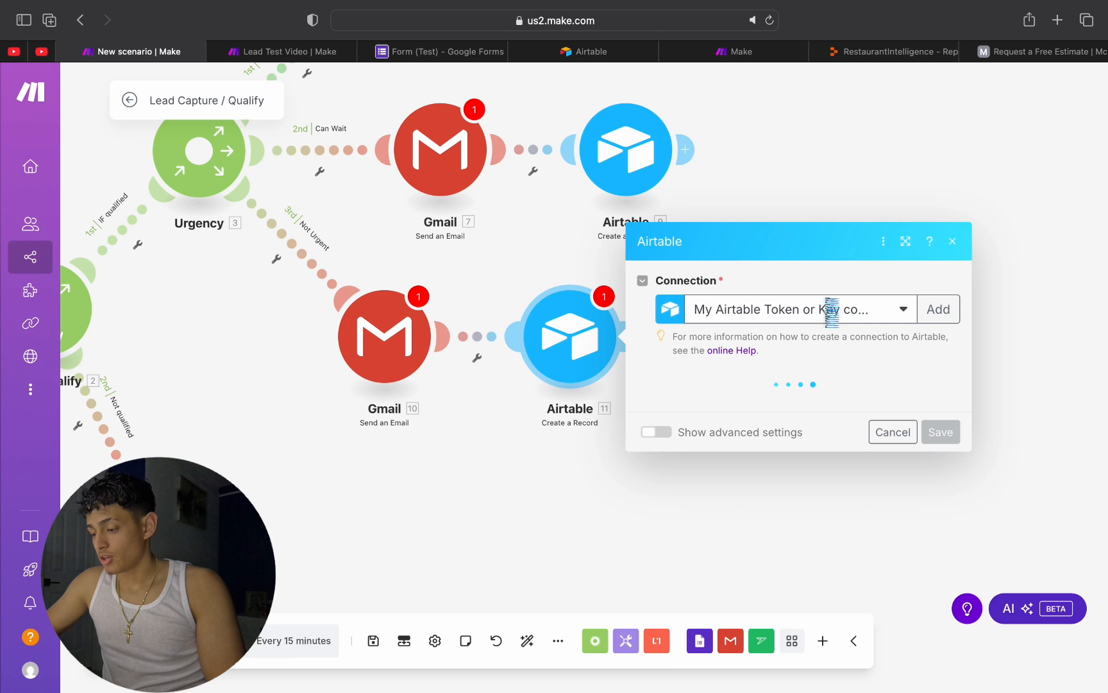
Step: Set the new Airtable module's base to Lead Capture and its table to Not Urgent, and save it
{"action": "left_click", "coordinate": [771, 319]}
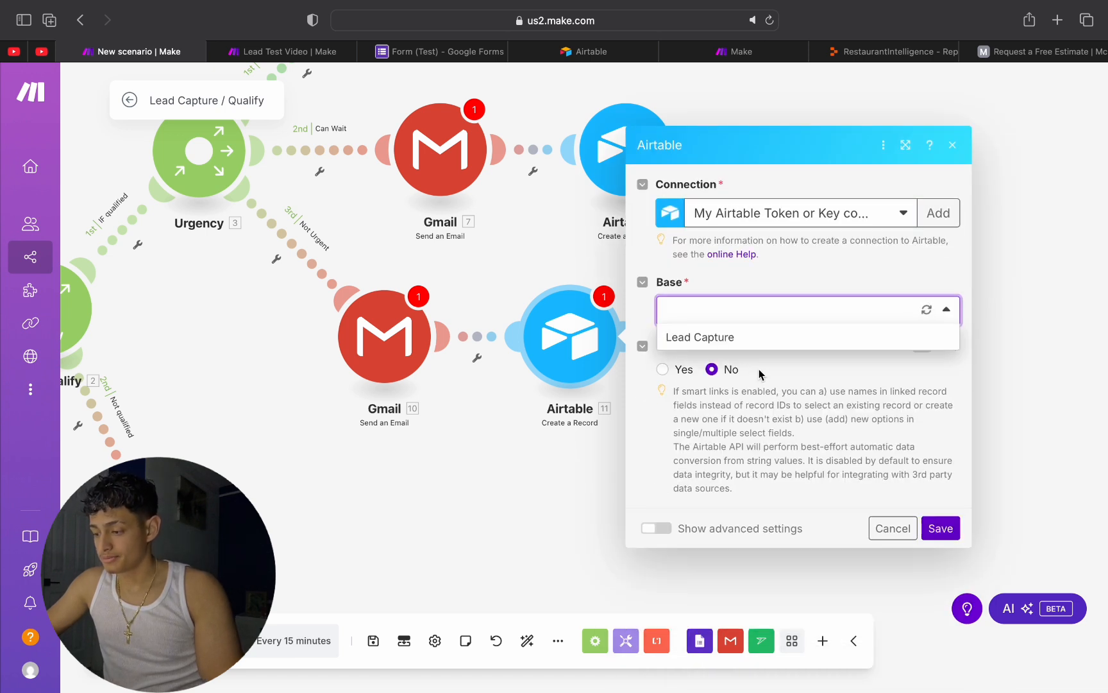
{"action": "left_click", "coordinate": [755, 340]}
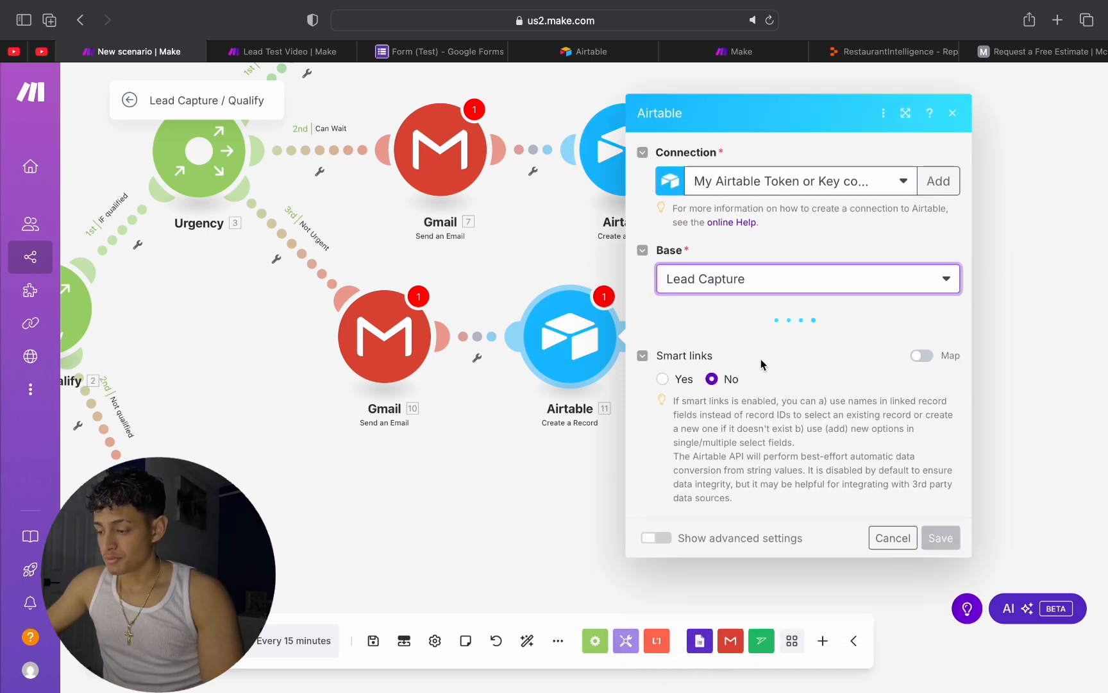
{"action": "left_click", "coordinate": [762, 347]}
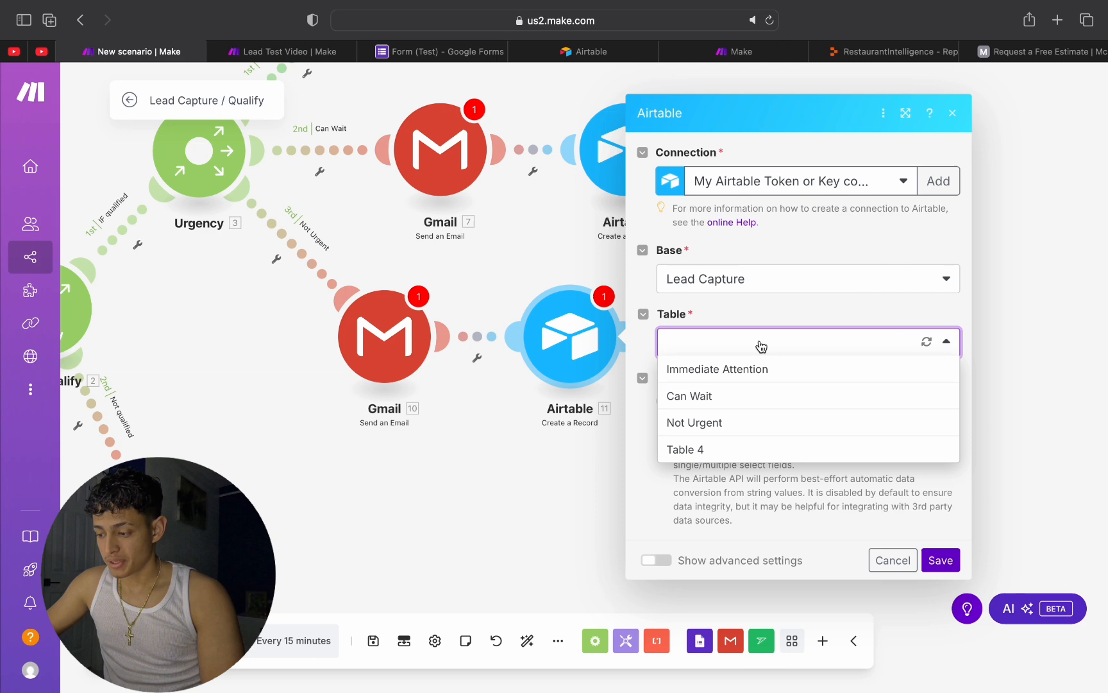
{"action": "left_click", "coordinate": [720, 422]}
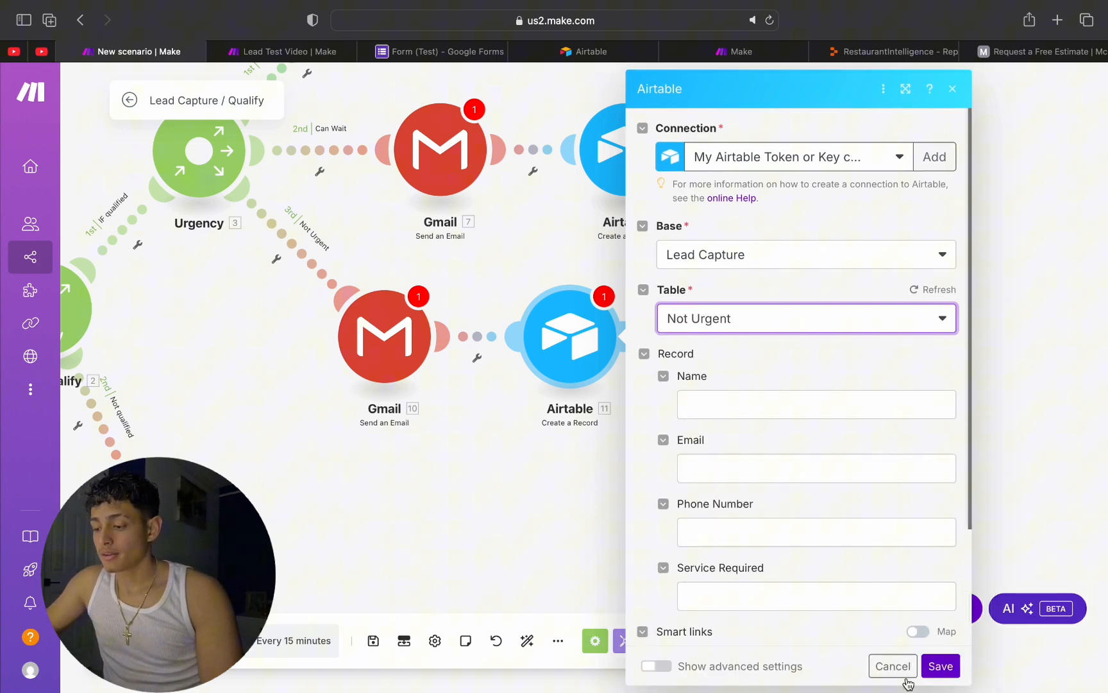
{"action": "left_click", "coordinate": [940, 667]}
Step: Add an Ignore error handler to the Not Urgent Gmail module, placing it just below Gmail with the Airtable module level beside Gmail
{"action": "scroll", "coordinate": [463, 540], "scroll_direction": "up", "scroll_amount": 2}
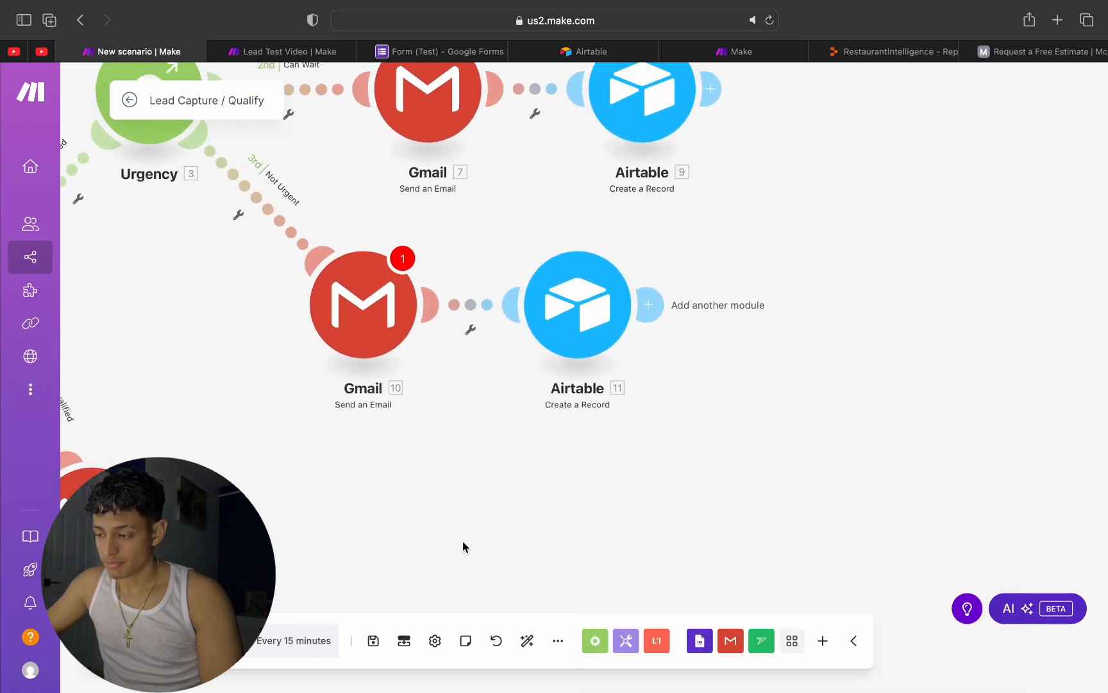
{"action": "scroll", "coordinate": [463, 540], "scroll_direction": "down", "scroll_amount": 6}
{"action": "scroll", "coordinate": [462, 540], "scroll_direction": "up", "scroll_amount": 2}
{"action": "scroll", "coordinate": [463, 540], "scroll_direction": "up", "scroll_amount": 2}
{"action": "left_click_drag", "start_coordinate": [463, 540], "coordinate": [539, 364]}
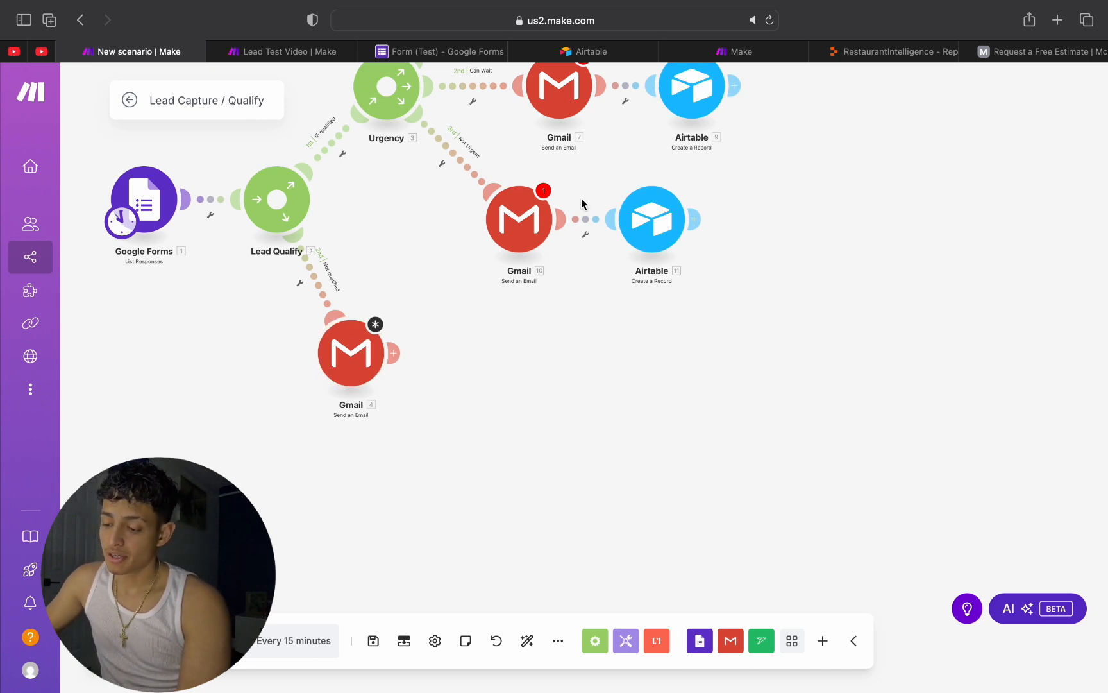
{"action": "left_click", "coordinate": [517, 304]}
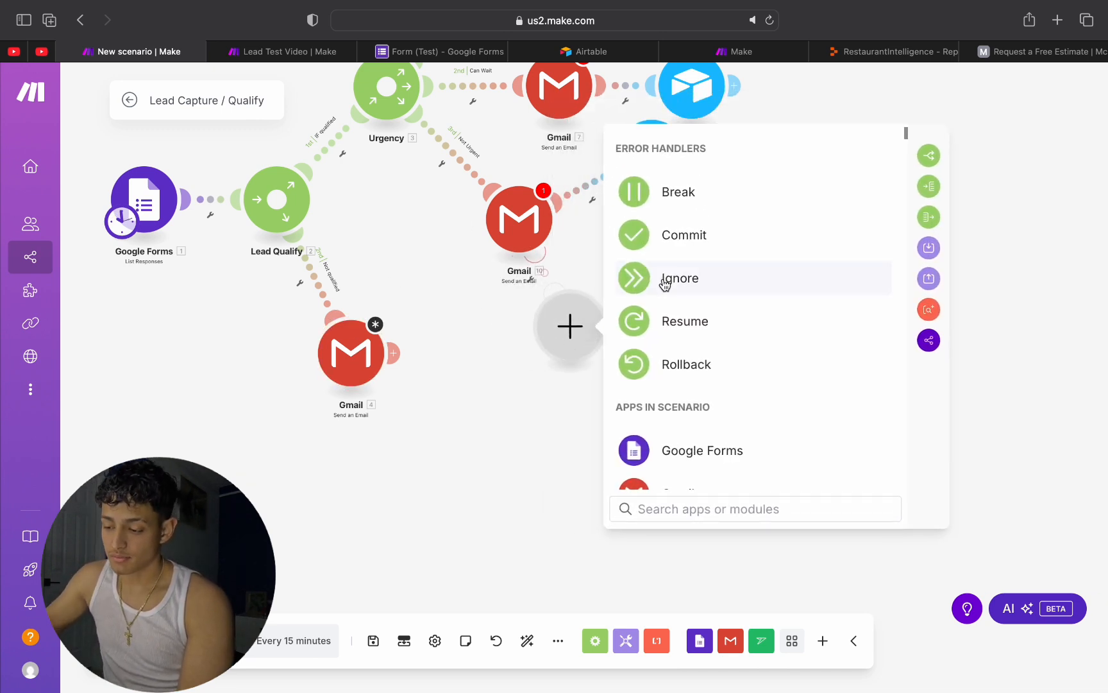
{"action": "left_click", "coordinate": [659, 269]}
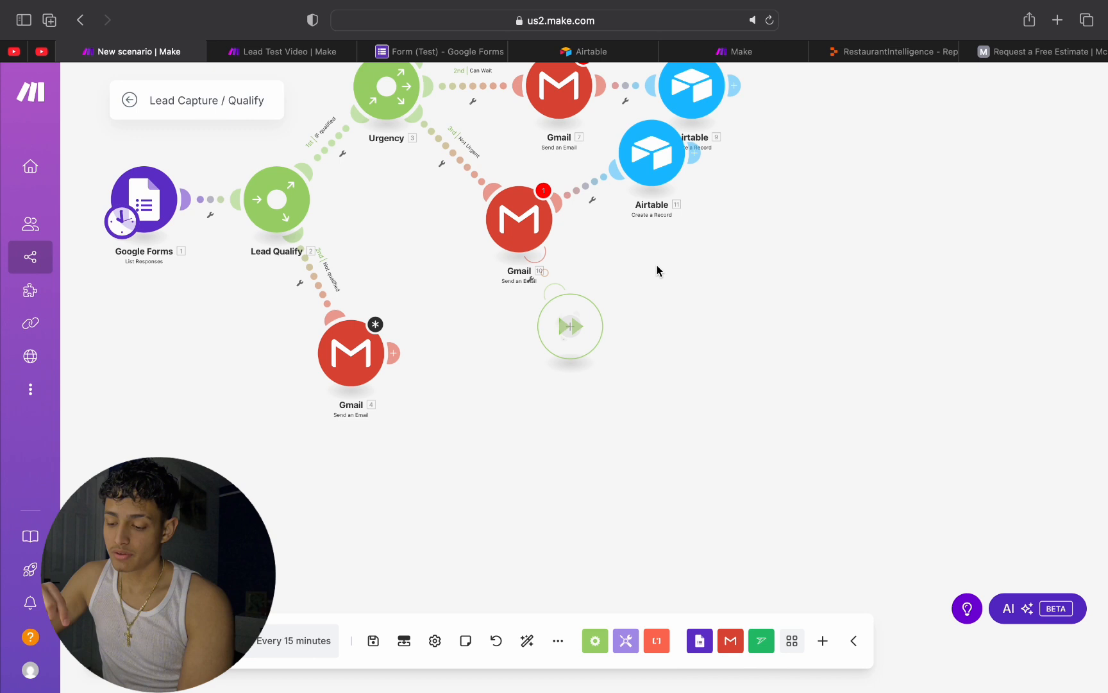
{"action": "left_click_drag", "start_coordinate": [655, 163], "coordinate": [678, 237]}
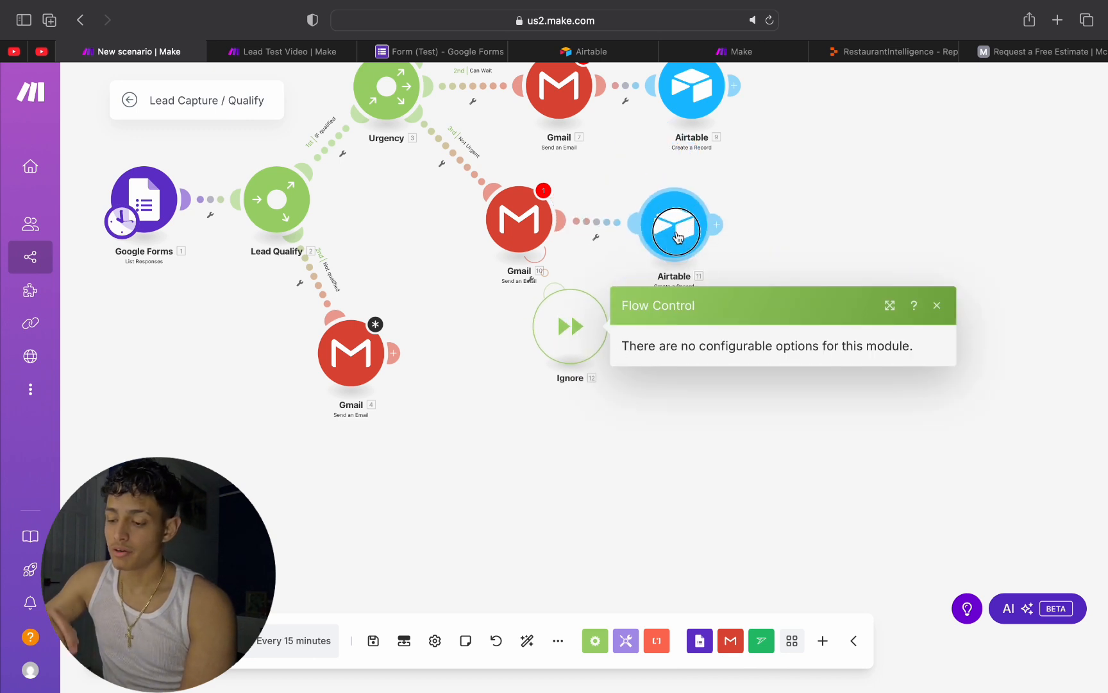
{"action": "left_click", "coordinate": [774, 247]}
{"action": "left_click_drag", "start_coordinate": [568, 316], "coordinate": [563, 291]}
Step: Add an Ignore error handler to the Can Wait Gmail module, tucking it below Gmail and realigning the branch's Airtable module
{"action": "scroll", "coordinate": [725, 309], "scroll_direction": "up", "scroll_amount": 4}
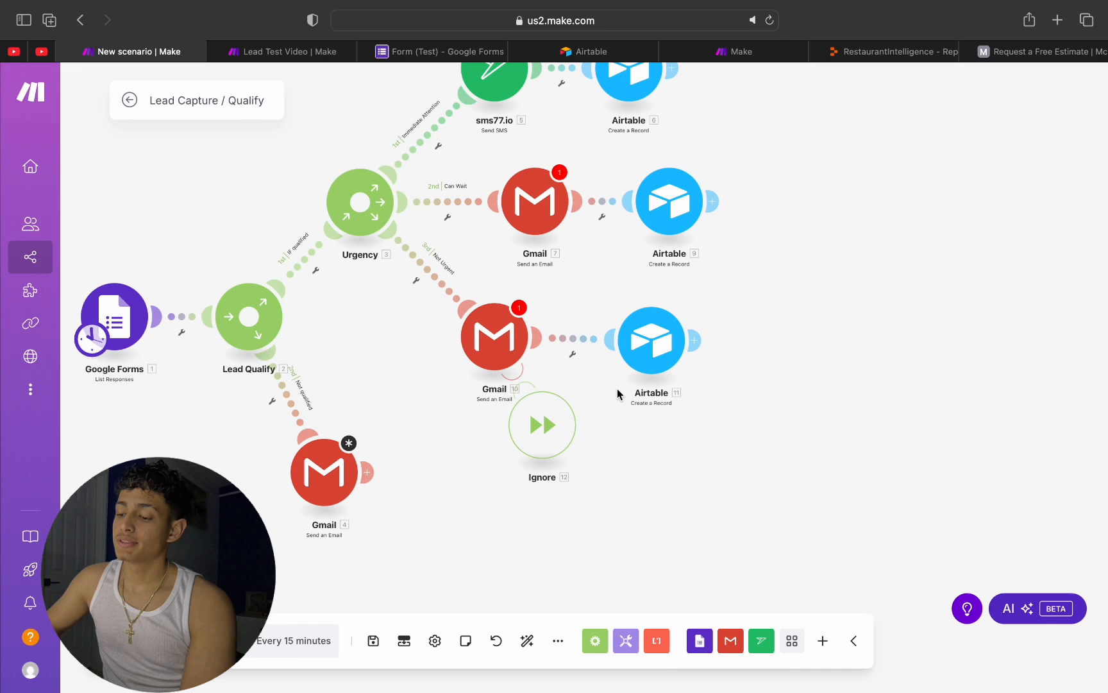
{"action": "scroll", "coordinate": [713, 334], "scroll_direction": "up", "scroll_amount": 3}
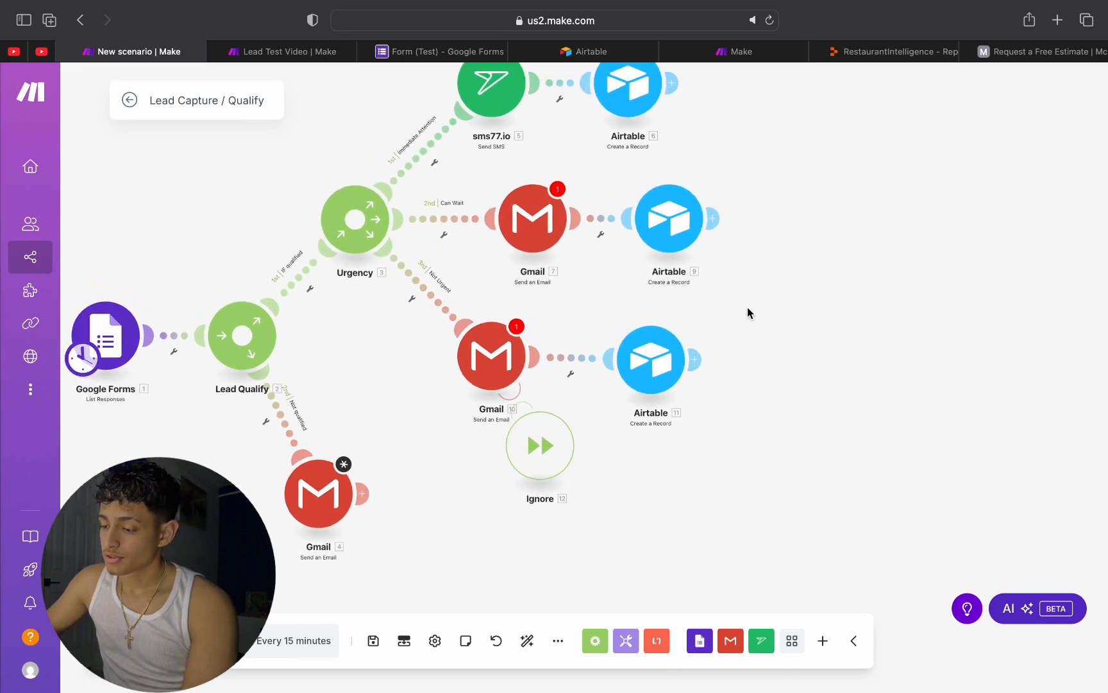
{"action": "right_click", "coordinate": [529, 202]}
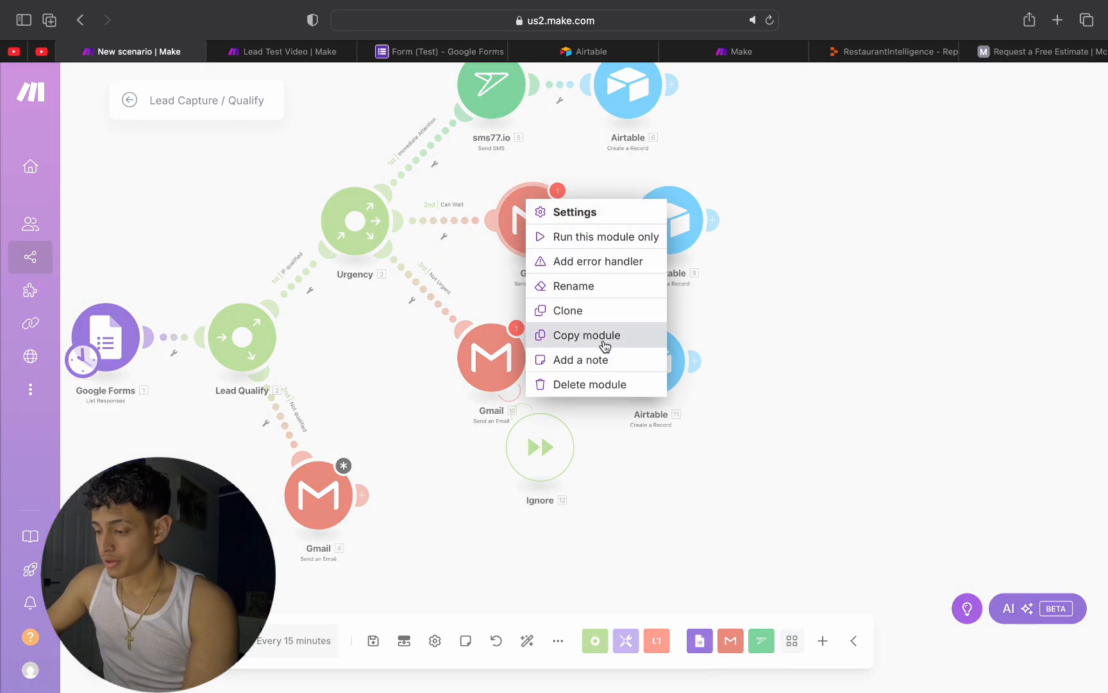
{"action": "left_click", "coordinate": [580, 266]}
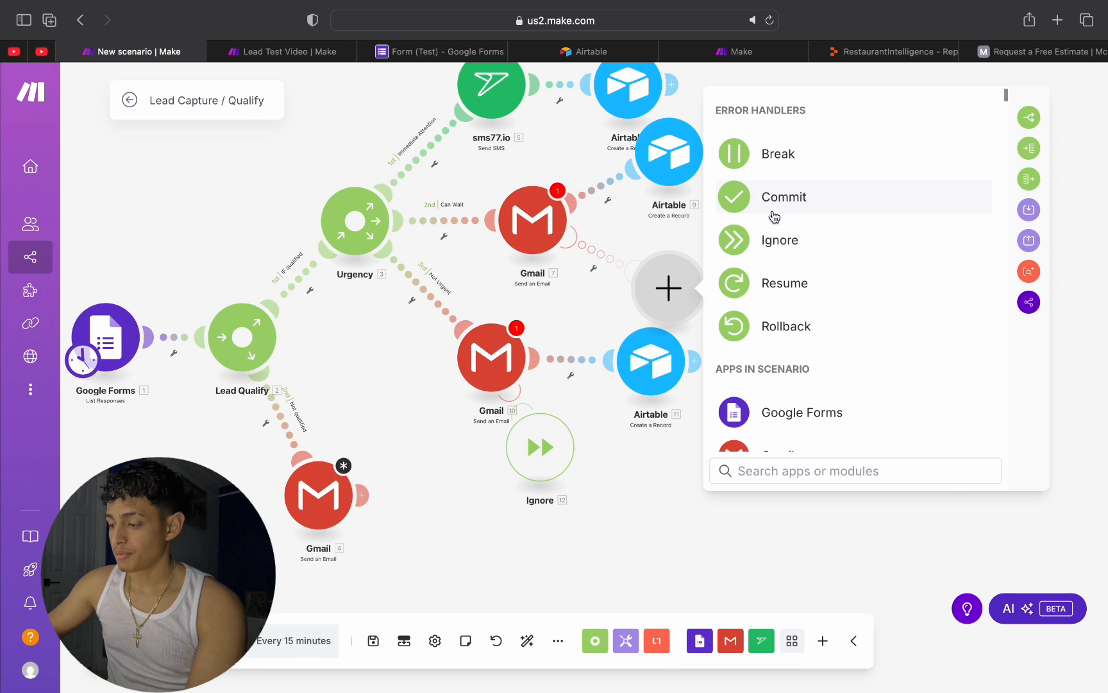
{"action": "left_click", "coordinate": [776, 228]}
{"action": "left_click_drag", "start_coordinate": [667, 286], "coordinate": [586, 282]}
{"action": "left_click_drag", "start_coordinate": [669, 157], "coordinate": [721, 225]}
{"action": "left_click", "coordinate": [966, 268]}
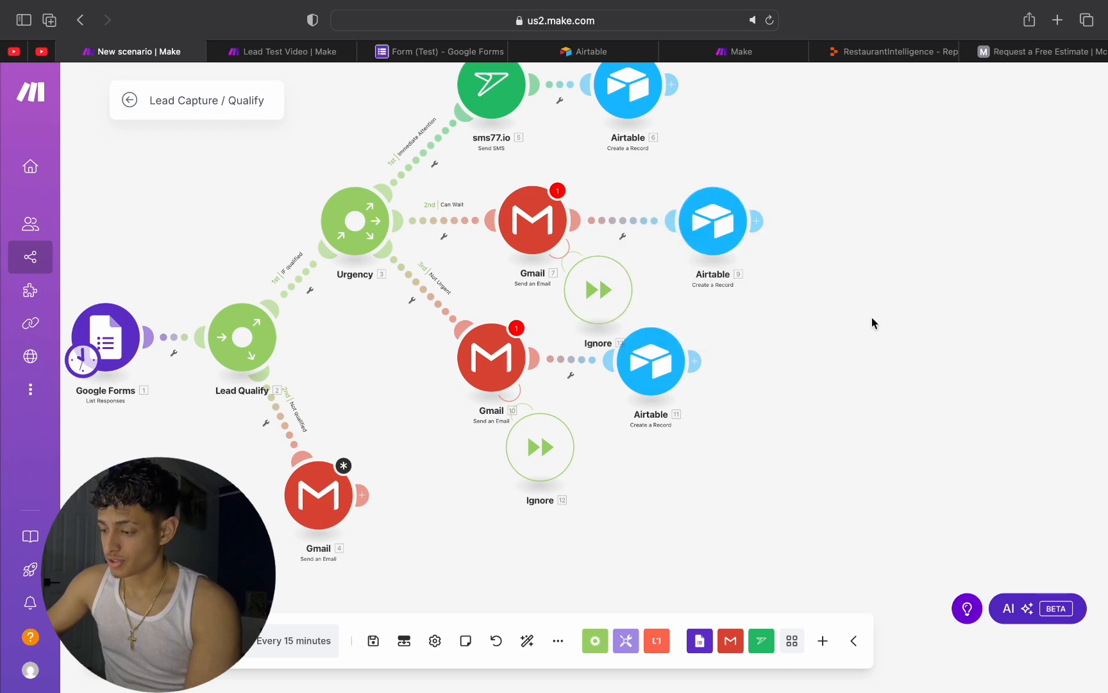
Step: Add an Ignore error handler to the sms77.io module, placing it above that module and realigning the Immediate Attention branch's Airtable module
{"action": "left_click_drag", "start_coordinate": [872, 317], "coordinate": [872, 431]}
{"action": "right_click", "coordinate": [488, 172]}
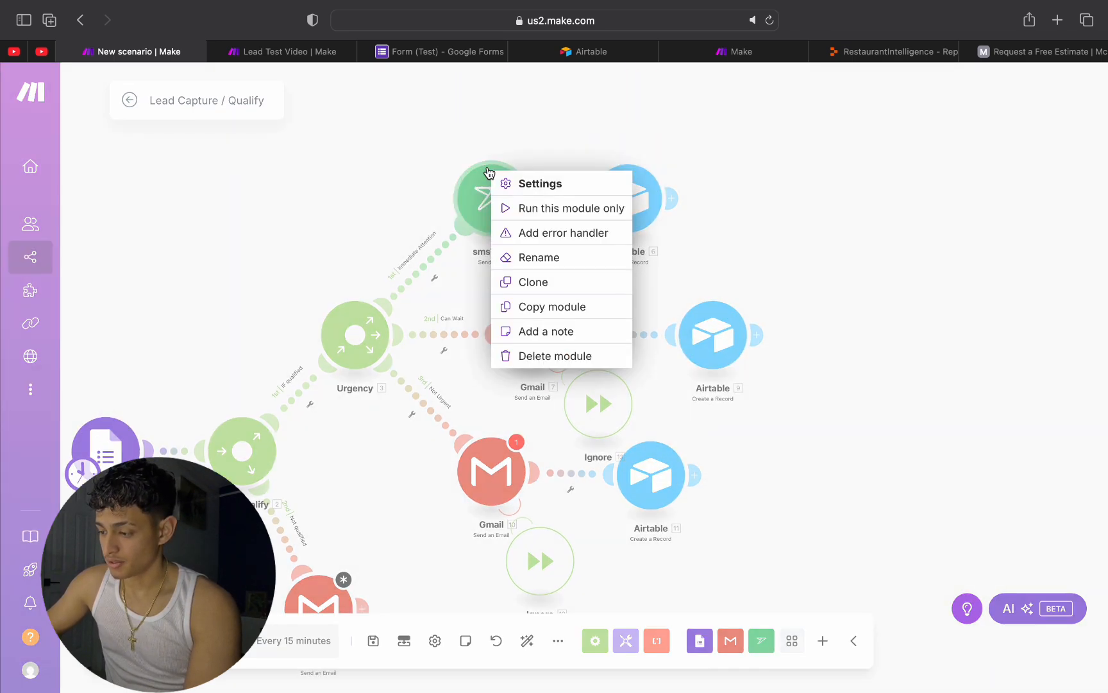
{"action": "left_click", "coordinate": [535, 232]}
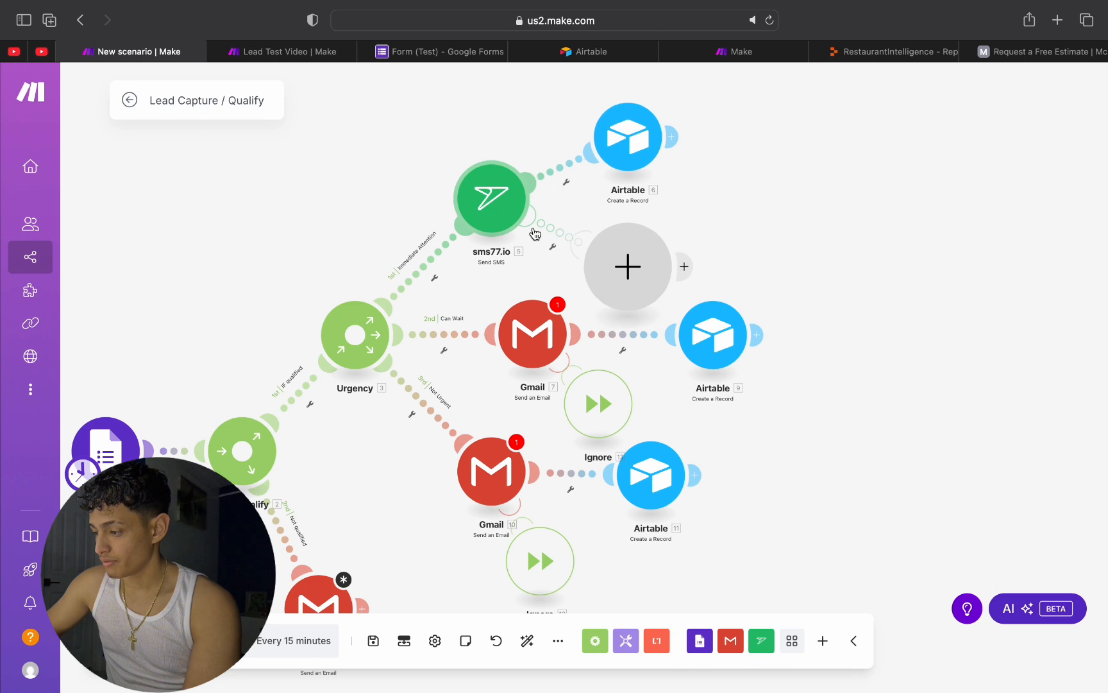
{"action": "left_click", "coordinate": [768, 225]}
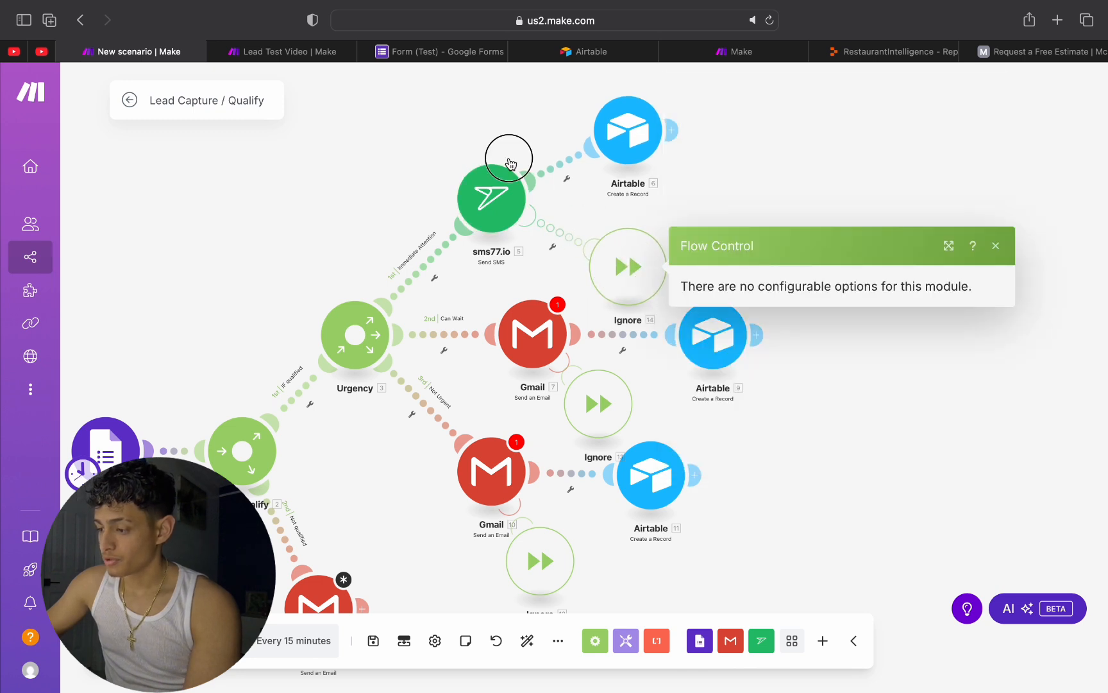
{"action": "left_click_drag", "start_coordinate": [510, 163], "coordinate": [431, 117]}
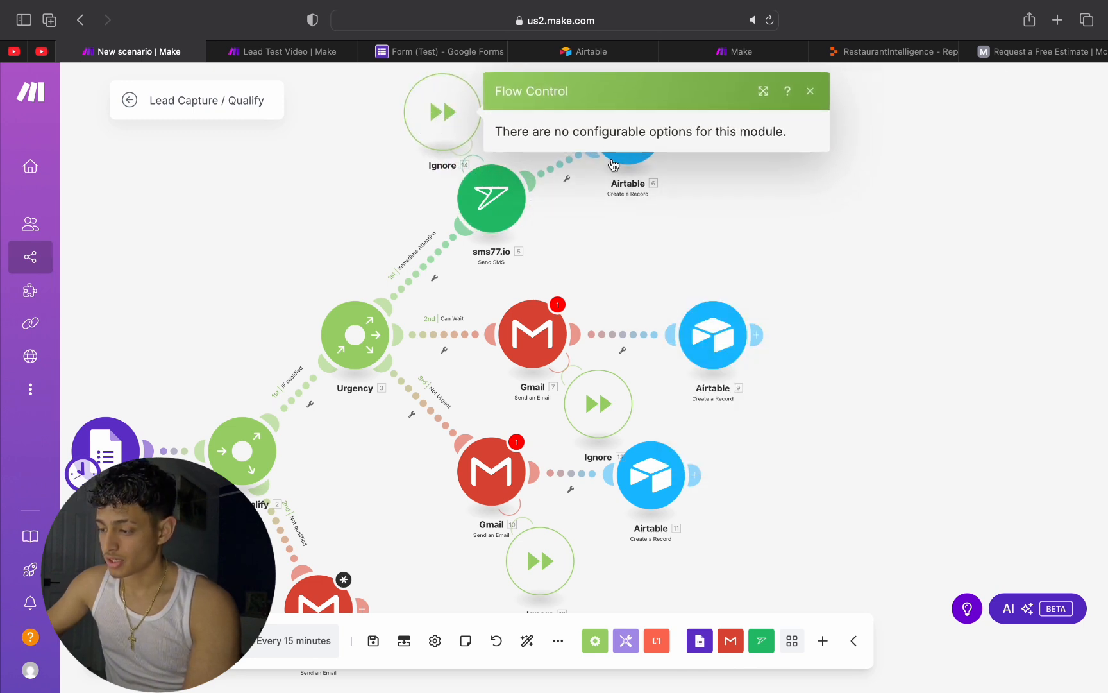
{"action": "left_click_drag", "start_coordinate": [613, 166], "coordinate": [649, 202]}
{"action": "left_click_drag", "start_coordinate": [667, 220], "coordinate": [682, 228]}
{"action": "left_click", "coordinate": [803, 292]}
Step: Move the Not Urgent branch's Airtable module farther from its Gmail module, roughly under the Can Wait Airtable module
{"action": "scroll", "coordinate": [804, 292], "scroll_direction": "down", "scroll_amount": 3}
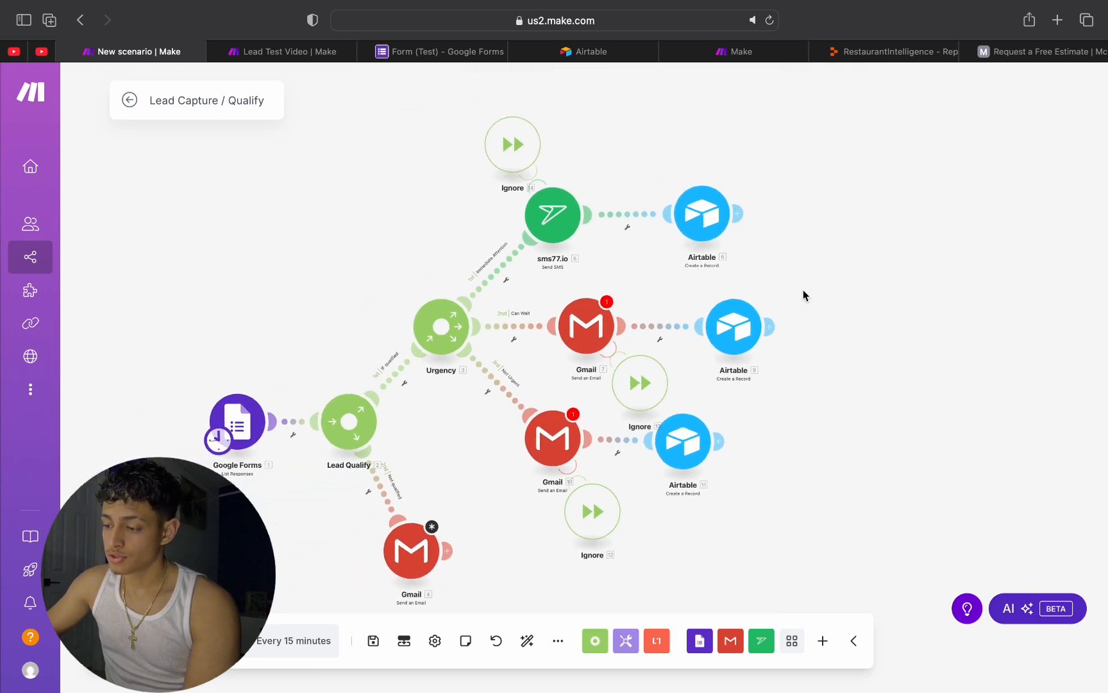
{"action": "scroll", "coordinate": [799, 292], "scroll_direction": "up", "scroll_amount": 3}
{"action": "left_click_drag", "start_coordinate": [799, 292], "coordinate": [915, 35]}
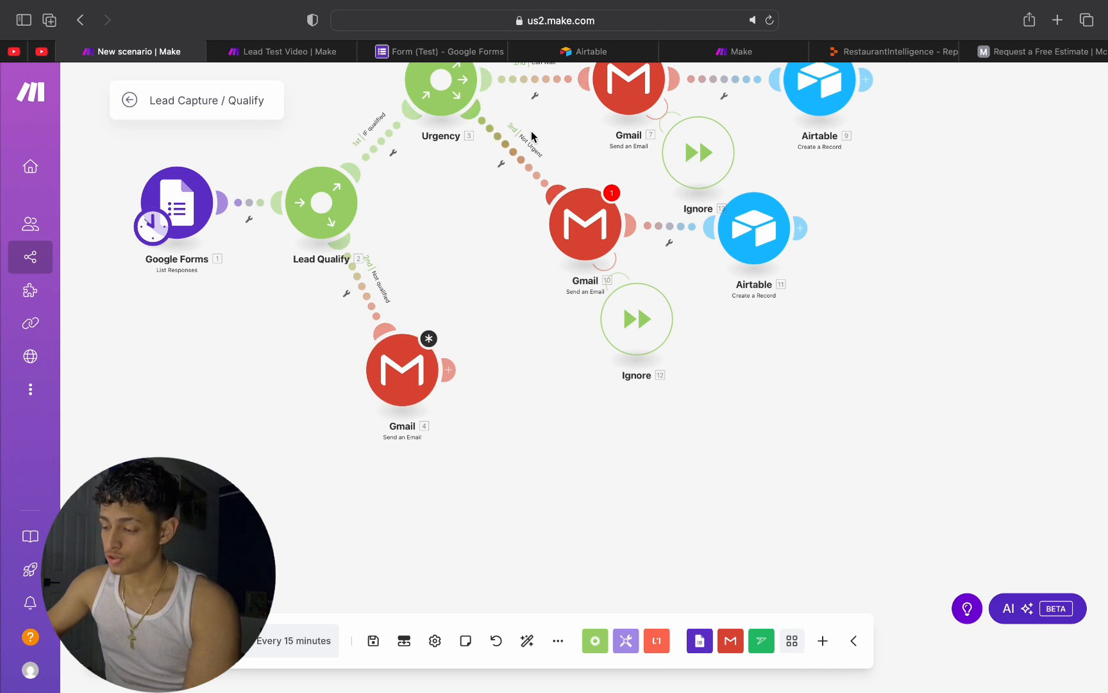
{"action": "left_click_drag", "start_coordinate": [465, 283], "coordinate": [387, 296]}
{"action": "left_click_drag", "start_coordinate": [671, 250], "coordinate": [748, 246]}
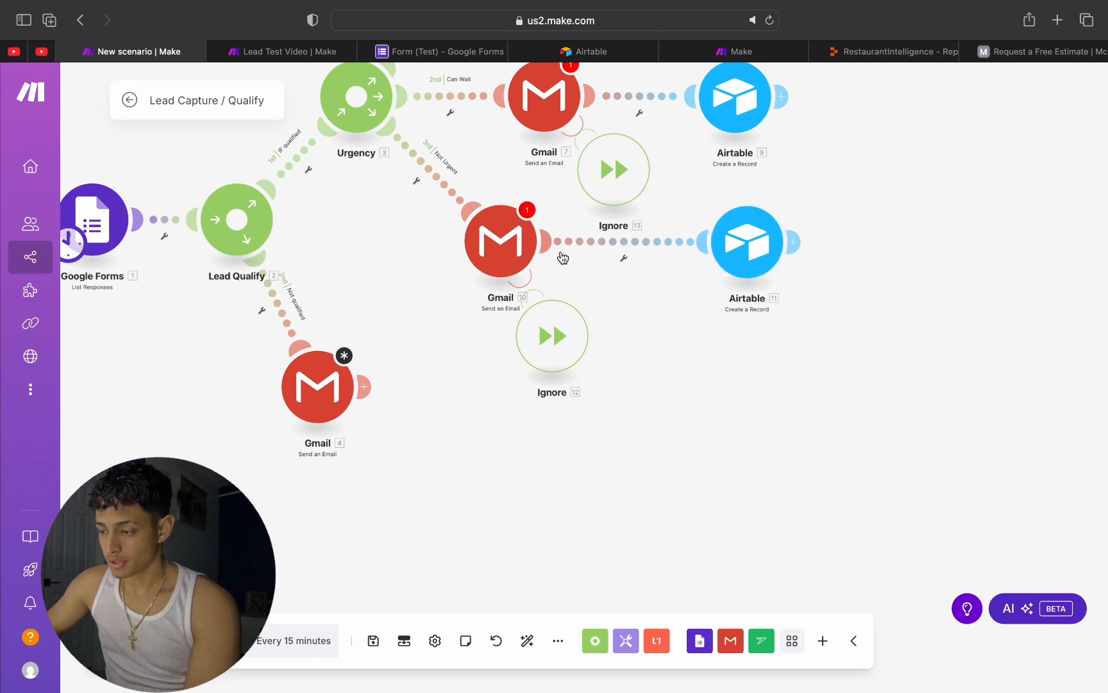
{"action": "scroll", "coordinate": [369, 247], "scroll_direction": "down", "scroll_amount": 5}
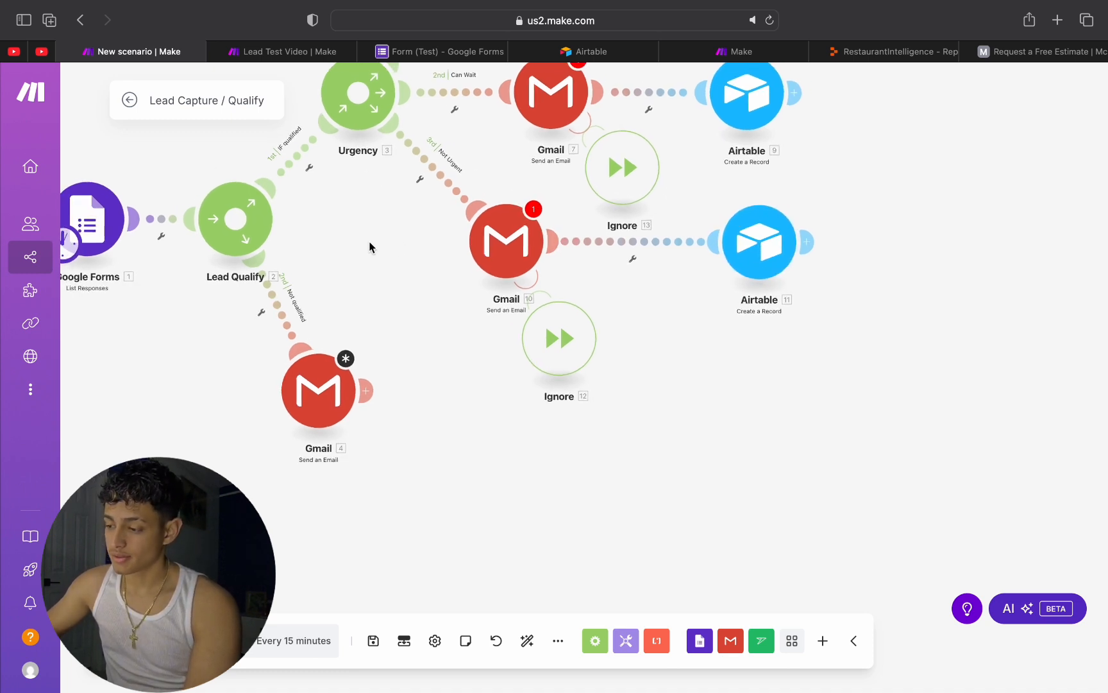
{"action": "left_click_drag", "start_coordinate": [371, 246], "coordinate": [409, 349]}
{"action": "scroll", "coordinate": [406, 312], "scroll_direction": "up", "scroll_amount": 2}
{"action": "scroll", "coordinate": [439, 353], "scroll_direction": "up", "scroll_amount": 3}
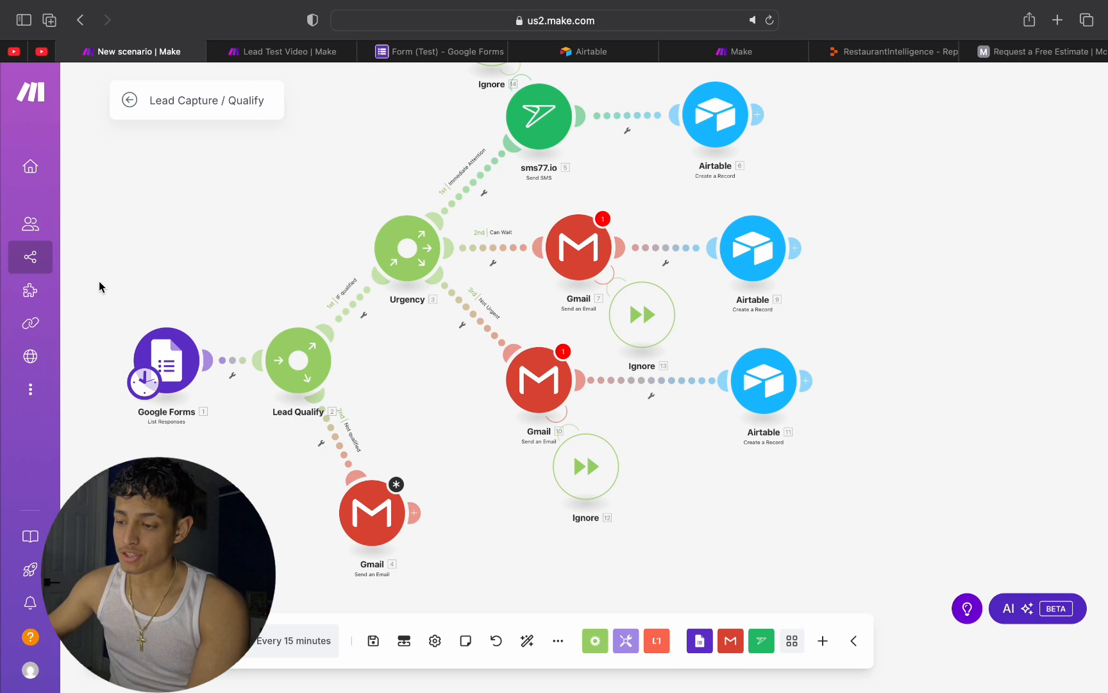
{"action": "left_click_drag", "start_coordinate": [98, 280], "coordinate": [249, 163]}
{"action": "scroll", "coordinate": [248, 163], "scroll_direction": "up", "scroll_amount": 2}
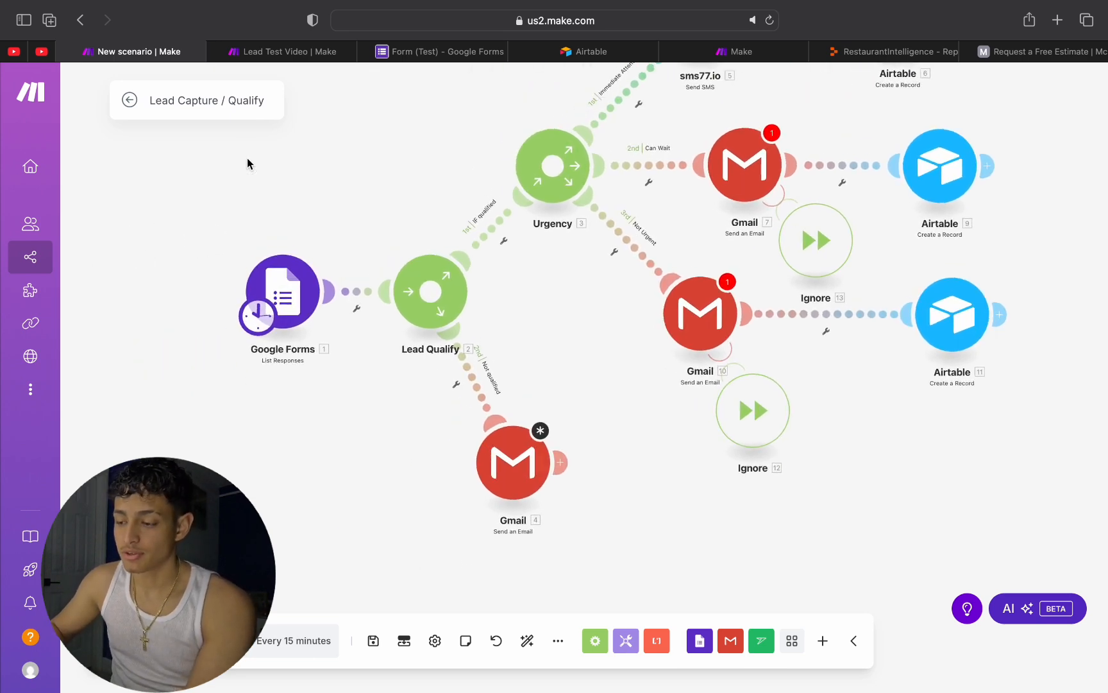
Step: Open the already submitted Contact information form response for editing, review its answers, and return to the Make scenario
{"action": "left_click_drag", "start_coordinate": [361, 160], "coordinate": [287, 236]}
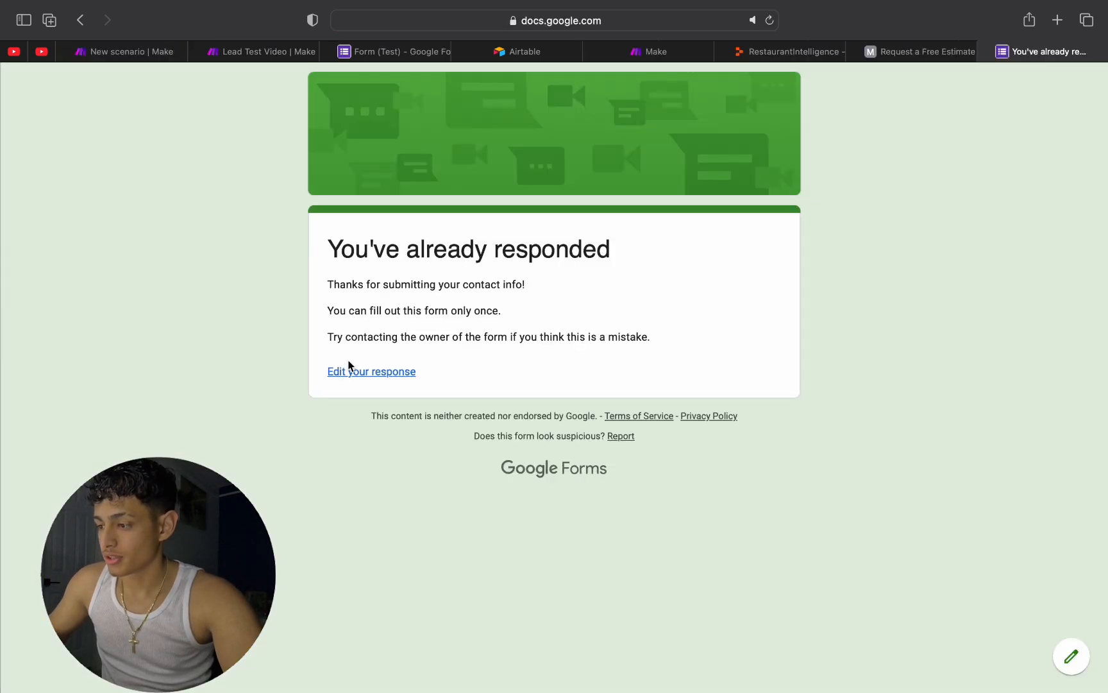
{"action": "left_click", "coordinate": [353, 372]}
{"action": "scroll", "coordinate": [384, 321], "scroll_direction": "down", "scroll_amount": 10}
{"action": "scroll", "coordinate": [379, 299], "scroll_direction": "up", "scroll_amount": 10}
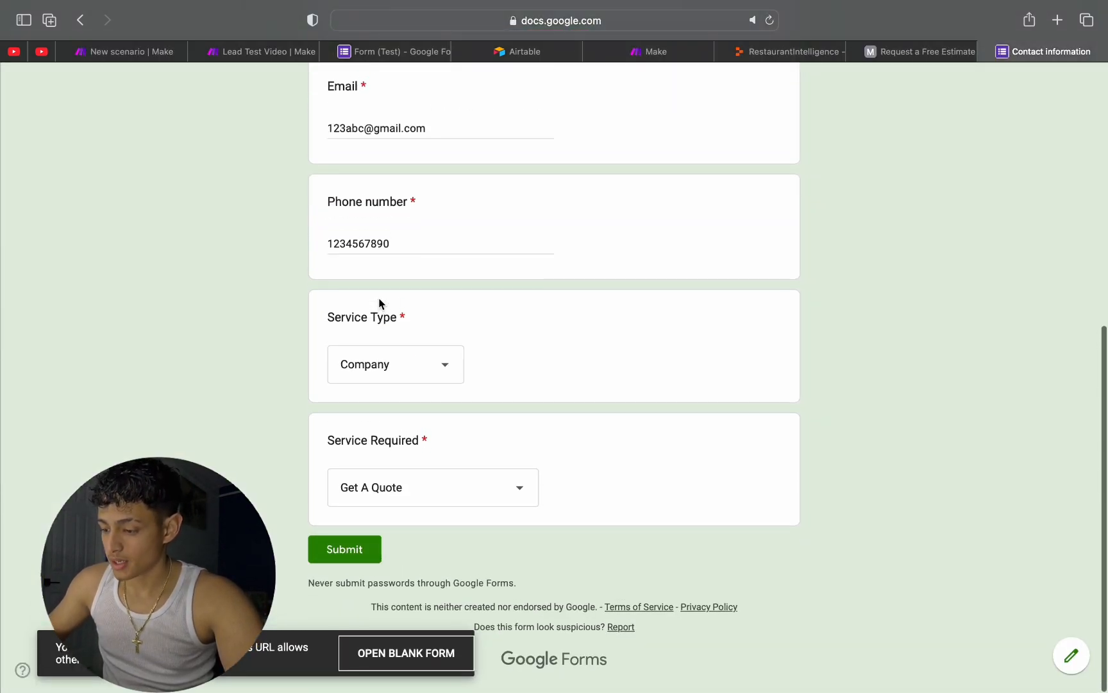
{"action": "scroll", "coordinate": [378, 340], "scroll_direction": "down", "scroll_amount": 7}
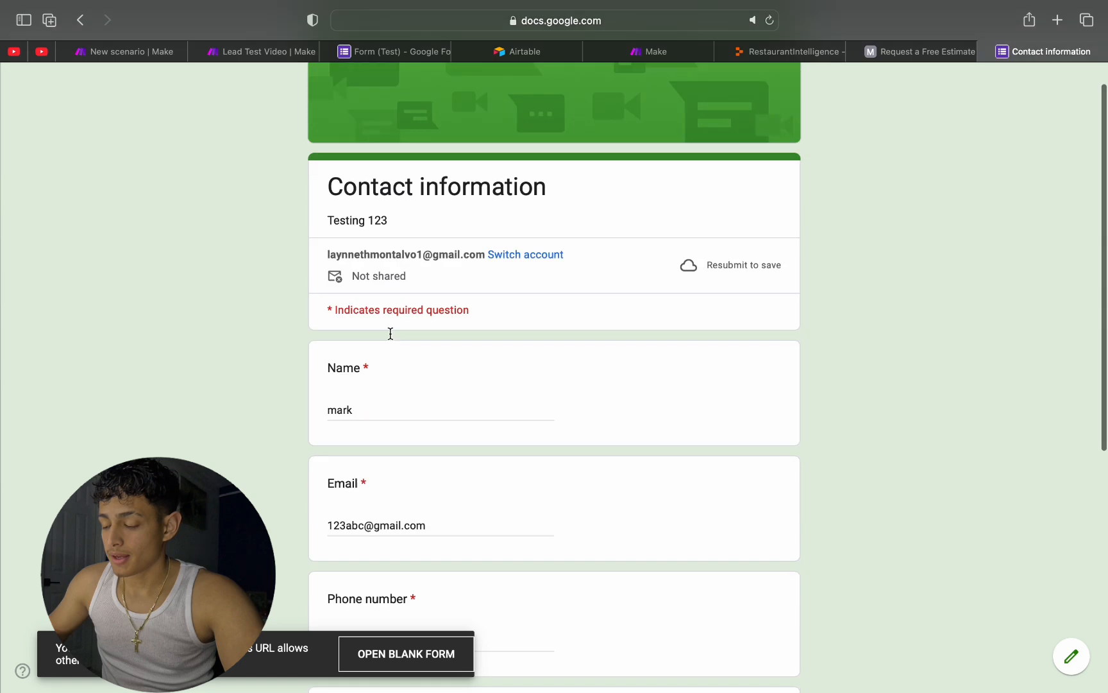
{"action": "scroll", "coordinate": [440, 207], "scroll_direction": "up", "scroll_amount": 6}
{"action": "scroll", "coordinate": [435, 216], "scroll_direction": "down", "scroll_amount": 7}
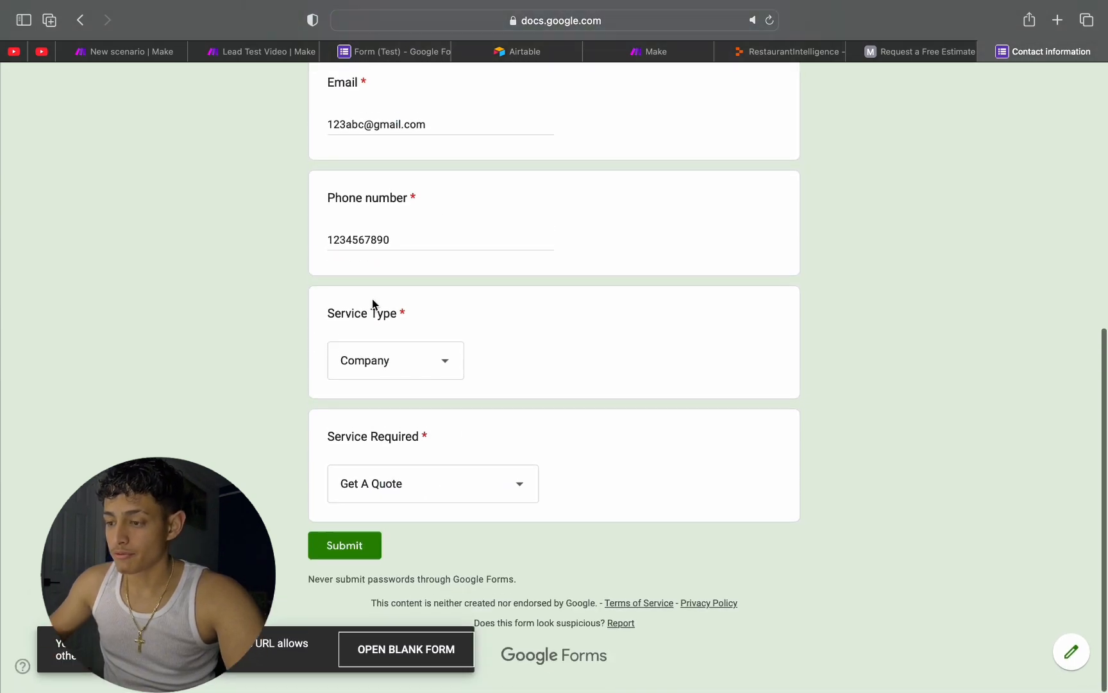
{"action": "scroll", "coordinate": [549, 520], "scroll_direction": "up", "scroll_amount": 5}
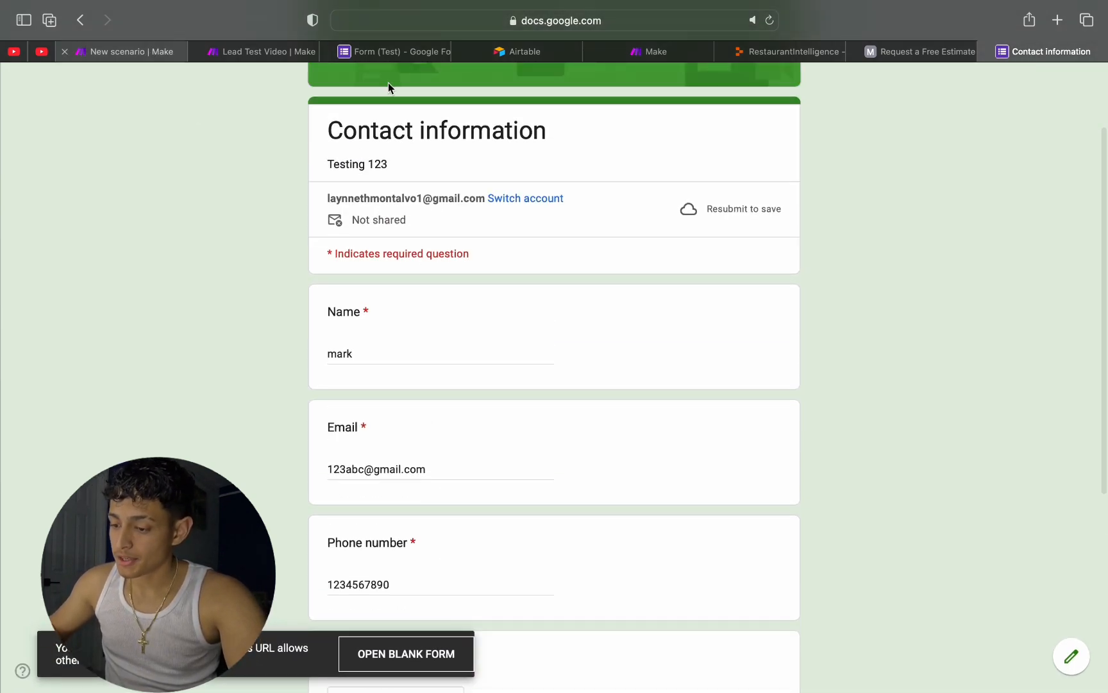
{"action": "left_click", "coordinate": [148, 51]}
{"action": "scroll", "coordinate": [182, 343], "scroll_direction": "up", "scroll_amount": 2}
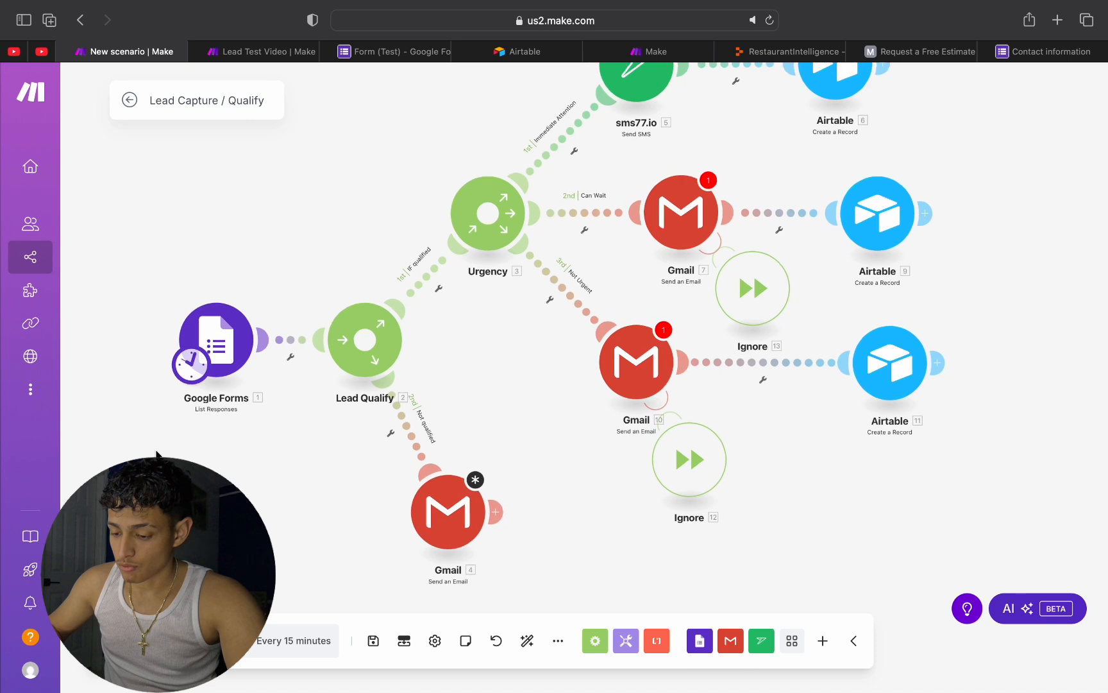
{"action": "left_click", "coordinate": [145, 640]}
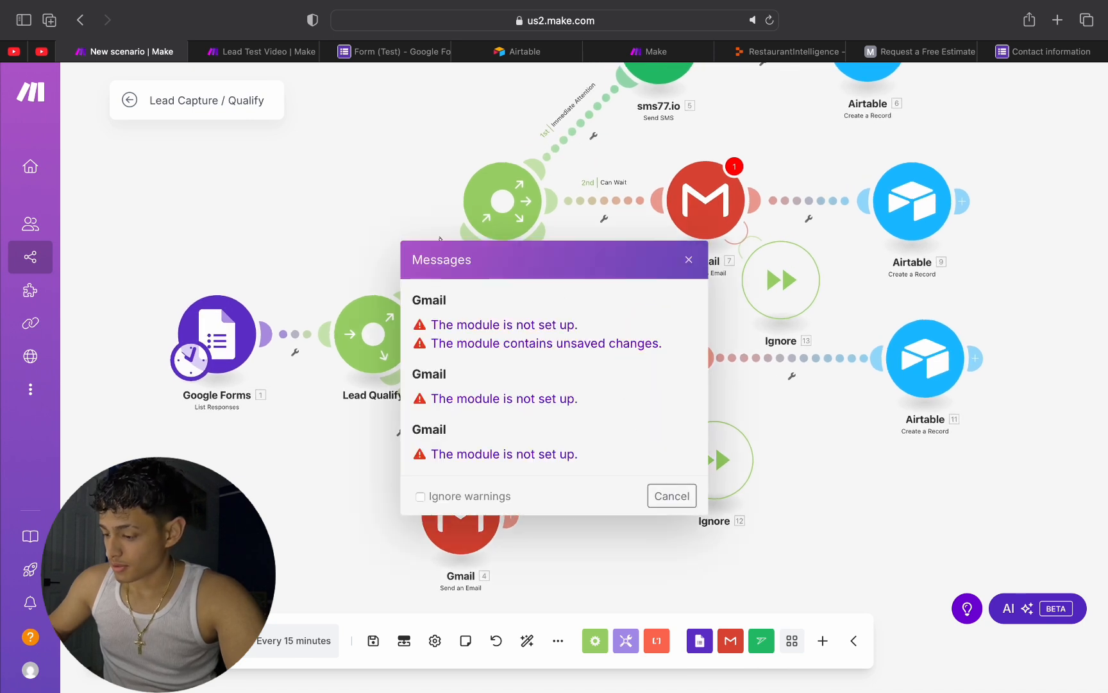
{"action": "left_click", "coordinate": [428, 503]}
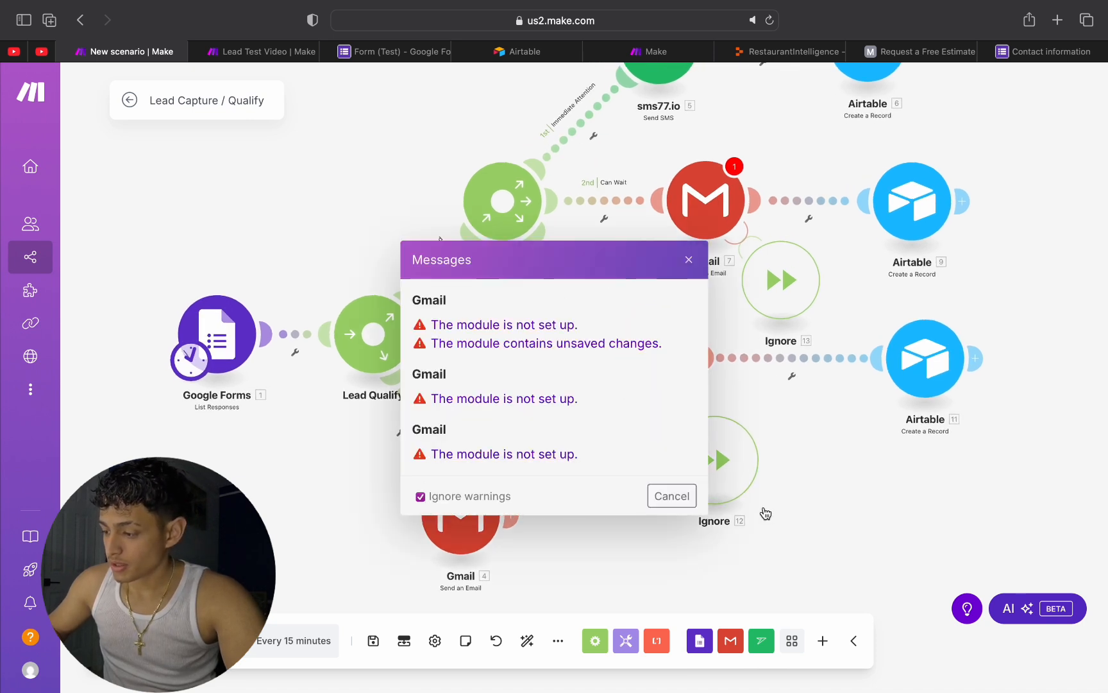
{"action": "left_click", "coordinate": [688, 259]}
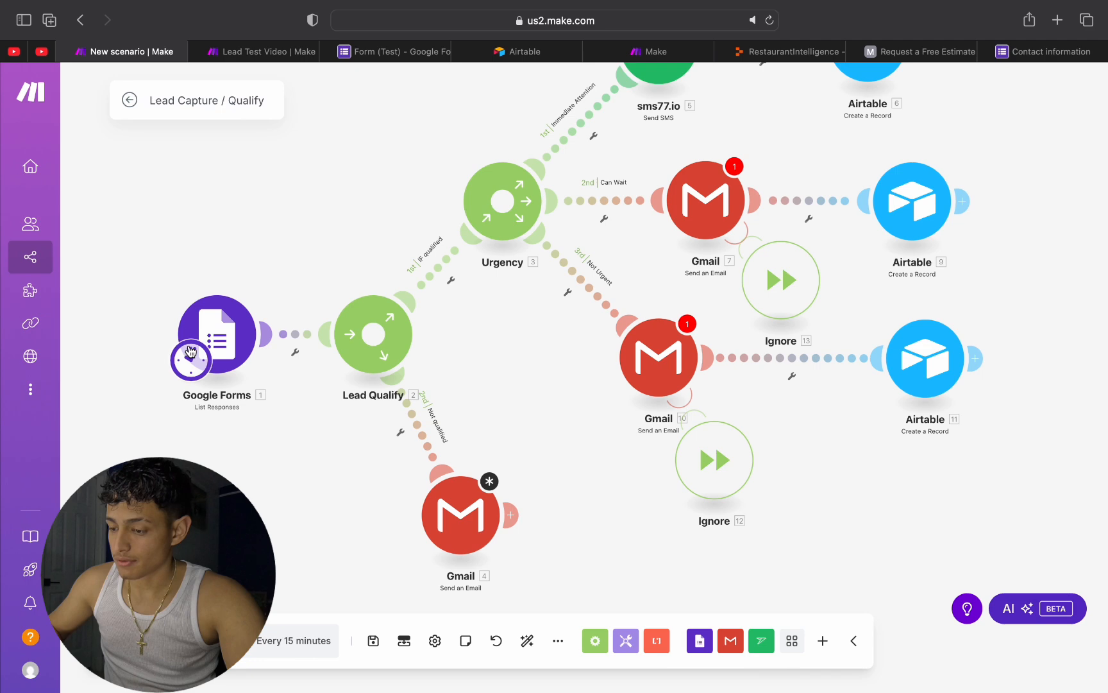
Step: Run only the Google Forms module to fetch the latest form response
{"action": "right_click", "coordinate": [218, 348]}
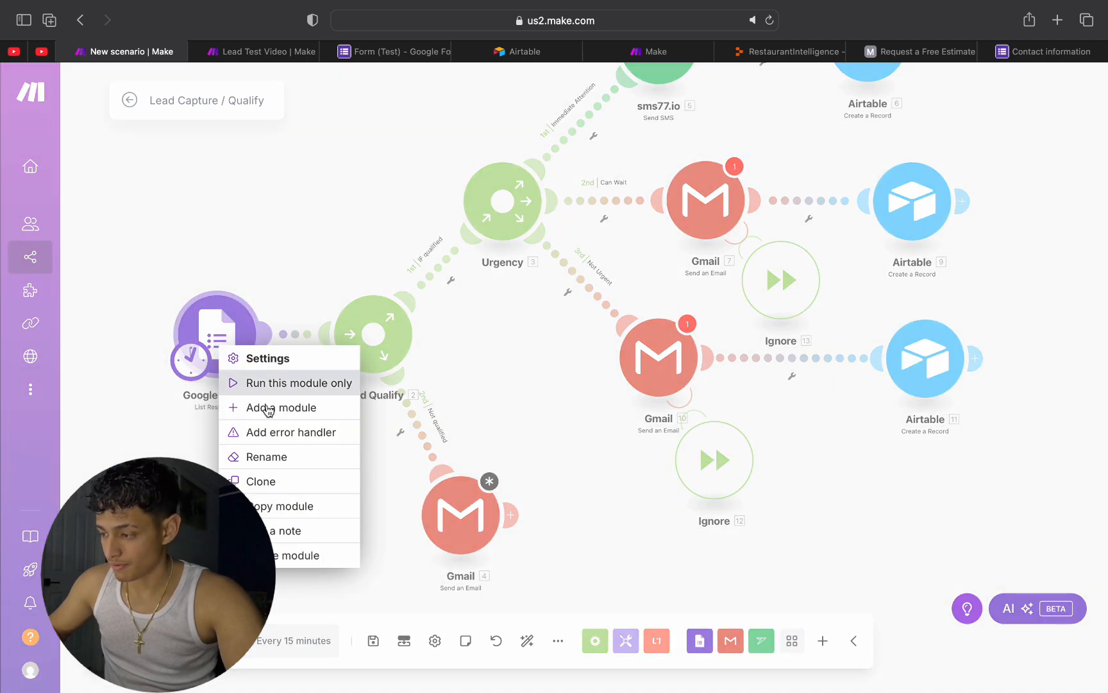
{"action": "left_click", "coordinate": [720, 255]}
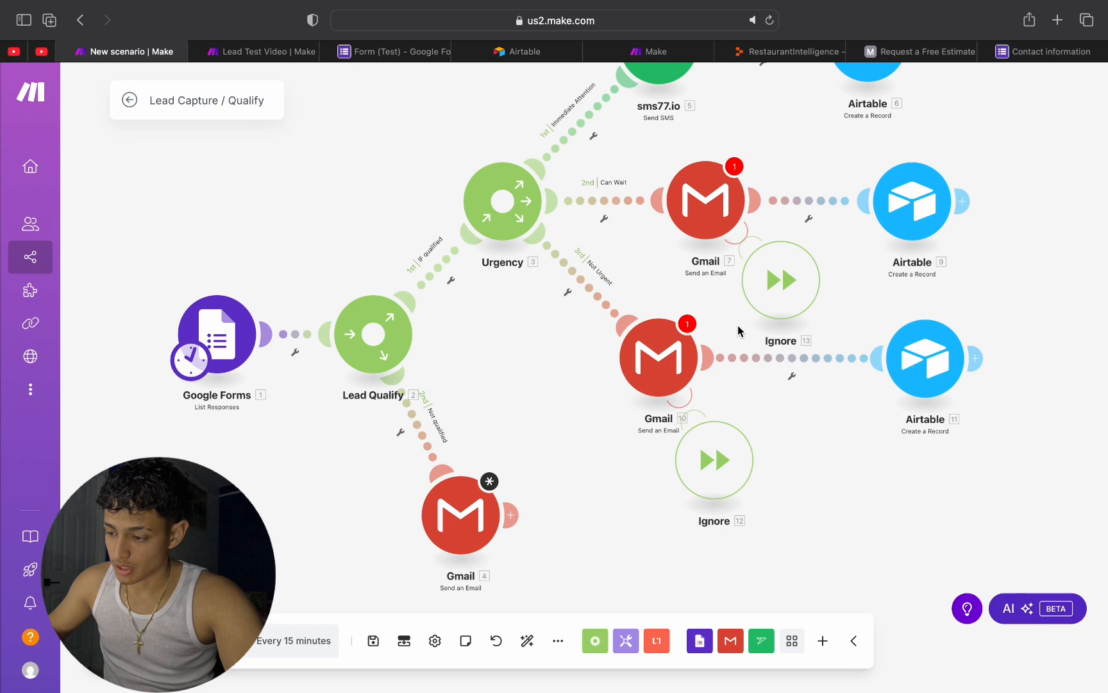
{"action": "right_click", "coordinate": [217, 341]}
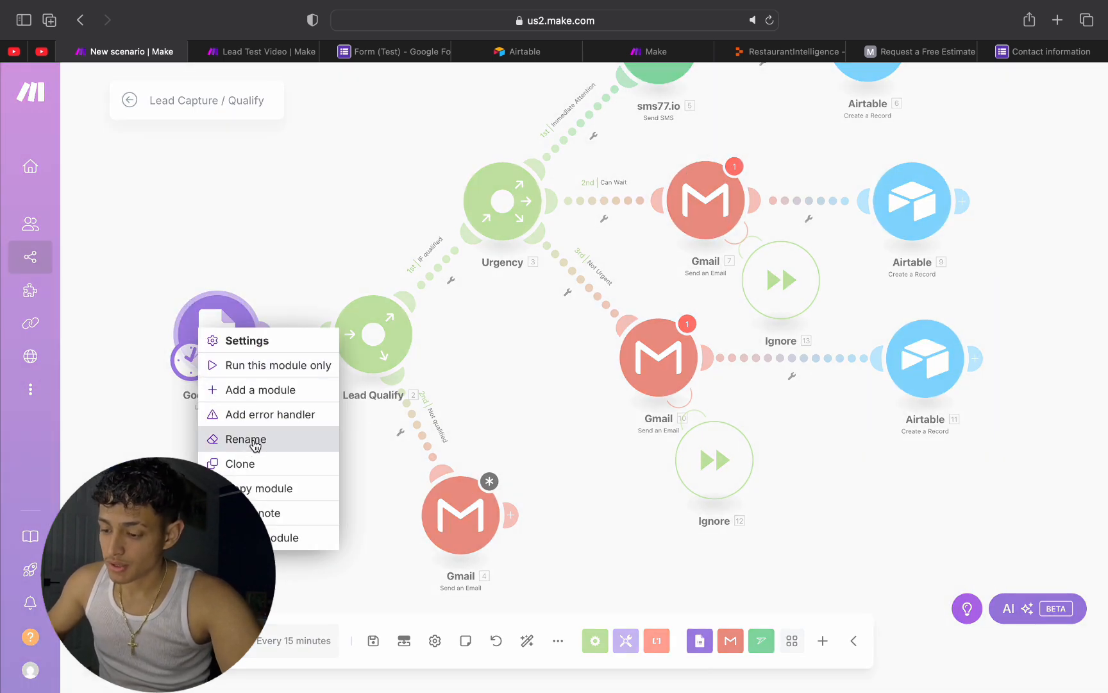
{"action": "left_click", "coordinate": [273, 369]}
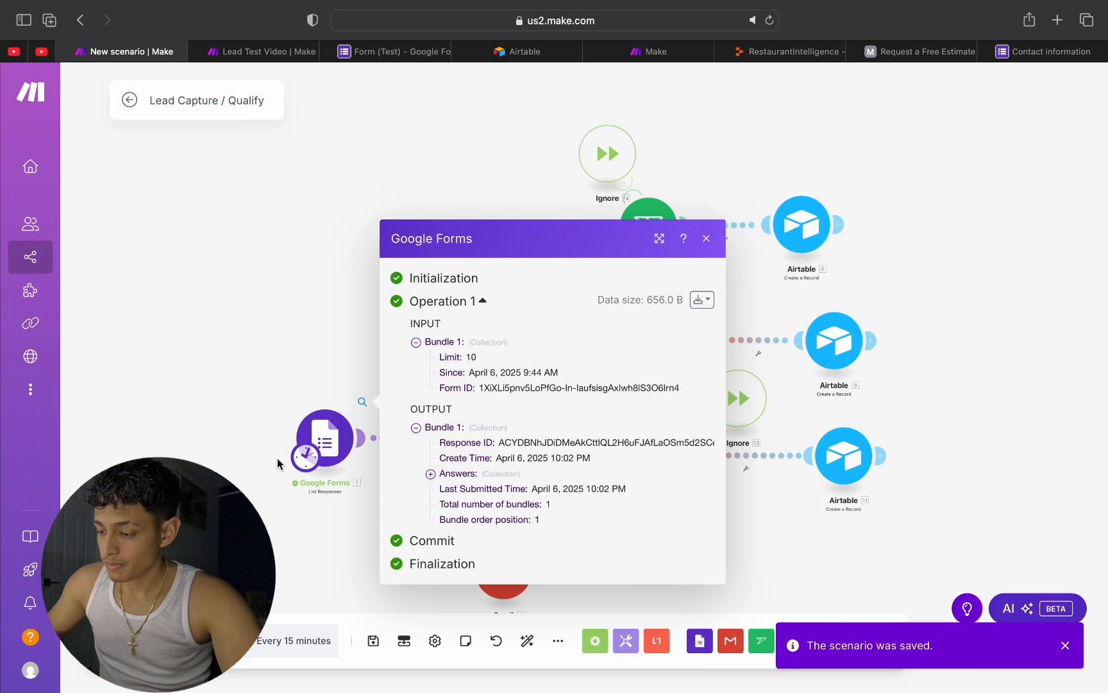
Step: Examine the Name and Service Required answers in the Google Forms run output, down to their individual values
{"action": "left_click", "coordinate": [430, 473]}
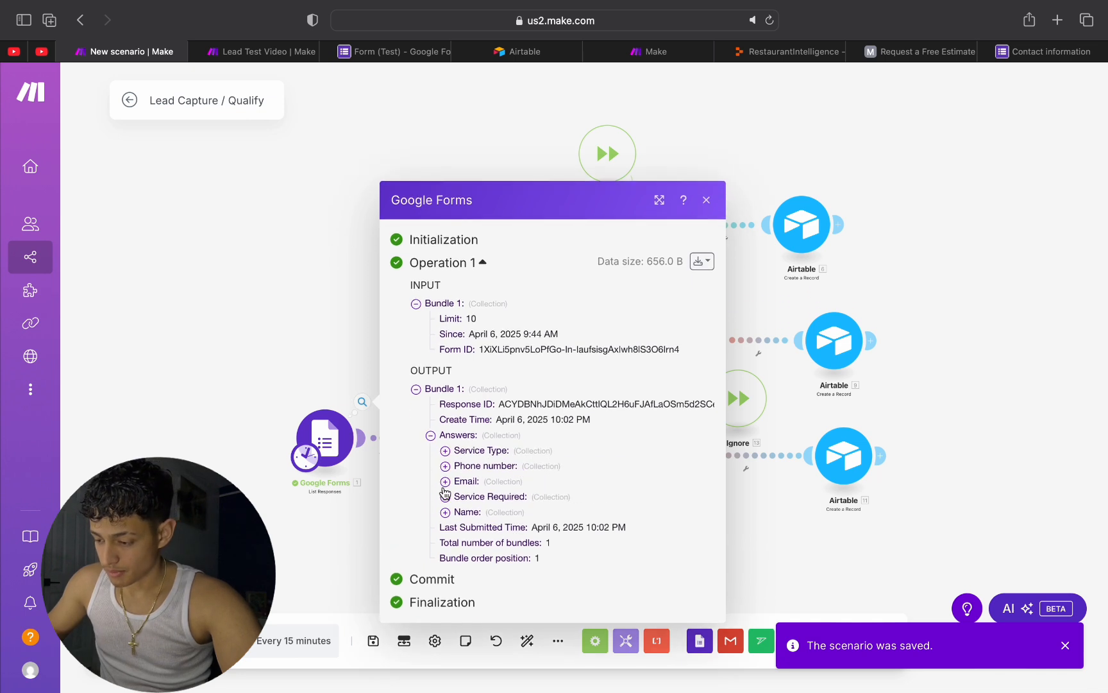
{"action": "left_click", "coordinate": [445, 512]}
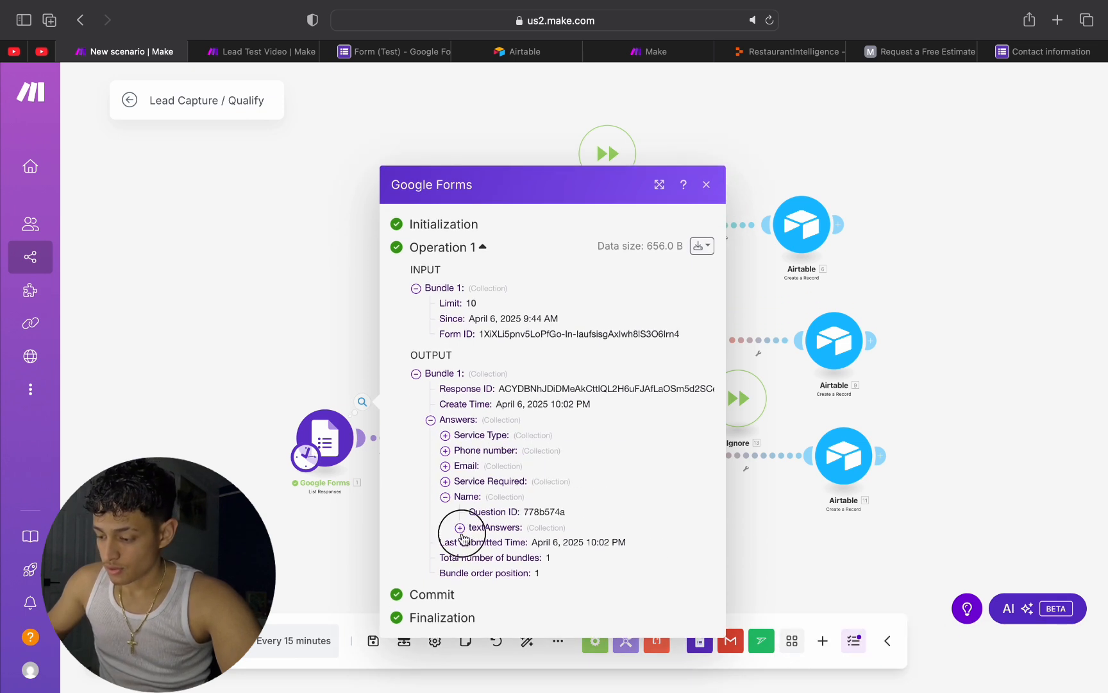
{"action": "left_click", "coordinate": [460, 527]}
{"action": "left_click", "coordinate": [475, 542]}
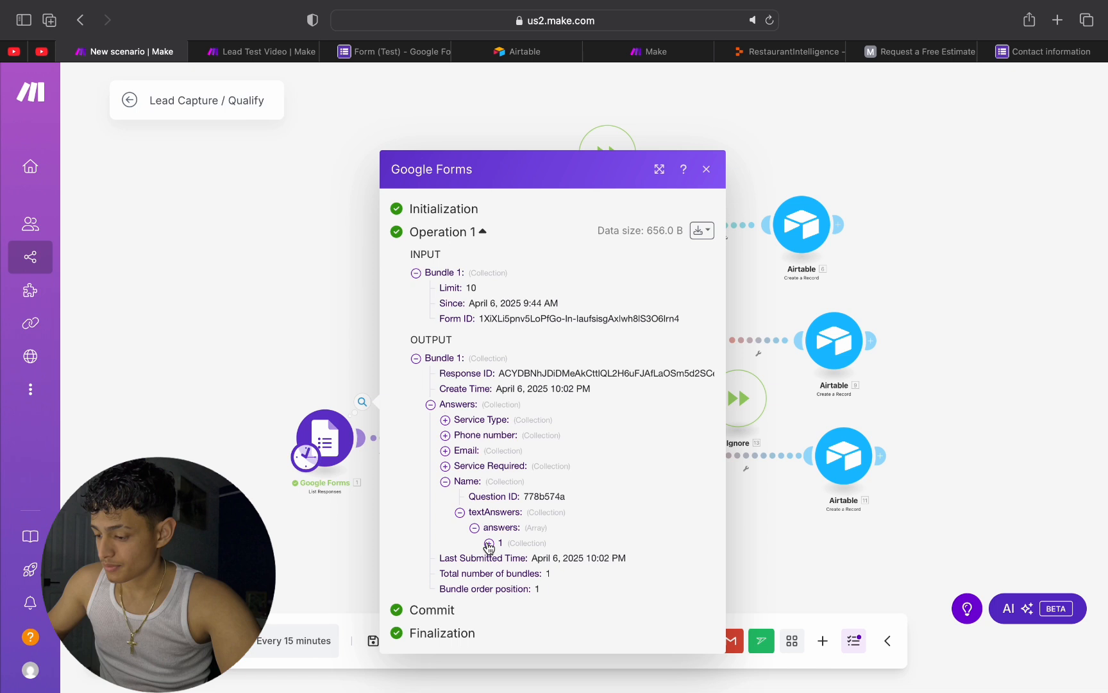
{"action": "left_click", "coordinate": [490, 544]}
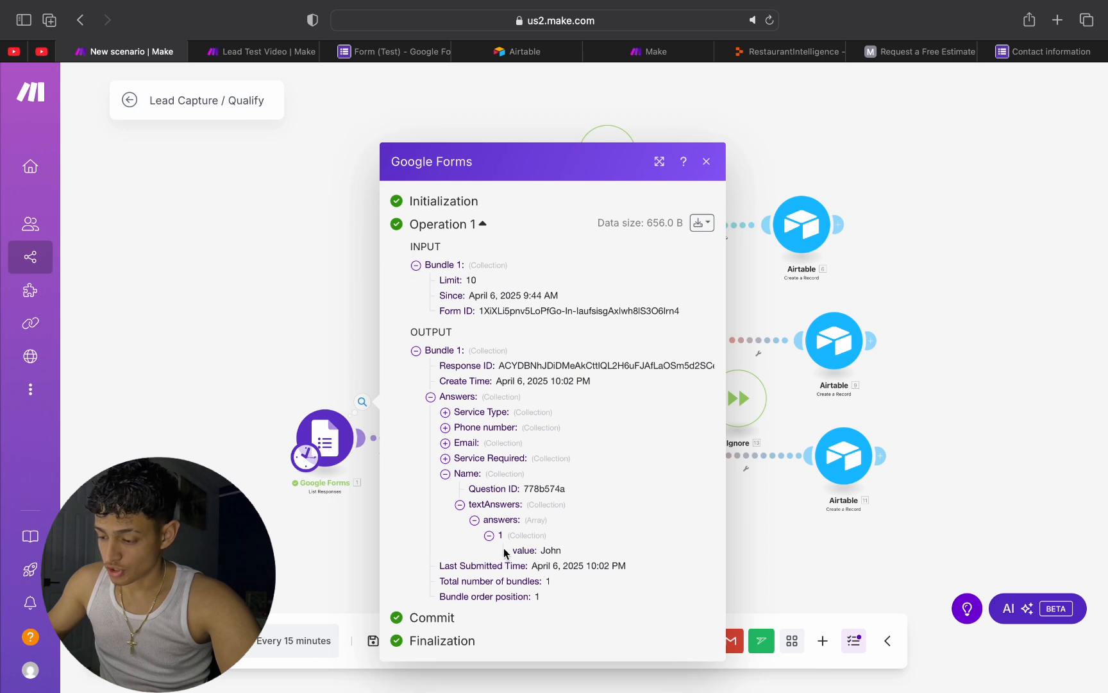
{"action": "left_click", "coordinate": [445, 458]}
{"action": "left_click", "coordinate": [460, 473]}
{"action": "left_click", "coordinate": [474, 483]}
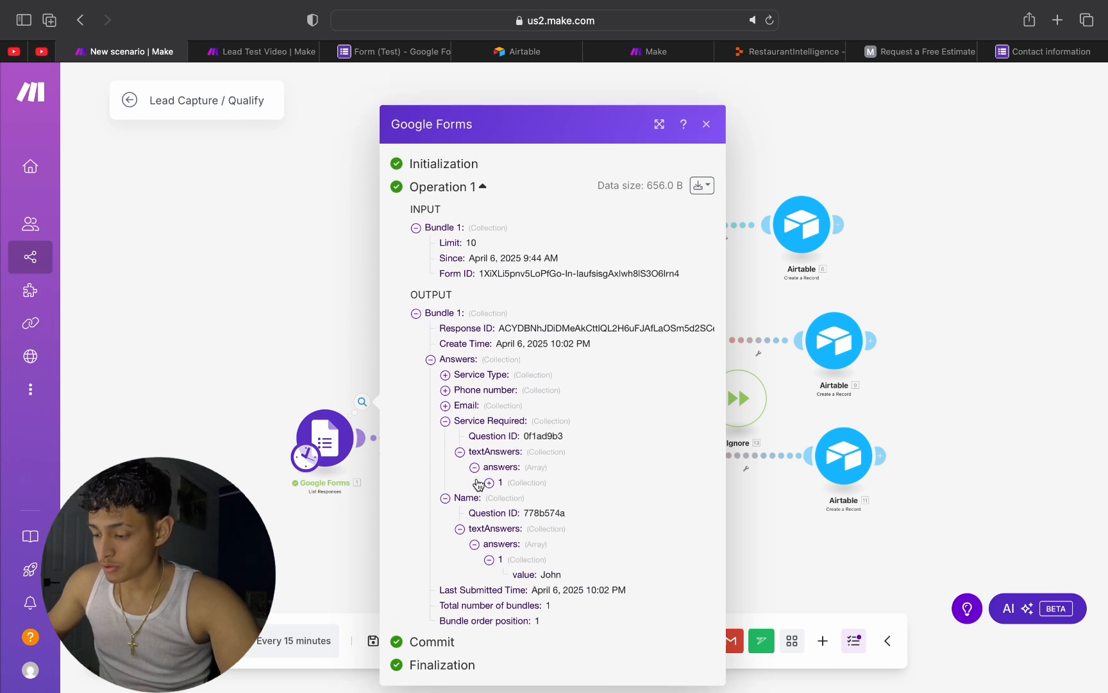
{"action": "left_click", "coordinate": [492, 496]}
{"action": "left_click", "coordinate": [491, 523]}
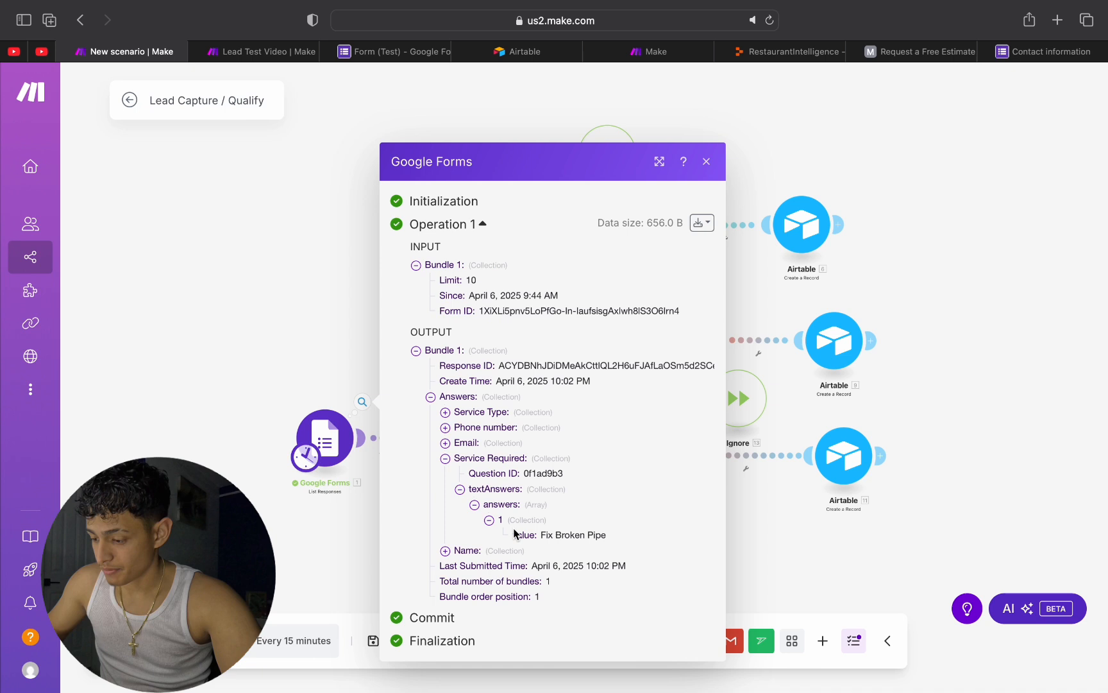
Step: Examine the Email and Phone number answers in the Google Forms output, then close the output and the empty filter setup
{"action": "left_click", "coordinate": [446, 442]}
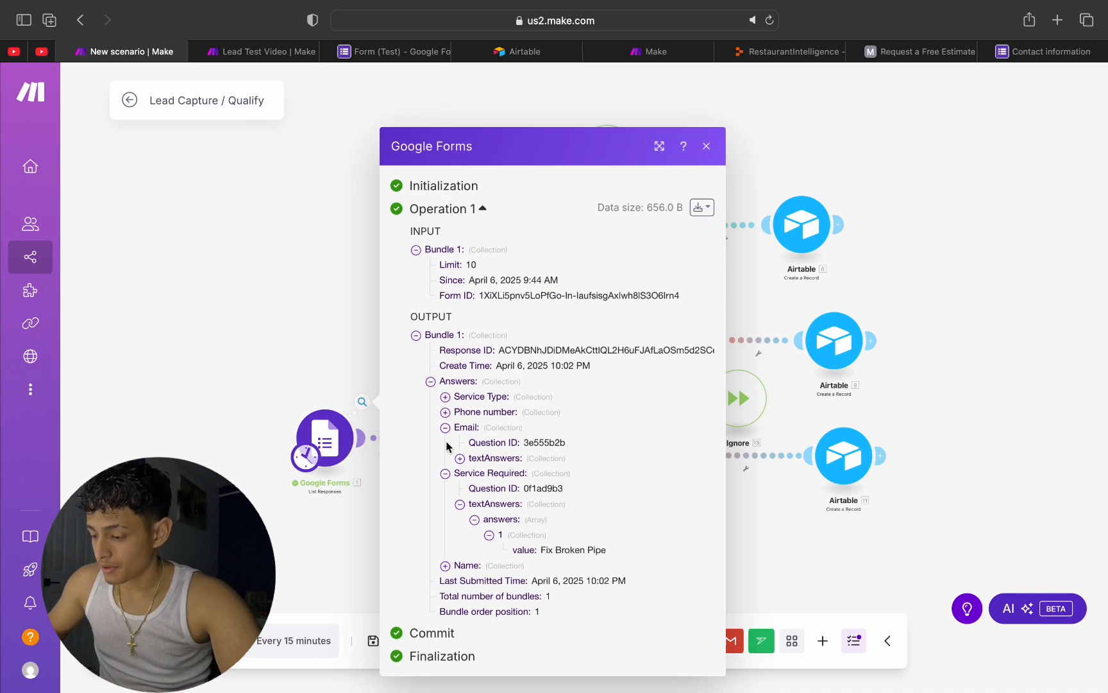
{"action": "left_click", "coordinate": [461, 458]}
{"action": "left_click", "coordinate": [475, 466]}
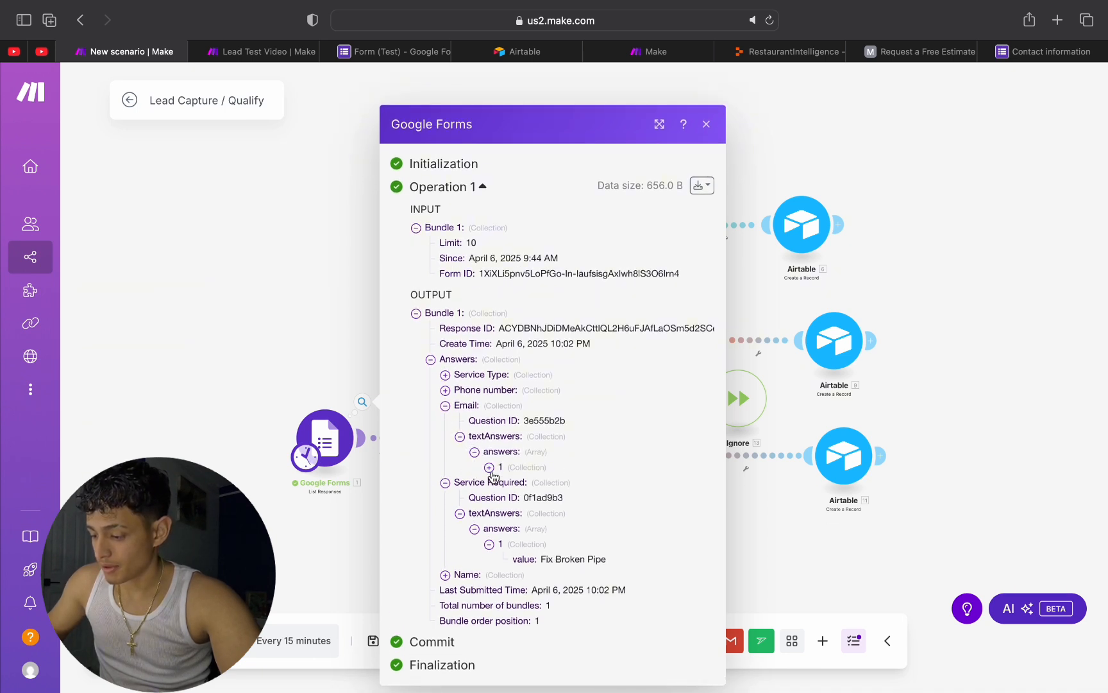
{"action": "left_click", "coordinate": [489, 467]}
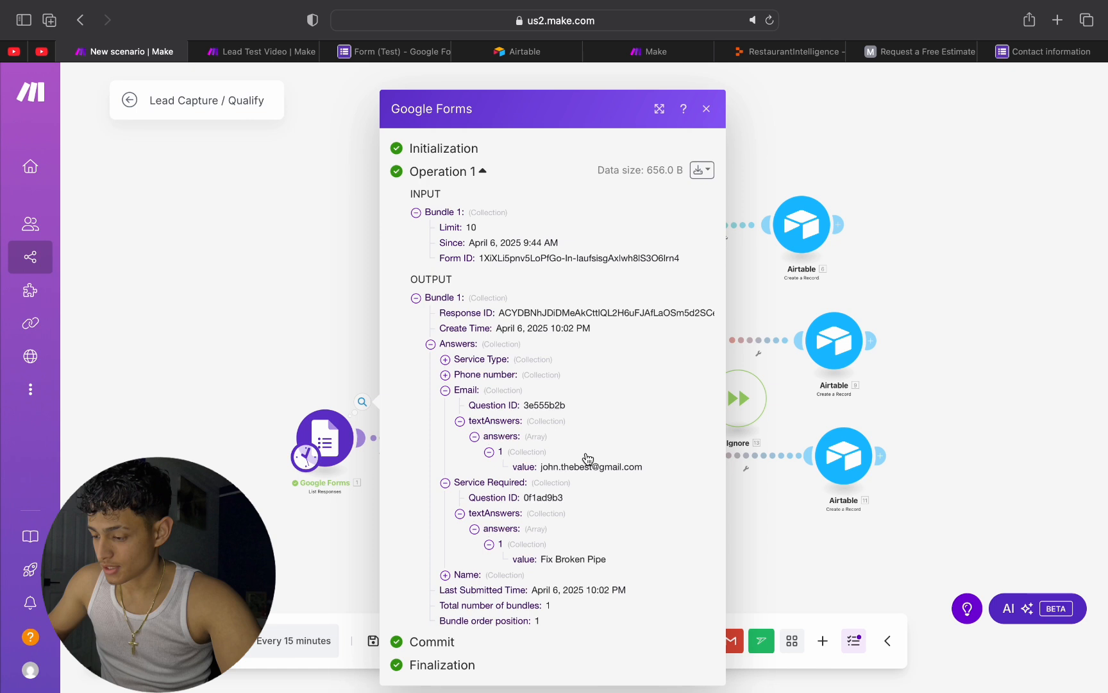
{"action": "left_click", "coordinate": [446, 375]}
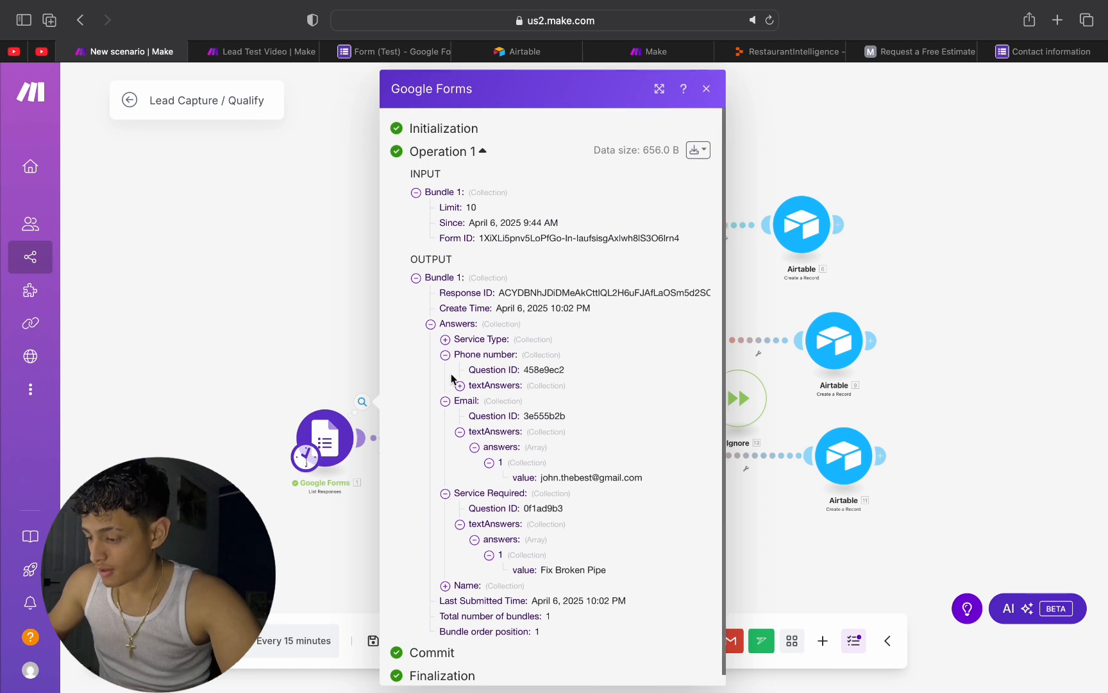
{"action": "left_click", "coordinate": [460, 386]}
{"action": "left_click", "coordinate": [475, 401]}
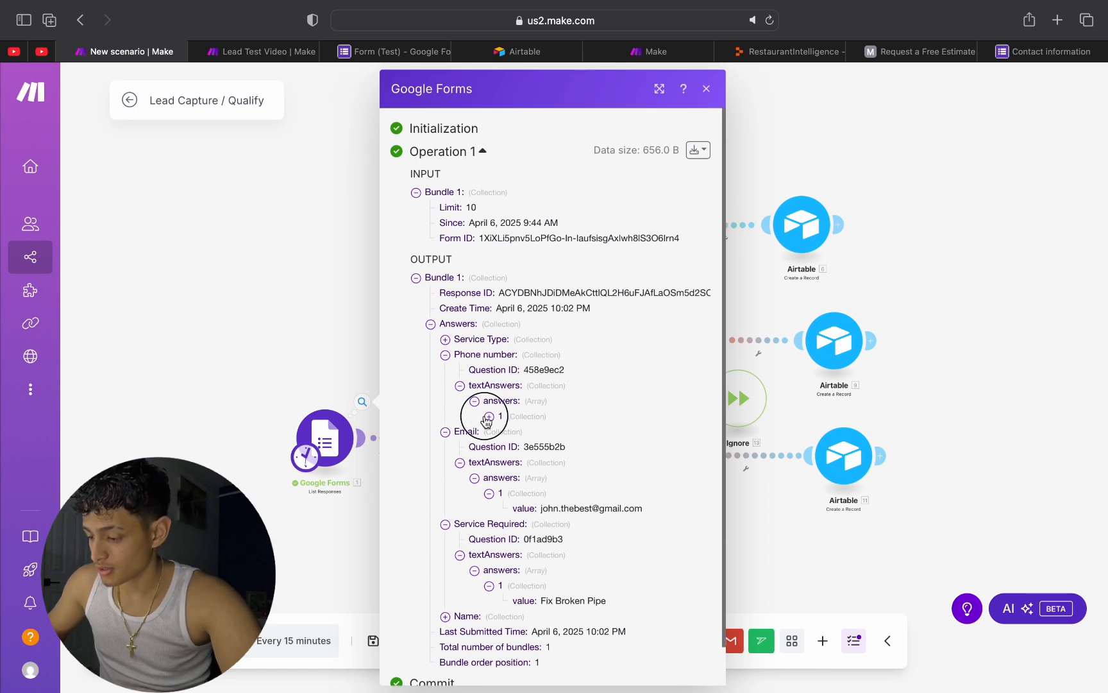
{"action": "left_click", "coordinate": [488, 416]}
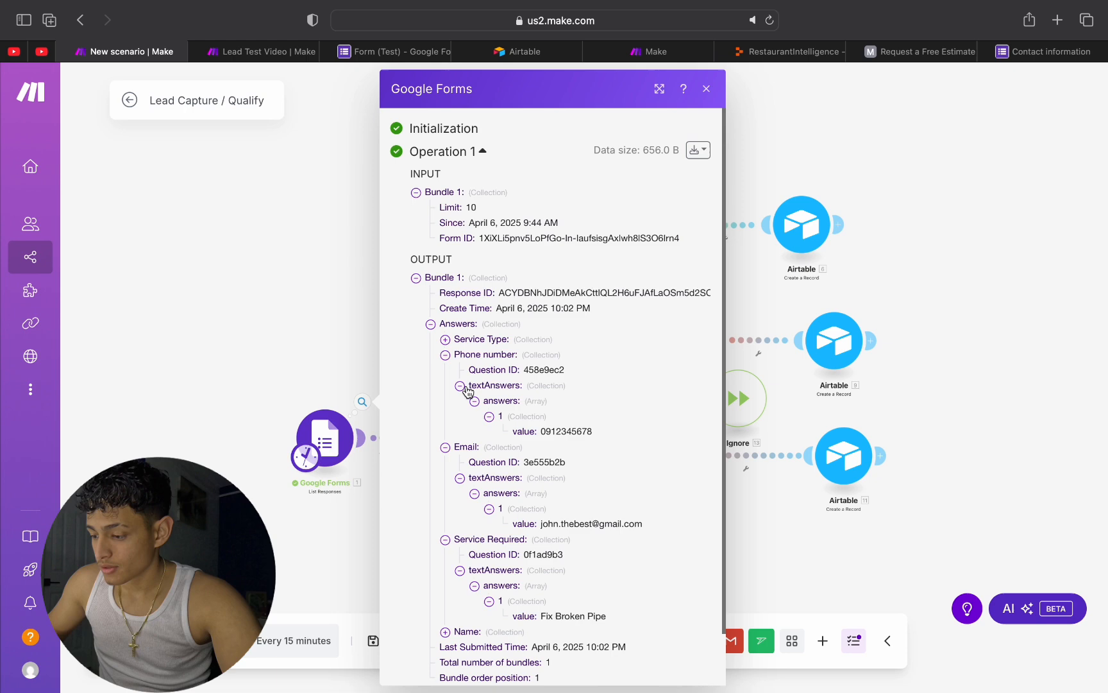
{"action": "left_click", "coordinate": [445, 339]}
{"action": "left_click", "coordinate": [758, 350]}
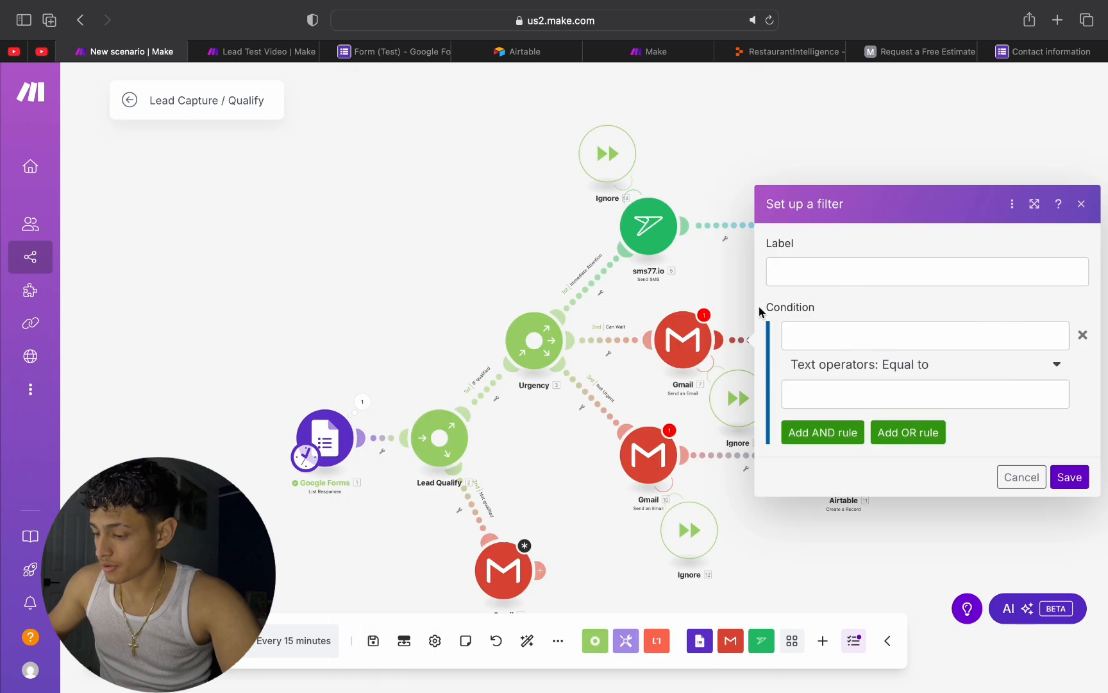
{"action": "left_click", "coordinate": [427, 293]}
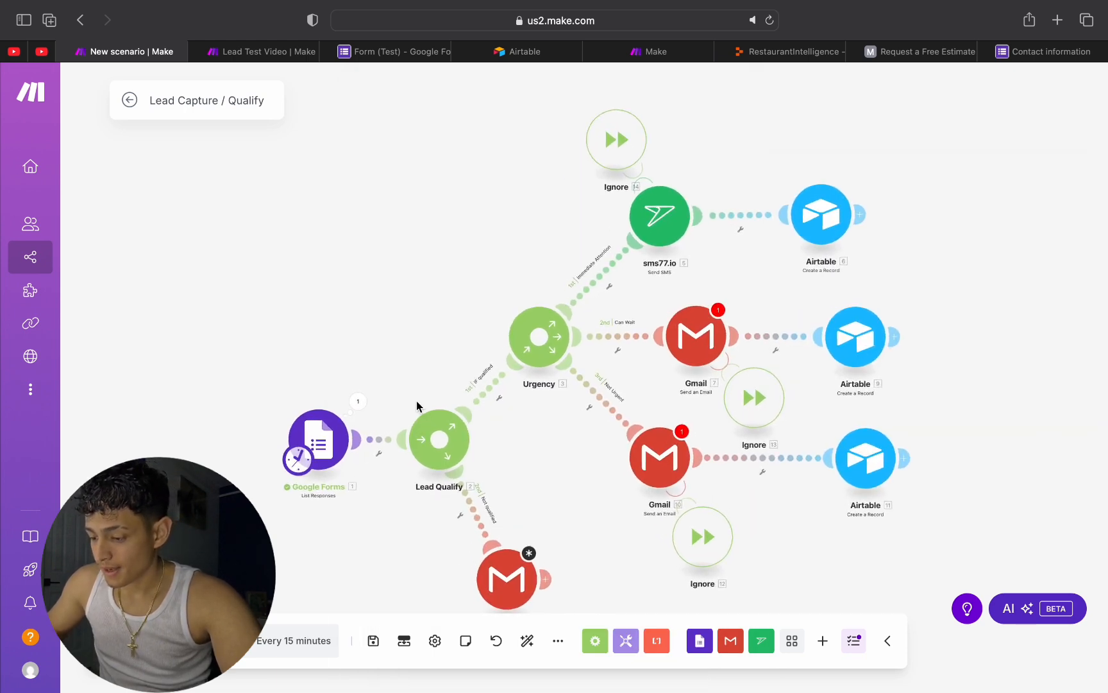
Step: Open the Not qualified branch's Gmail module and add an empty recipient email address
{"action": "left_click_drag", "start_coordinate": [416, 410], "coordinate": [418, 210]}
{"action": "scroll", "coordinate": [417, 208], "scroll_direction": "up", "scroll_amount": 3}
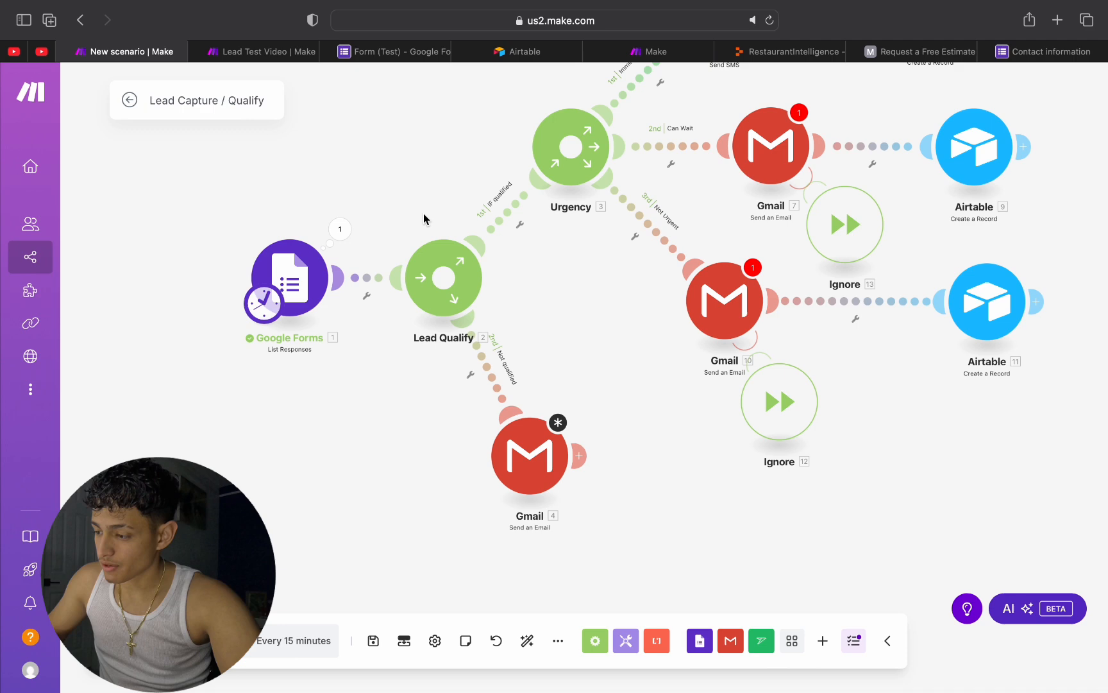
{"action": "scroll", "coordinate": [437, 234], "scroll_direction": "up", "scroll_amount": 1}
{"action": "left_click_drag", "start_coordinate": [561, 323], "coordinate": [559, 234]}
{"action": "left_click", "coordinate": [541, 397]}
{"action": "left_click", "coordinate": [705, 313]}
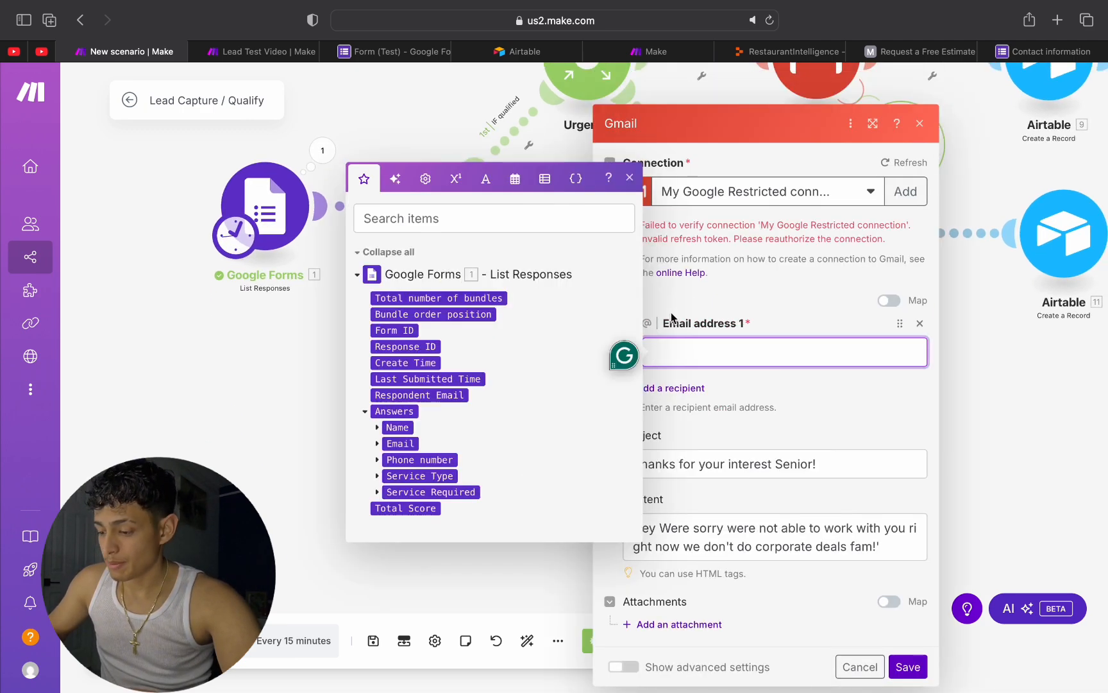
Step: Map the recipient address to the Google Forms Email answer's Grade > Feedback > Text Answers > Answers[] value
{"action": "left_click", "coordinate": [365, 411]}
{"action": "left_click", "coordinate": [368, 452]}
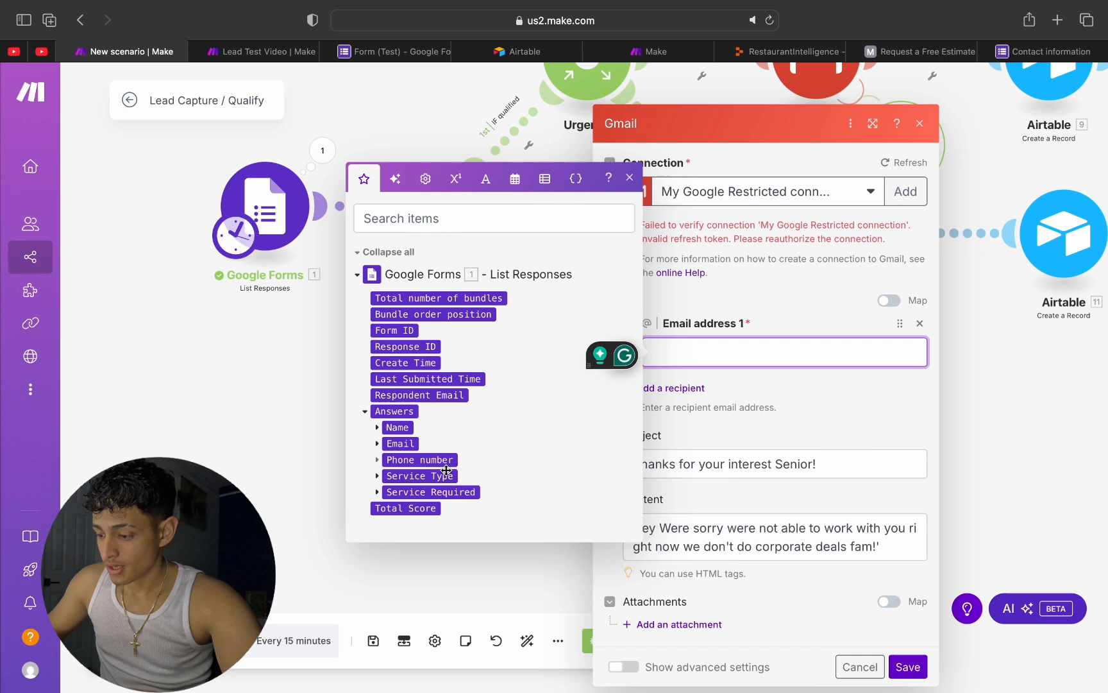
{"action": "left_click", "coordinate": [377, 443]}
{"action": "left_click", "coordinate": [388, 476]}
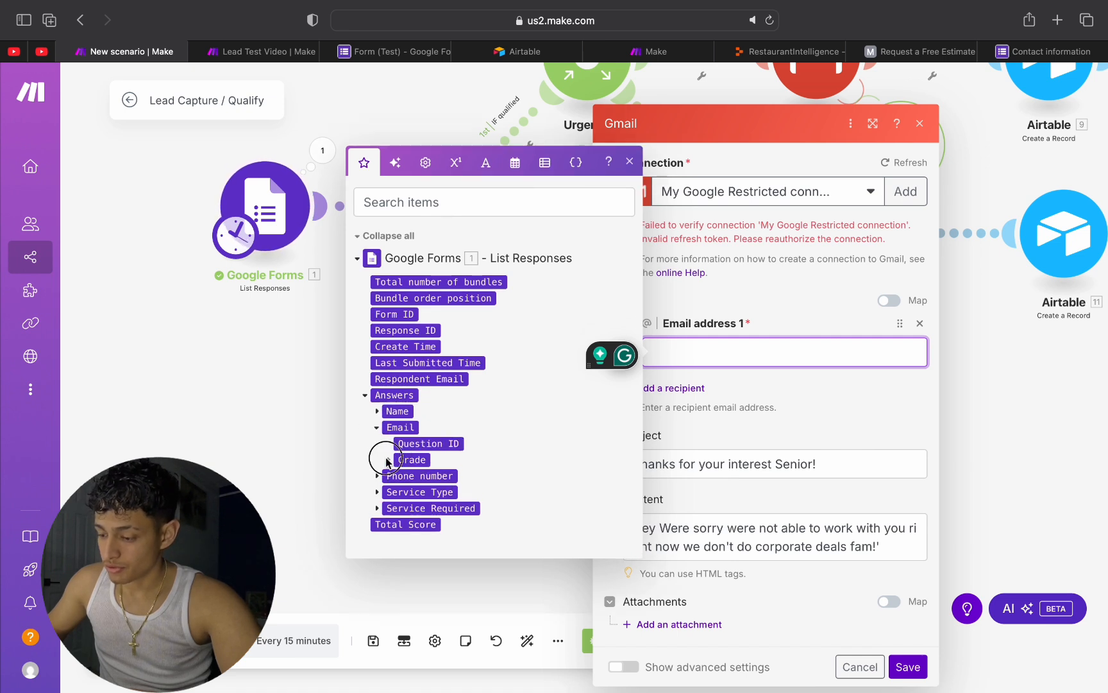
{"action": "left_click", "coordinate": [400, 483]}
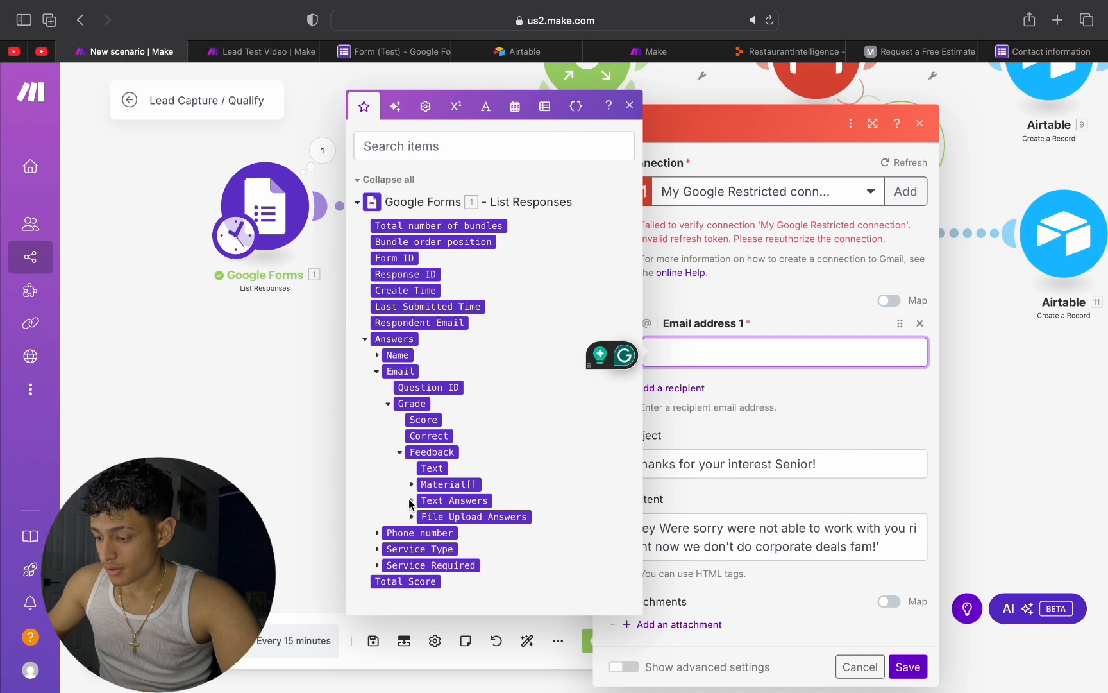
{"action": "left_click", "coordinate": [411, 501]}
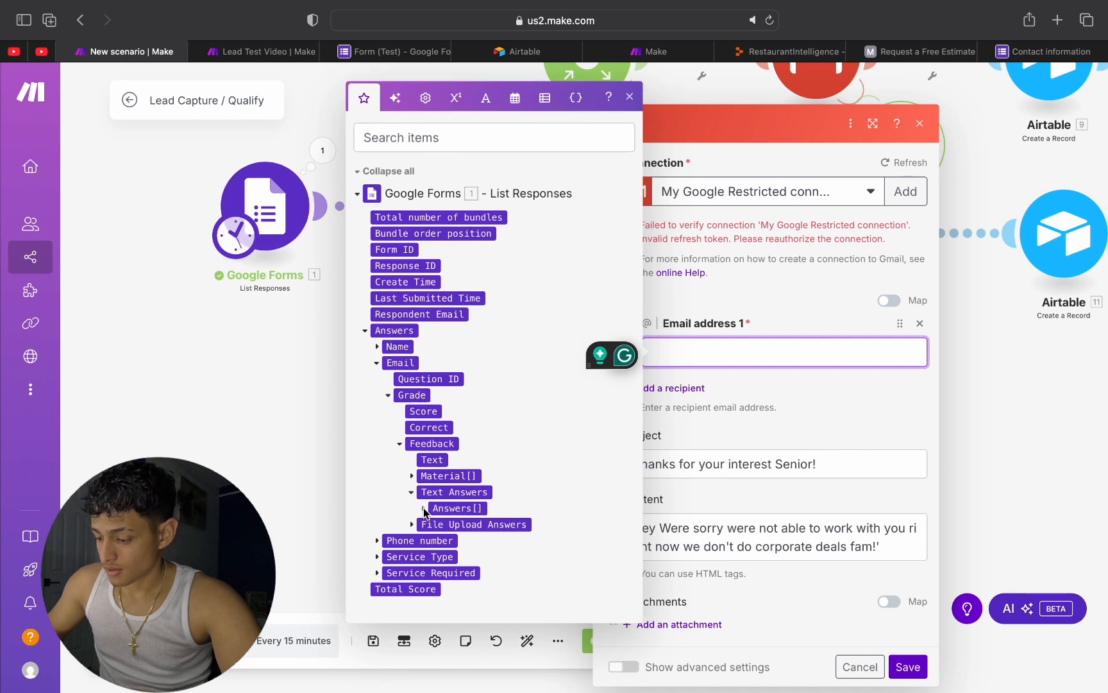
{"action": "left_click", "coordinate": [423, 508]}
{"action": "left_click", "coordinate": [450, 516]}
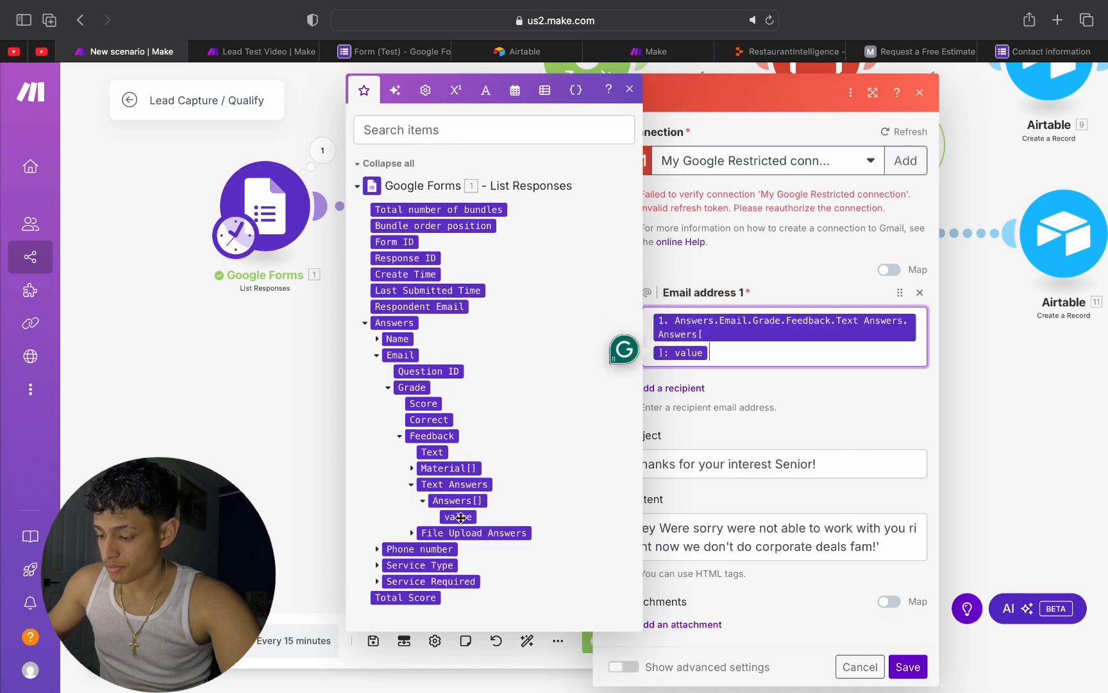
Step: Examine the Email answer in the Google Forms run output, down to its textAnswers > answers value, and close the output
{"action": "left_click", "coordinate": [323, 240]}
{"action": "left_click", "coordinate": [322, 150]}
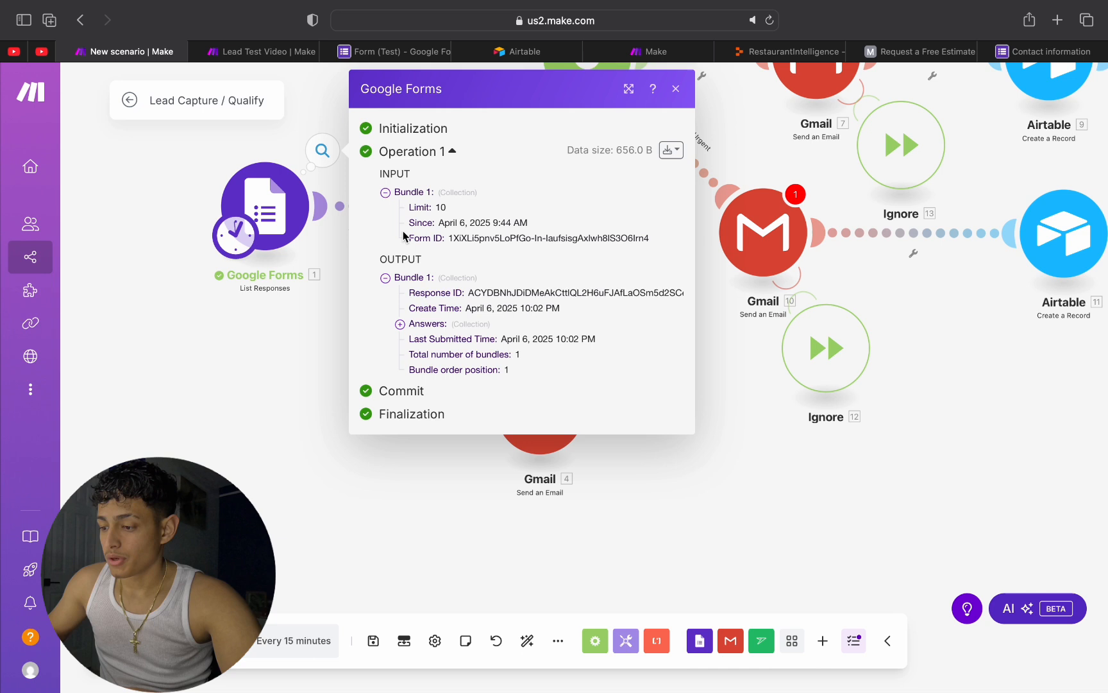
{"action": "left_click", "coordinate": [401, 323]}
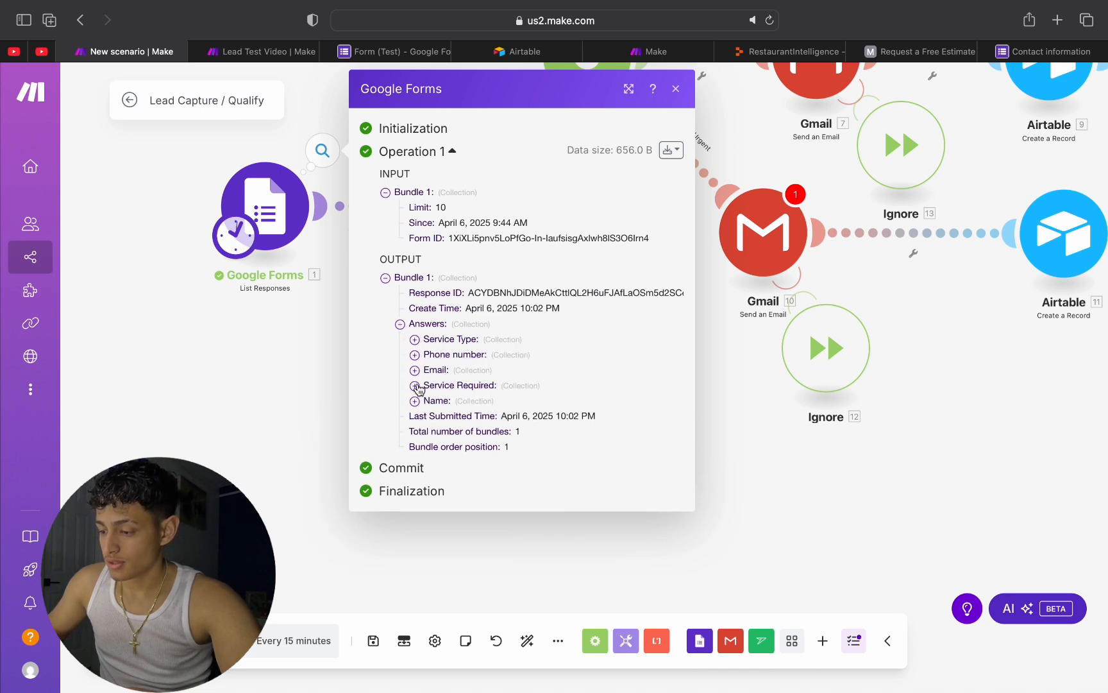
{"action": "left_click", "coordinate": [415, 370]}
{"action": "left_click", "coordinate": [429, 401]}
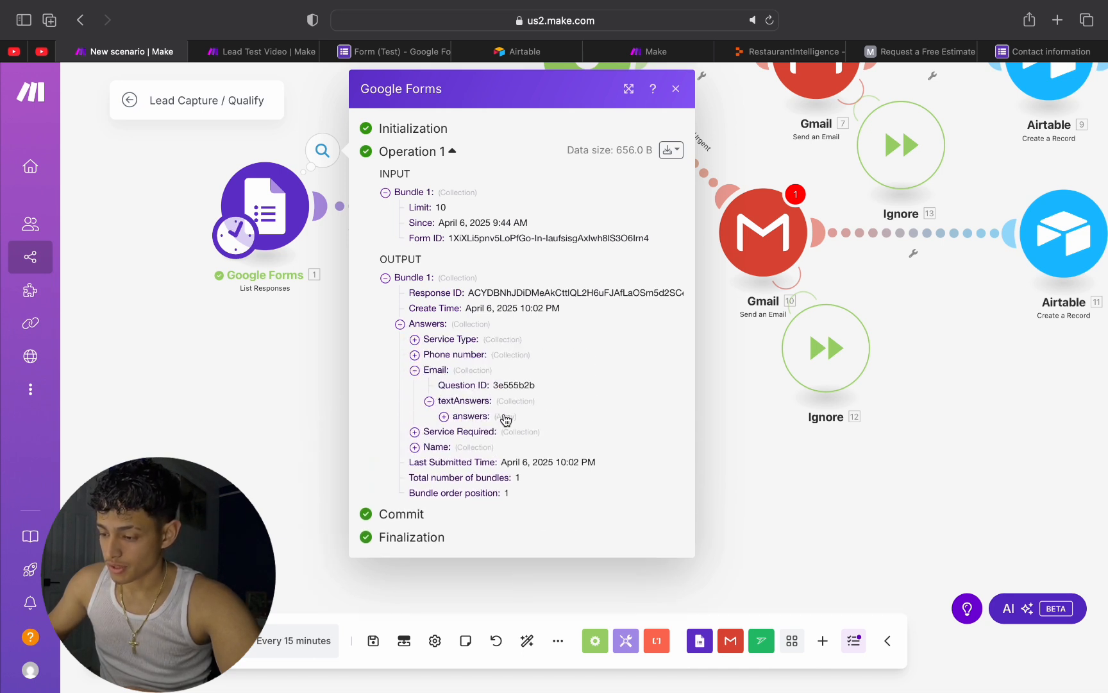
{"action": "left_click", "coordinate": [443, 416]}
{"action": "left_click", "coordinate": [458, 432]}
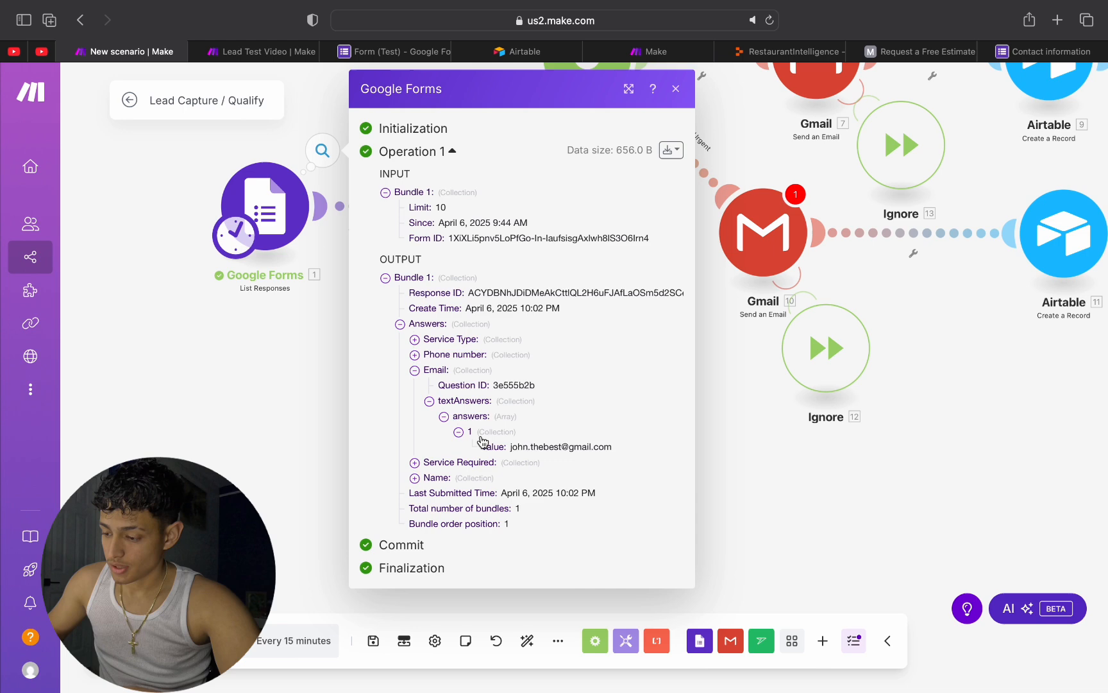
{"action": "left_click", "coordinate": [709, 446]}
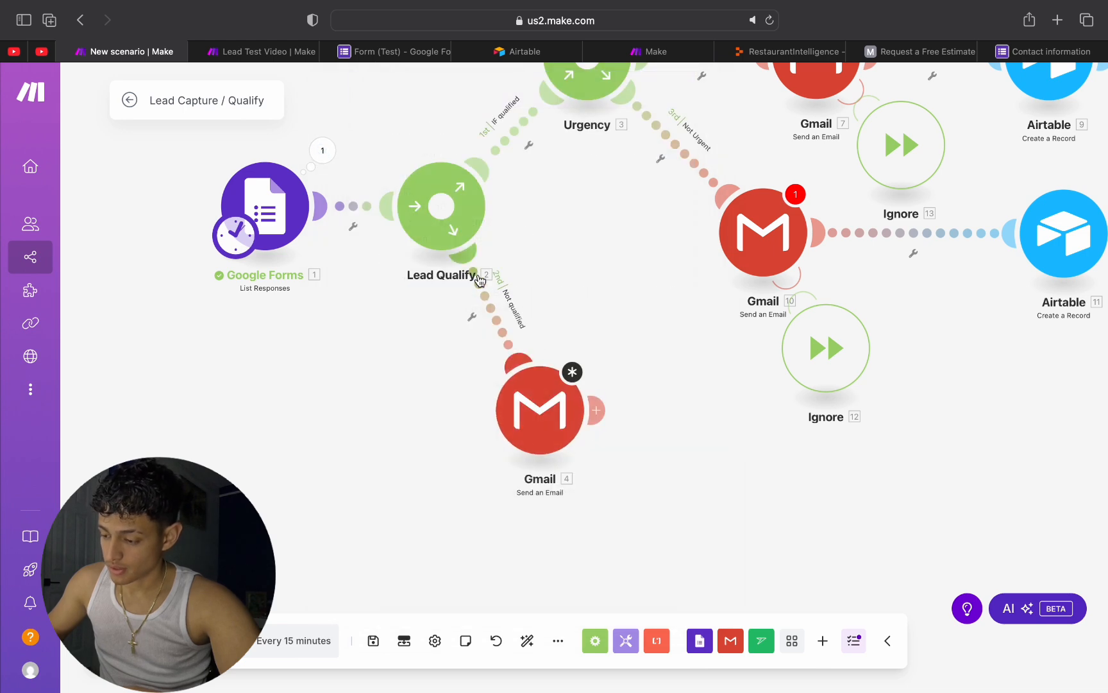
Step: Save the Not qualified branch's Gmail module with the Email answer's Text Answers value as recipient, and check the saved mapping
{"action": "left_click", "coordinate": [549, 388]}
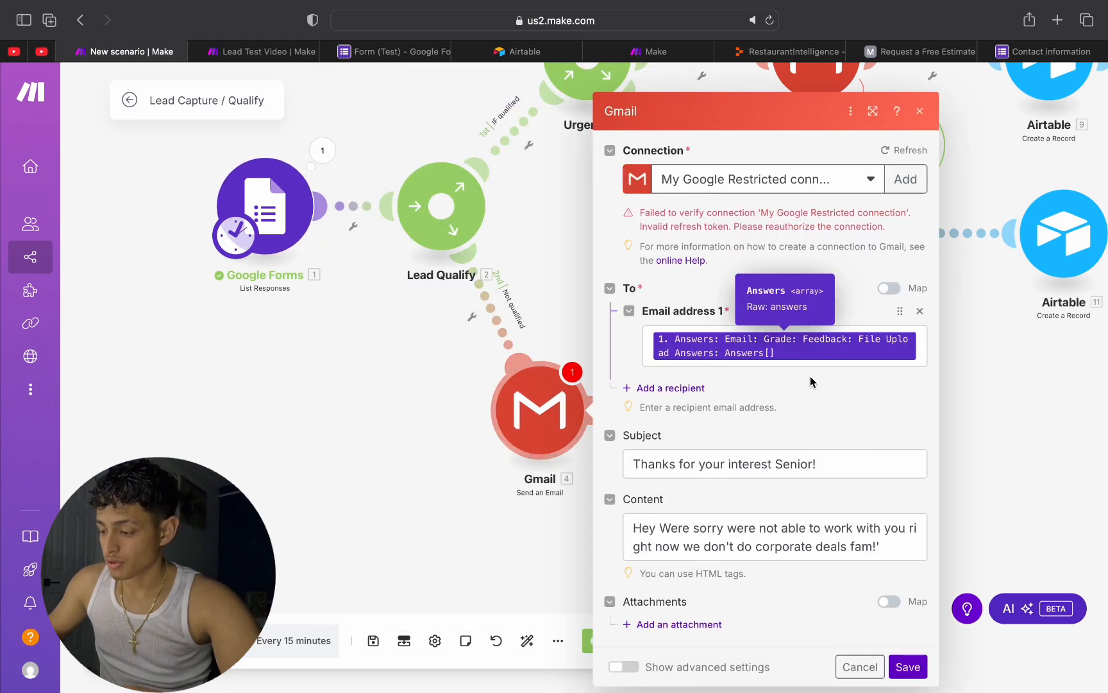
{"action": "left_click", "coordinate": [725, 350]}
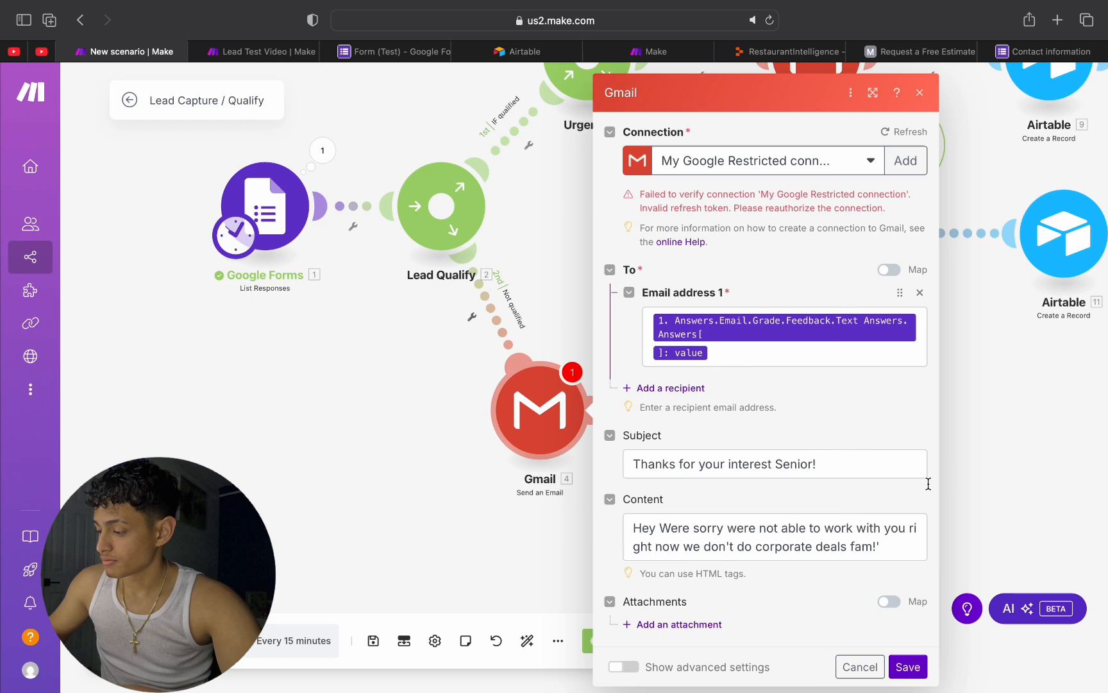
{"action": "left_click", "coordinate": [908, 667]}
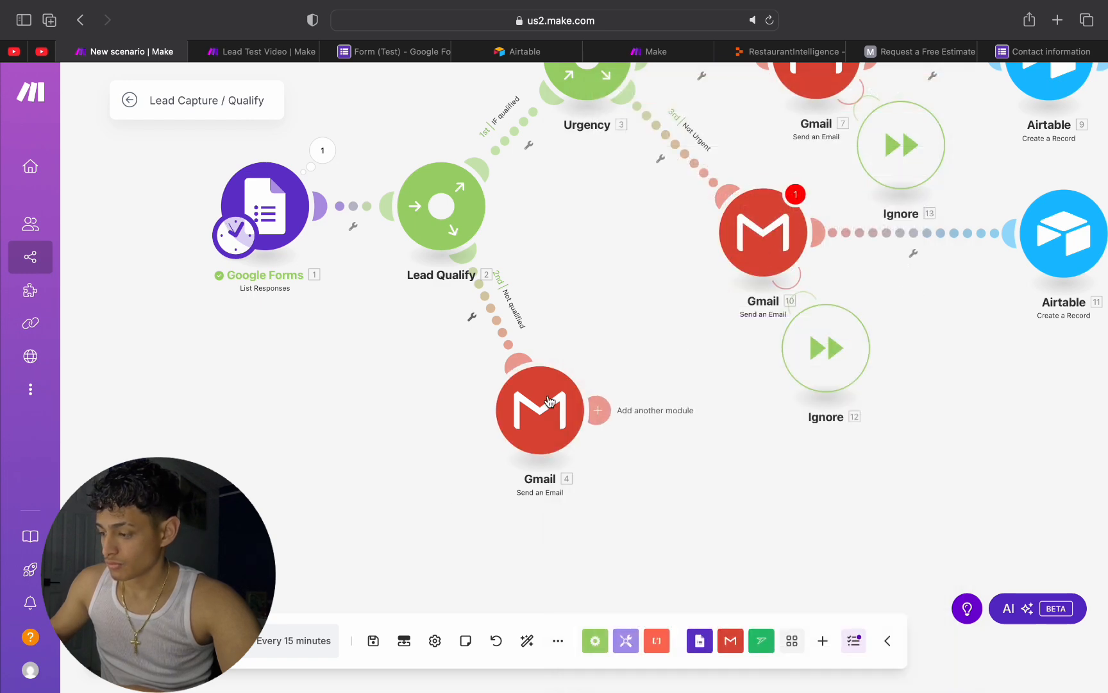
{"action": "left_click", "coordinate": [534, 441]}
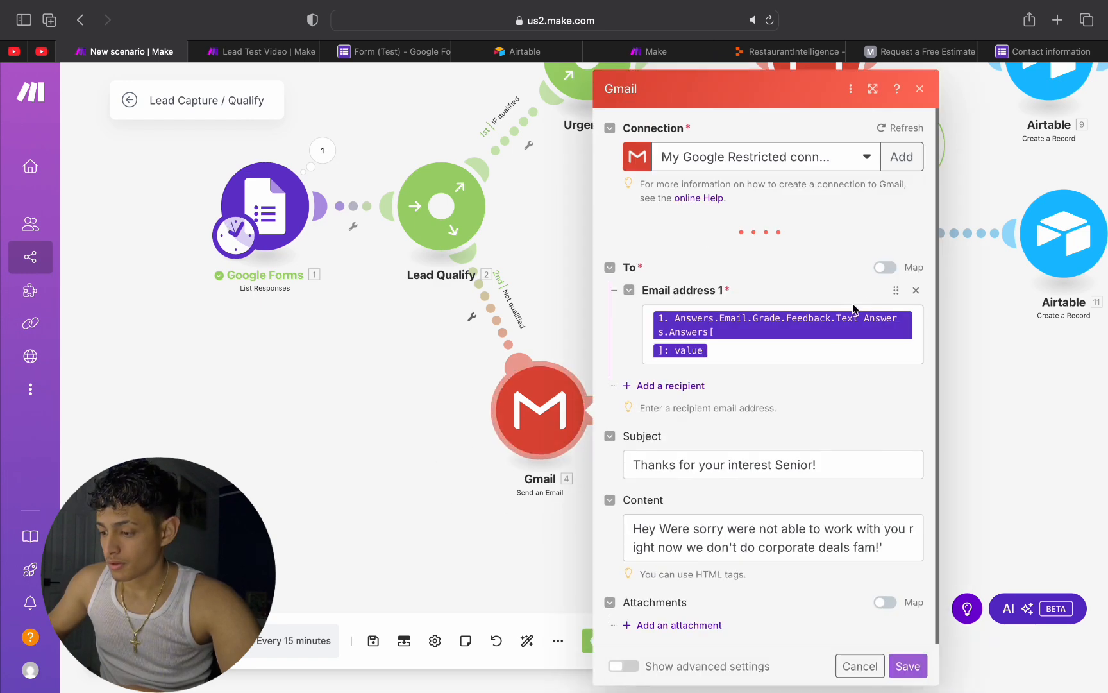
{"action": "left_click", "coordinate": [920, 88]}
Step: Map the Not Urgent branch's Gmail recipient to the Phone number answer's Grade > Feedback > Text Answers > Answers[] value and save the module
{"action": "left_click", "coordinate": [780, 212]}
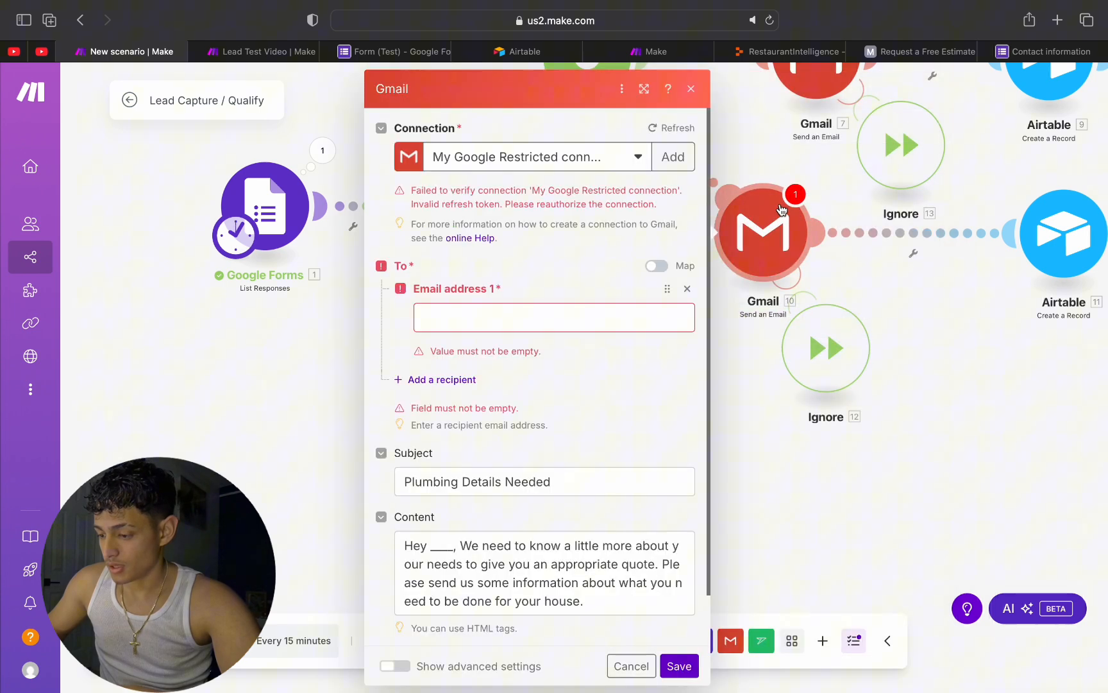
{"action": "left_click", "coordinate": [520, 313]}
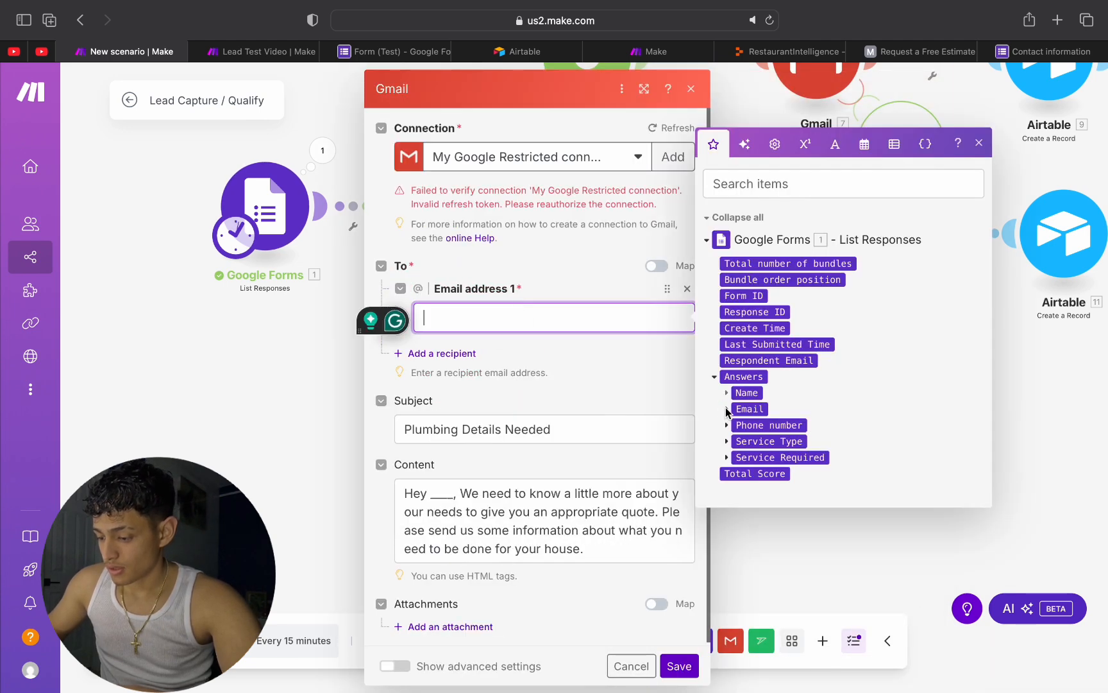
{"action": "left_click", "coordinate": [727, 409]}
{"action": "left_click", "coordinate": [738, 427]}
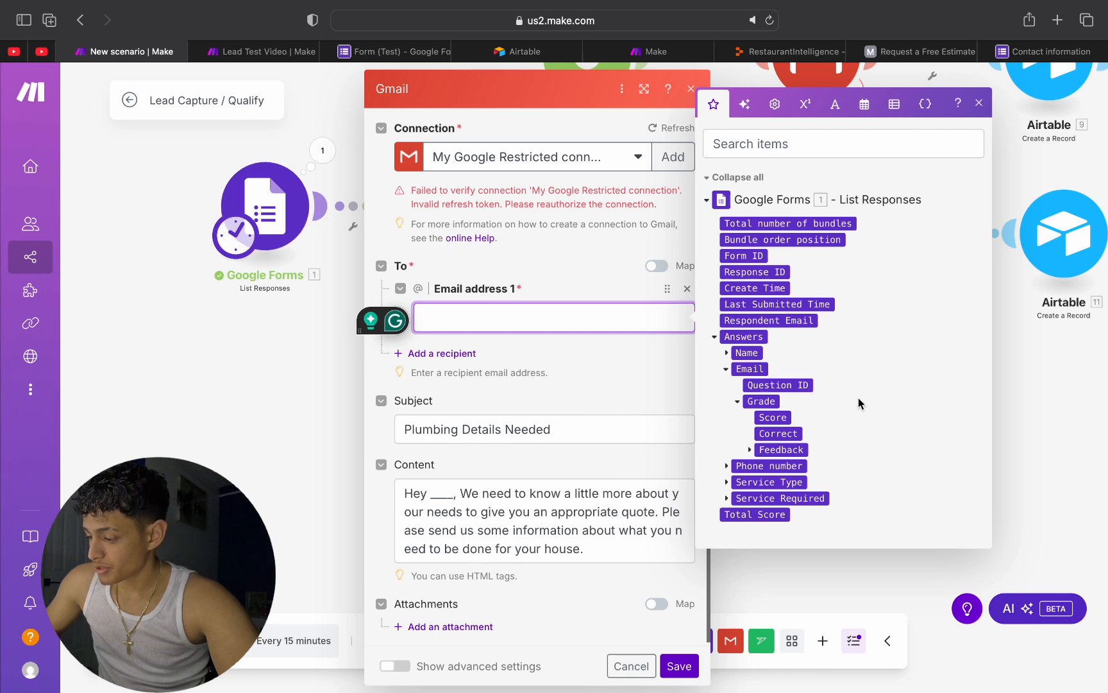
{"action": "left_click", "coordinate": [715, 338]}
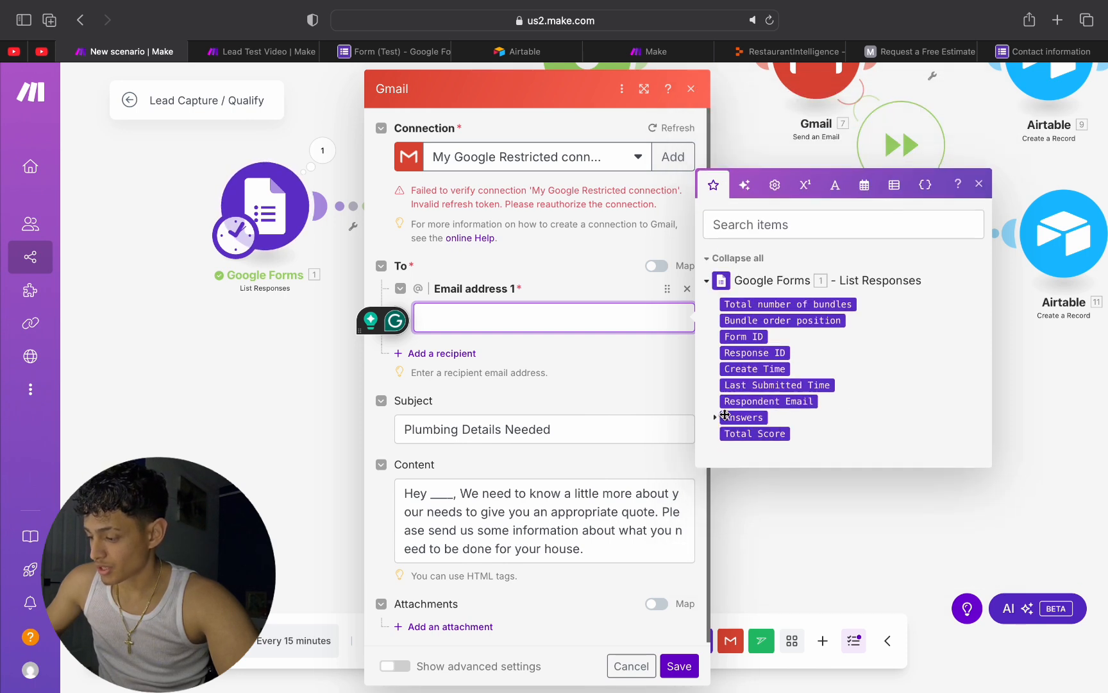
{"action": "left_click", "coordinate": [713, 418]}
{"action": "left_click", "coordinate": [727, 409]}
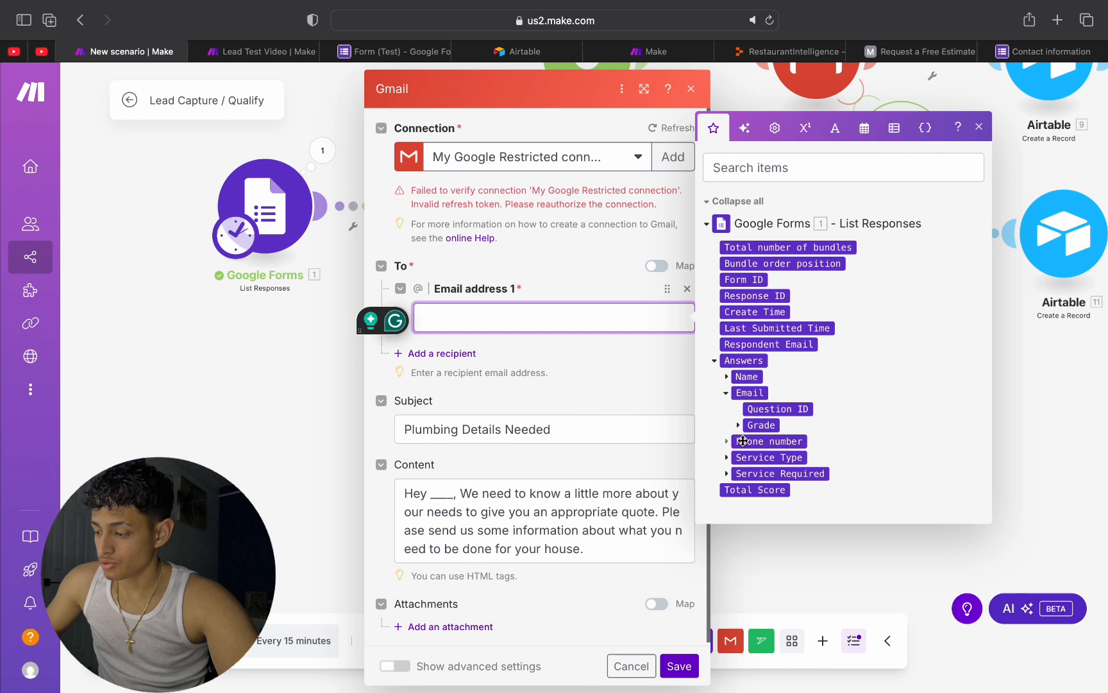
{"action": "left_click", "coordinate": [737, 423]}
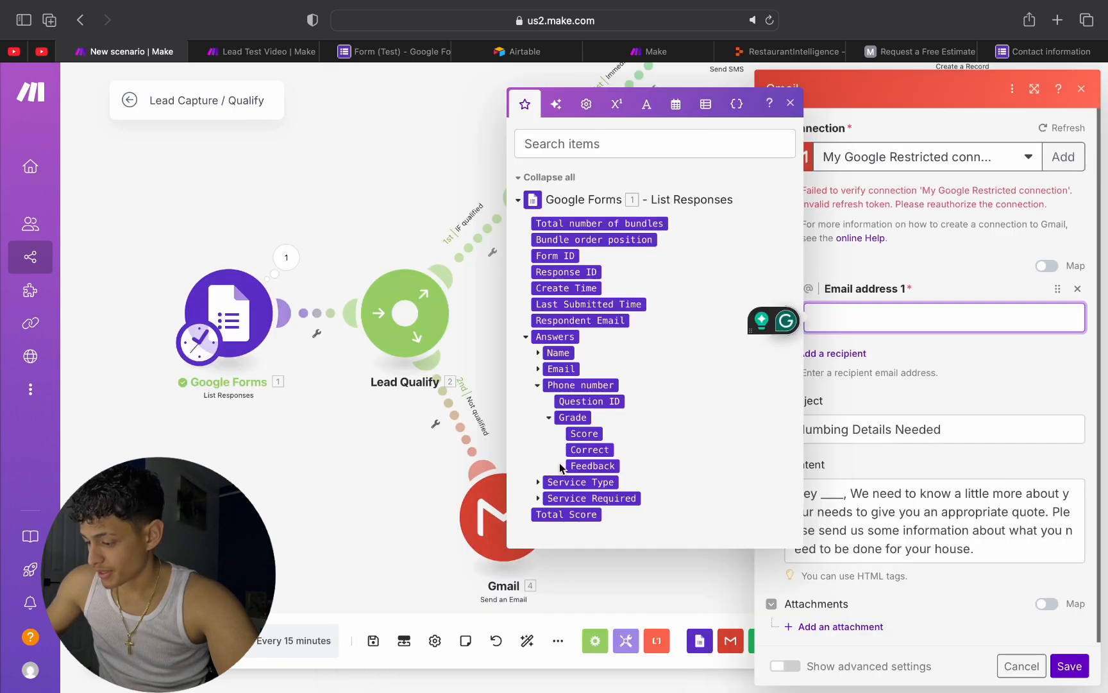
{"action": "left_click", "coordinate": [560, 466]}
{"action": "left_click", "coordinate": [574, 497]}
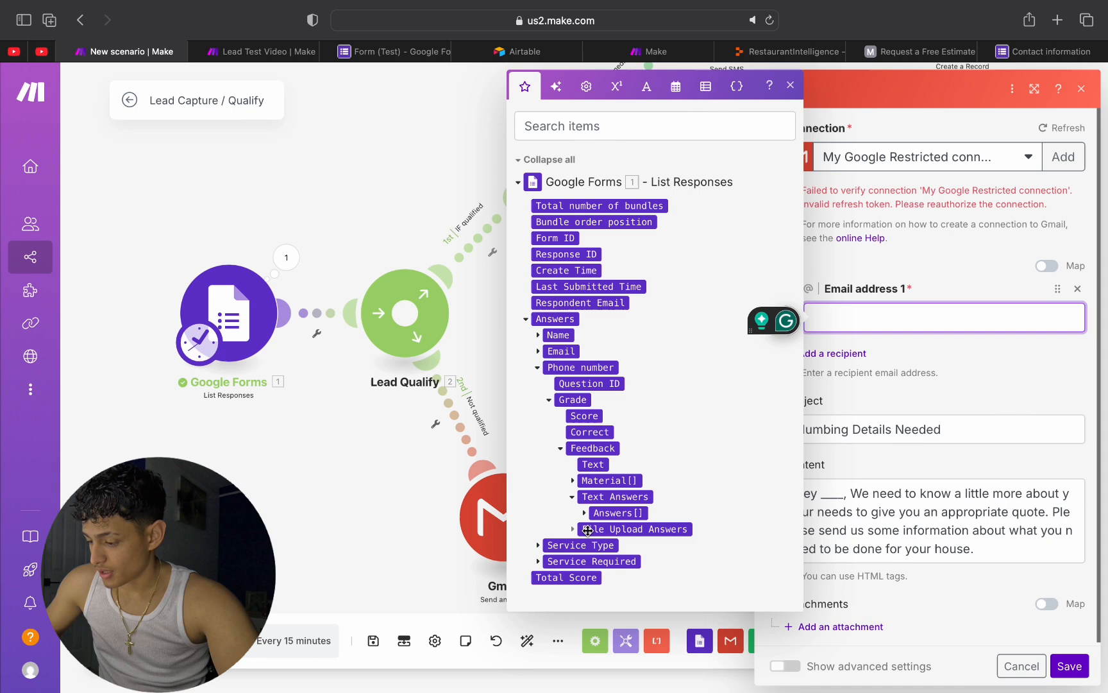
{"action": "left_click", "coordinate": [584, 513]}
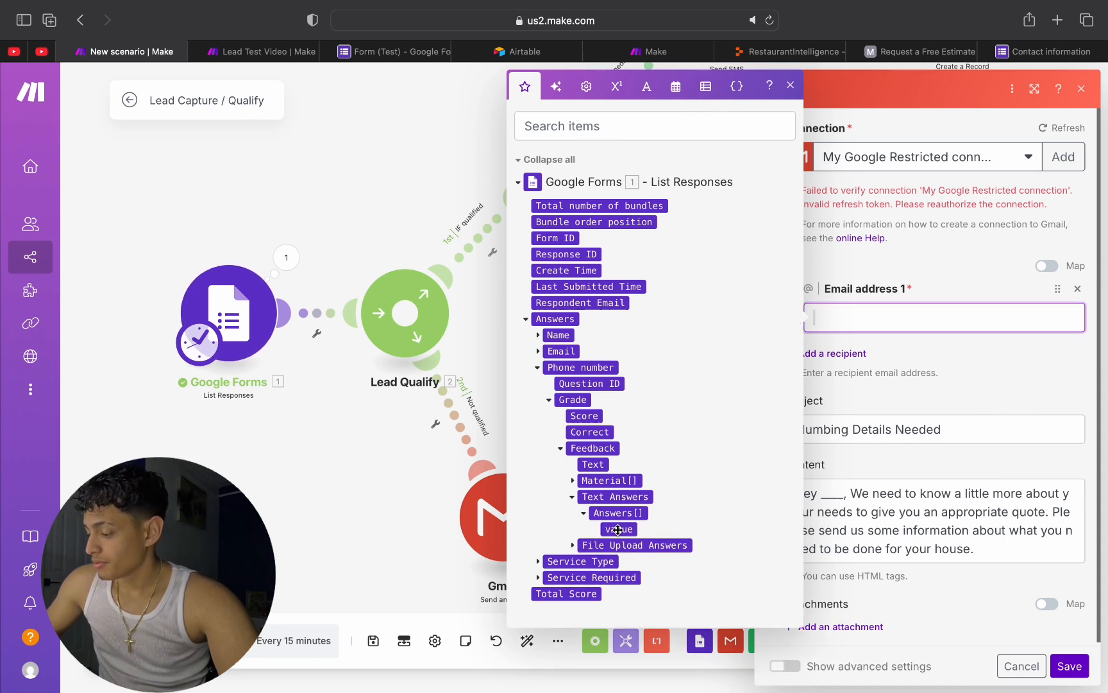
{"action": "left_click", "coordinate": [619, 529]}
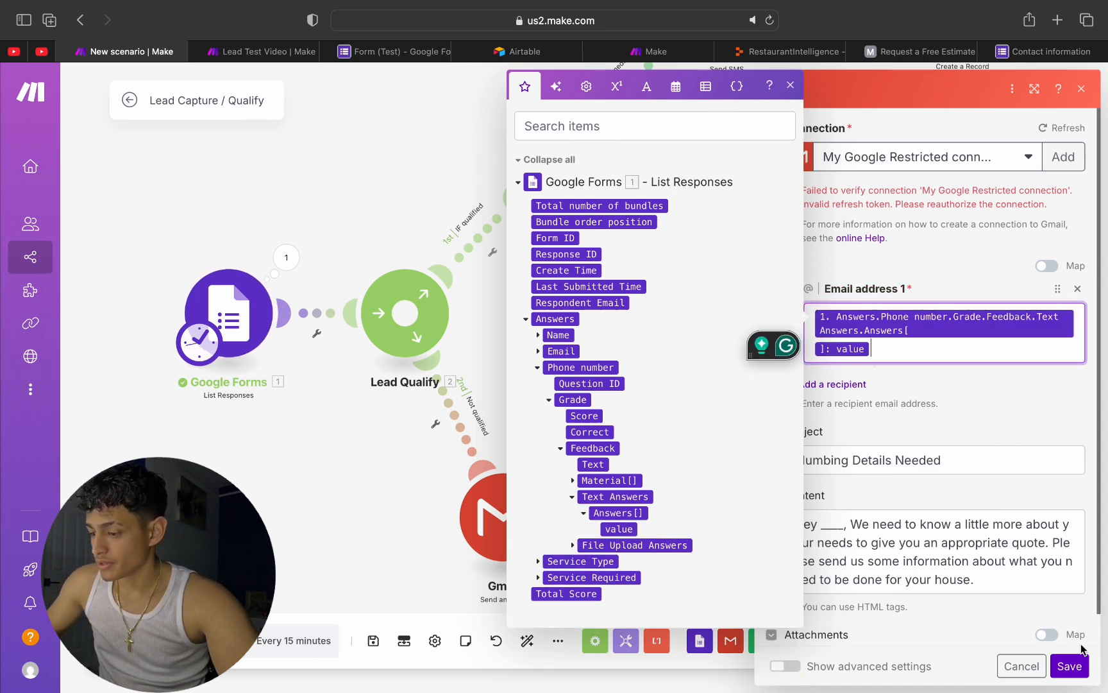
{"action": "left_click", "coordinate": [1071, 667]}
Step: Map the Can Wait branch's Gmail recipient to the Email answer's Grade > Feedback > Text Answers > Answers[] value and save the module
{"action": "left_click", "coordinate": [761, 168]}
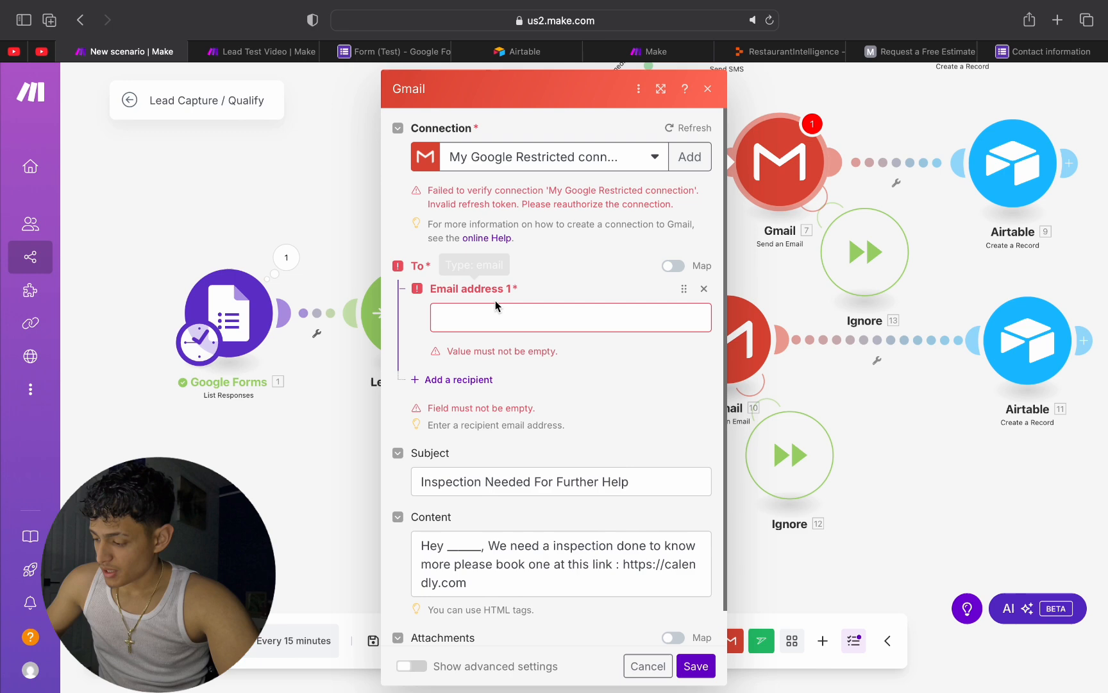
{"action": "left_click", "coordinate": [497, 314]}
{"action": "left_click", "coordinate": [748, 409]}
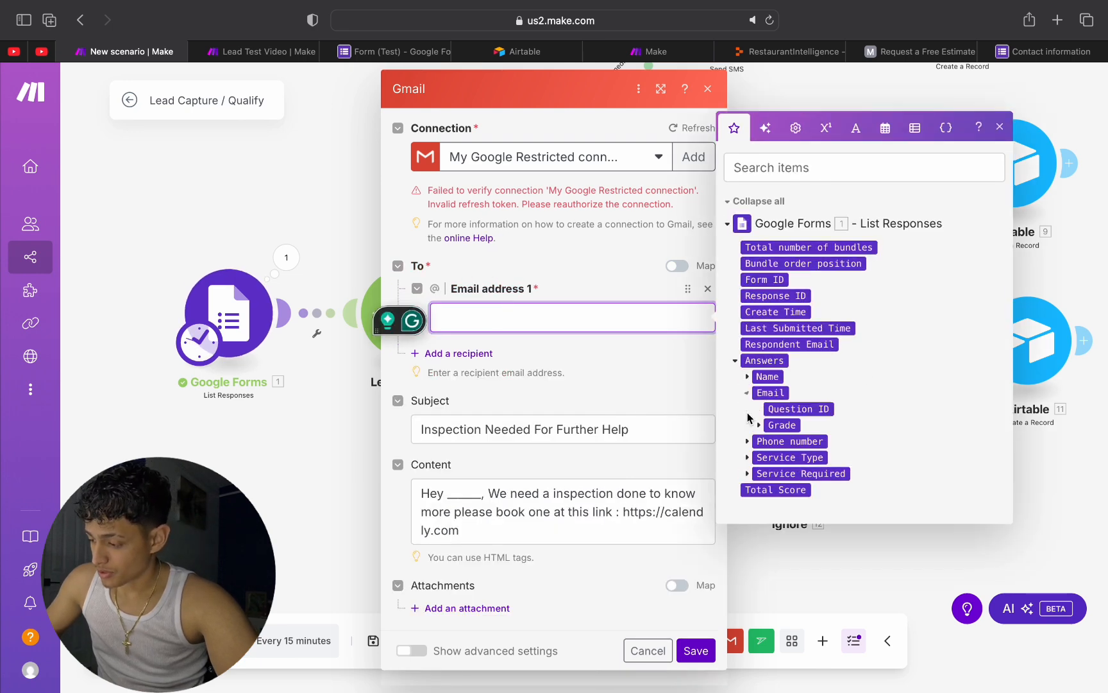
{"action": "left_click", "coordinate": [759, 422]}
{"action": "left_click", "coordinate": [771, 449]}
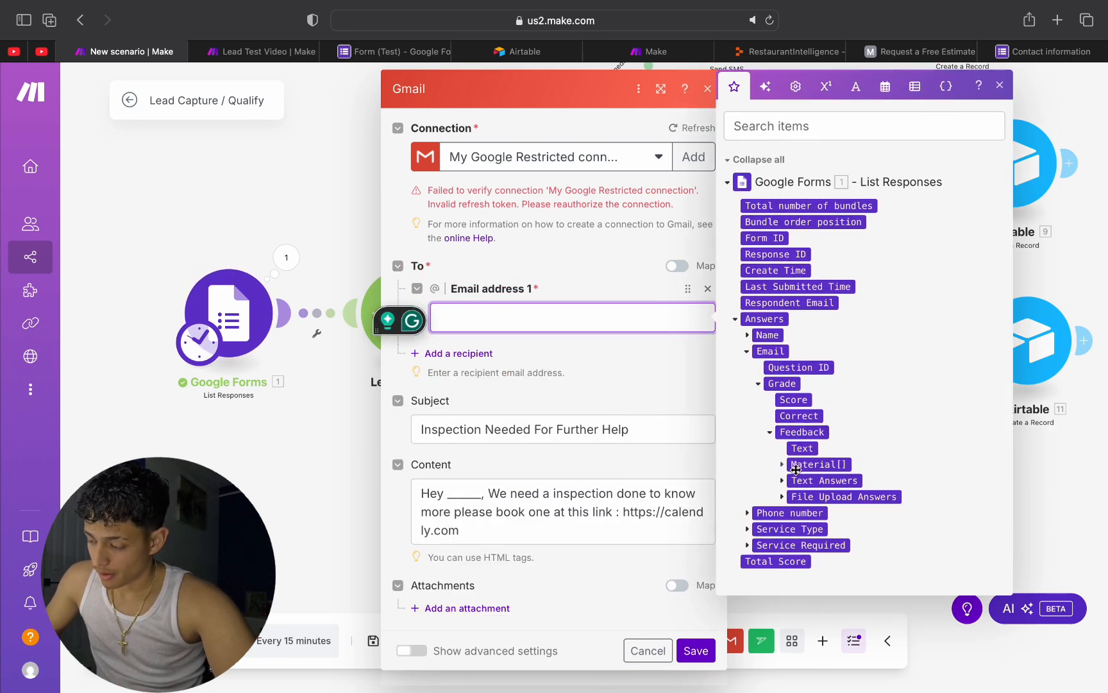
{"action": "left_click", "coordinate": [781, 481]}
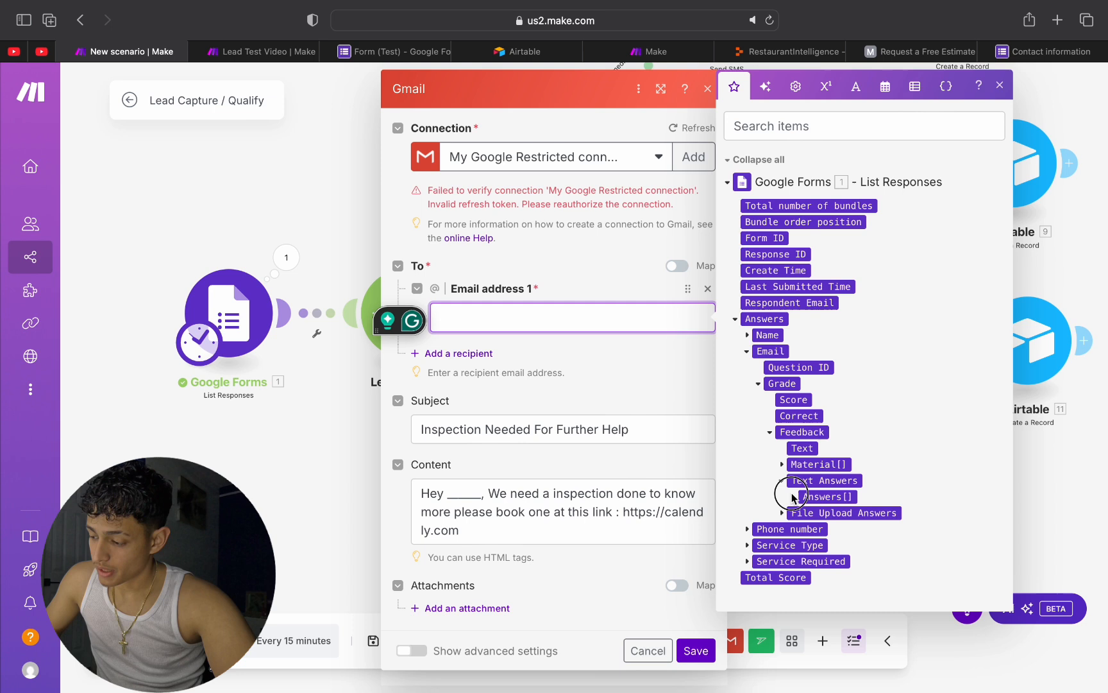
{"action": "left_click", "coordinate": [794, 497]}
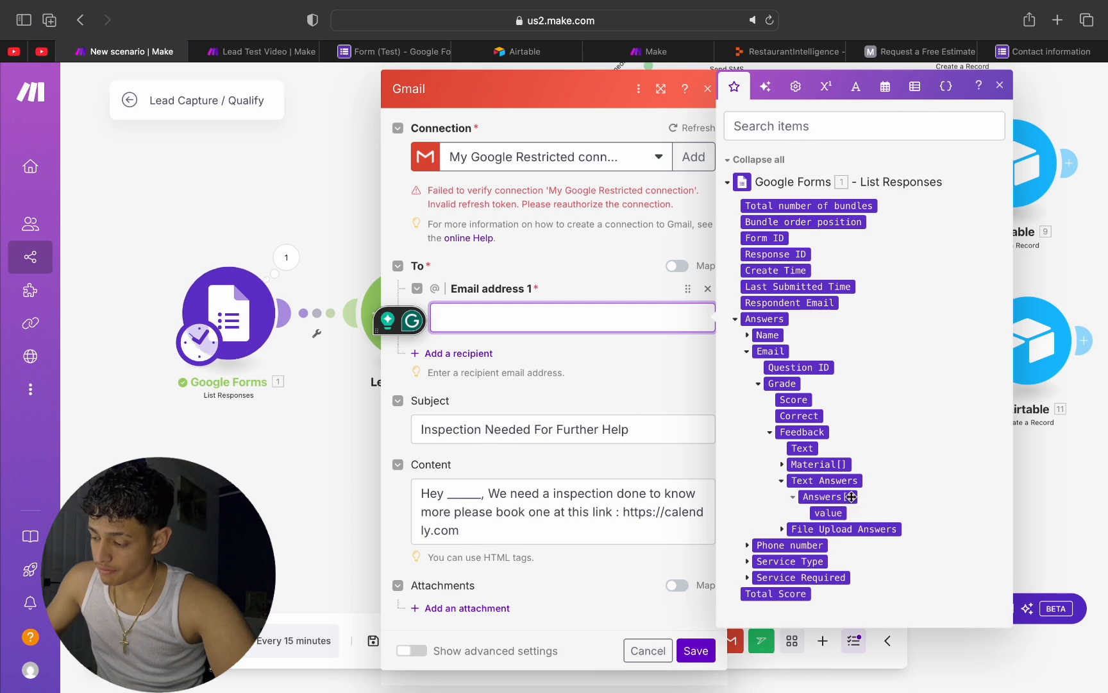
{"action": "left_click", "coordinate": [821, 513]}
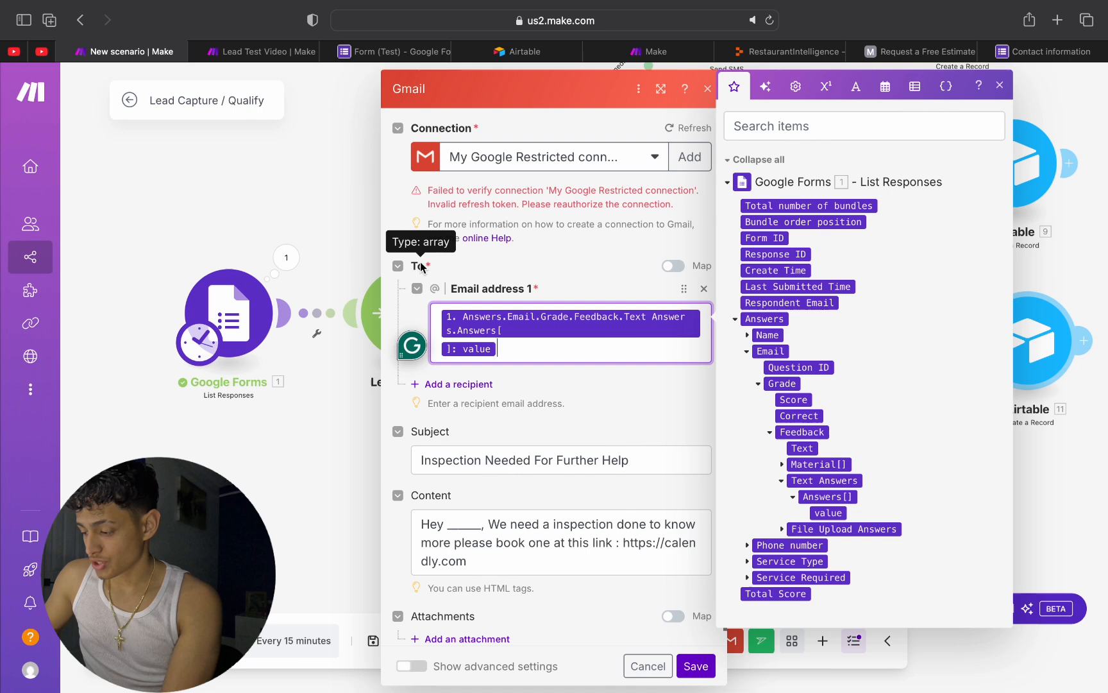
{"action": "left_click", "coordinate": [644, 405]}
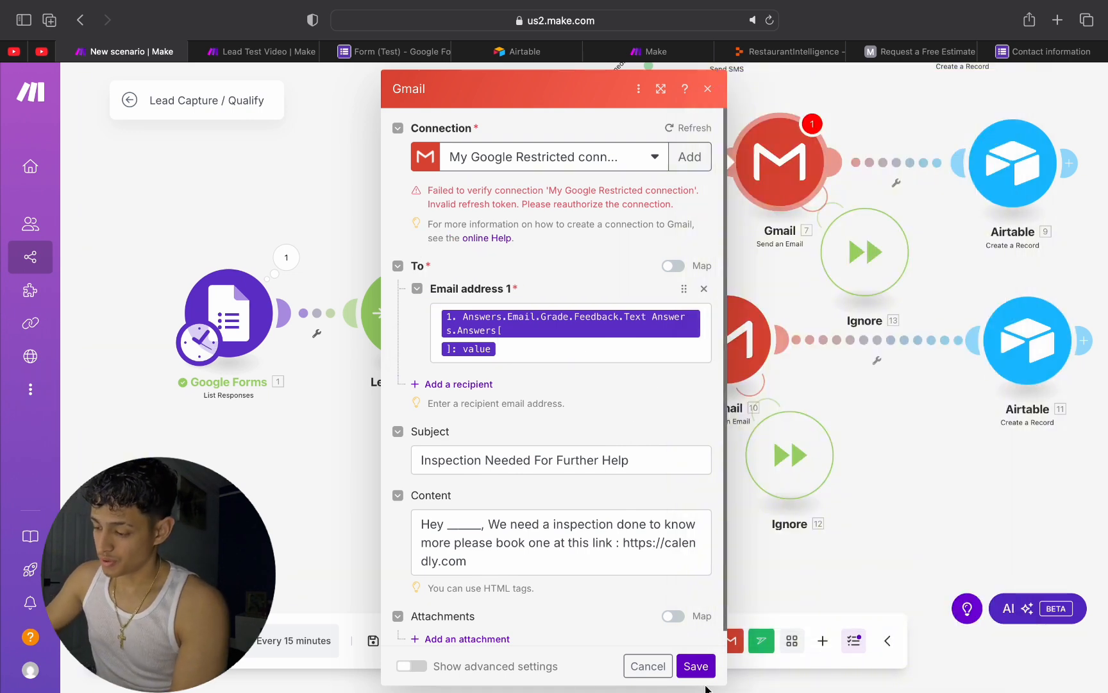
{"action": "left_click", "coordinate": [696, 665]}
Step: In the Immediate Attention branch's sms77.io message, replace the first blank with the Name answer's textAnswers > answers[] value
{"action": "scroll", "coordinate": [764, 204], "scroll_direction": "up", "scroll_amount": 1}
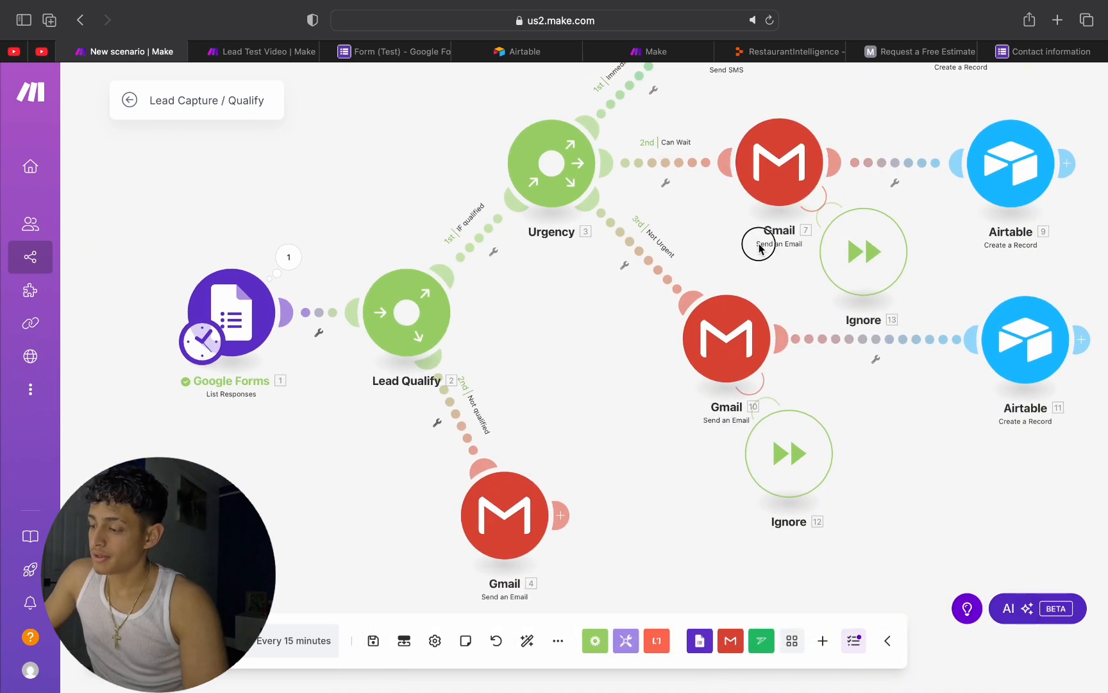
{"action": "scroll", "coordinate": [755, 240], "scroll_direction": "up", "scroll_amount": 5}
{"action": "left_click", "coordinate": [687, 310]}
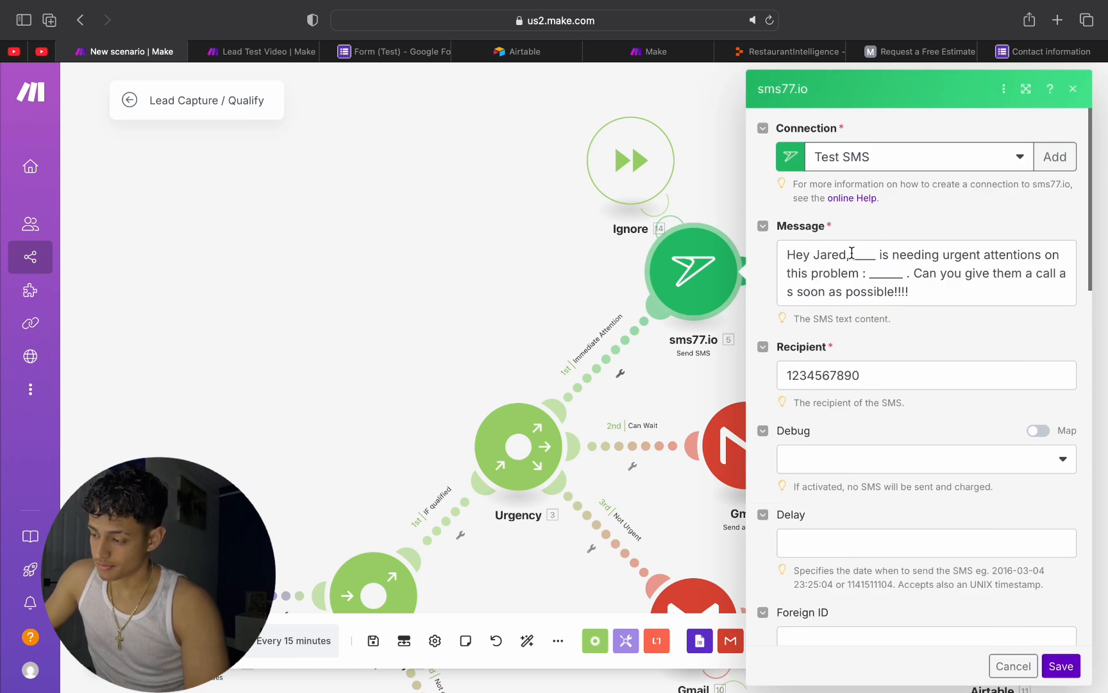
{"action": "left_click_drag", "start_coordinate": [851, 253], "coordinate": [872, 253]}
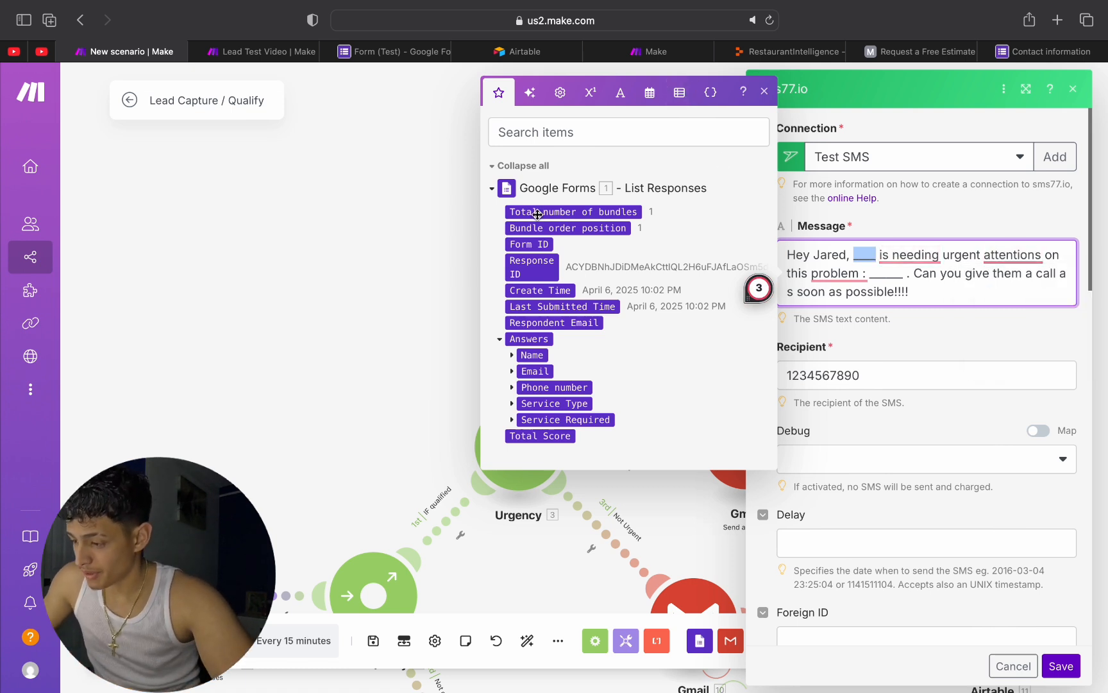
{"action": "left_click", "coordinate": [512, 355]}
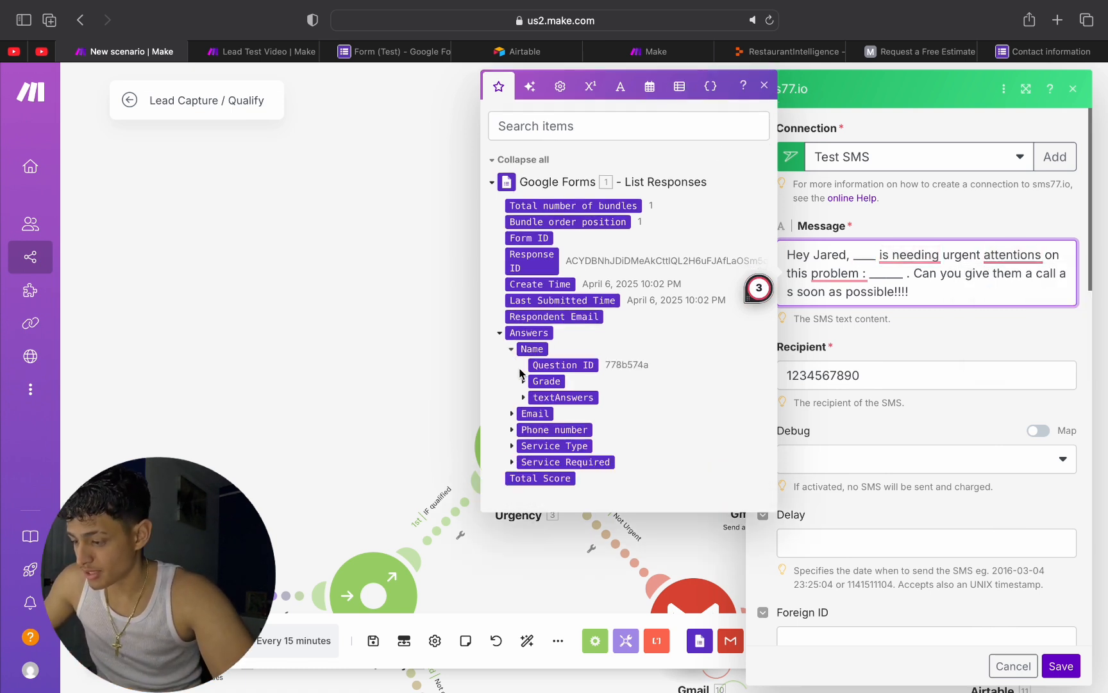
{"action": "left_click", "coordinate": [524, 397]}
{"action": "left_click", "coordinate": [534, 414]}
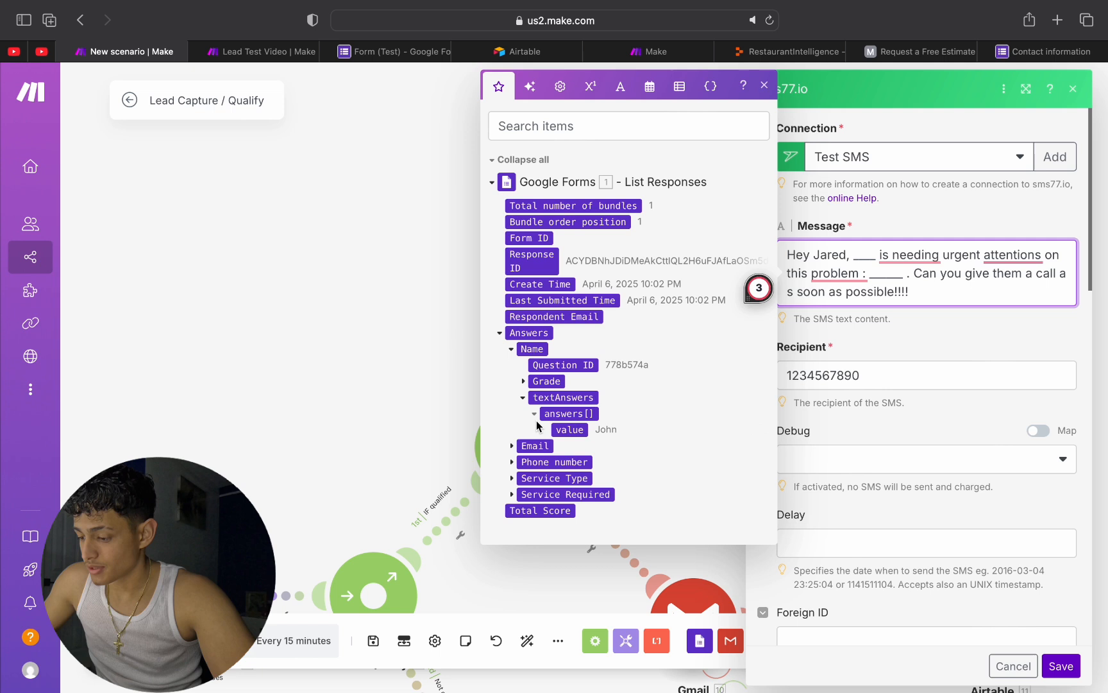
{"action": "left_click", "coordinate": [557, 429]}
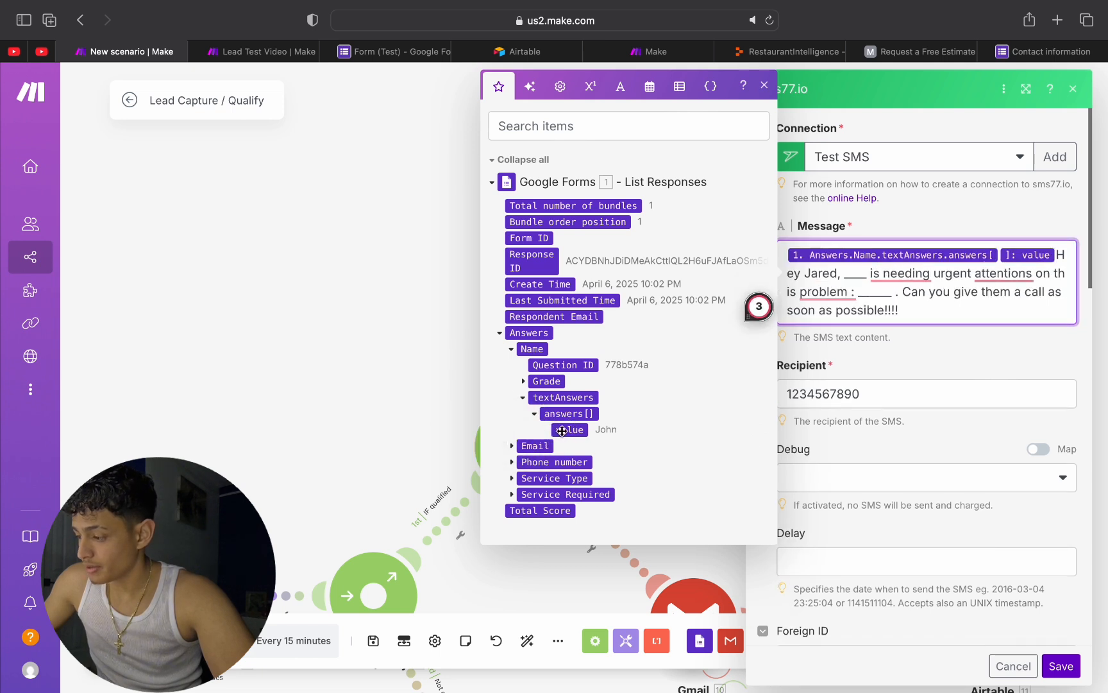
{"action": "key", "text": "BackSpace"}
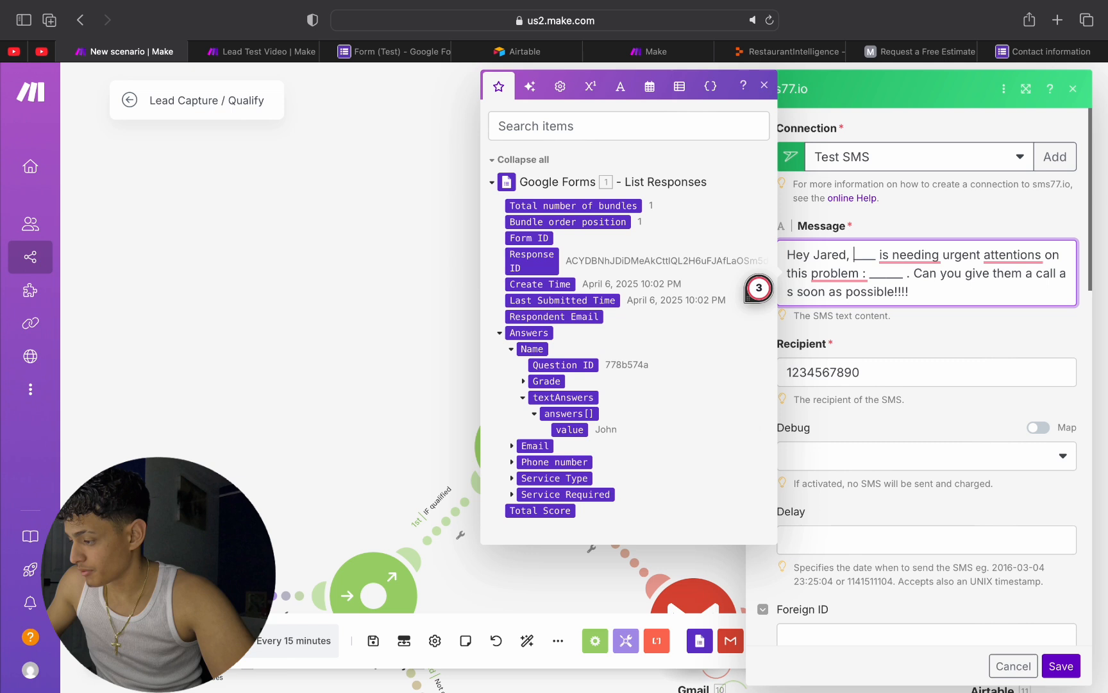
{"action": "left_click", "coordinate": [569, 429]}
{"action": "mouse_move", "coordinate": [868, 276]}
{"action": "left_mouse_down"}
{"action": "mouse_move", "coordinate": [852, 276]}
{"action": "mouse_move", "coordinate": [851, 293]}
{"action": "mouse_move", "coordinate": [873, 295]}
{"action": "left_mouse_up"}
{"action": "key", "text": "BackSpace"}
{"action": "key", "text": "BackSpace"}
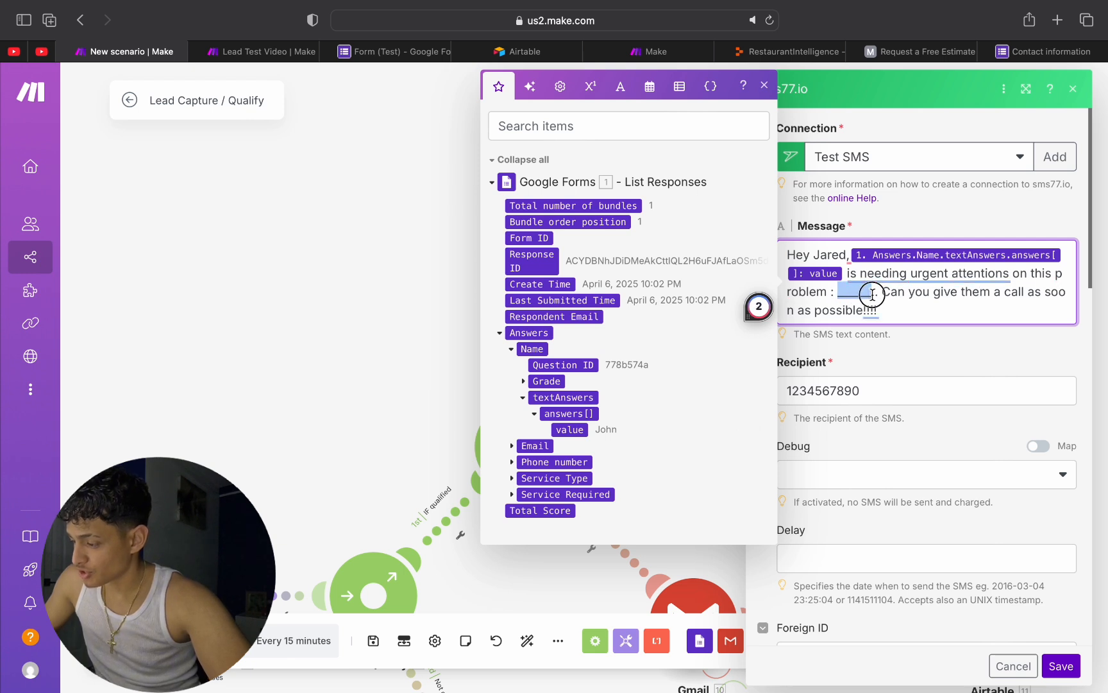
Step: Replace the remaining blank in the urgent SMS message with the Service Required answer's textAnswers > answers[] value
{"action": "left_click", "coordinate": [513, 494]}
{"action": "left_click", "coordinate": [524, 542]}
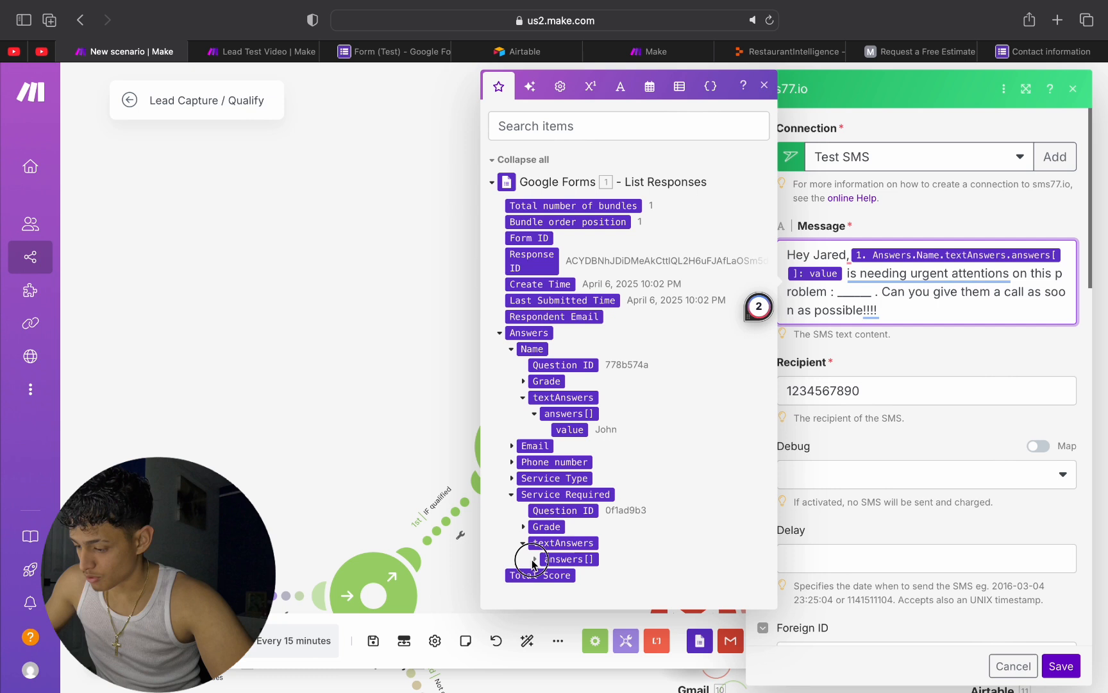
{"action": "left_click", "coordinate": [533, 559]}
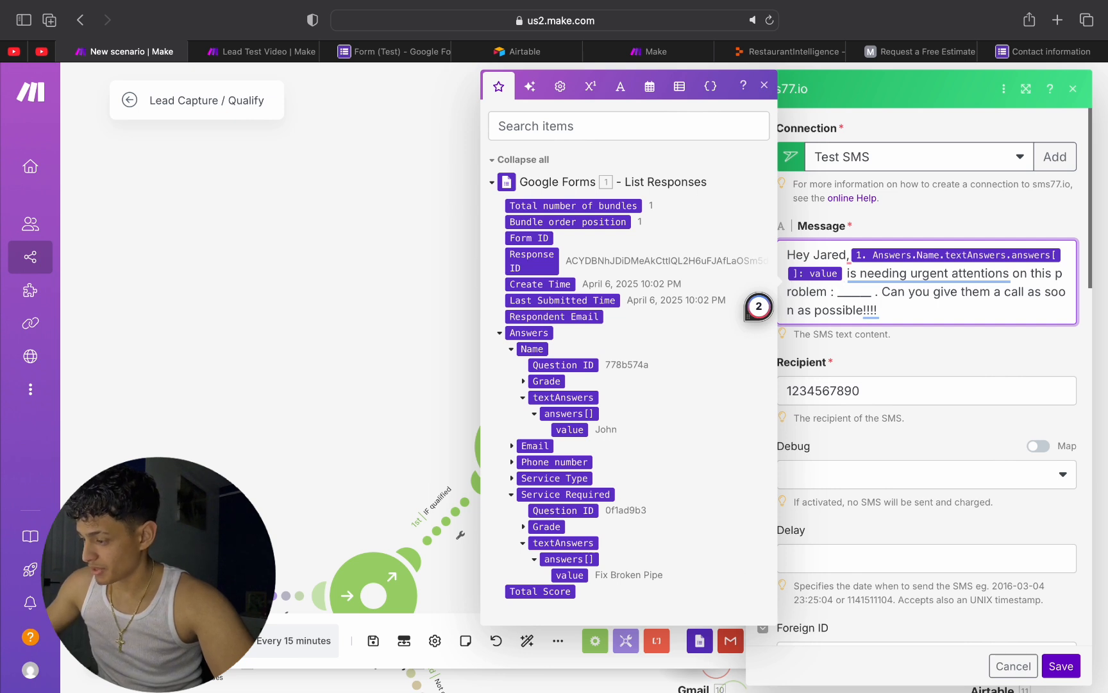
{"action": "left_click", "coordinate": [566, 572]}
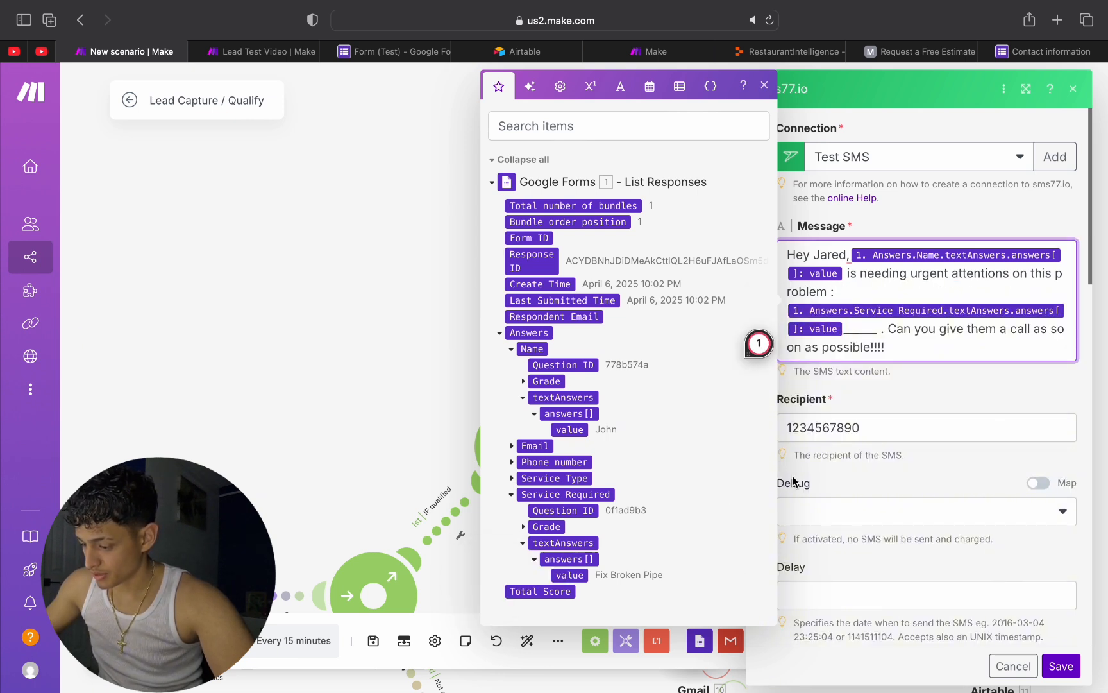
{"action": "left_click_drag", "start_coordinate": [878, 329], "coordinate": [841, 329]}
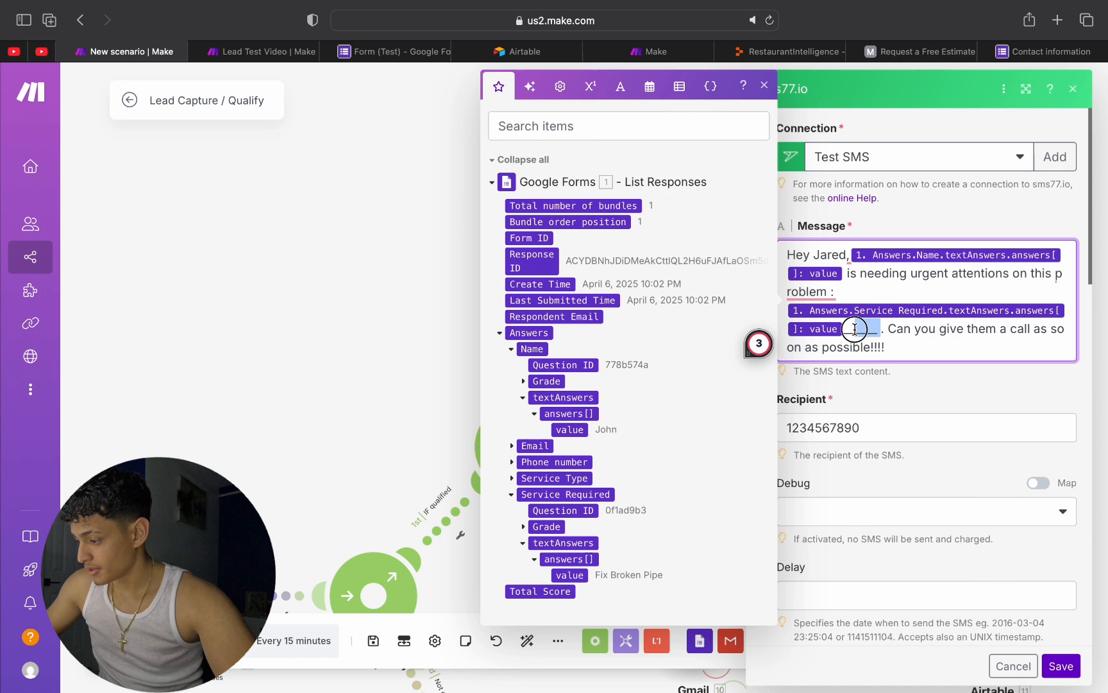
{"action": "key", "text": "BackSpace"}
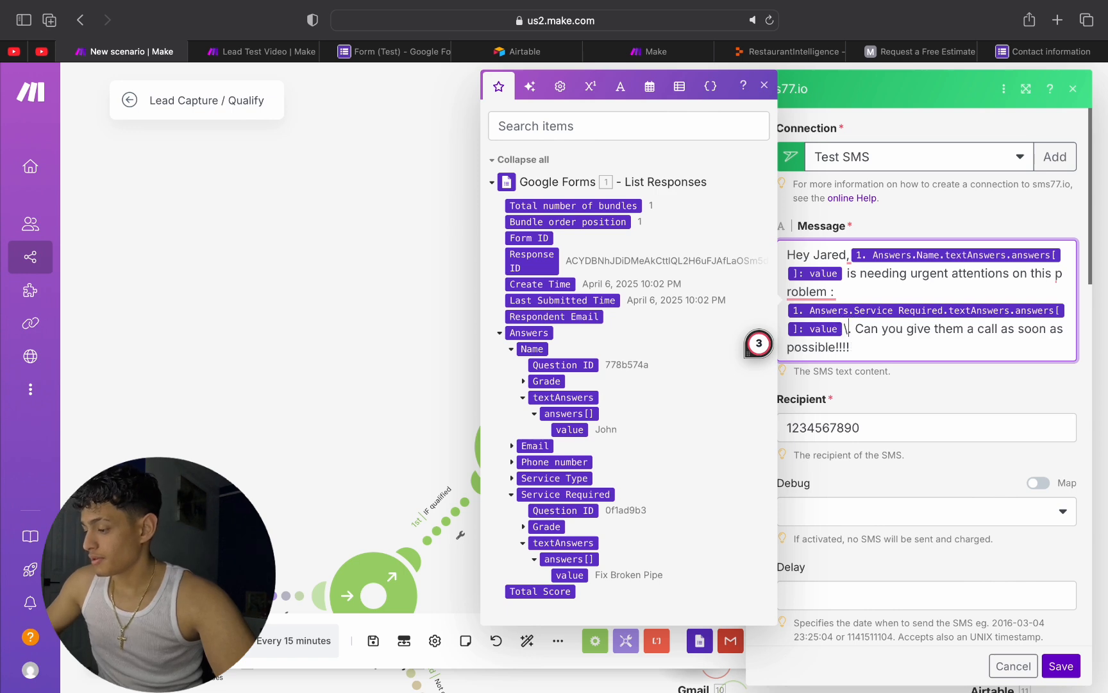
Step: Save the Immediate Attention branch's sms77.io module, check the completed message once more and save it again
{"action": "left_click", "coordinate": [949, 375]}
{"action": "scroll", "coordinate": [1026, 501], "scroll_direction": "down", "scroll_amount": 3}
{"action": "left_click", "coordinate": [1080, 673]}
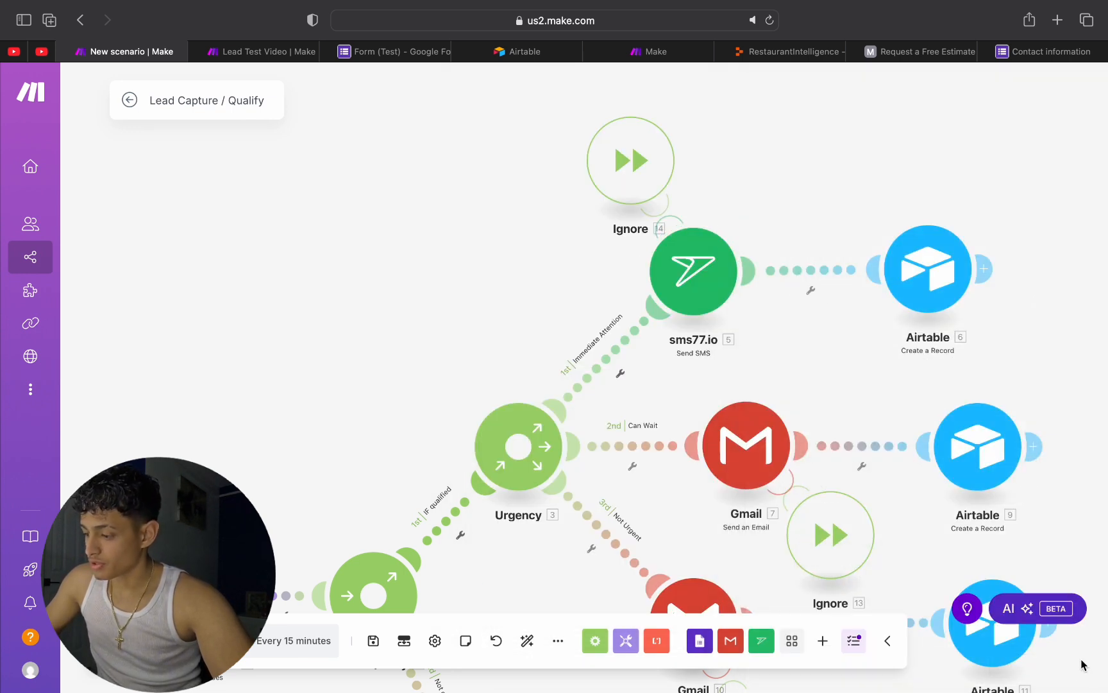
{"action": "left_click", "coordinate": [699, 272]}
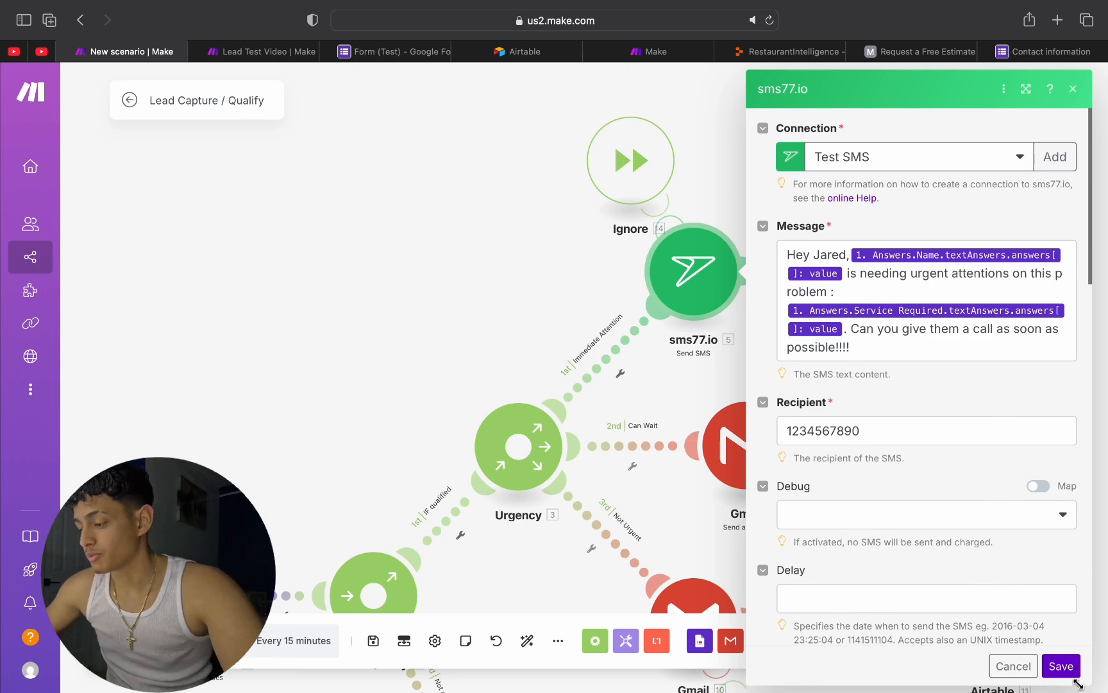
{"action": "left_click", "coordinate": [1065, 669]}
Step: Insert the Name answer's textAnswers > answers[] value after "Hey" in the Can Wait branch's Gmail content
{"action": "scroll", "coordinate": [826, 348], "scroll_direction": "down", "scroll_amount": 2}
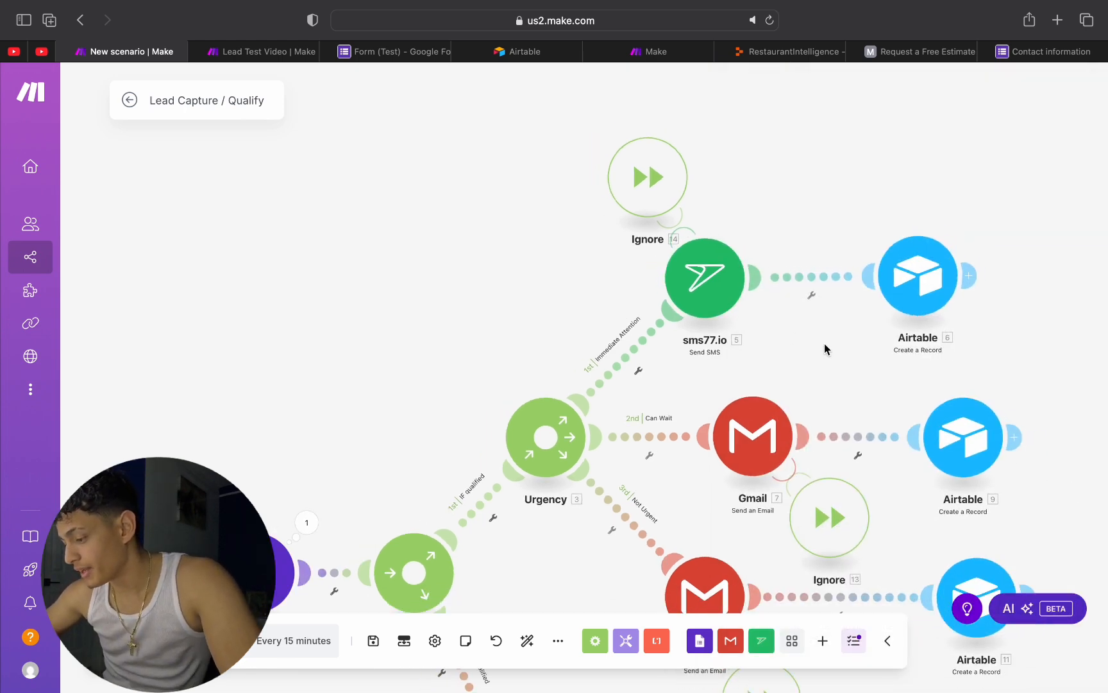
{"action": "scroll", "coordinate": [825, 348], "scroll_direction": "up", "scroll_amount": 3}
{"action": "scroll", "coordinate": [801, 423], "scroll_direction": "down", "scroll_amount": 1}
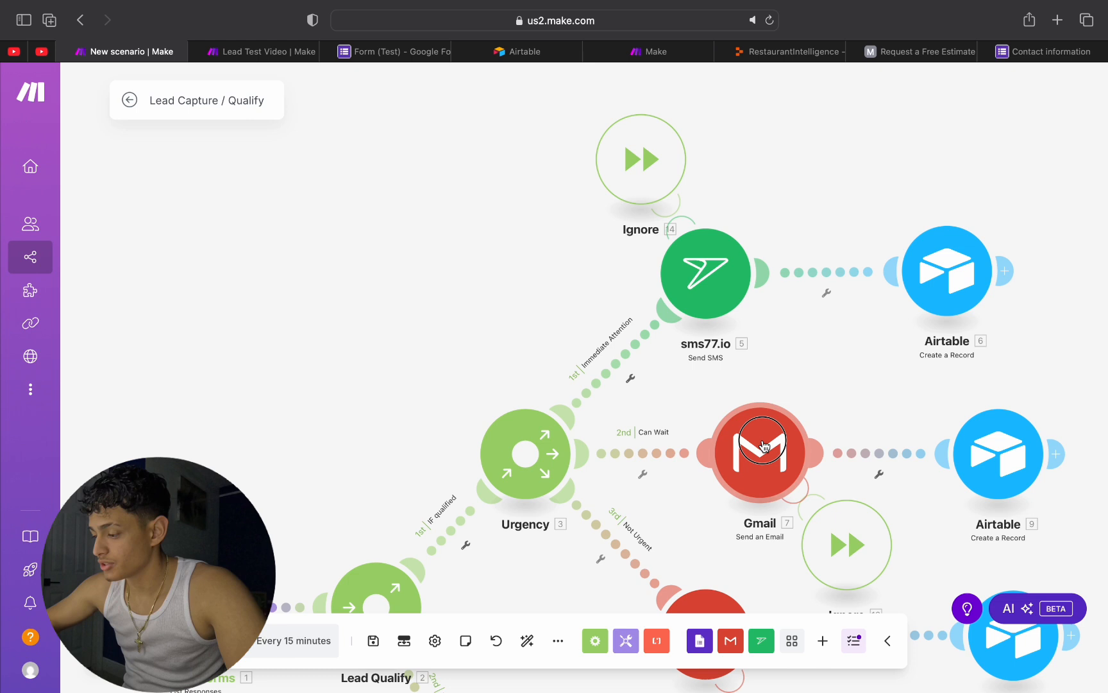
{"action": "left_click", "coordinate": [777, 437]}
{"action": "scroll", "coordinate": [827, 437], "scroll_direction": "down", "scroll_amount": 1}
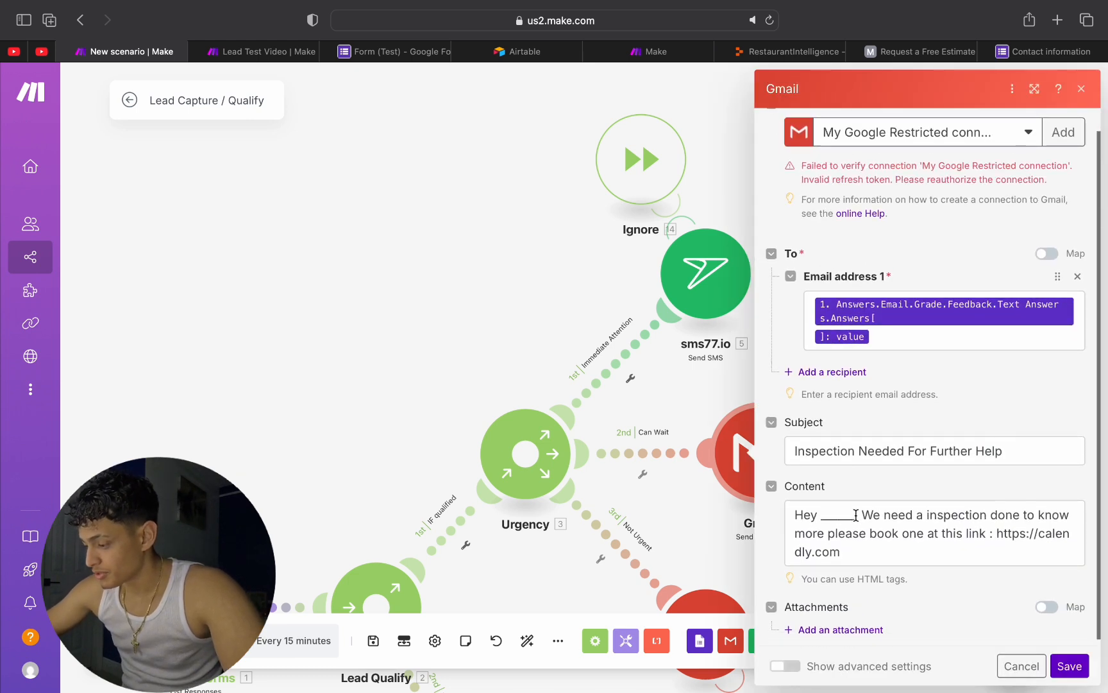
{"action": "double_click", "coordinate": [824, 509]}
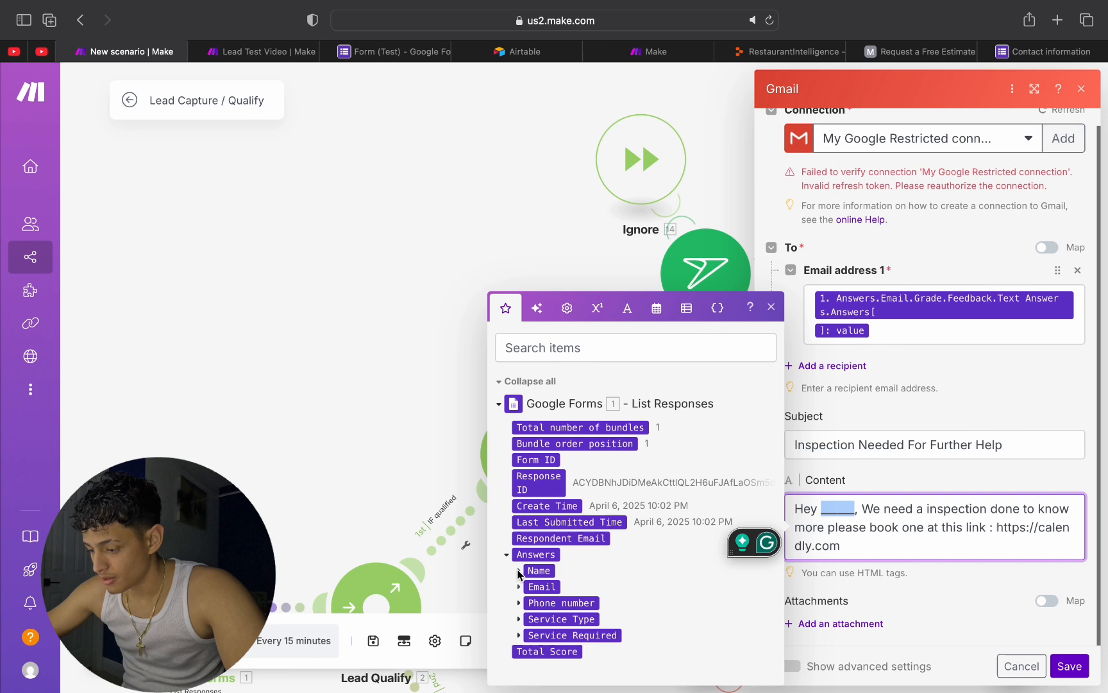
{"action": "left_click", "coordinate": [518, 571]}
{"action": "left_click", "coordinate": [531, 569]}
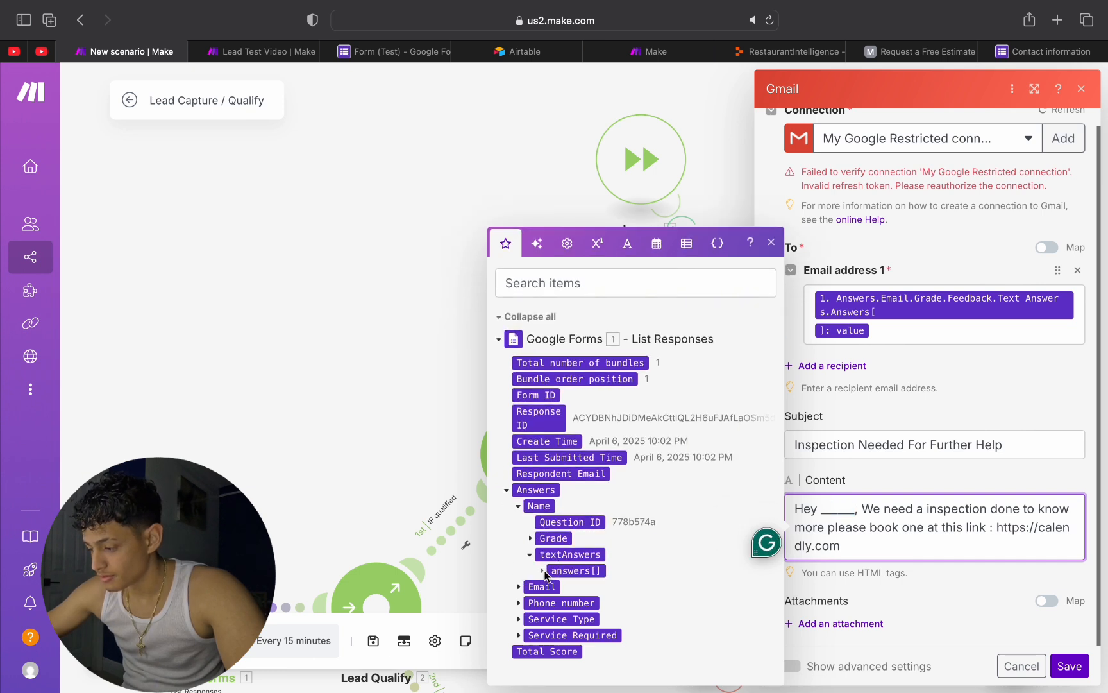
{"action": "left_click", "coordinate": [542, 571]}
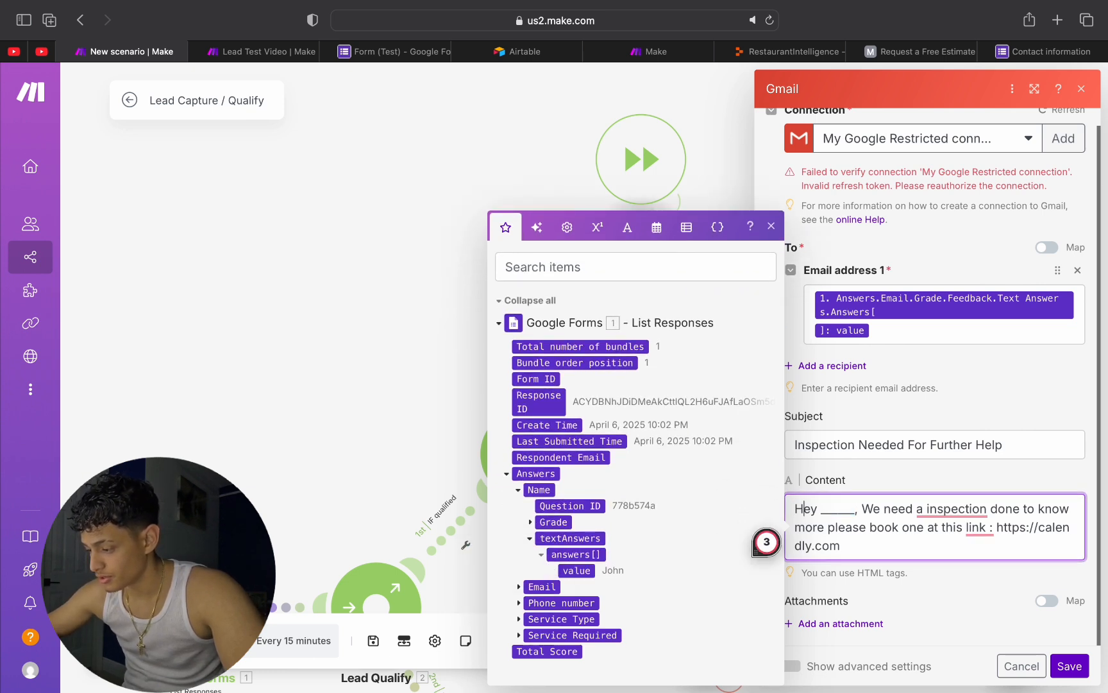
{"action": "left_click", "coordinate": [564, 568]}
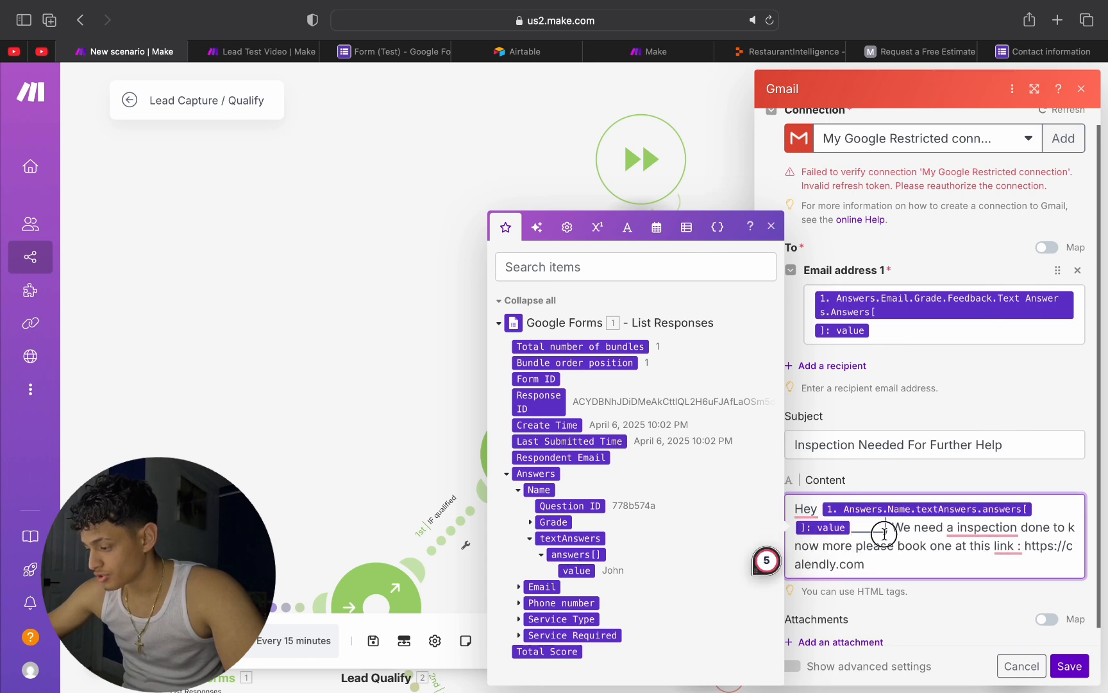
Step: Delete the leftover blank after the Name value in the Gmail content and save the module
{"action": "left_click_drag", "start_coordinate": [884, 532], "coordinate": [855, 530]}
{"action": "key", "text": "BackSpace"}
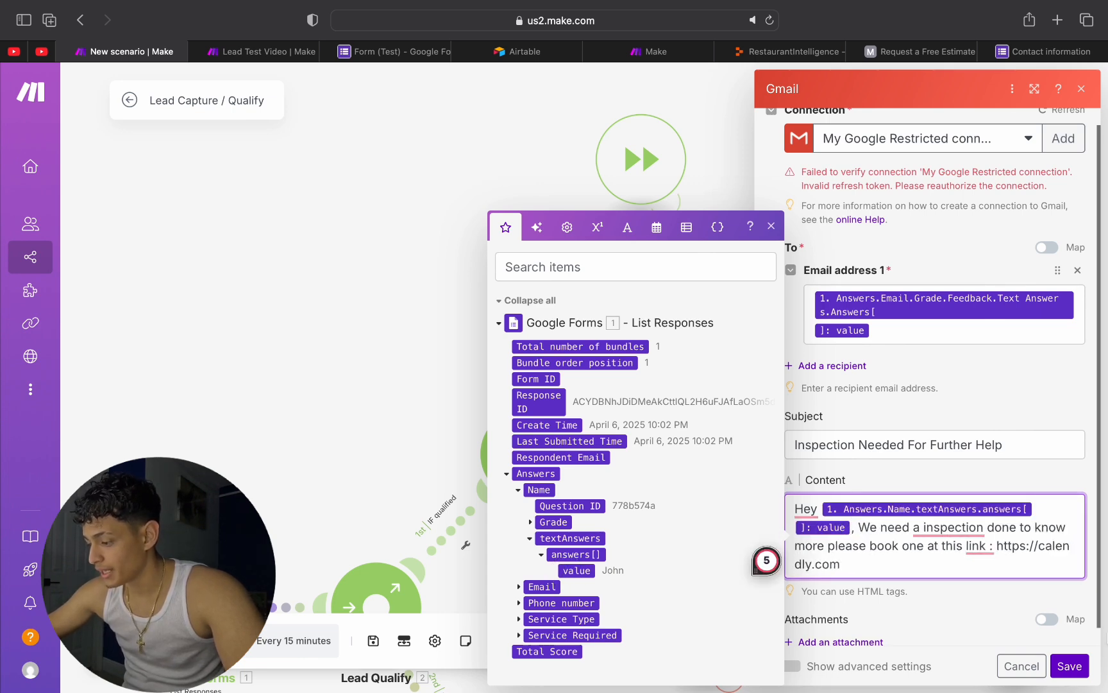
{"action": "left_click", "coordinate": [1083, 675]}
Step: Map the Name answer's value into the blank in the Not Urgent branch's Gmail content
{"action": "scroll", "coordinate": [905, 473], "scroll_direction": "down", "scroll_amount": 5}
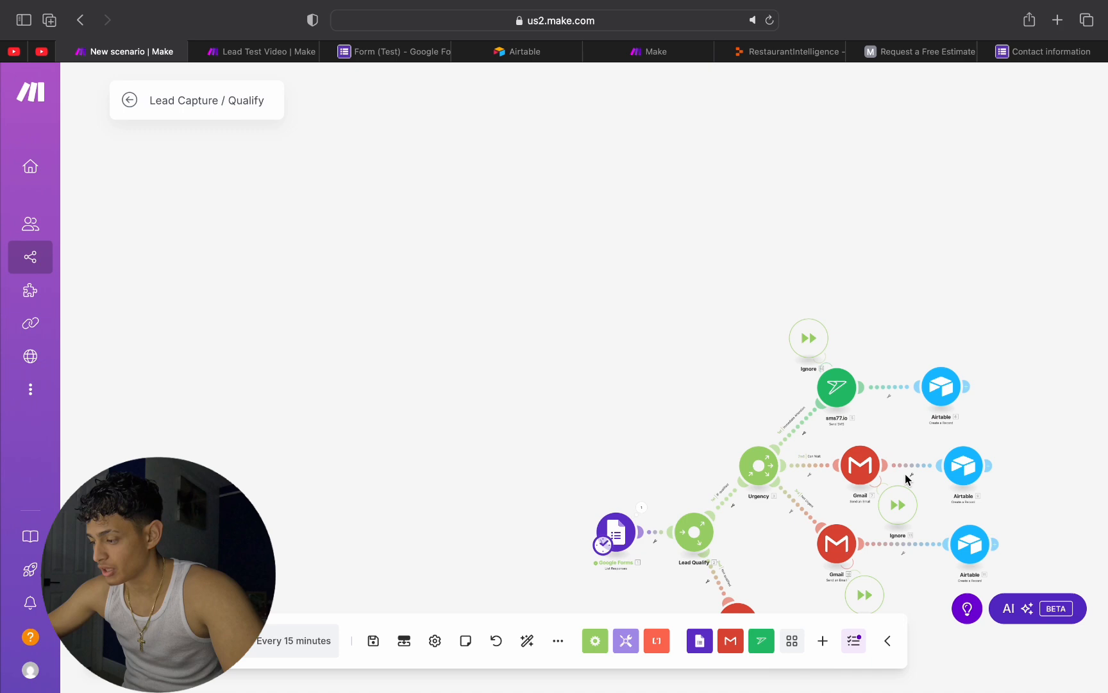
{"action": "scroll", "coordinate": [890, 421], "scroll_direction": "up", "scroll_amount": 6}
{"action": "scroll", "coordinate": [891, 421], "scroll_direction": "down", "scroll_amount": 3}
{"action": "left_click", "coordinate": [732, 366]}
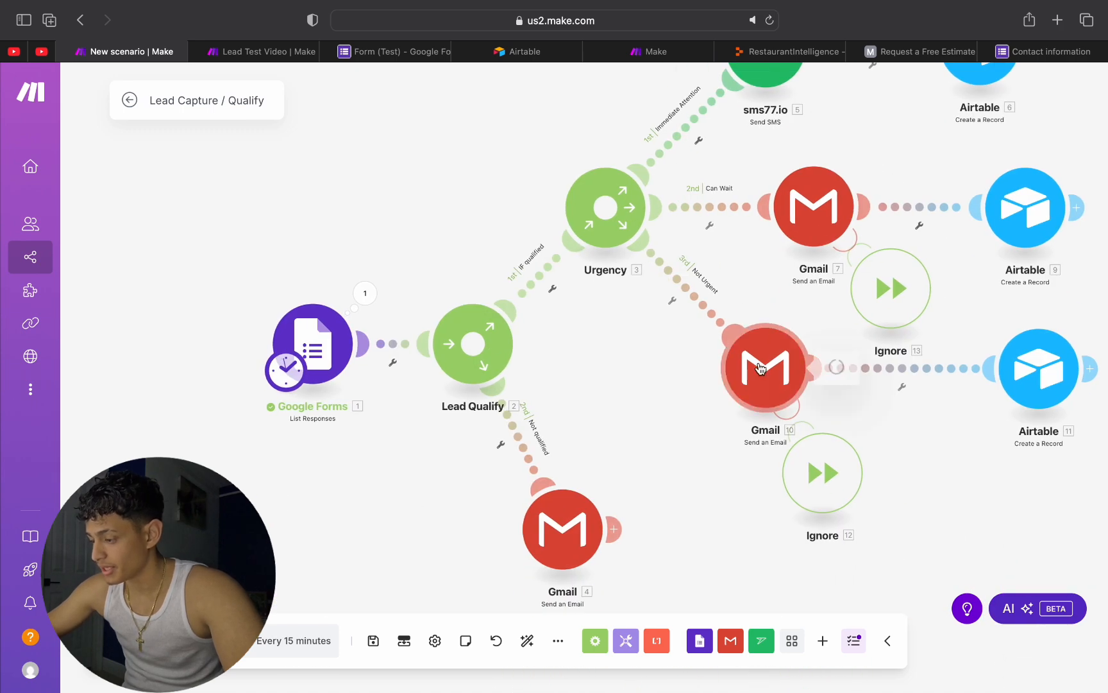
{"action": "scroll", "coordinate": [888, 433], "scroll_direction": "down", "scroll_amount": 2}
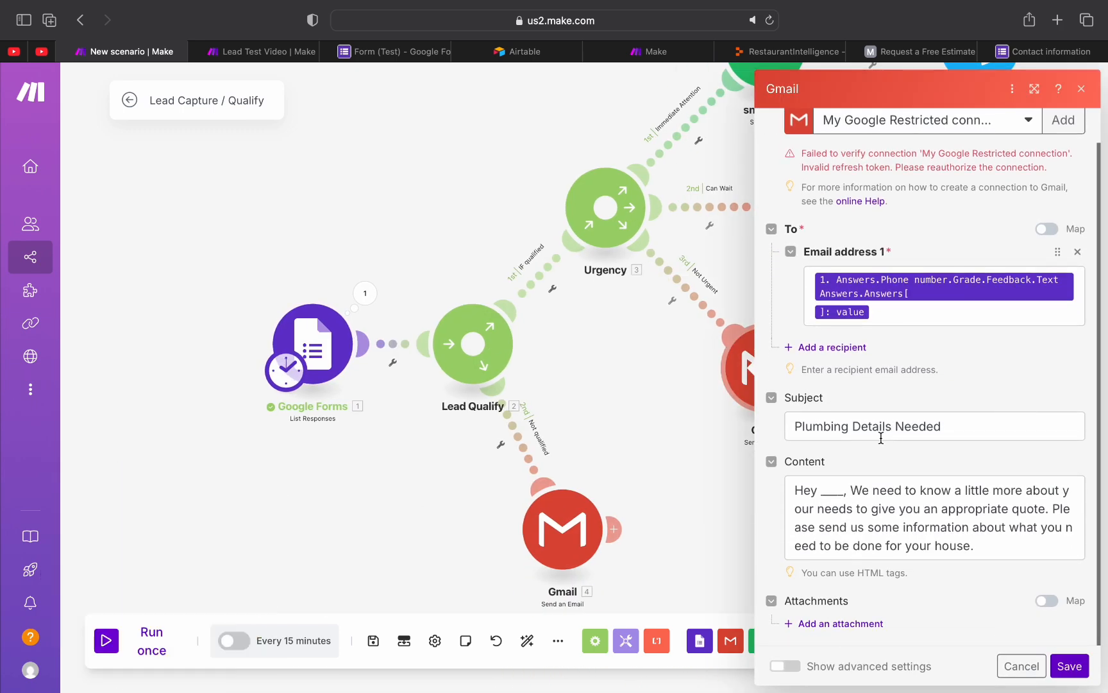
{"action": "left_click", "coordinate": [567, 570]}
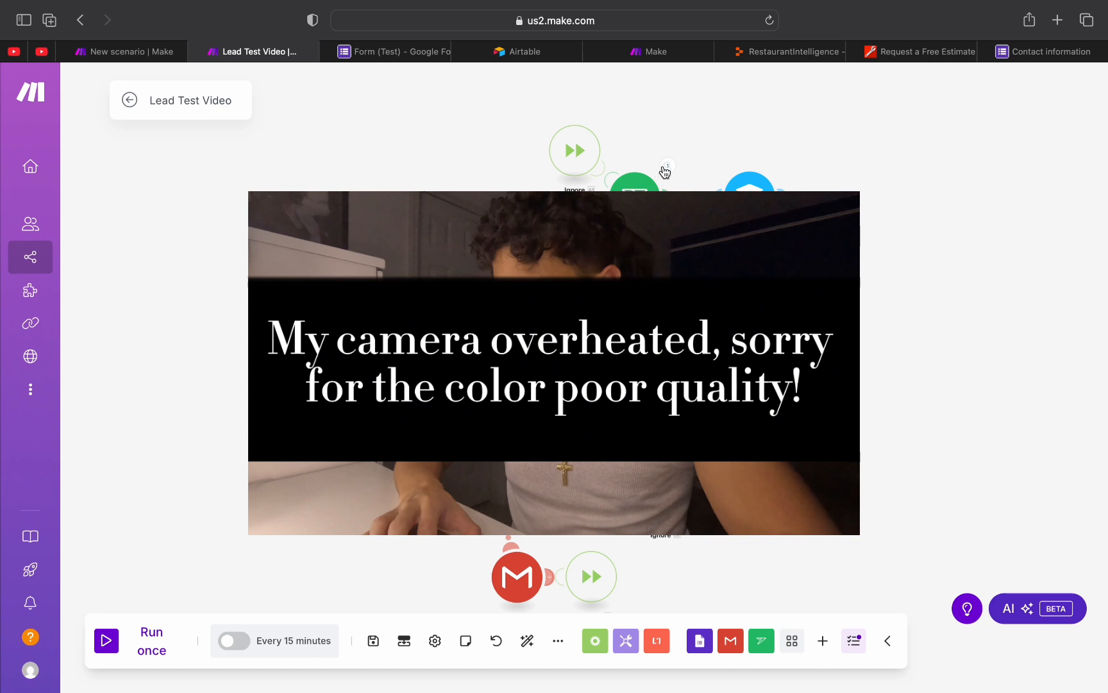
Step: Review the sms77.io module's run in the Lead Test Video scenario, covering its input message and the expanded output Messages array
{"action": "left_click", "coordinate": [667, 167]}
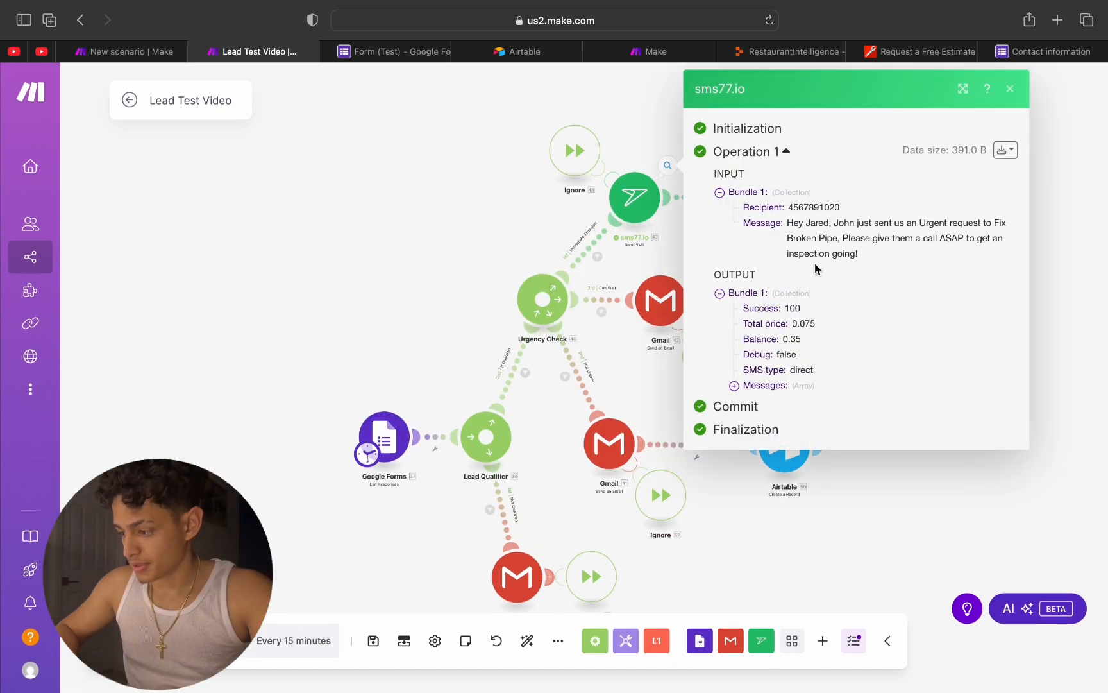
{"action": "left_click_drag", "start_coordinate": [787, 222], "coordinate": [892, 223]}
{"action": "double_click", "coordinate": [840, 222]}
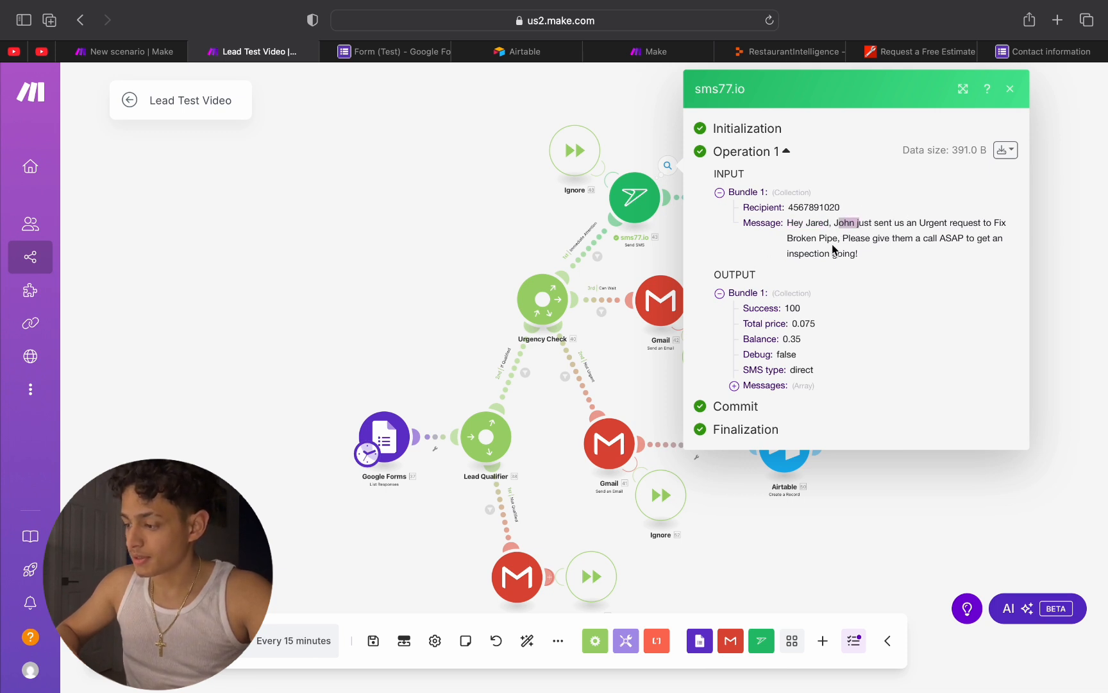
{"action": "left_click_drag", "start_coordinate": [860, 238], "coordinate": [927, 236]}
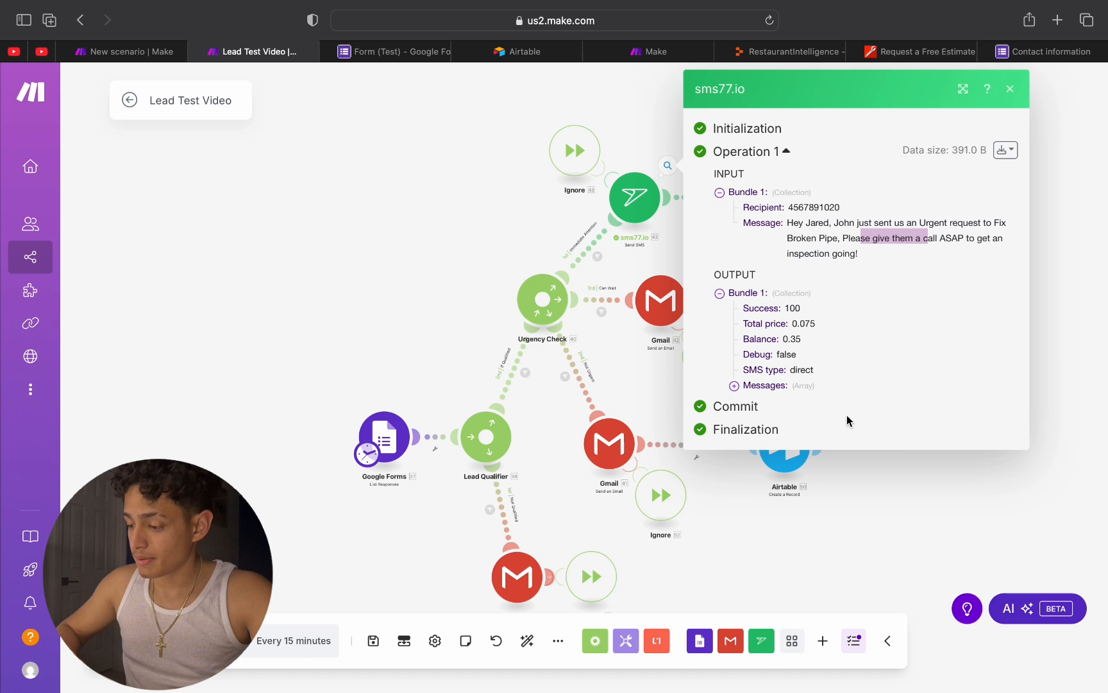
{"action": "left_click", "coordinate": [734, 385]}
{"action": "left_click", "coordinate": [749, 401]}
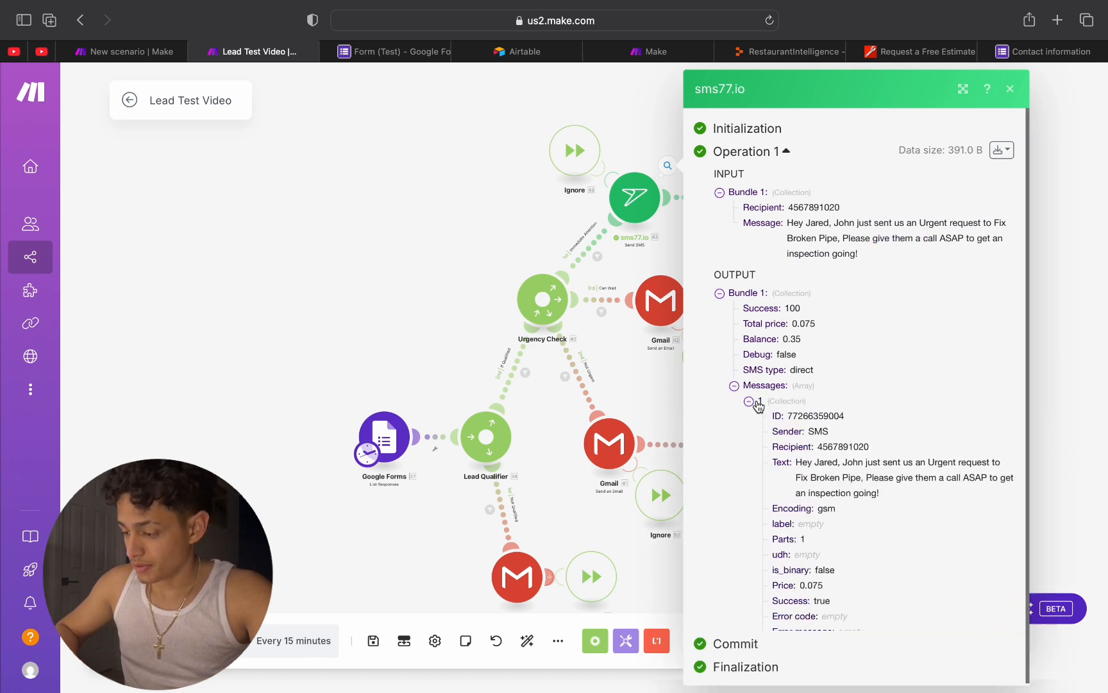
{"action": "scroll", "coordinate": [819, 434], "scroll_direction": "down", "scroll_amount": 1}
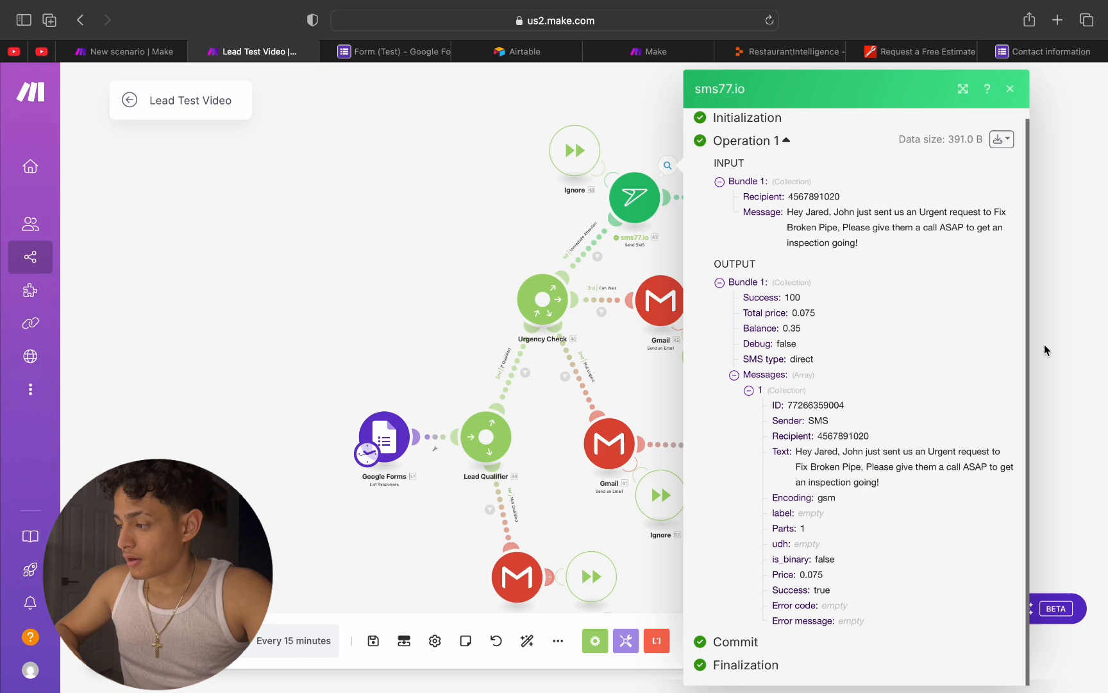
{"action": "left_click", "coordinate": [1012, 92]}
Step: Open the Immediate Attention branch's Airtable module and check its base, table and record field mappings
{"action": "scroll", "coordinate": [757, 199], "scroll_direction": "down", "scroll_amount": 2}
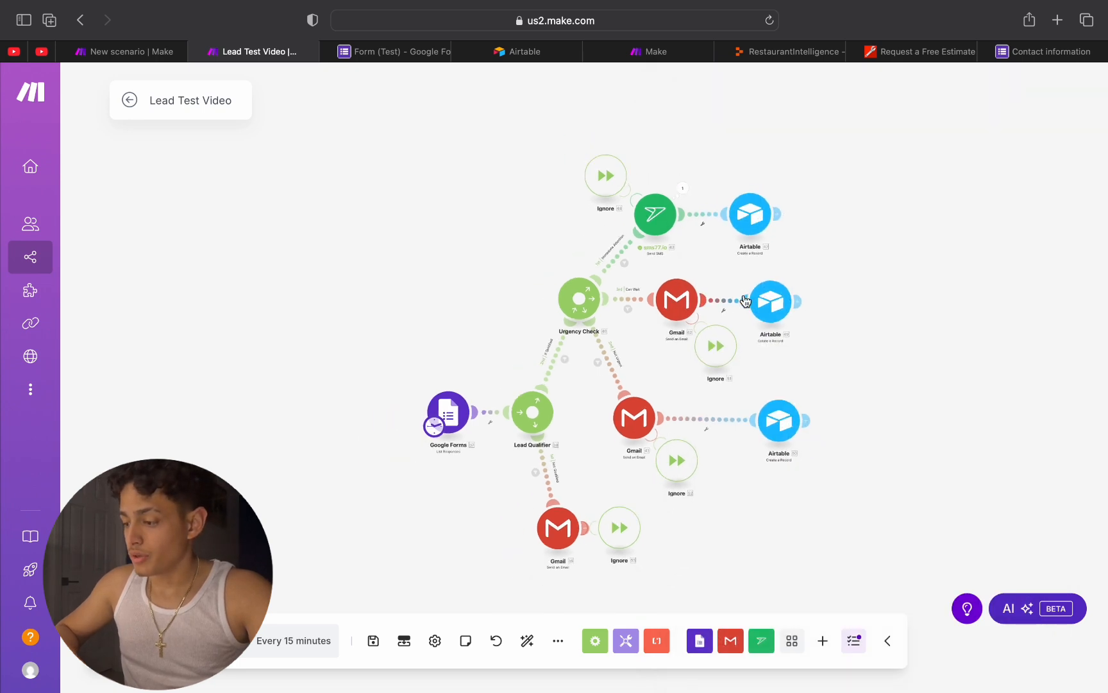
{"action": "scroll", "coordinate": [757, 199], "scroll_direction": "up", "scroll_amount": 4}
{"action": "left_click", "coordinate": [757, 198]}
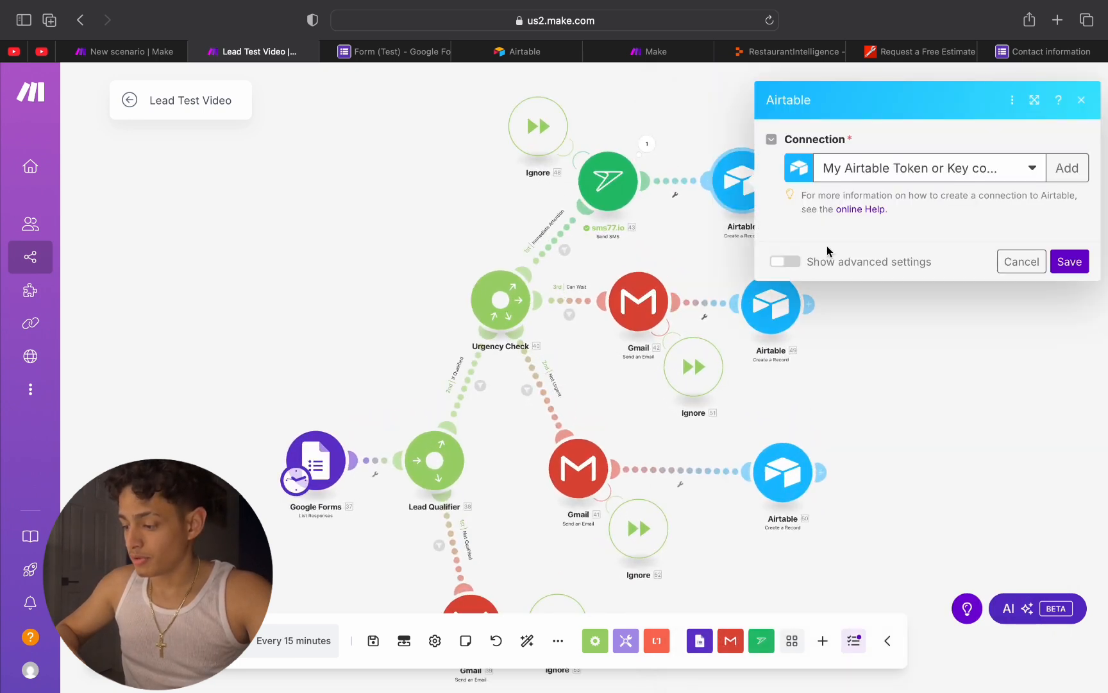
{"action": "scroll", "coordinate": [898, 254], "scroll_direction": "down", "scroll_amount": 5}
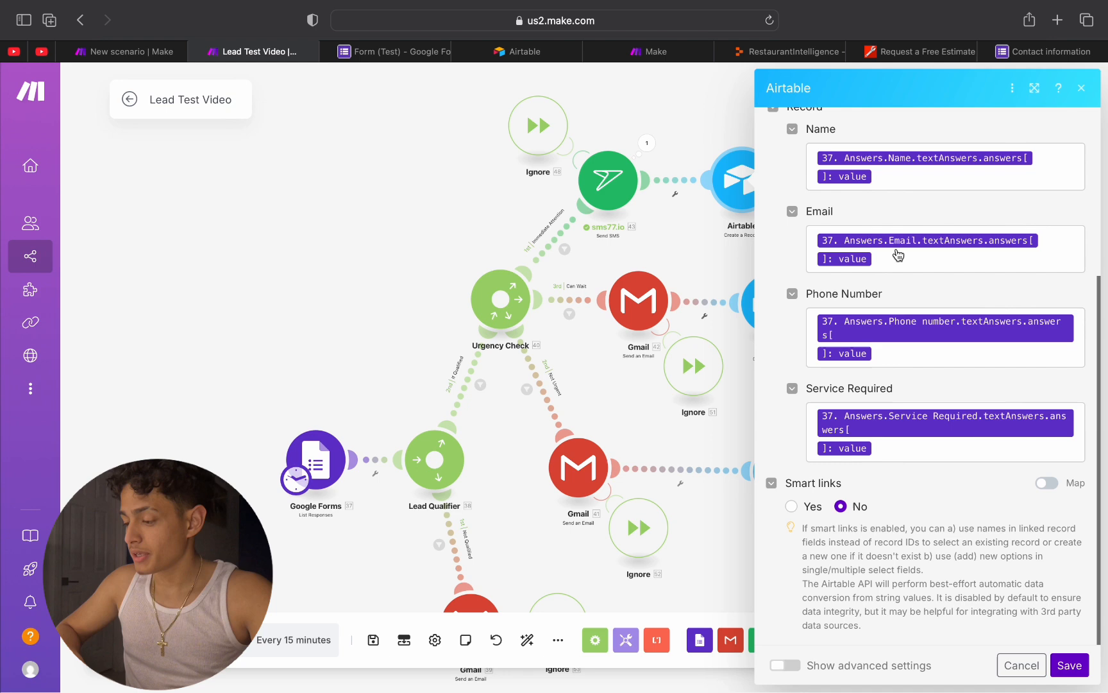
{"action": "scroll", "coordinate": [897, 252], "scroll_direction": "up", "scroll_amount": 5}
{"action": "scroll", "coordinate": [880, 289], "scroll_direction": "down", "scroll_amount": 1}
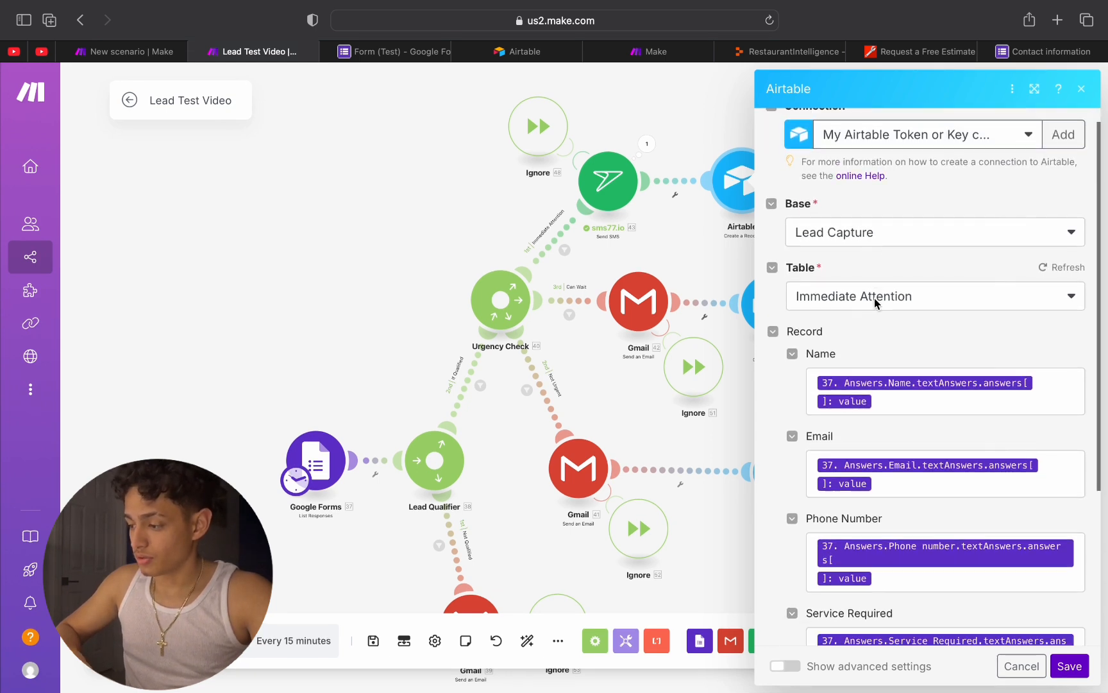
{"action": "scroll", "coordinate": [864, 383], "scroll_direction": "down", "scroll_amount": 1}
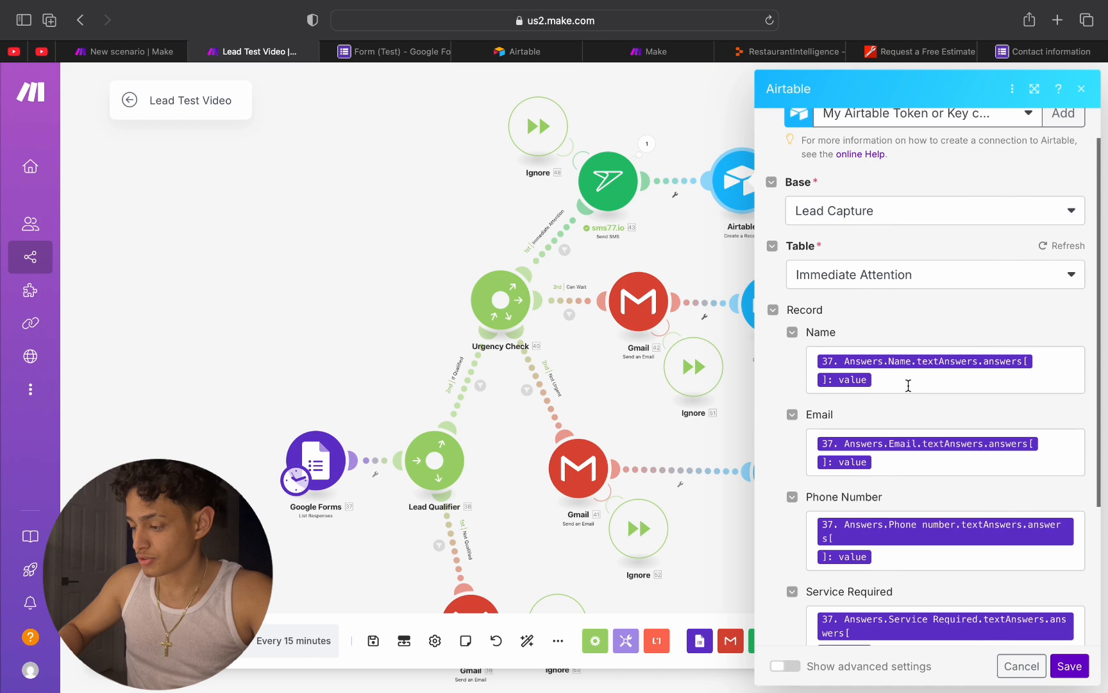
Step: Clear the Airtable record's Name field and map it again to the Name answer's textAnswers > answers[] value
{"action": "left_click", "coordinate": [908, 385]}
{"action": "key", "text": "BackSpace"}
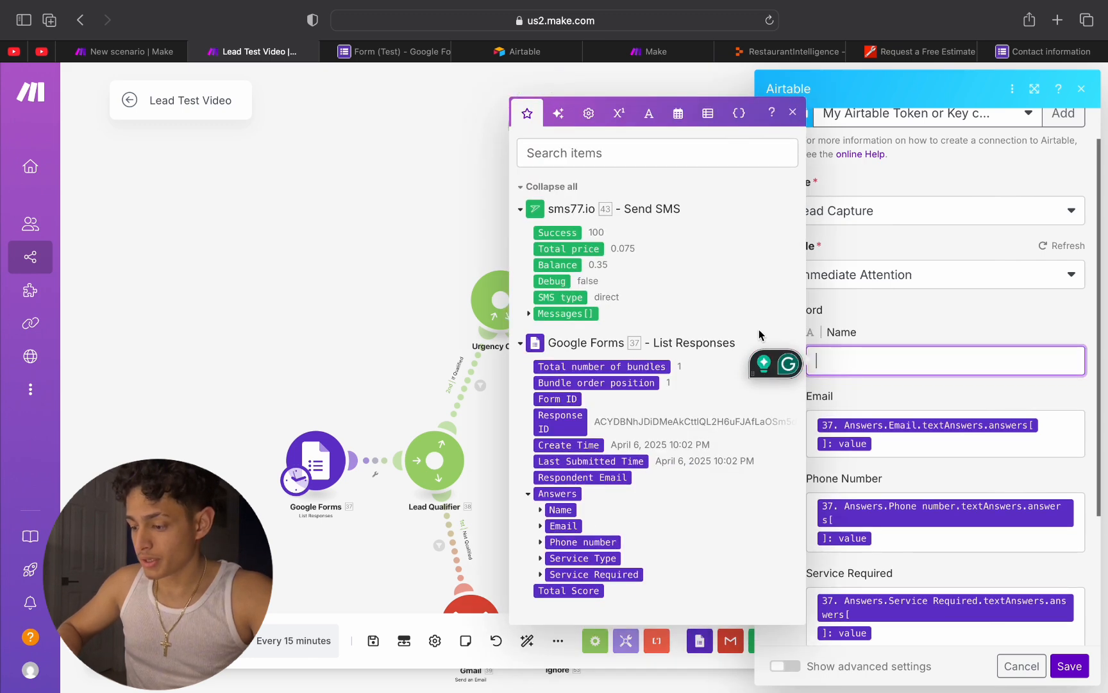
{"action": "left_click", "coordinate": [523, 212]}
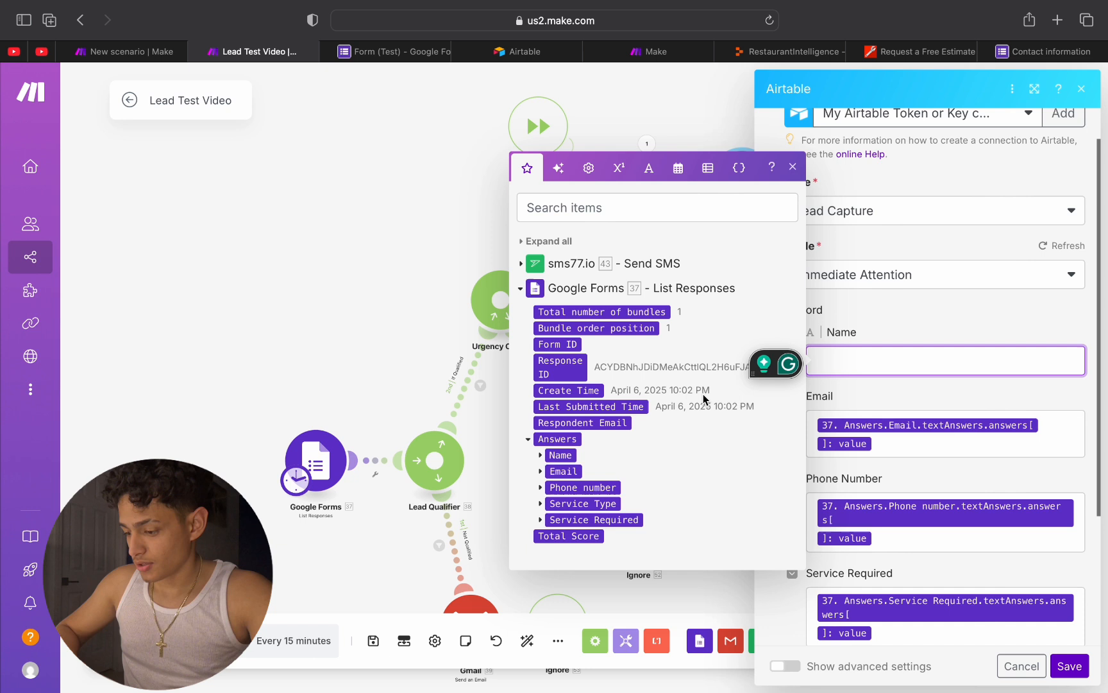
{"action": "left_click", "coordinate": [538, 456]}
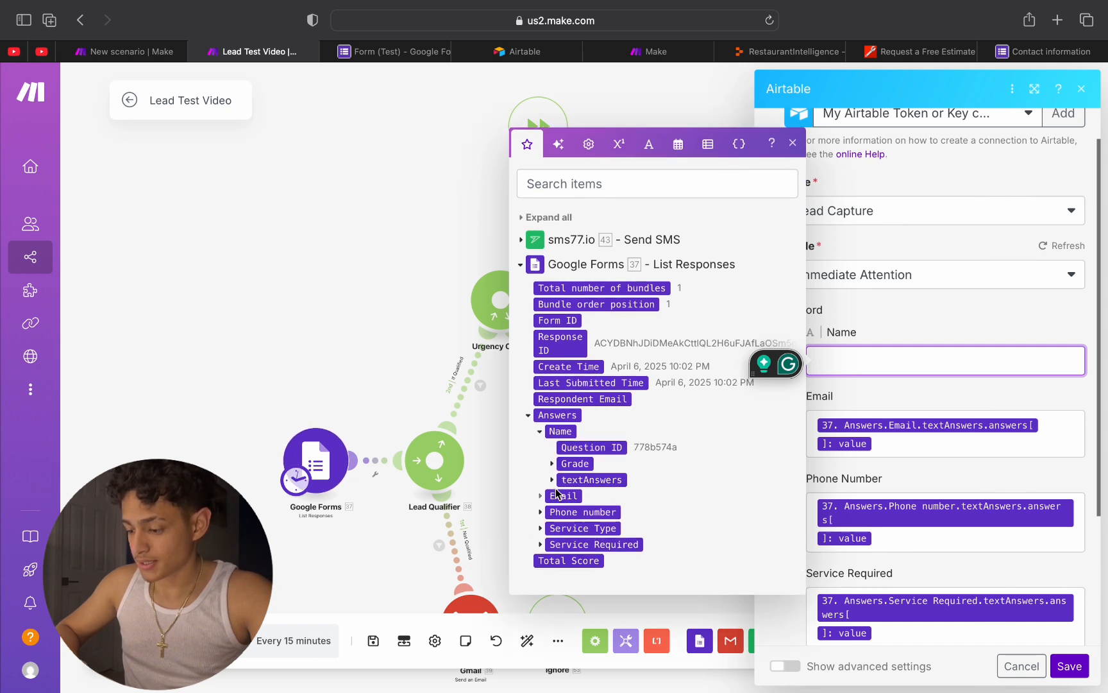
{"action": "left_click", "coordinate": [551, 479]}
{"action": "left_click", "coordinate": [563, 488]}
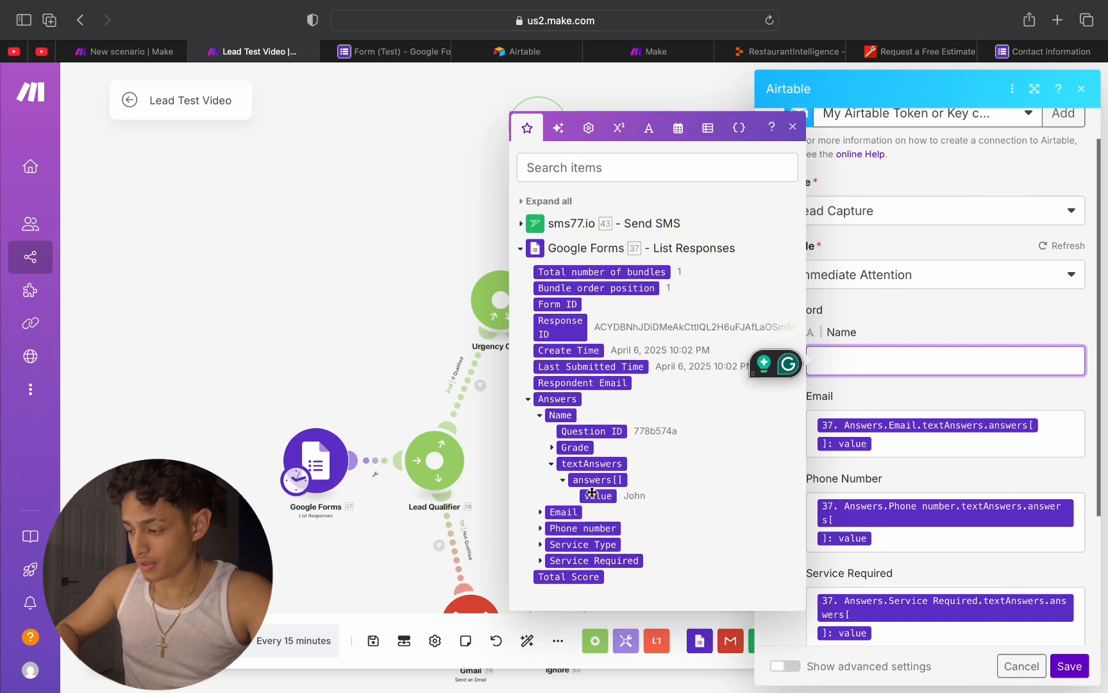
{"action": "left_click", "coordinate": [592, 497]}
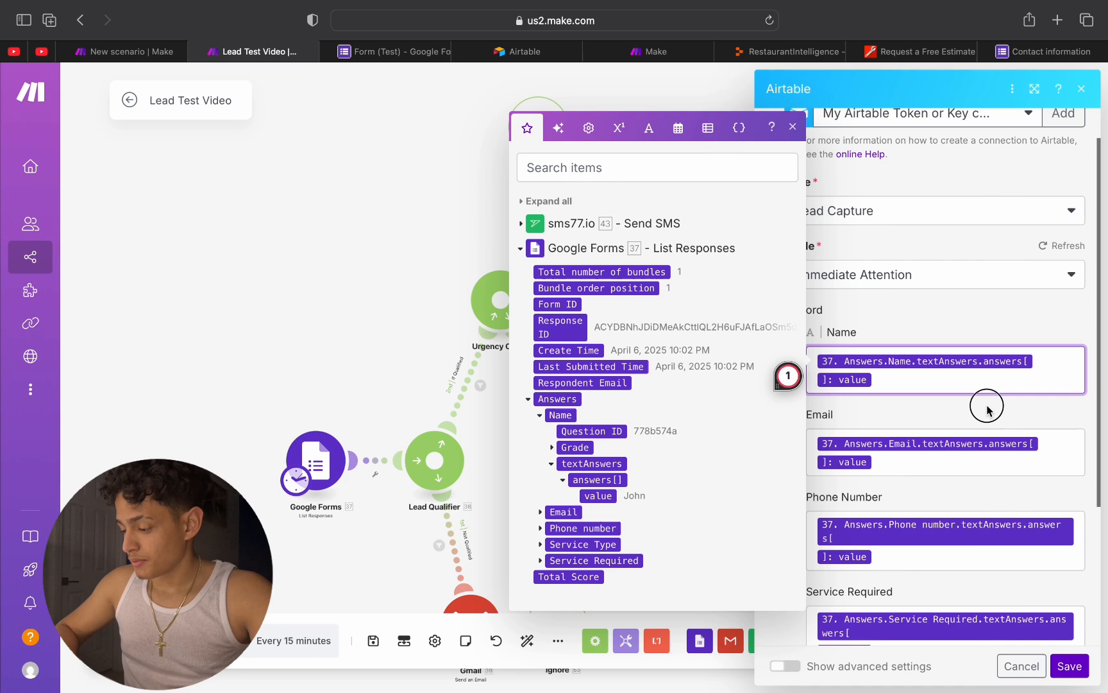
{"action": "scroll", "coordinate": [1066, 606], "scroll_direction": "down", "scroll_amount": 5}
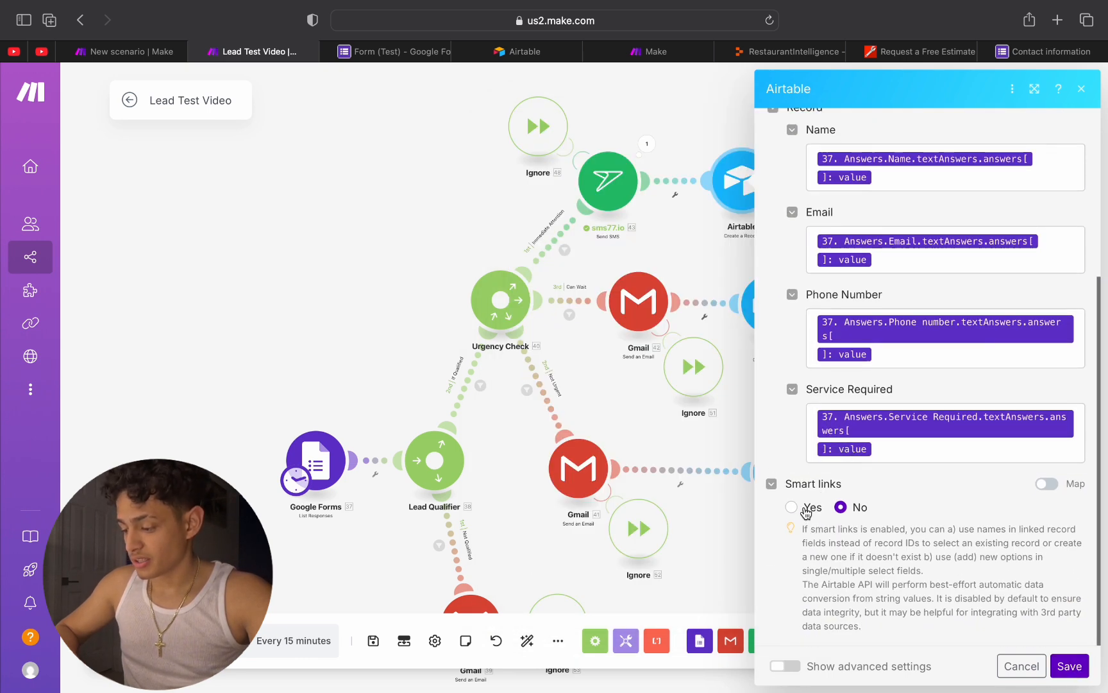
Step: Save the Immediate Attention branch's Airtable module and check the Airtable modules in the Can Wait and Not Urgent branches
{"action": "left_click", "coordinate": [1069, 666]}
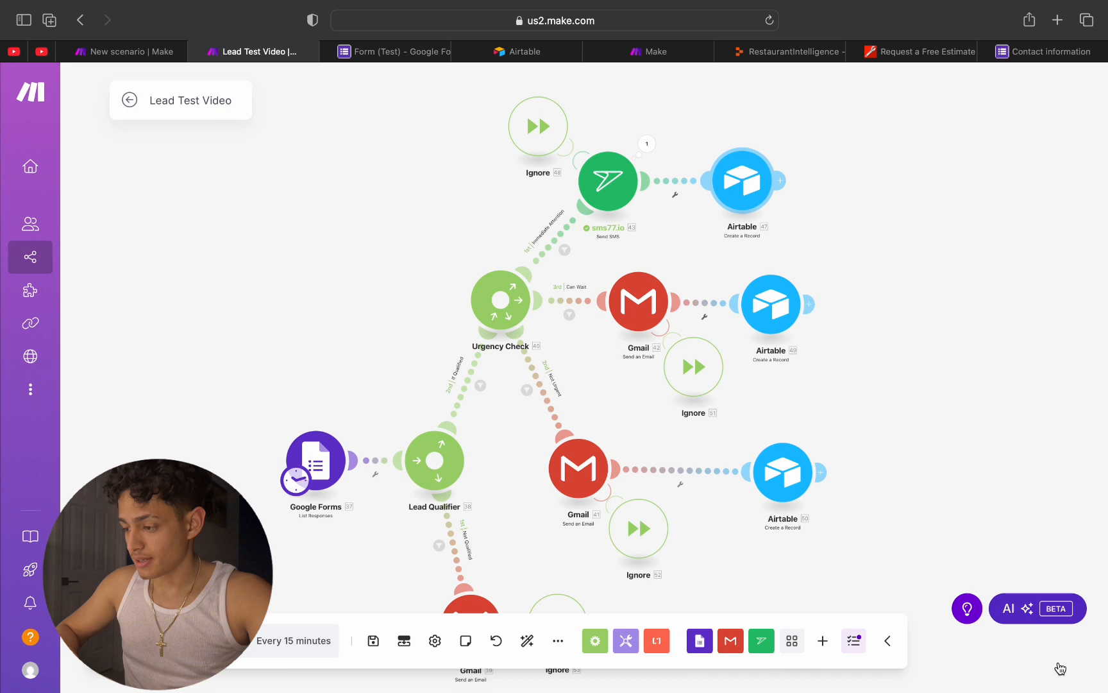
{"action": "left_click", "coordinate": [793, 292]}
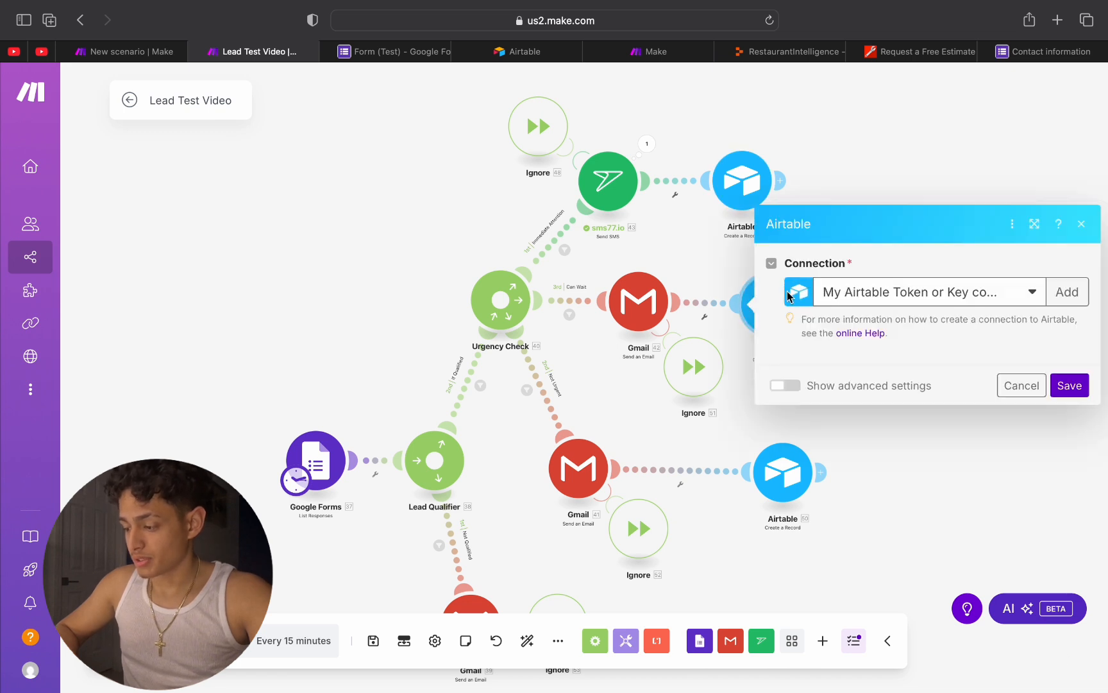
{"action": "left_click", "coordinate": [1022, 666]}
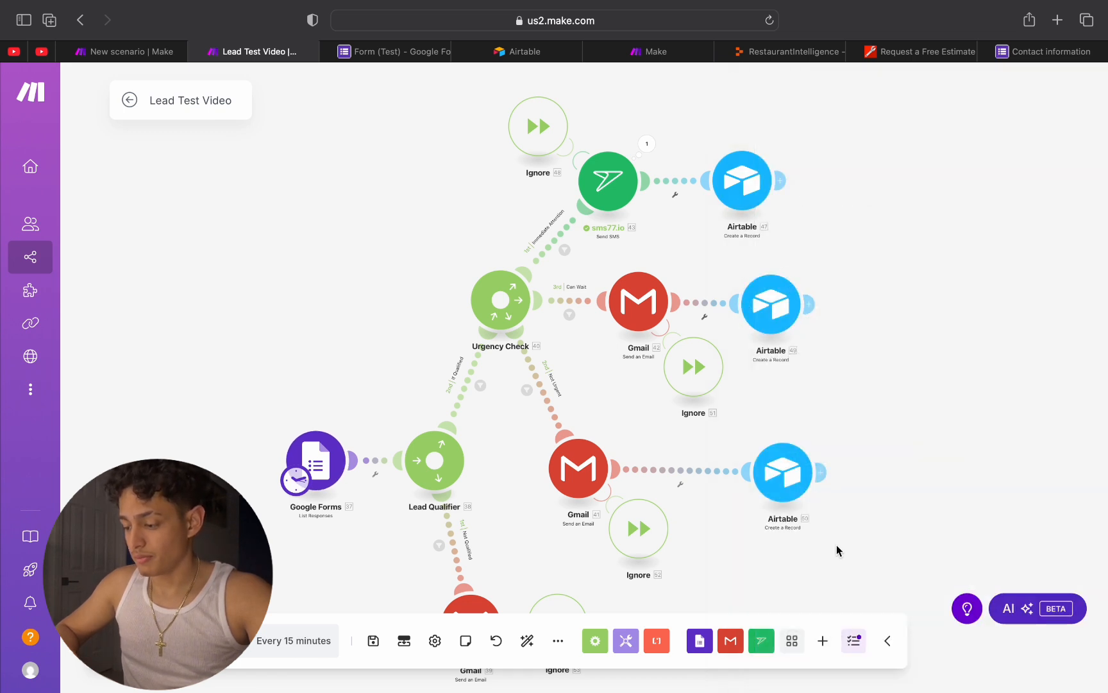
{"action": "left_click", "coordinate": [782, 474]}
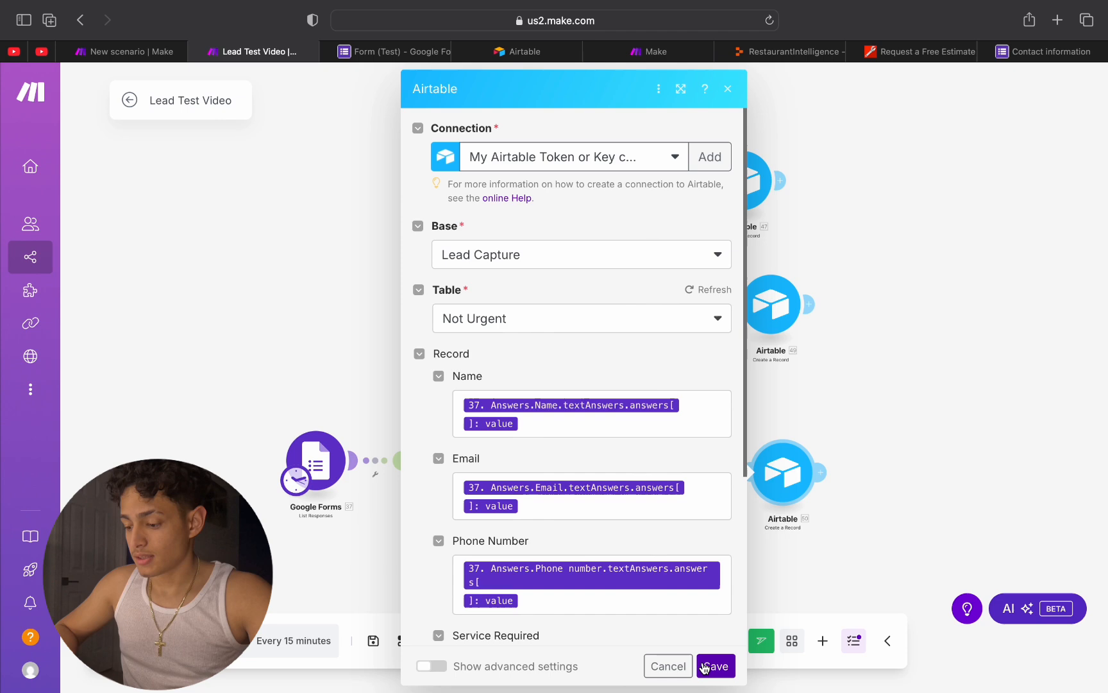
{"action": "left_click", "coordinate": [706, 667]}
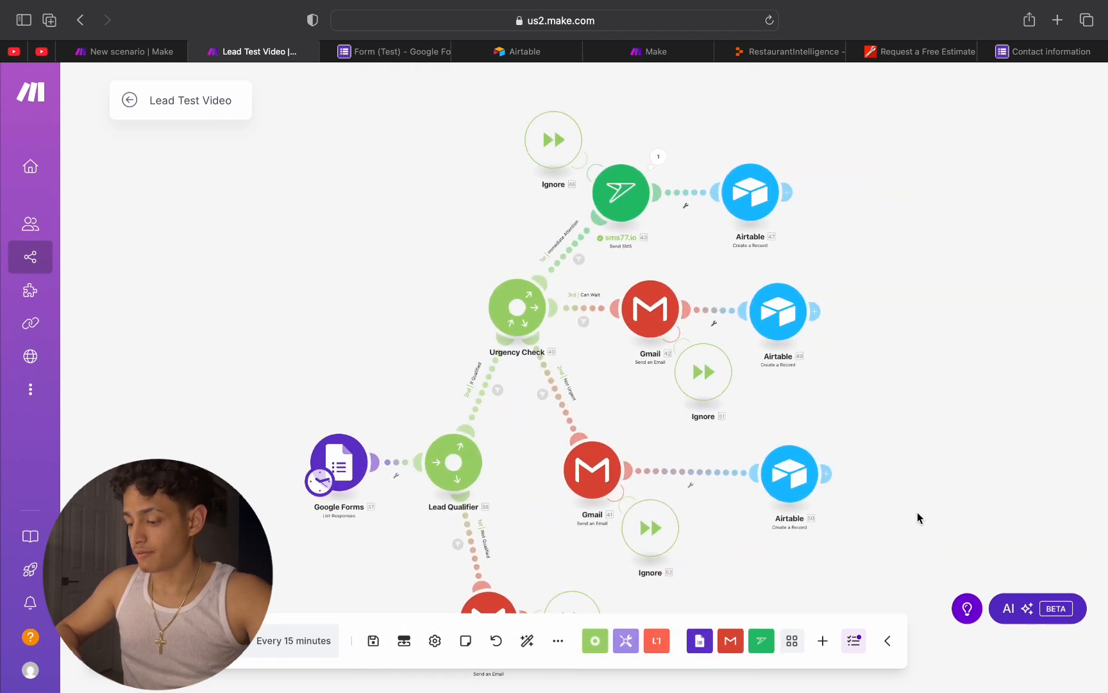
Step: Move the Google Forms module slightly farther away from the Lead Qualifier router on the canvas
{"action": "left_click_drag", "start_coordinate": [917, 511], "coordinate": [991, 385]}
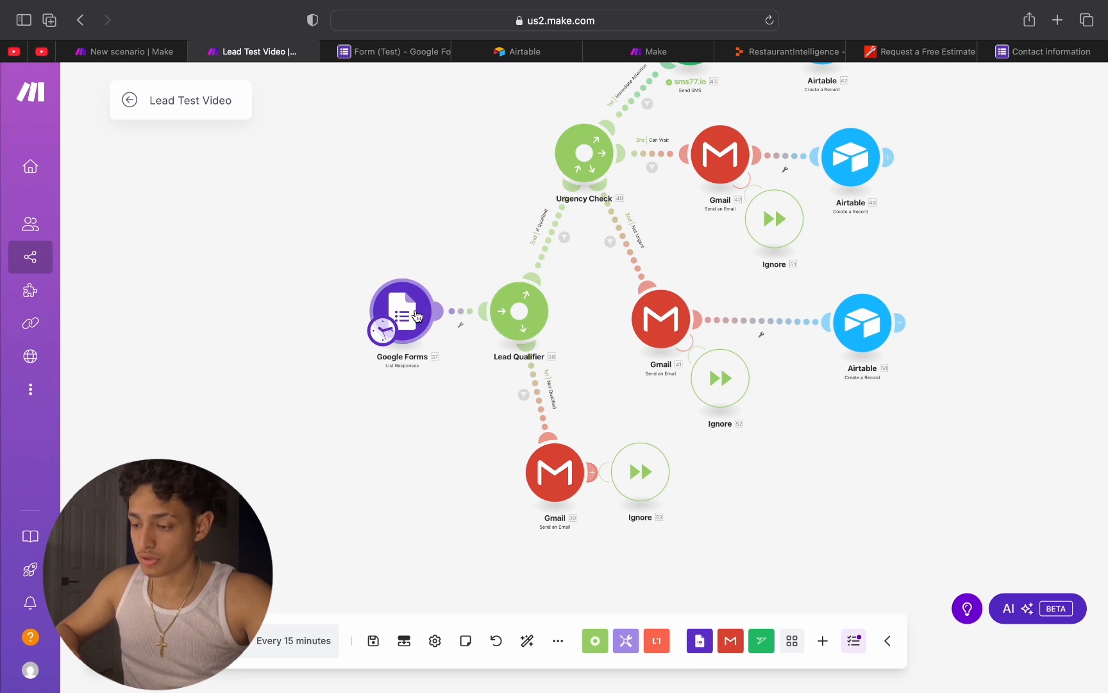
{"action": "left_click_drag", "start_coordinate": [415, 316], "coordinate": [366, 302]}
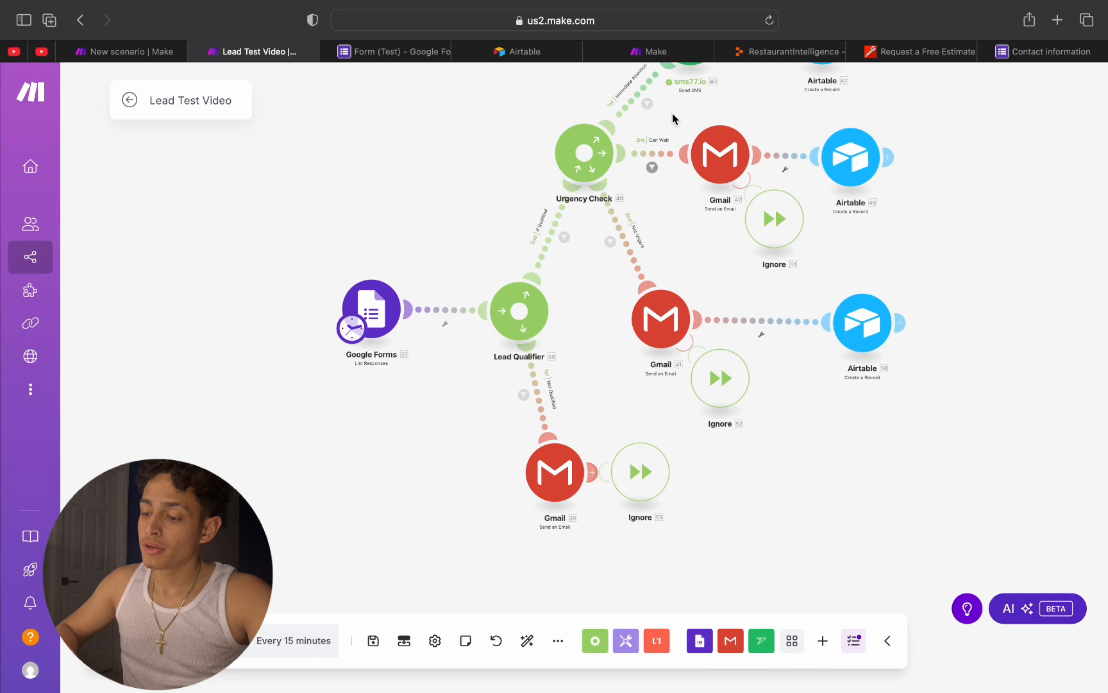
{"action": "left_click_drag", "start_coordinate": [463, 226], "coordinate": [334, 357]}
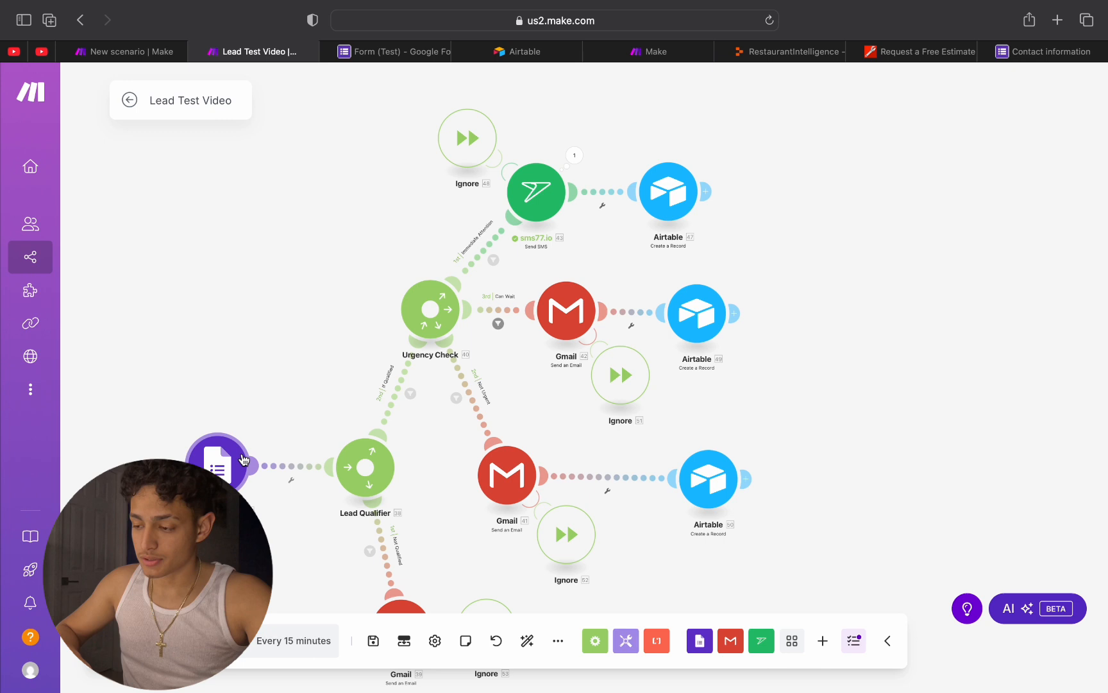
Step: Review the input message of the sms77.io module's last run, focusing on the customer's name
{"action": "left_click", "coordinate": [573, 156]}
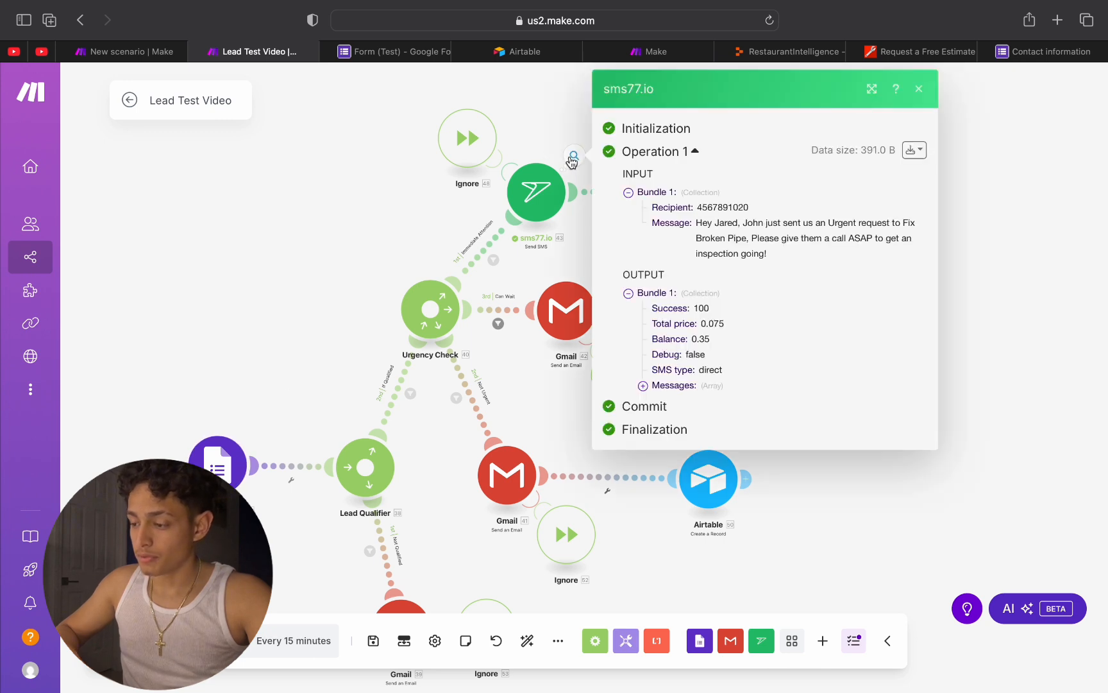
{"action": "left_click_drag", "start_coordinate": [697, 220], "coordinate": [770, 222]}
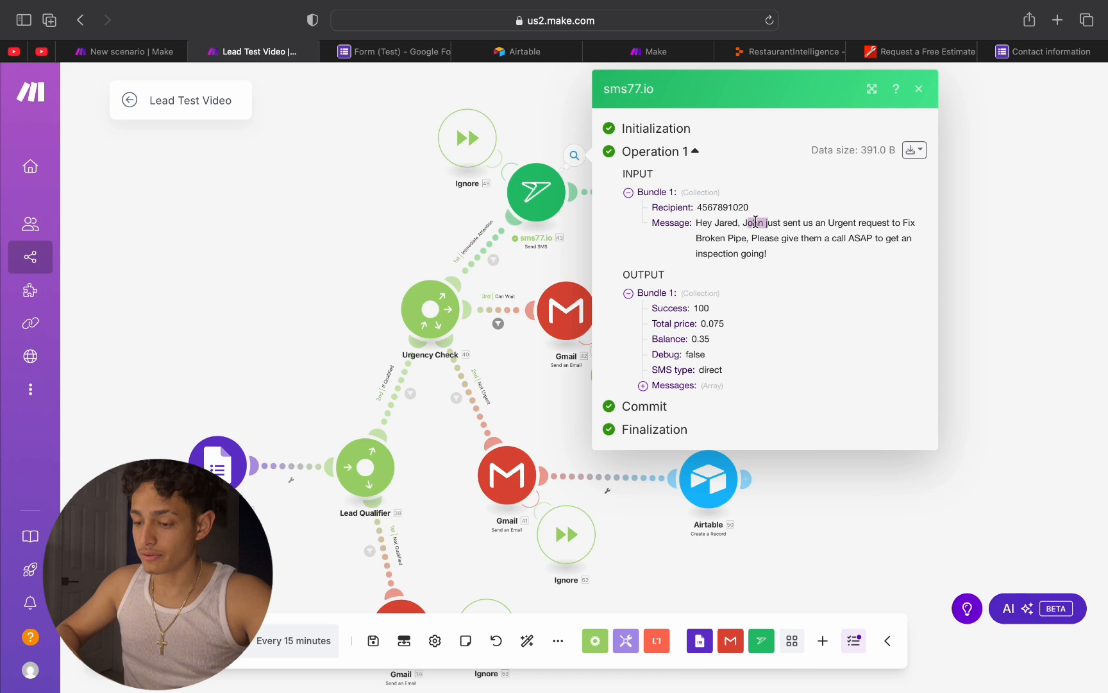
{"action": "left_click", "coordinate": [755, 221]}
Step: Check the Google Forms module's settings without changing them and run only that module
{"action": "left_click", "coordinate": [228, 443]}
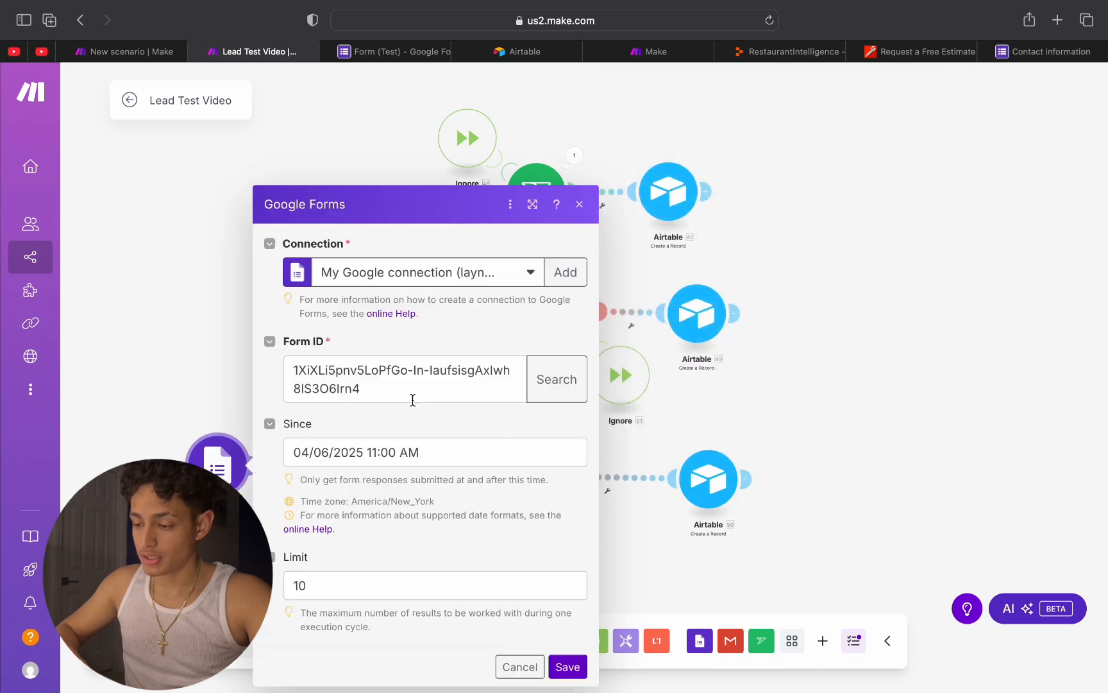
{"action": "left_click", "coordinate": [579, 204]}
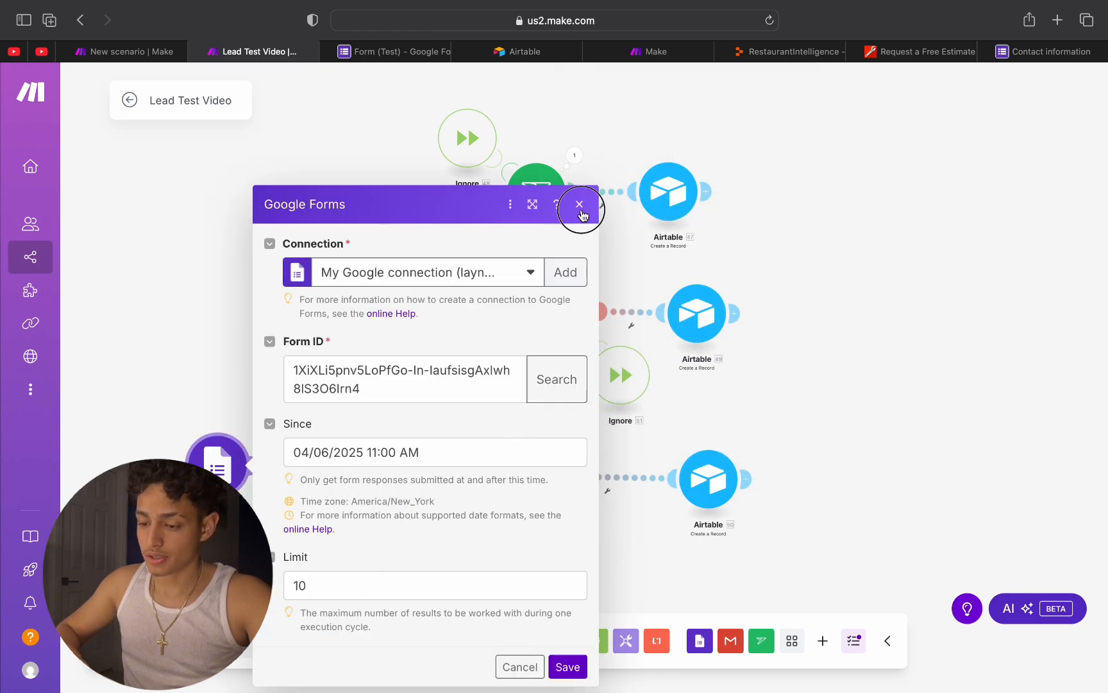
{"action": "right_click", "coordinate": [230, 471]}
{"action": "left_click", "coordinate": [263, 499]}
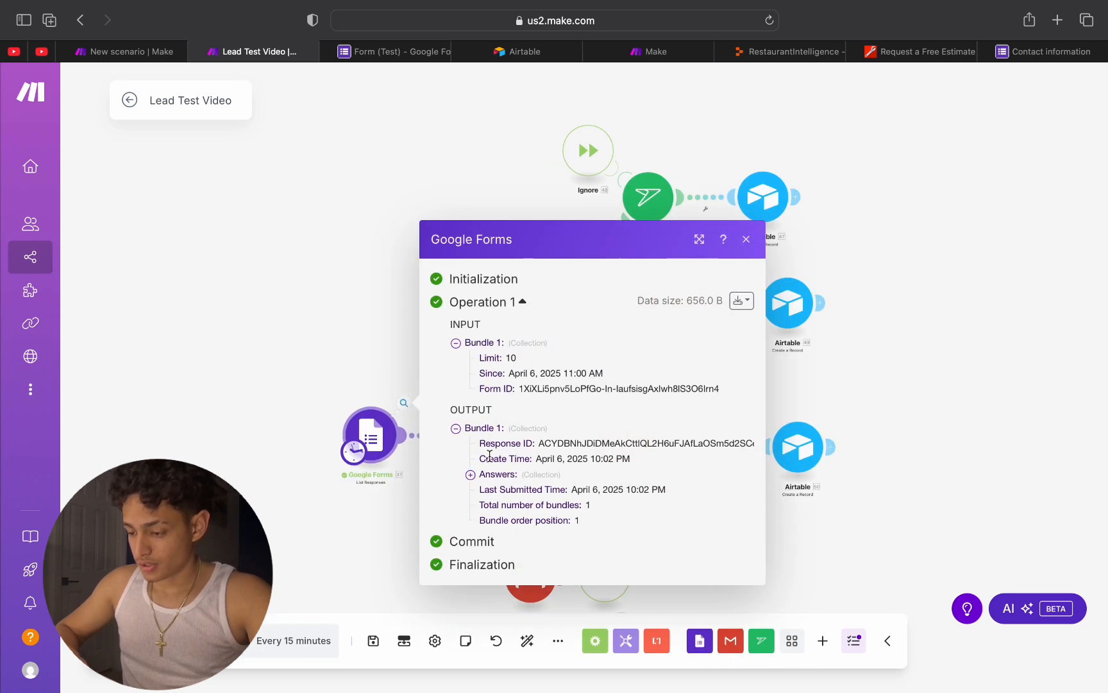
Step: Expand the Answers and Name collections in the Google Forms output bundle and examine the Name question ID
{"action": "left_click", "coordinate": [470, 475]}
{"action": "left_click", "coordinate": [486, 513]}
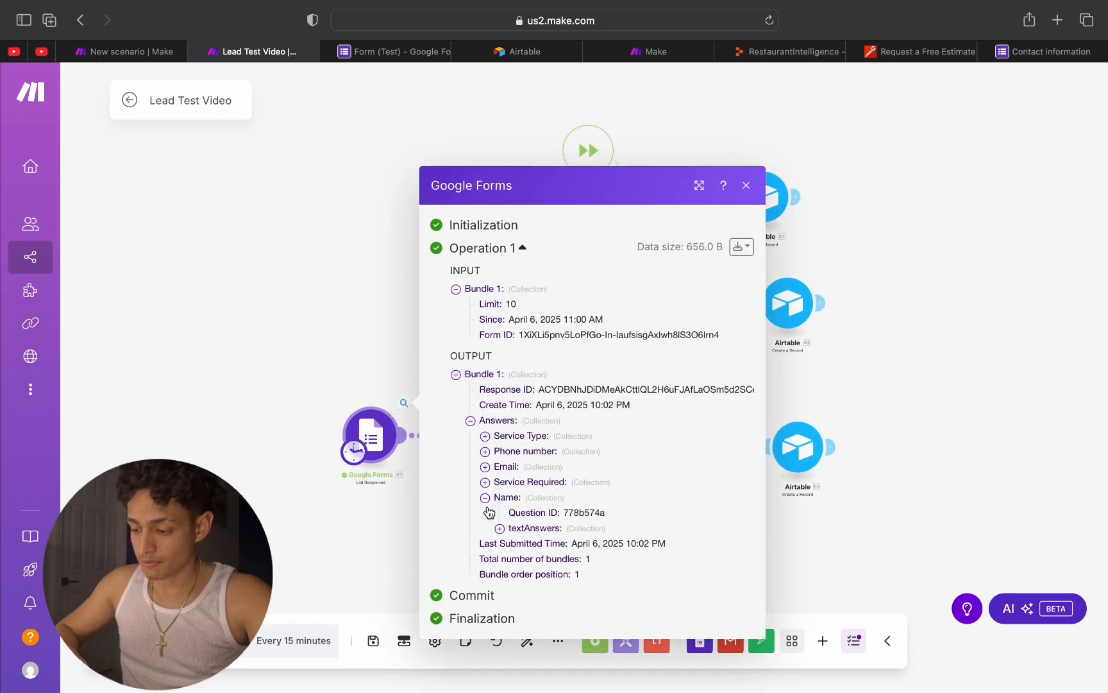
{"action": "double_click", "coordinate": [570, 511]}
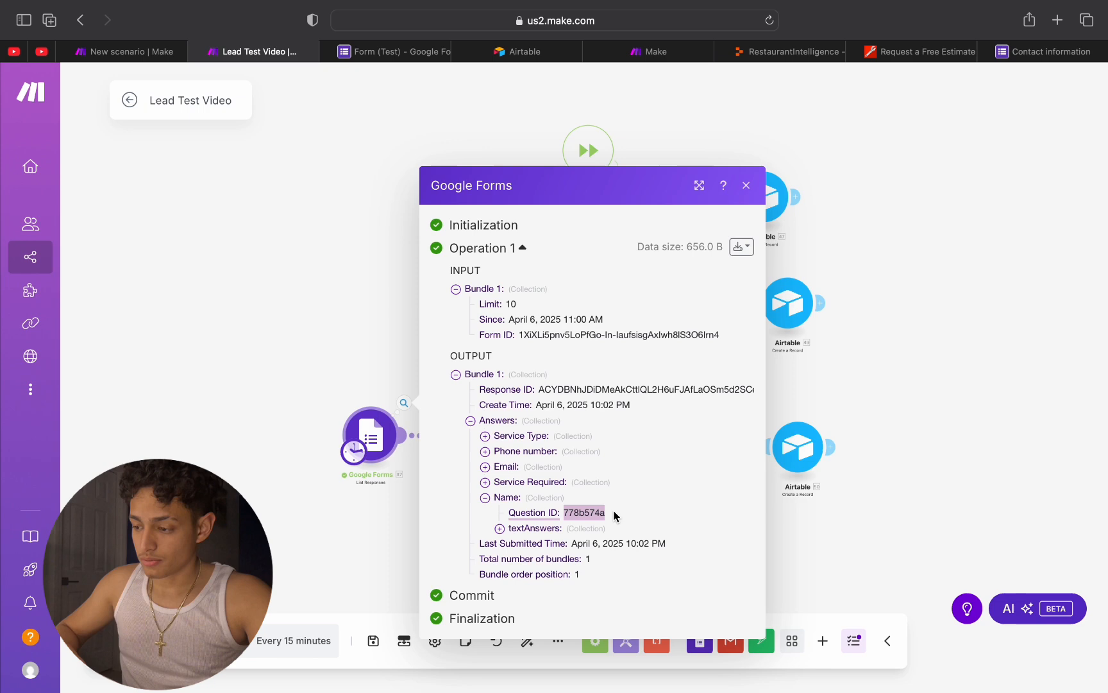
{"action": "left_click", "coordinate": [837, 435]}
Step: Save the Lead Test Video scenario and dismiss the notification
{"action": "scroll", "coordinate": [837, 435], "scroll_direction": "up", "scroll_amount": 3}
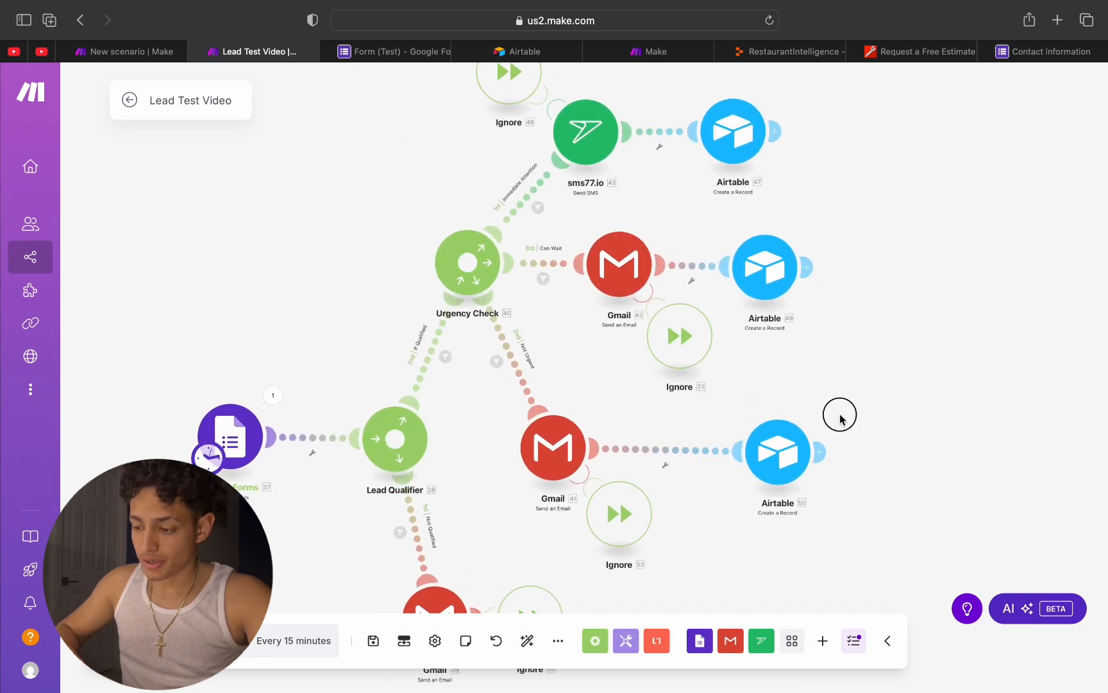
{"action": "left_click_drag", "start_coordinate": [840, 416], "coordinate": [674, 436]}
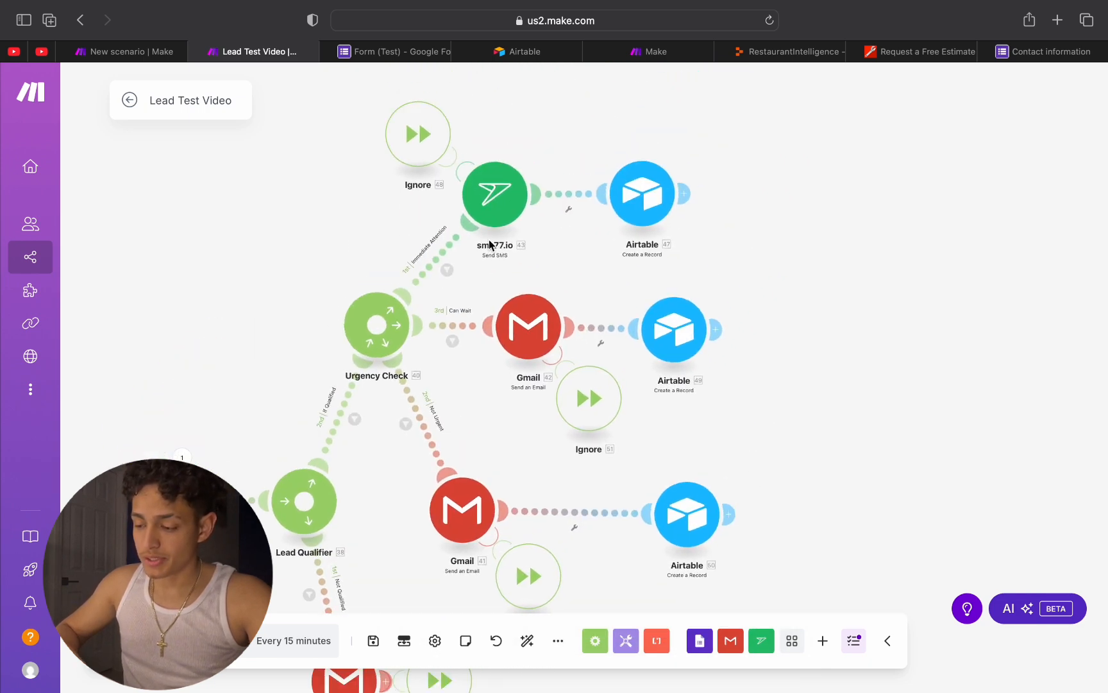
{"action": "left_click_drag", "start_coordinate": [566, 239], "coordinate": [816, 35]}
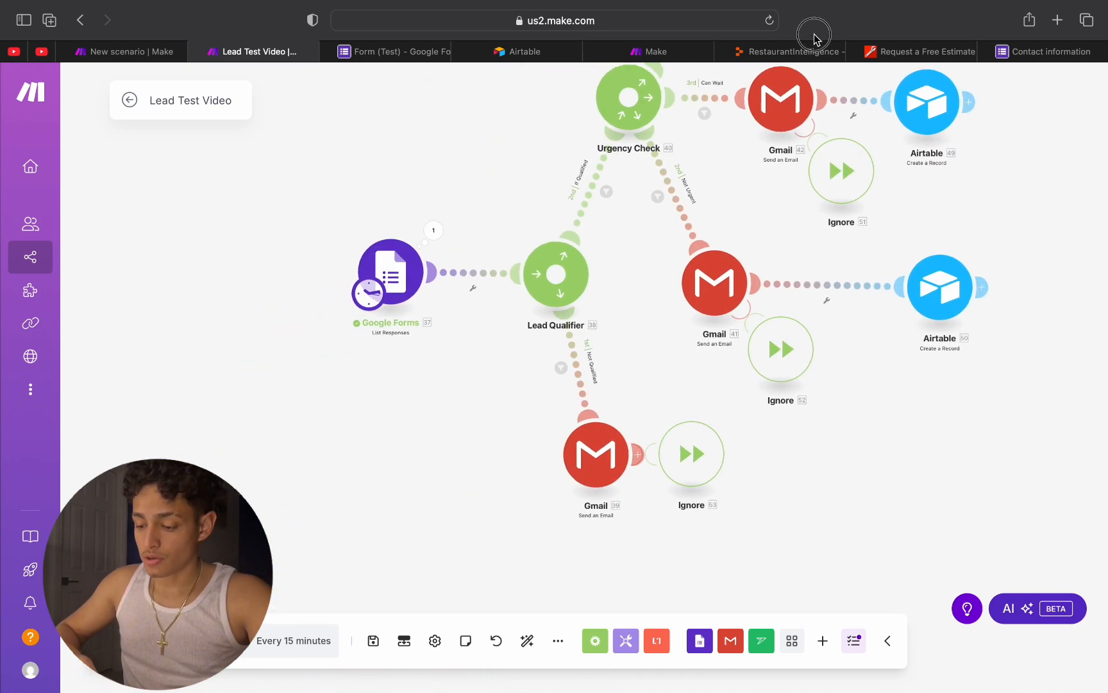
{"action": "left_click", "coordinate": [372, 641]}
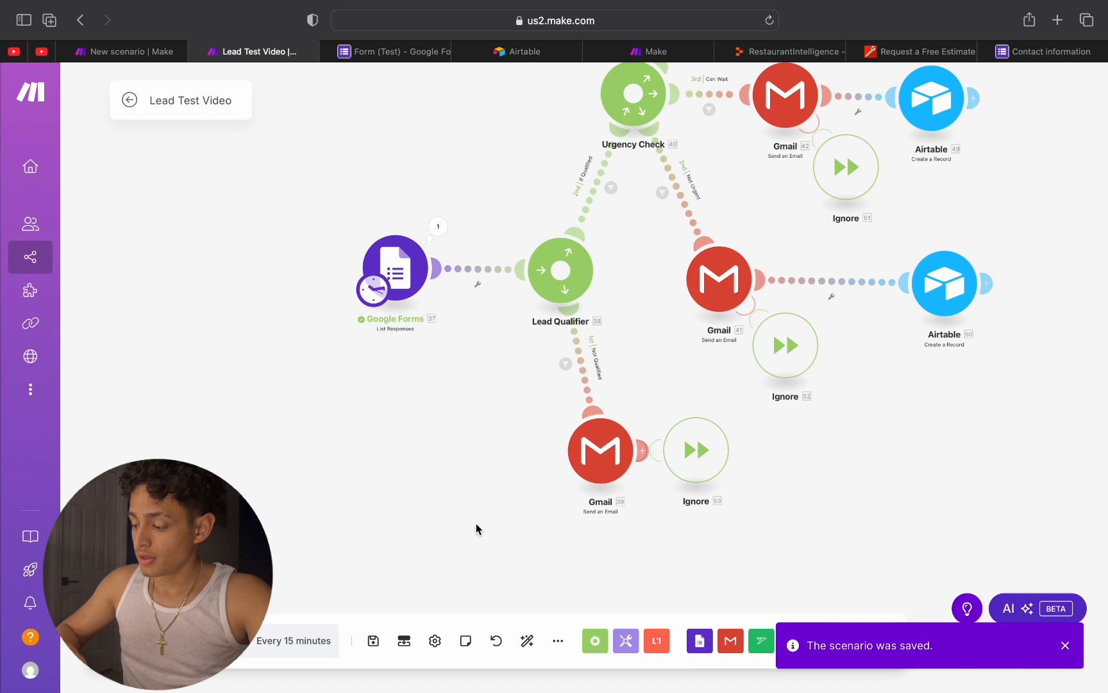
{"action": "left_click", "coordinate": [1064, 647]}
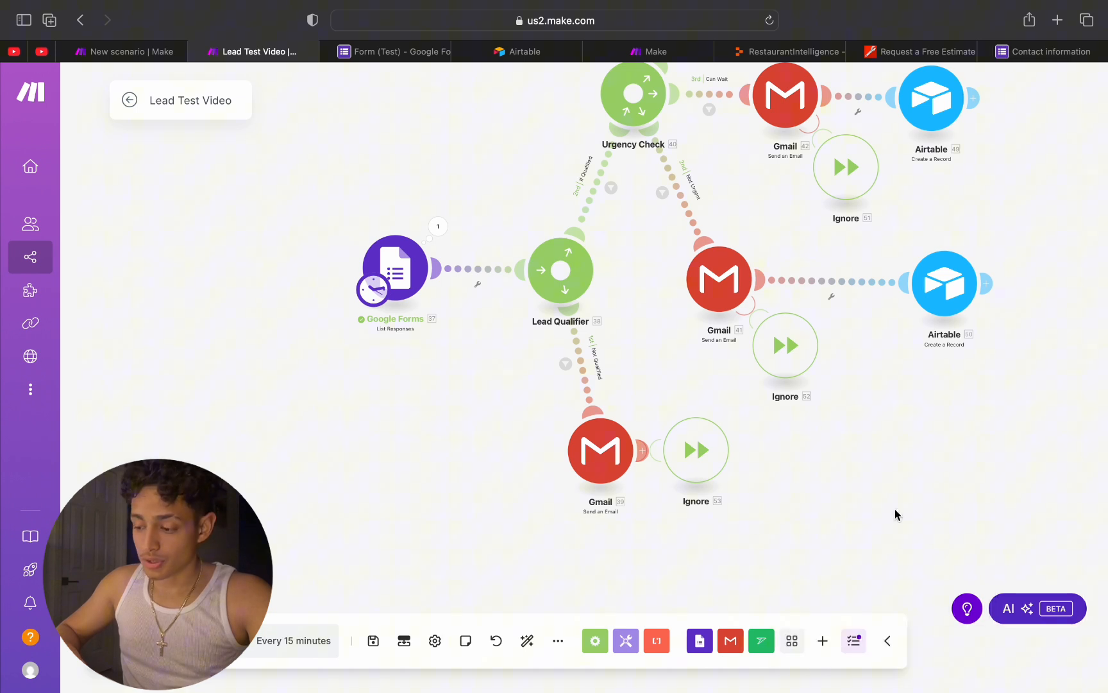
Step: Review the Not Qualified branch's Gmail module, covering its connection, recipient, subject and content, and close it unchanged
{"action": "left_click", "coordinate": [594, 461]}
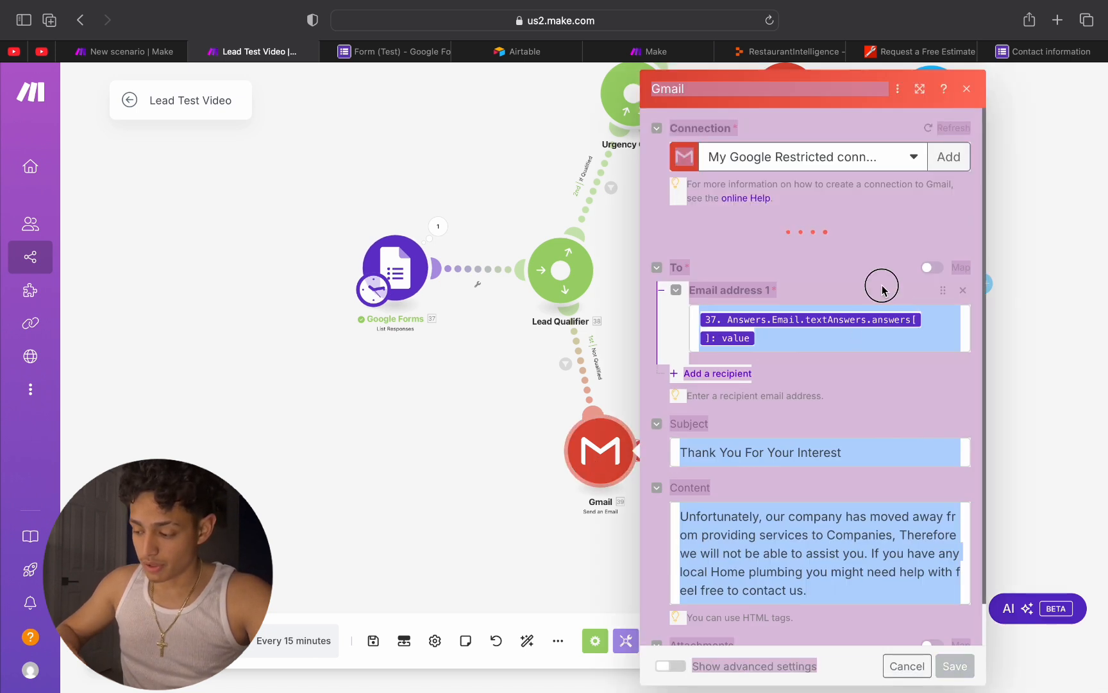
{"action": "left_click", "coordinate": [967, 88]}
{"action": "left_click_drag", "start_coordinate": [928, 224], "coordinate": [805, 342]}
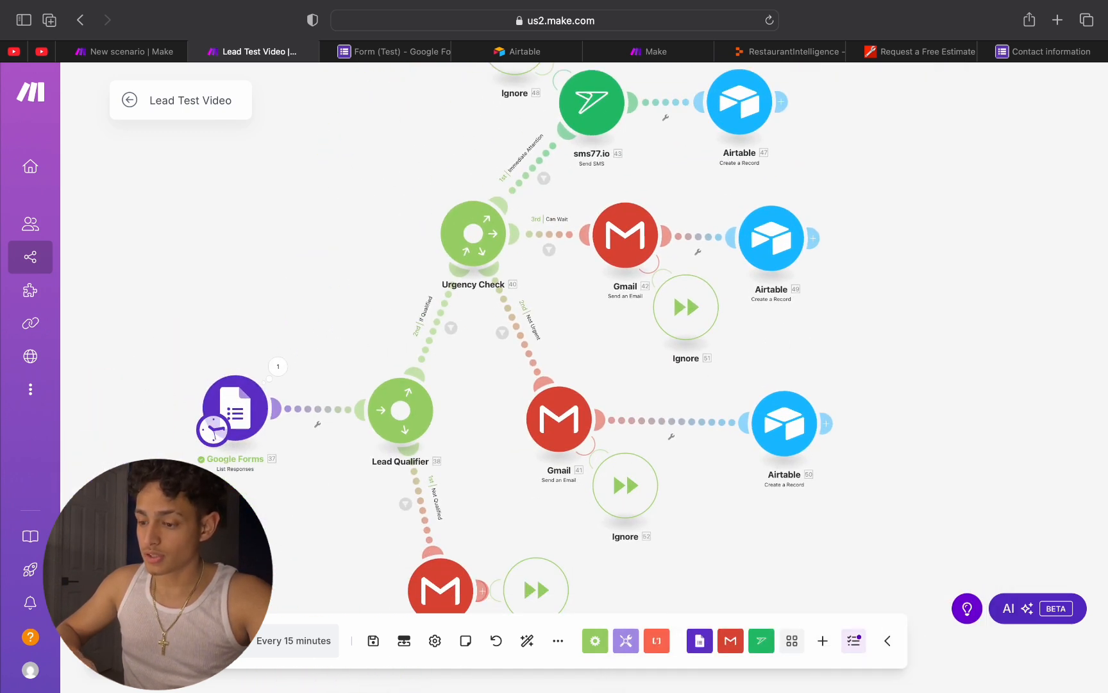
Step: Try to run the whole scenario once and dismiss the resulting notifications
{"action": "left_click", "coordinate": [158, 640]}
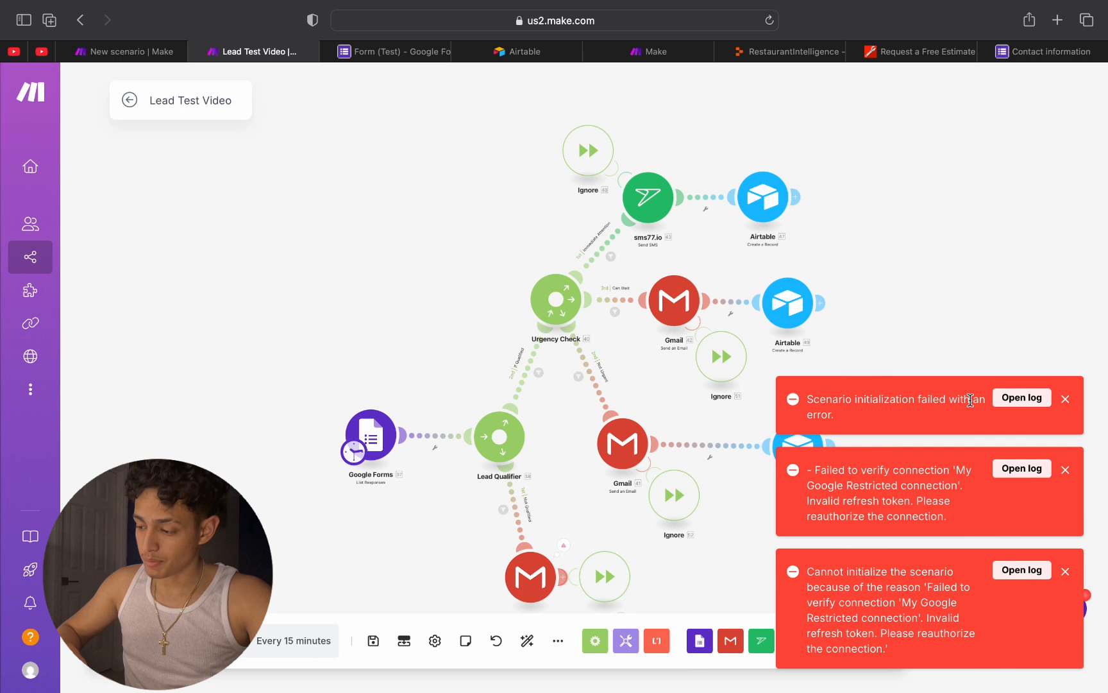
{"action": "left_click", "coordinate": [1065, 400]}
{"action": "left_click", "coordinate": [1065, 470]}
{"action": "left_click", "coordinate": [1066, 572]}
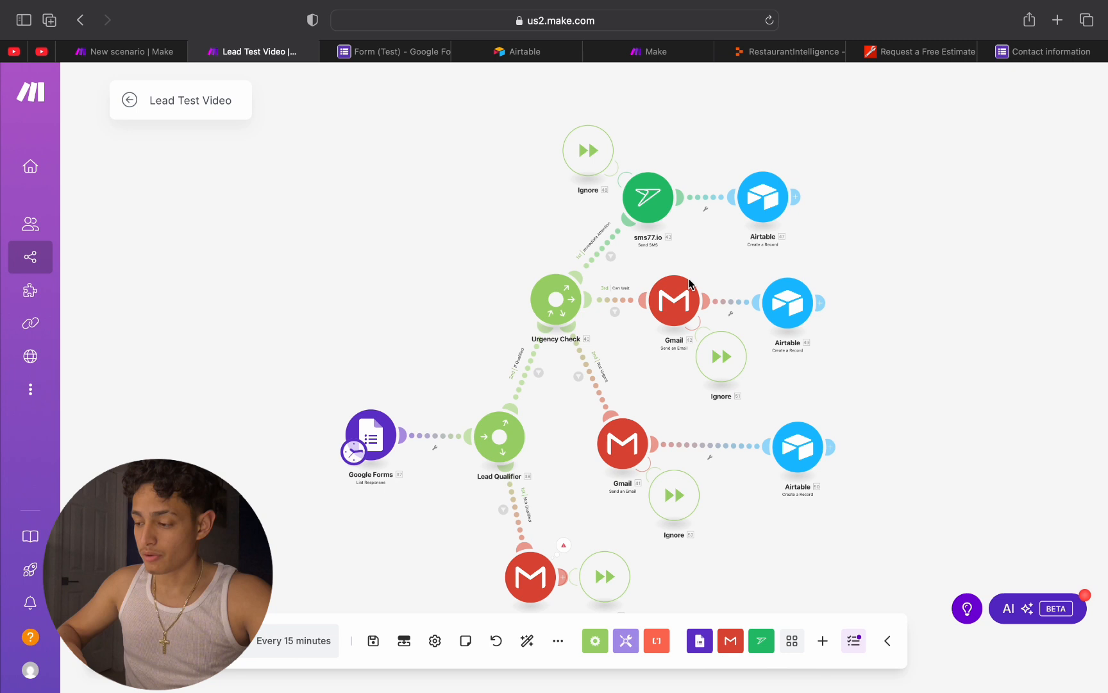
Step: Switch to Airtable, open the Immediate Attention table of the Lead Capture base, and reload the page
{"action": "left_click_drag", "start_coordinate": [495, 259], "coordinate": [460, 210]}
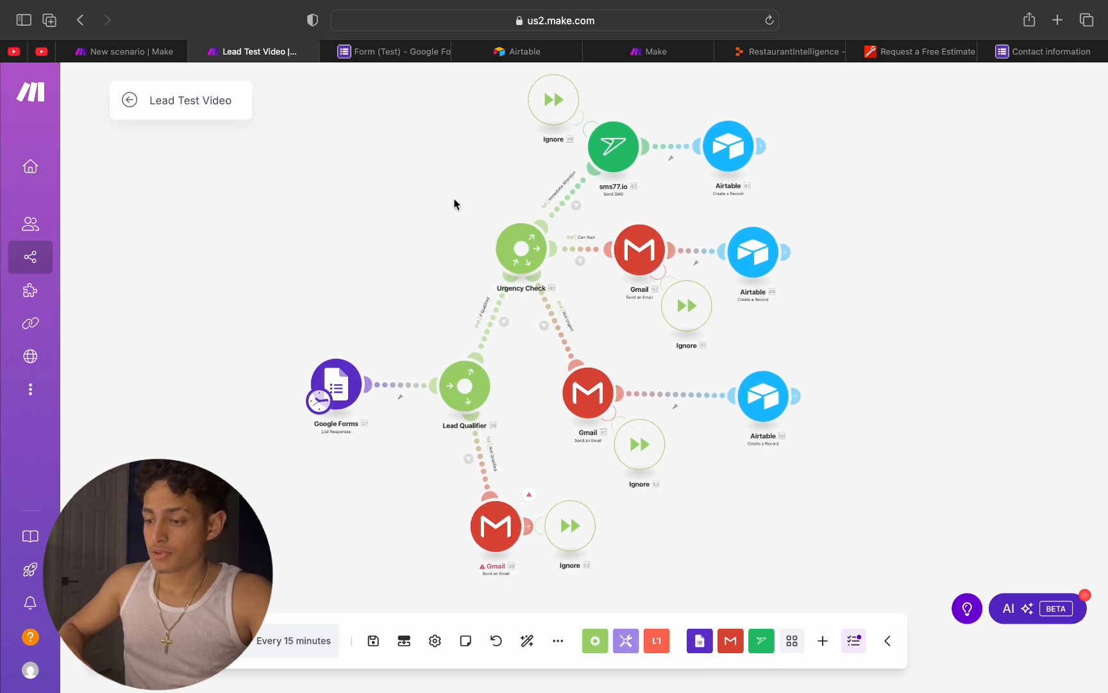
{"action": "left_click", "coordinate": [523, 53]}
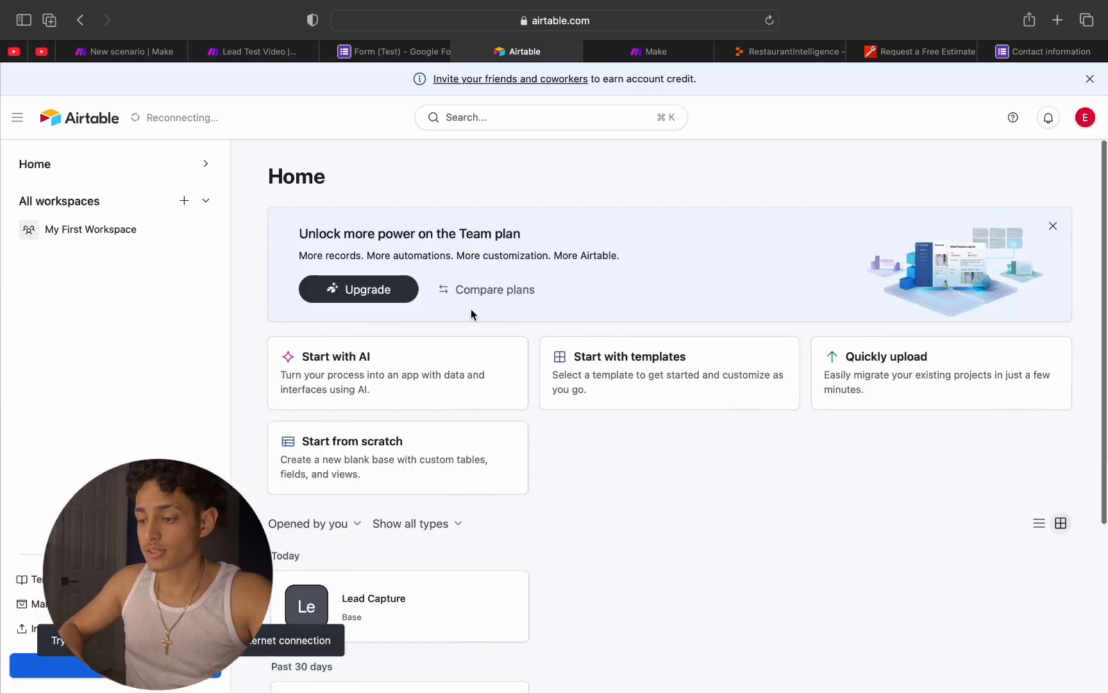
{"action": "scroll", "coordinate": [404, 463], "scroll_direction": "down", "scroll_amount": 2}
{"action": "left_click", "coordinate": [400, 468]}
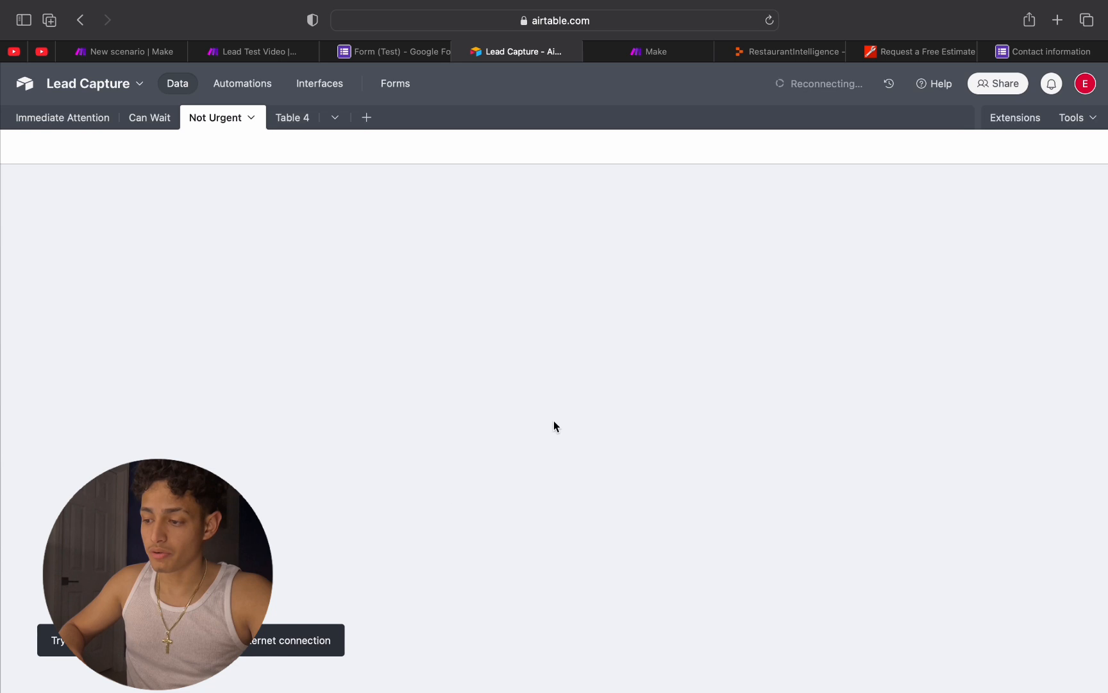
{"action": "left_click", "coordinate": [78, 124]}
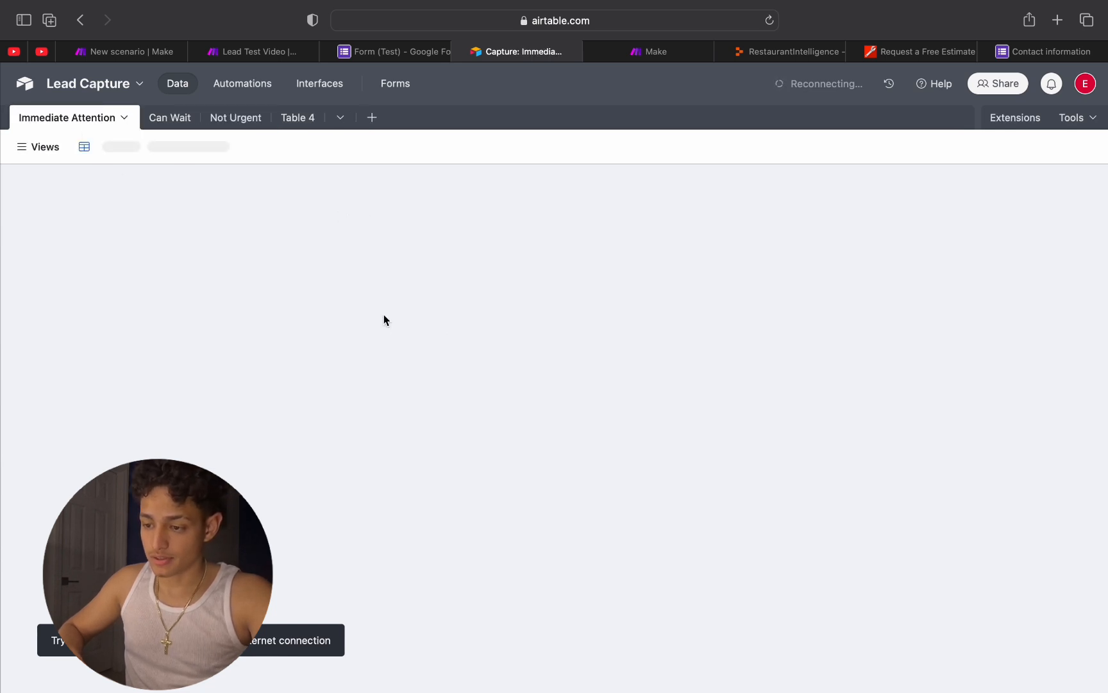
{"action": "left_click", "coordinate": [631, 19]}
{"action": "key", "text": "Return"}
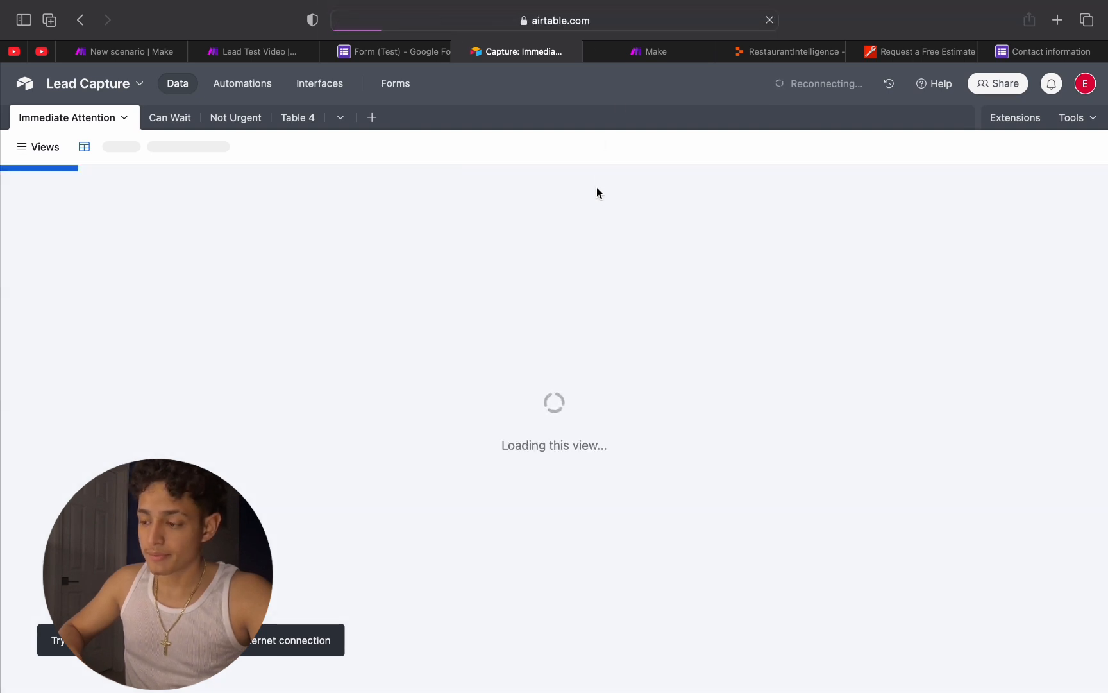